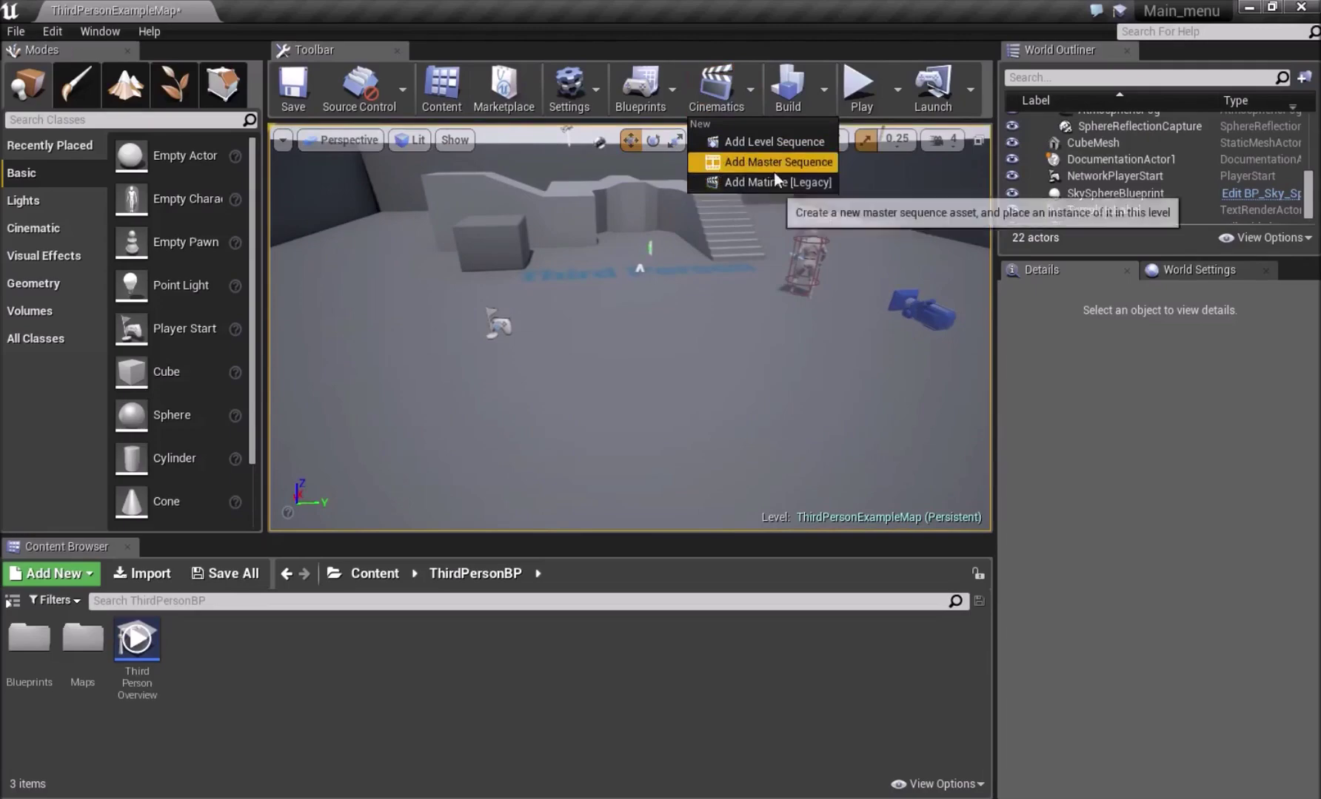
# Add a legacy Matinee to the level and create a new camera group in it named Mainmenu.
pyautogui.click(774, 182)
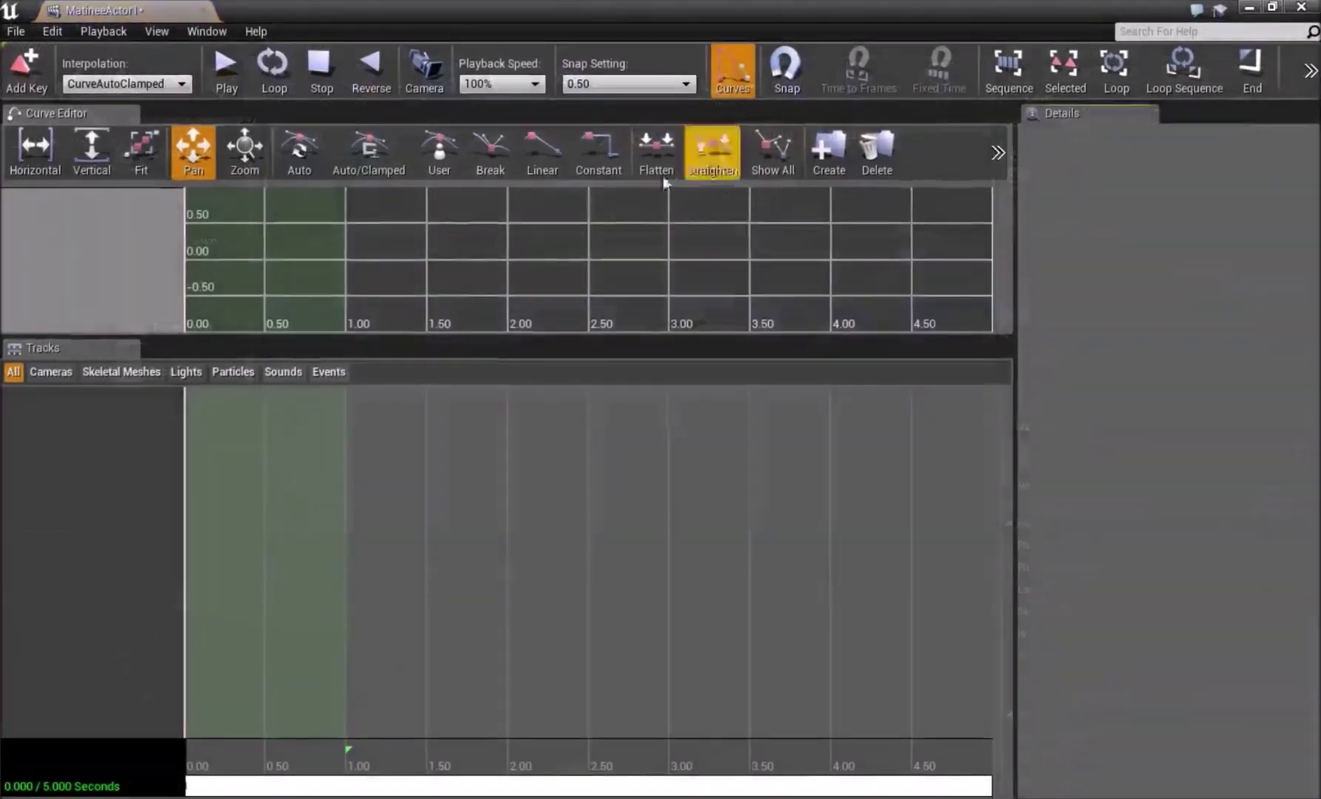
pyautogui.moveTo(768, 18); pyautogui.dragTo(724, 103)
pyautogui.doubleClick(650, 113)
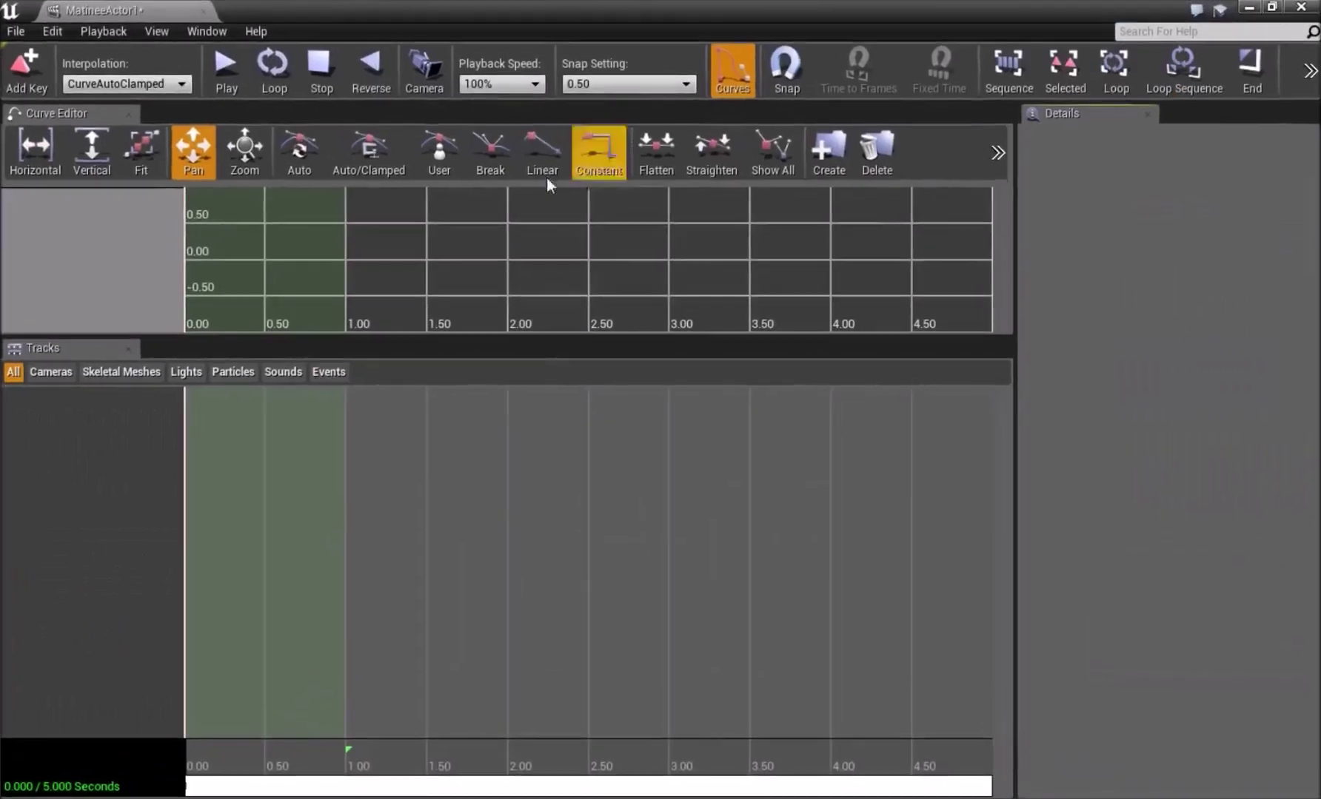
pyautogui.rightClick(76, 416)
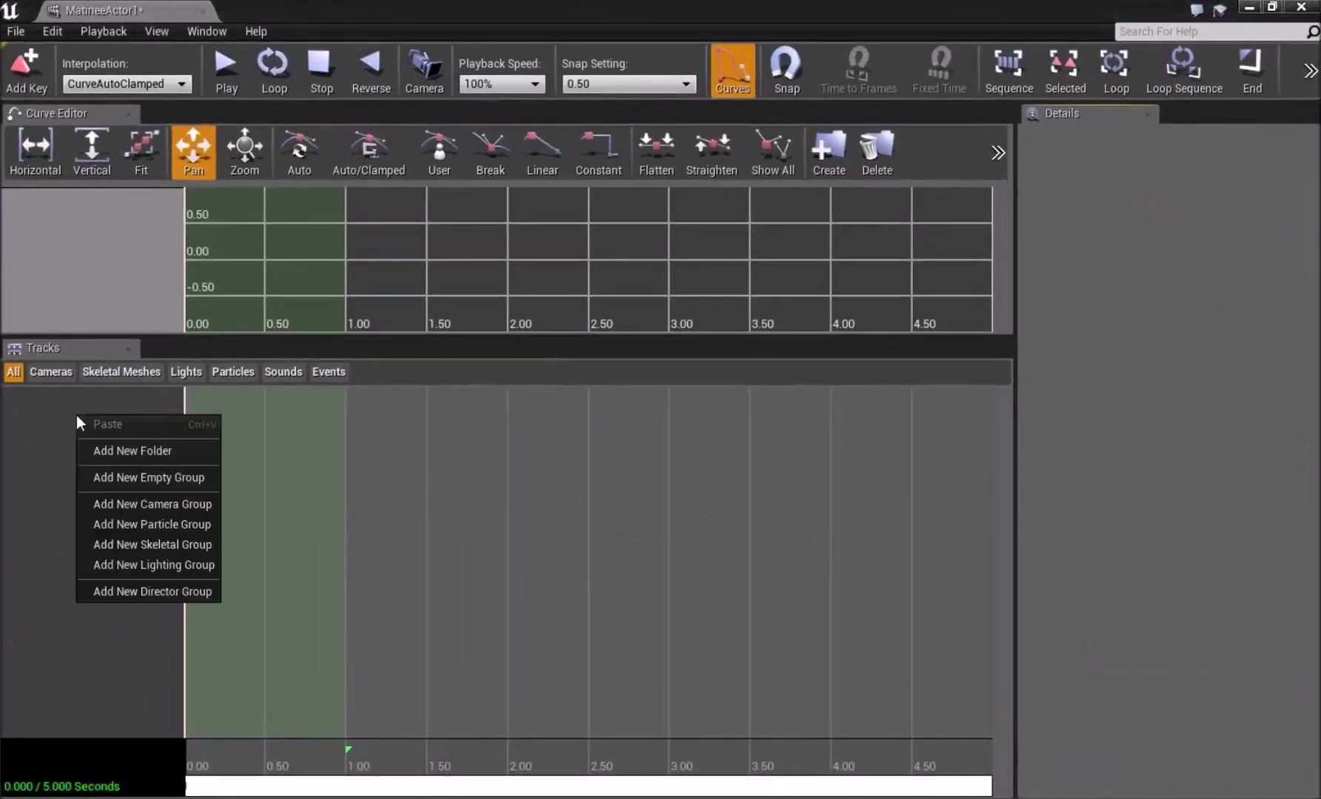
pyautogui.click(144, 505)
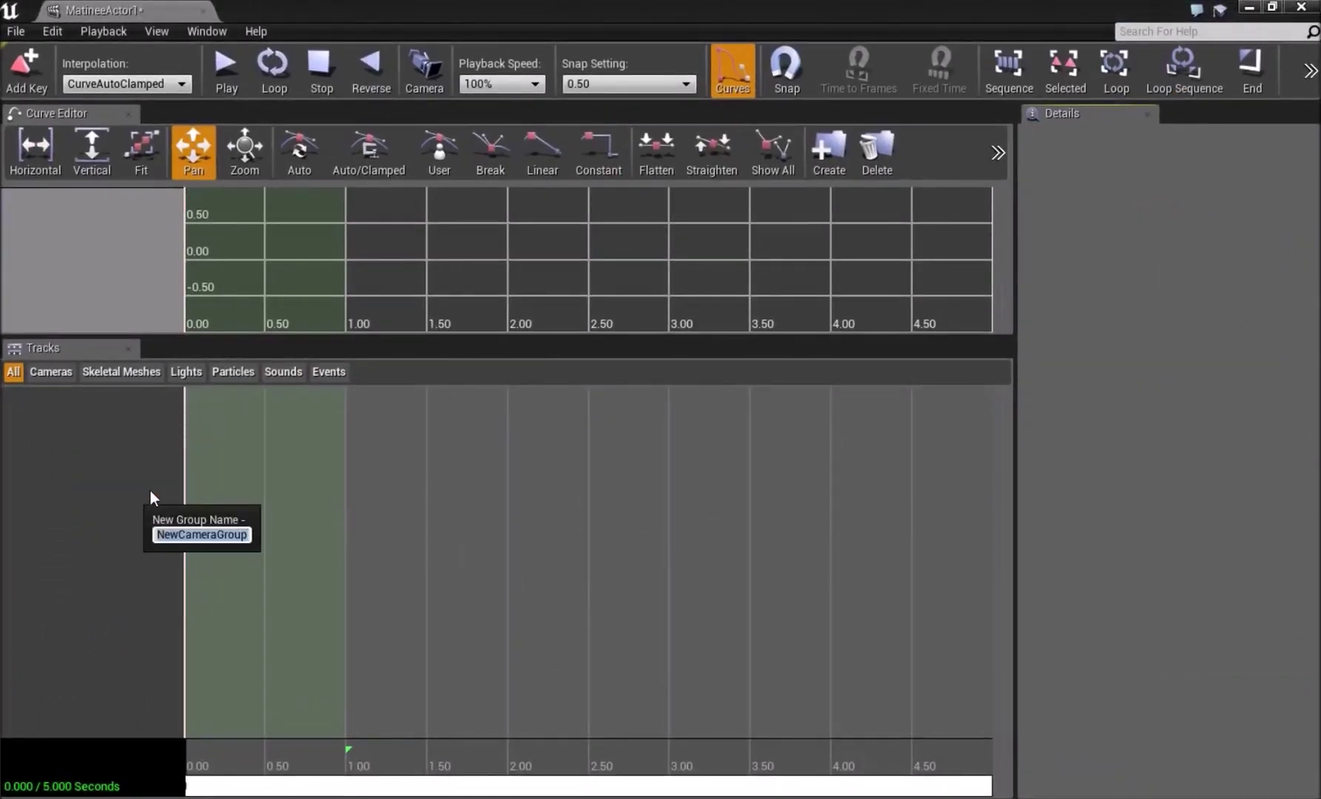
pyautogui.write('Mainmenu')
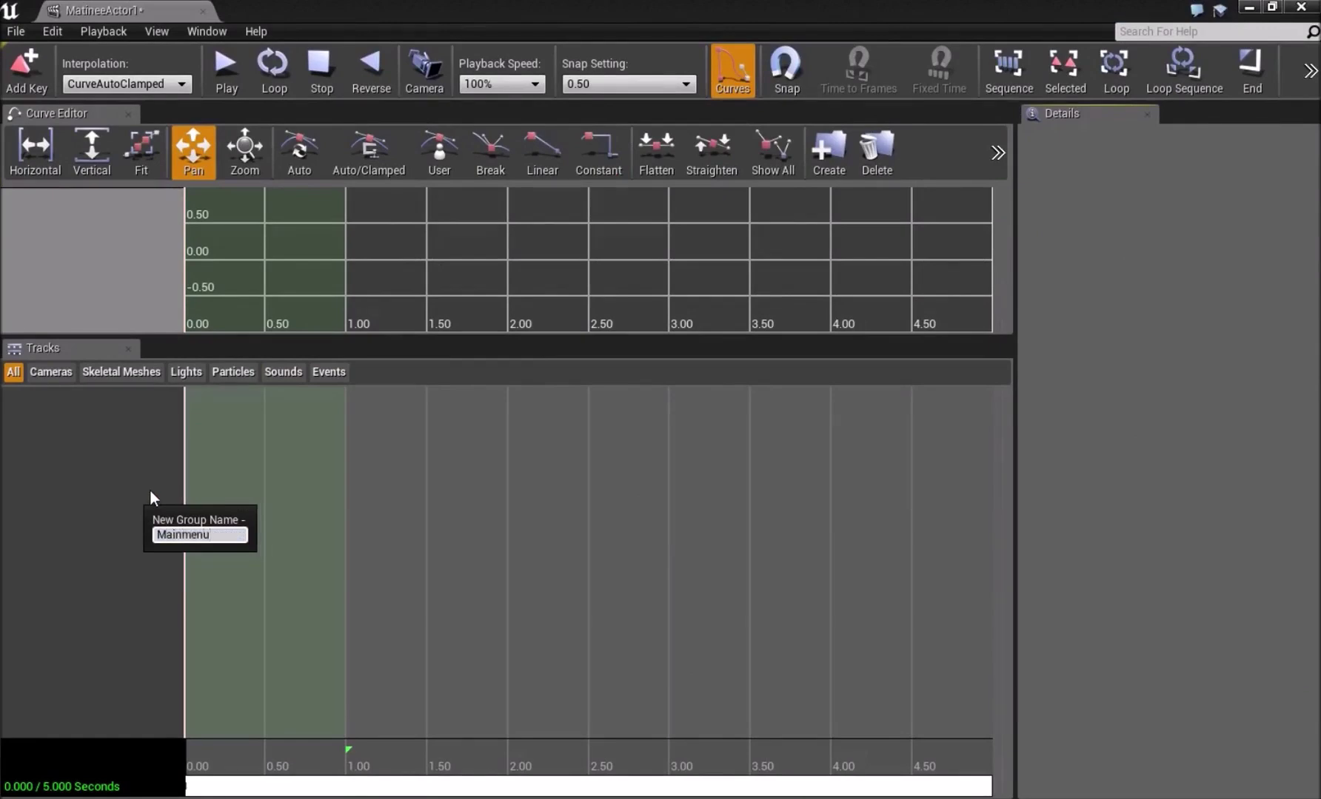
pyautogui.press('Return')
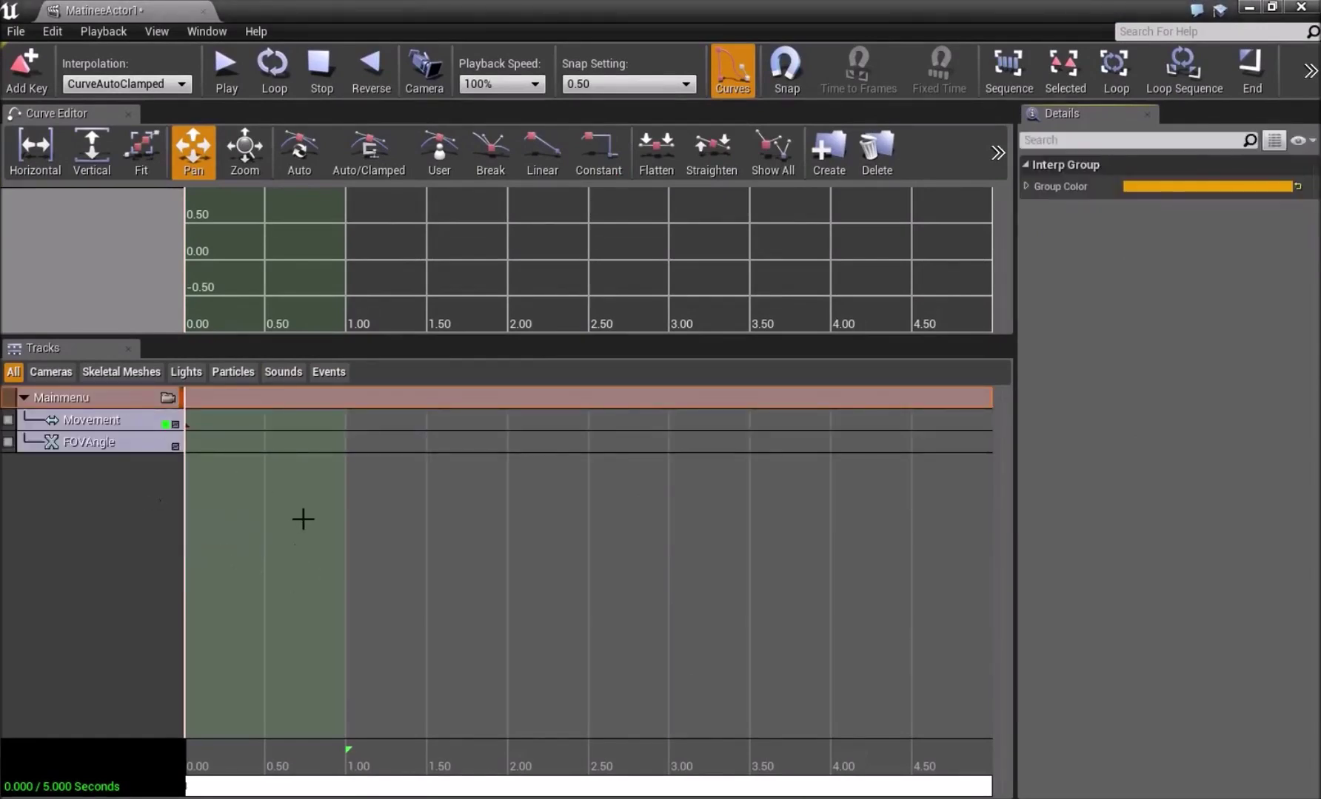
# Select the Movement key at 0.00 s and examine the group's camera and its preview in the level viewport.
pyautogui.moveTo(235, 459); pyautogui.dragTo(339, 460)
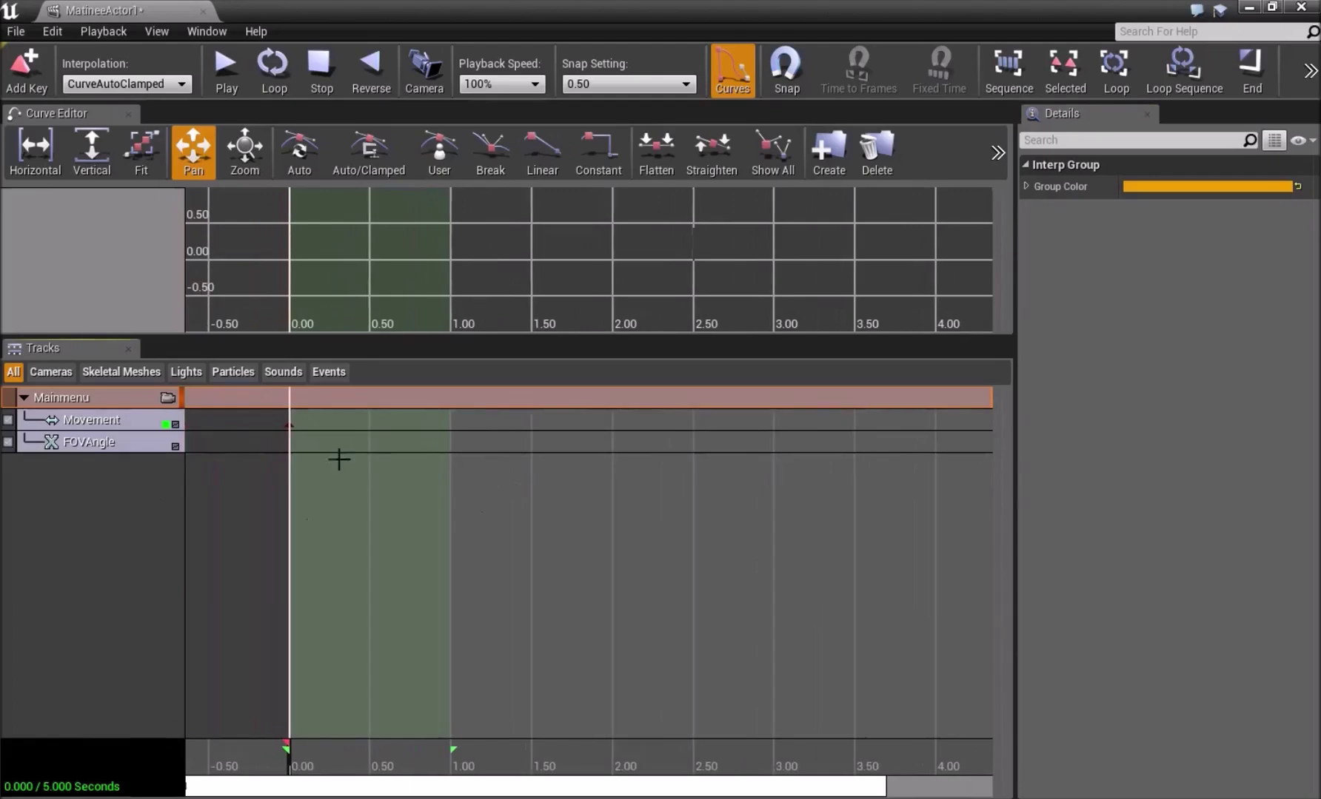
pyautogui.click(290, 424)
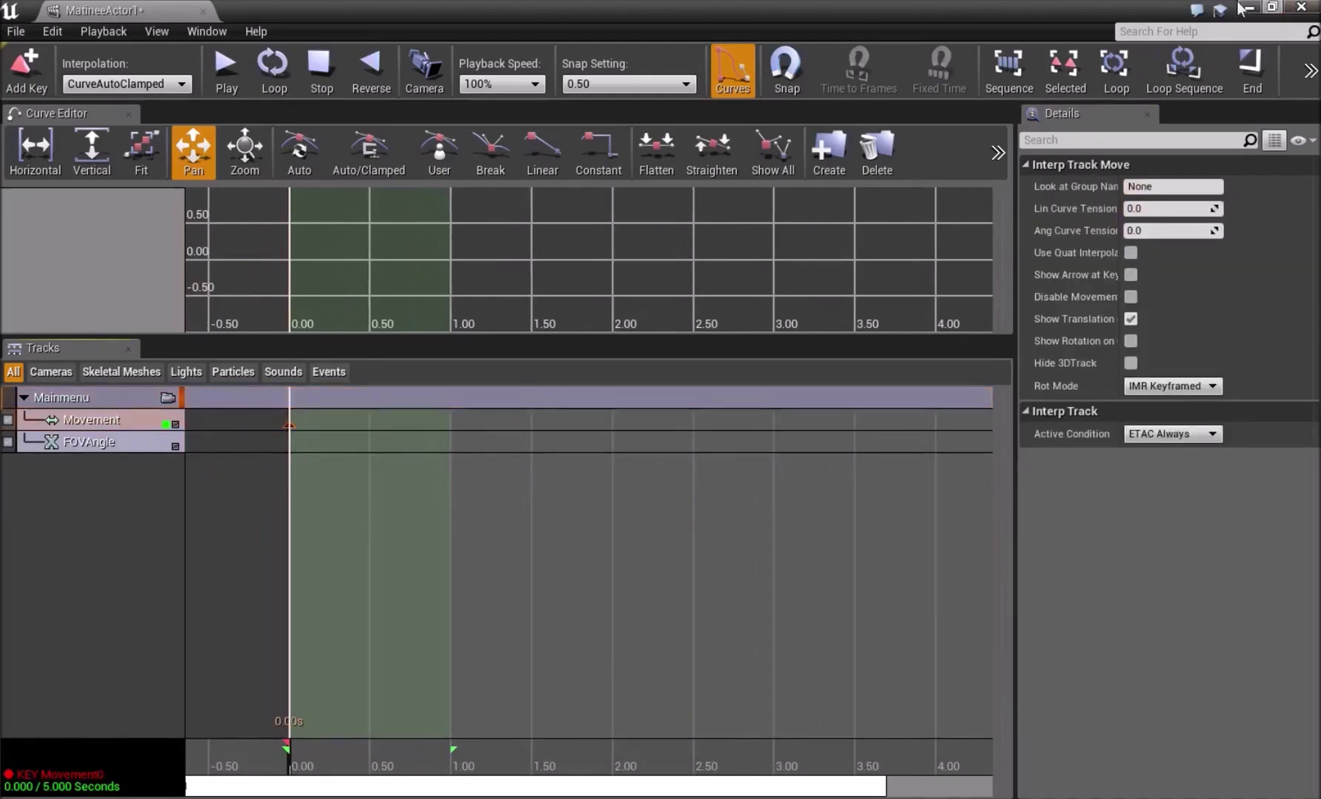
pyautogui.click(1271, 8)
pyautogui.moveTo(814, 111); pyautogui.dragTo(476, 591)
pyautogui.press('f')
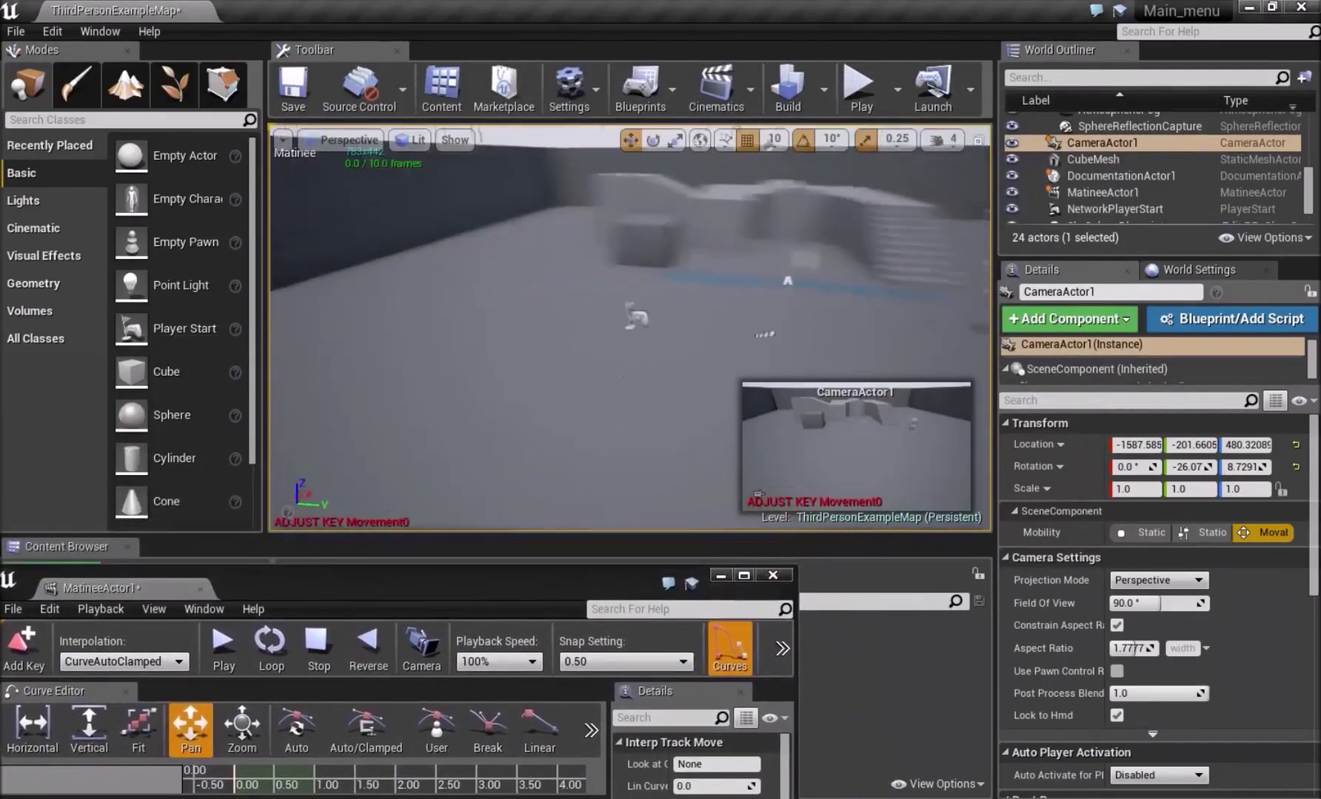
pyautogui.moveTo(629, 334); pyautogui.dragTo(555, 333, button='right')
pyautogui.moveTo(562, 288); pyautogui.dragTo(519, 246)
pyautogui.moveTo(476, 364)
pyautogui.mouseDown()
pyautogui.moveTo(489, 374)
pyautogui.moveTo(476, 364)
pyautogui.mouseUp()
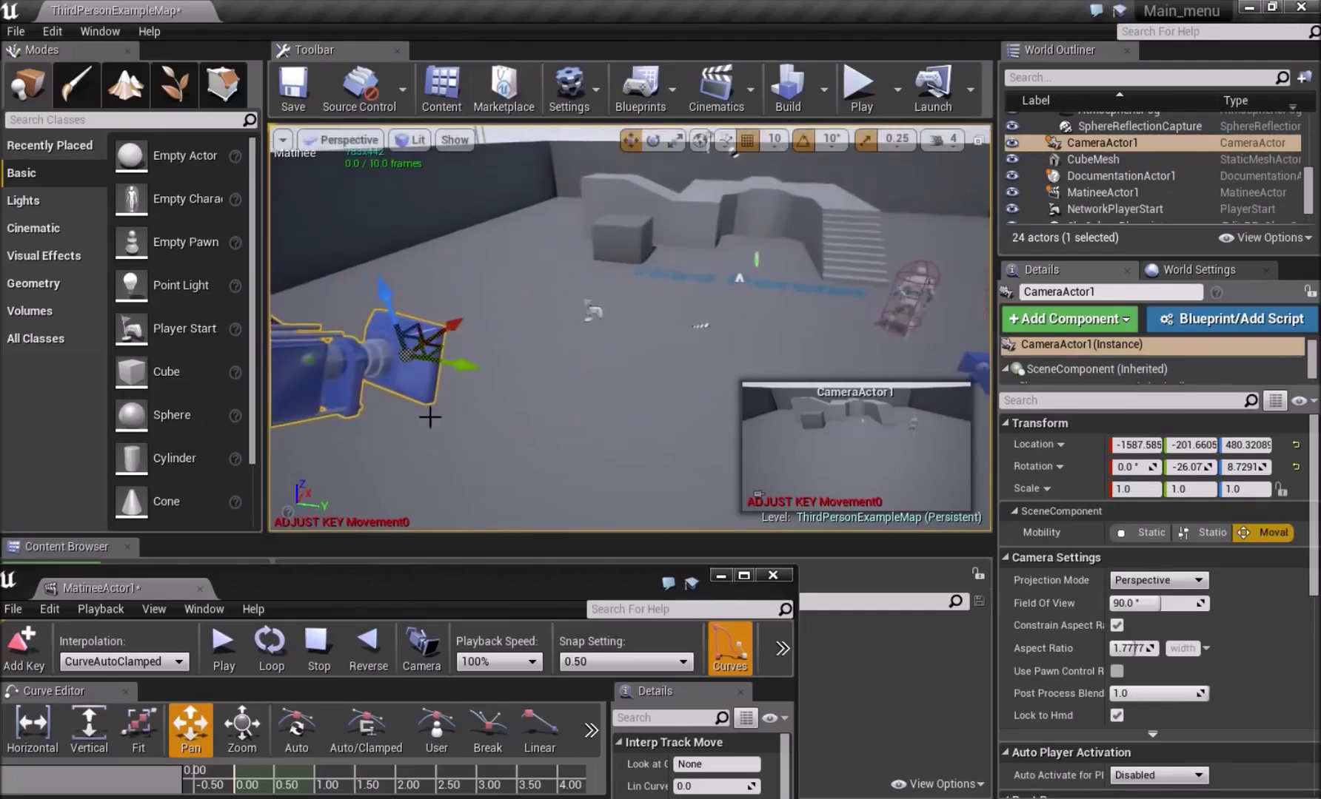
# Add a second Movement key at about 0.98 s and set its interp mode to Linear.
pyautogui.moveTo(406, 591); pyautogui.dragTo(429, 328)
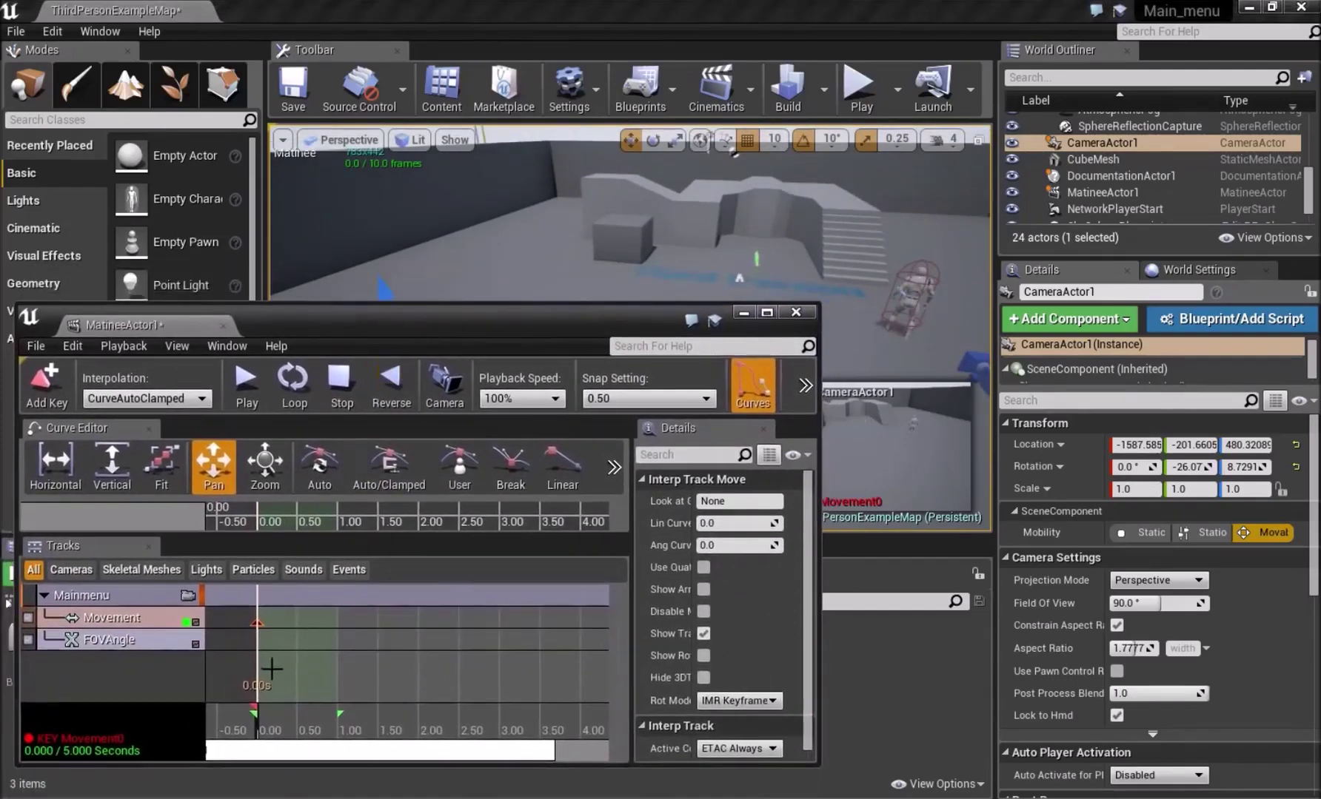
pyautogui.moveTo(258, 730); pyautogui.dragTo(338, 739)
pyautogui.press('Return')
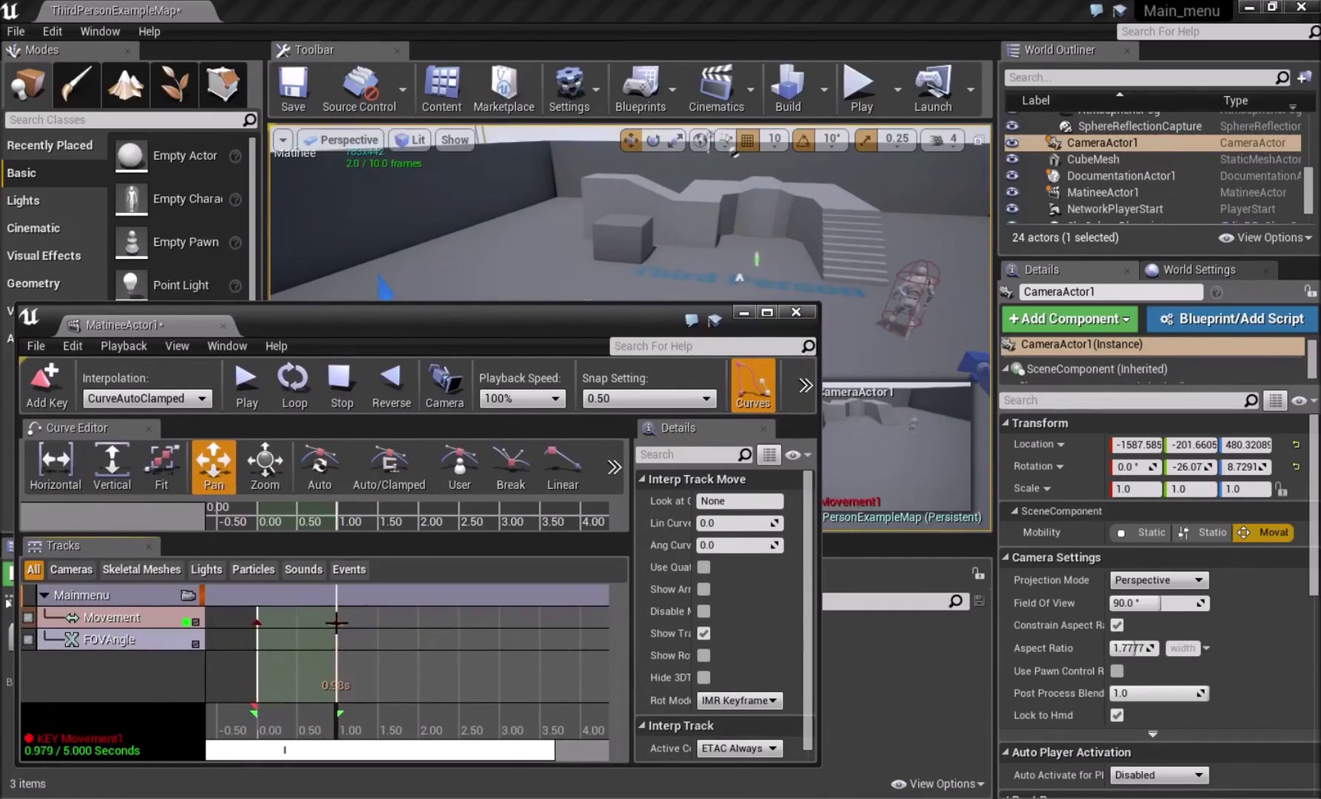
pyautogui.rightClick(337, 623)
pyautogui.moveTo(365, 636)
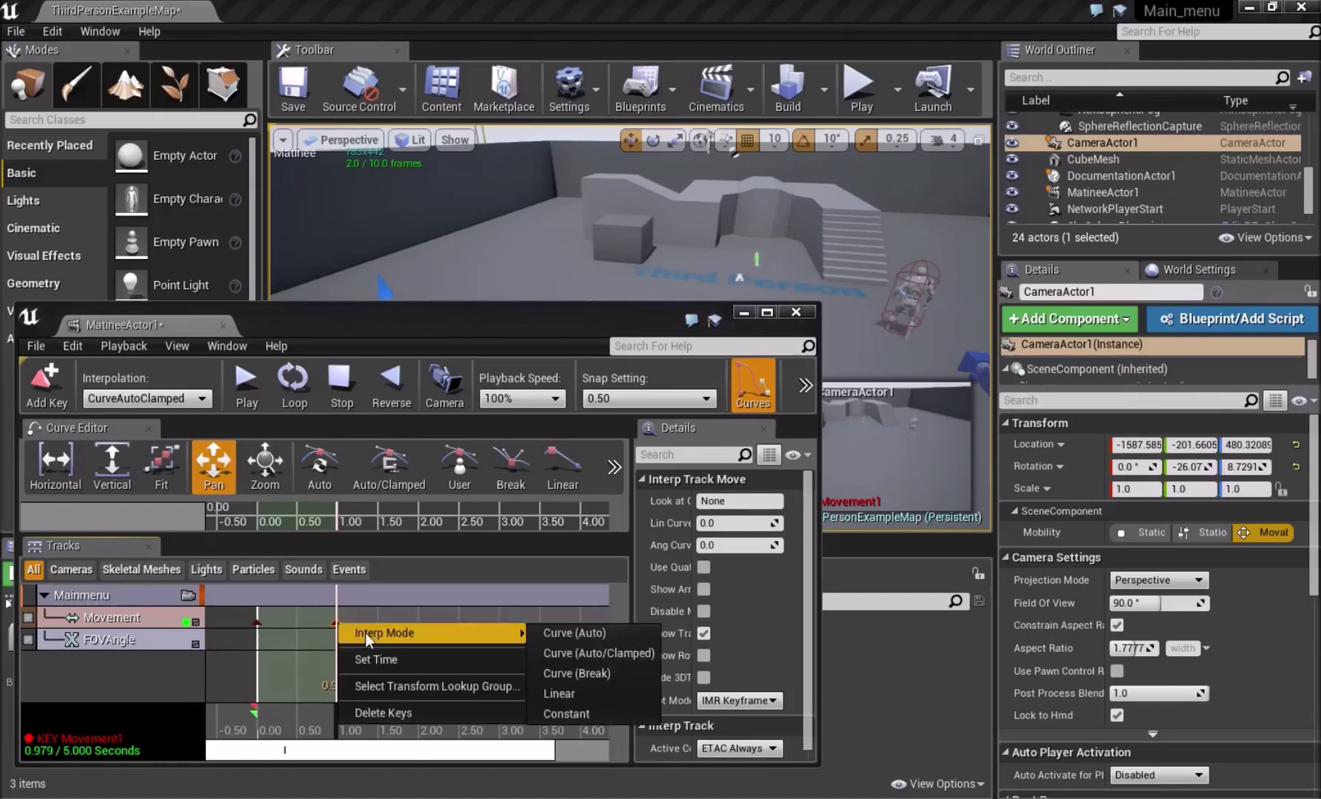
pyautogui.click(593, 694)
# Set the interp mode of the Movement key at 0.00 s to Linear.
pyautogui.click(258, 635)
pyautogui.click(257, 624)
pyautogui.rightClick(258, 623)
pyautogui.moveTo(312, 631)
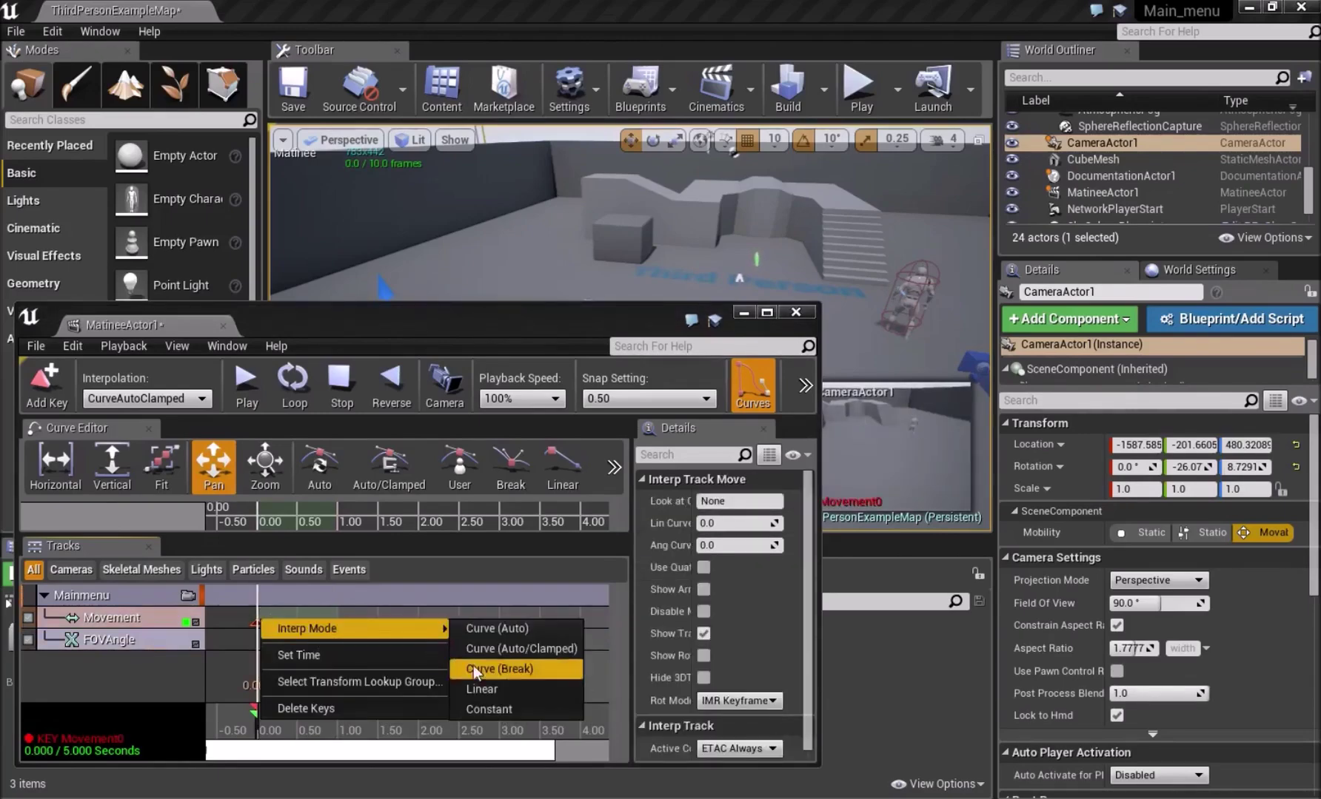
pyautogui.click(493, 688)
# Add a new director group to the Matinee.
pyautogui.doubleClick(461, 326)
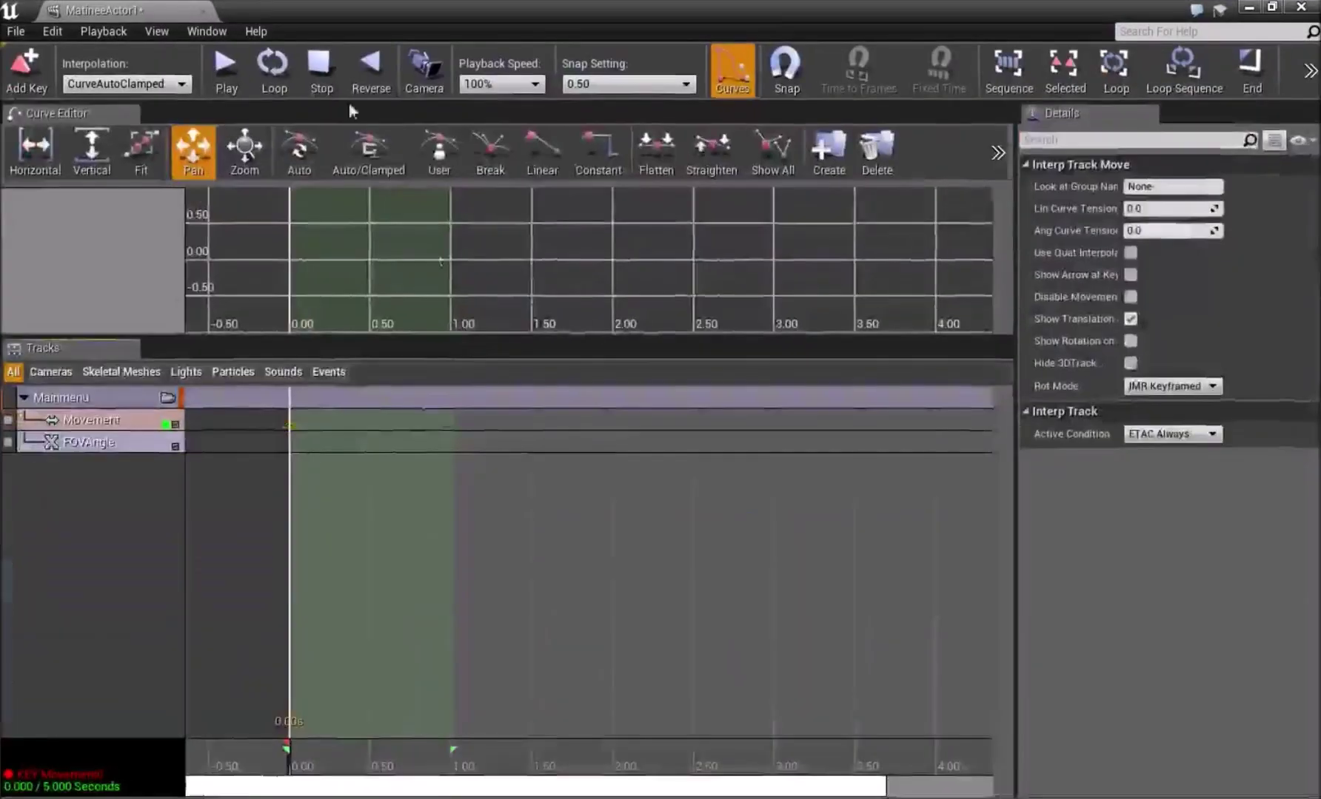
pyautogui.click(88, 592)
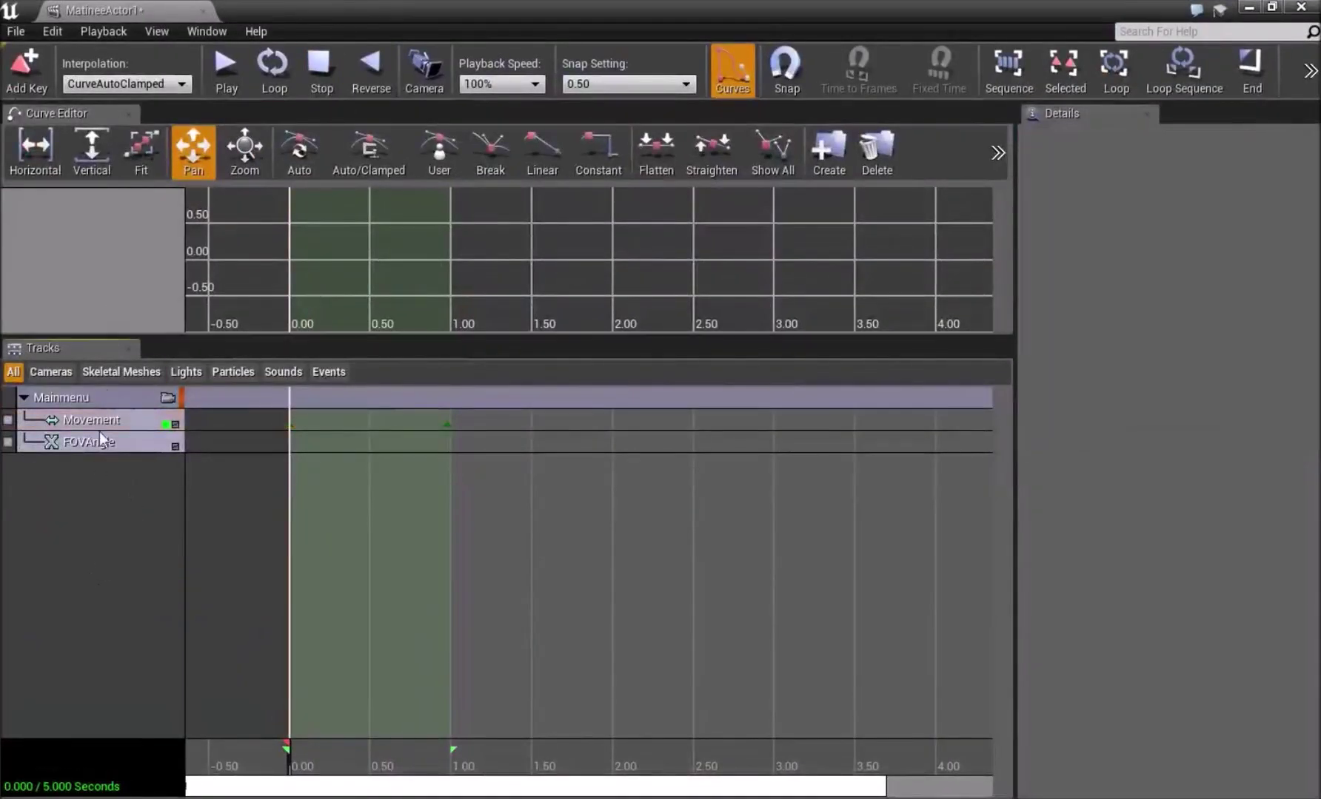
pyautogui.rightClick(81, 490)
pyautogui.click(147, 670)
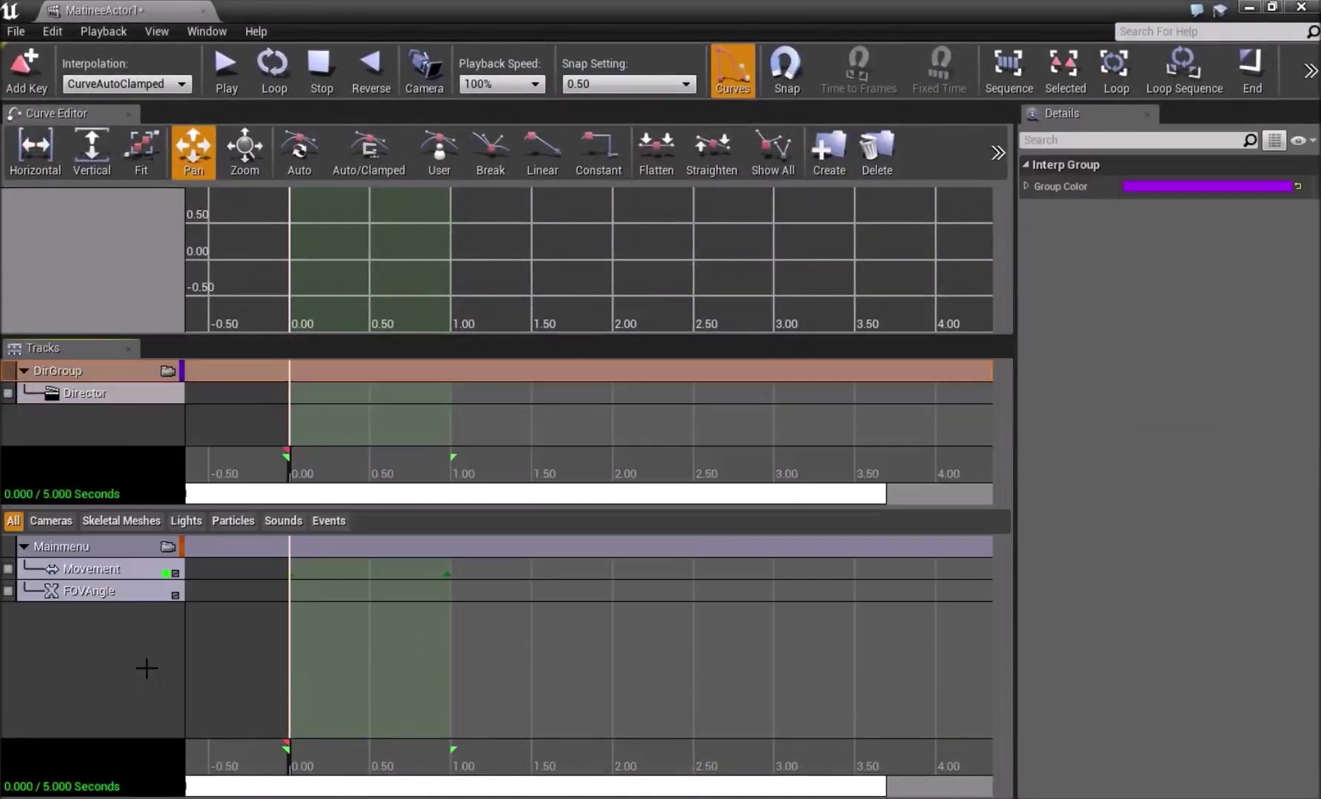
# Add a Director track key at 0.00 s that cuts to the Mainmenu group, and close the Matinee editor.
pyautogui.click(108, 393)
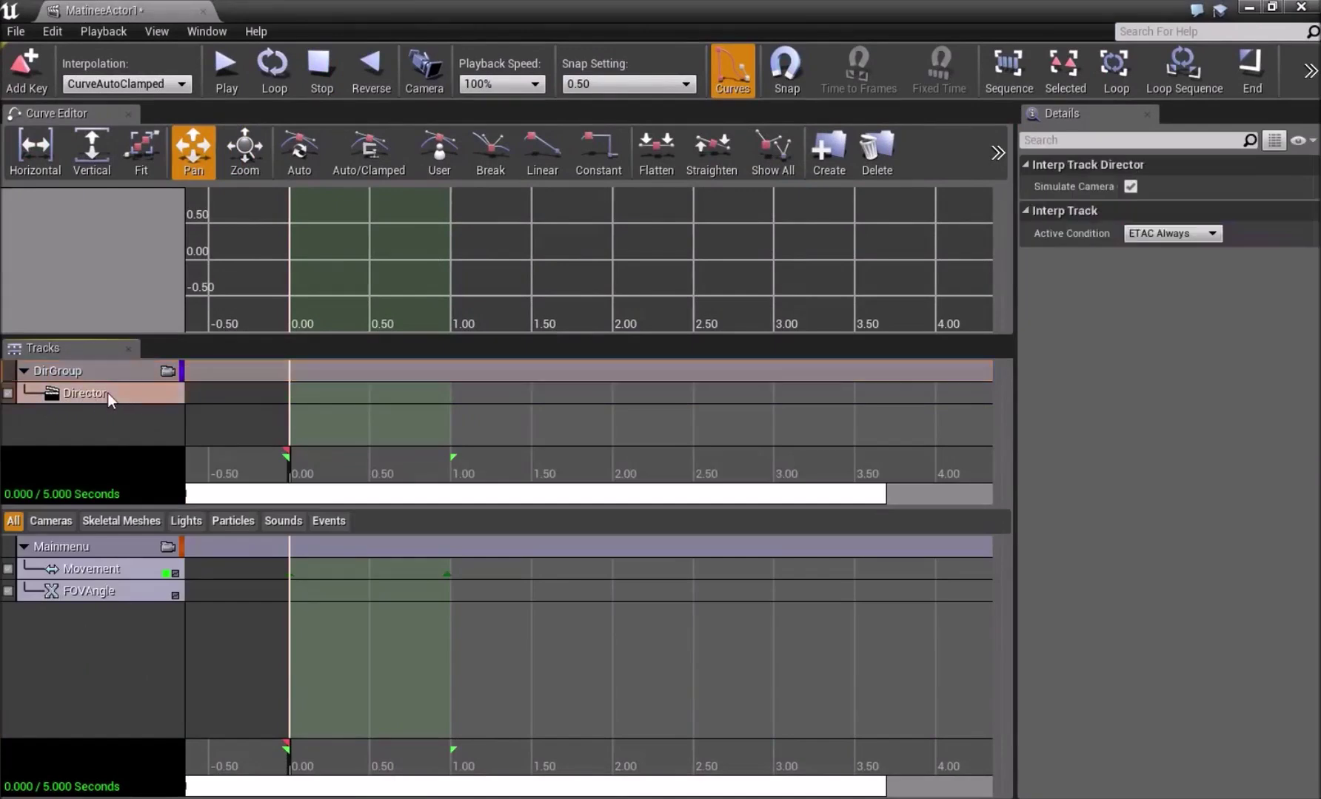
pyautogui.press('Return')
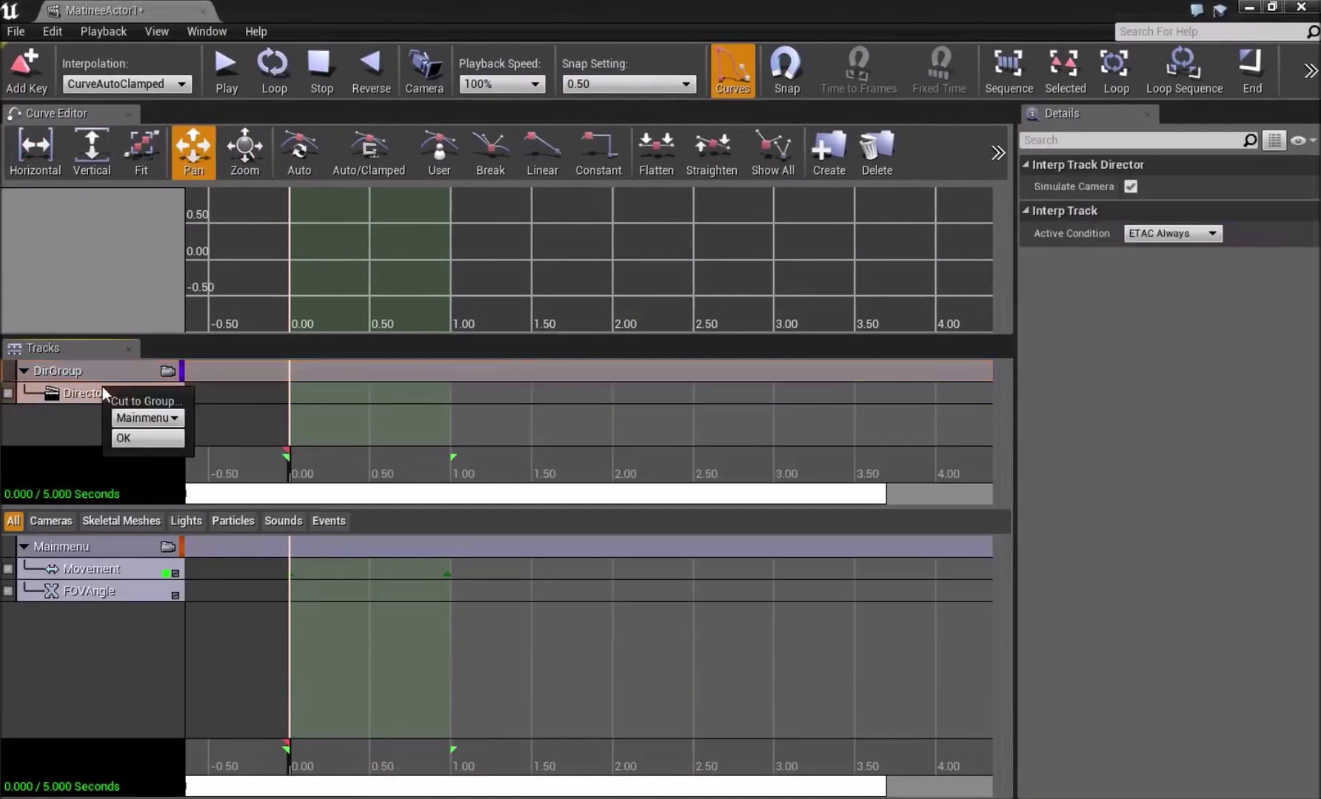
pyautogui.click(143, 440)
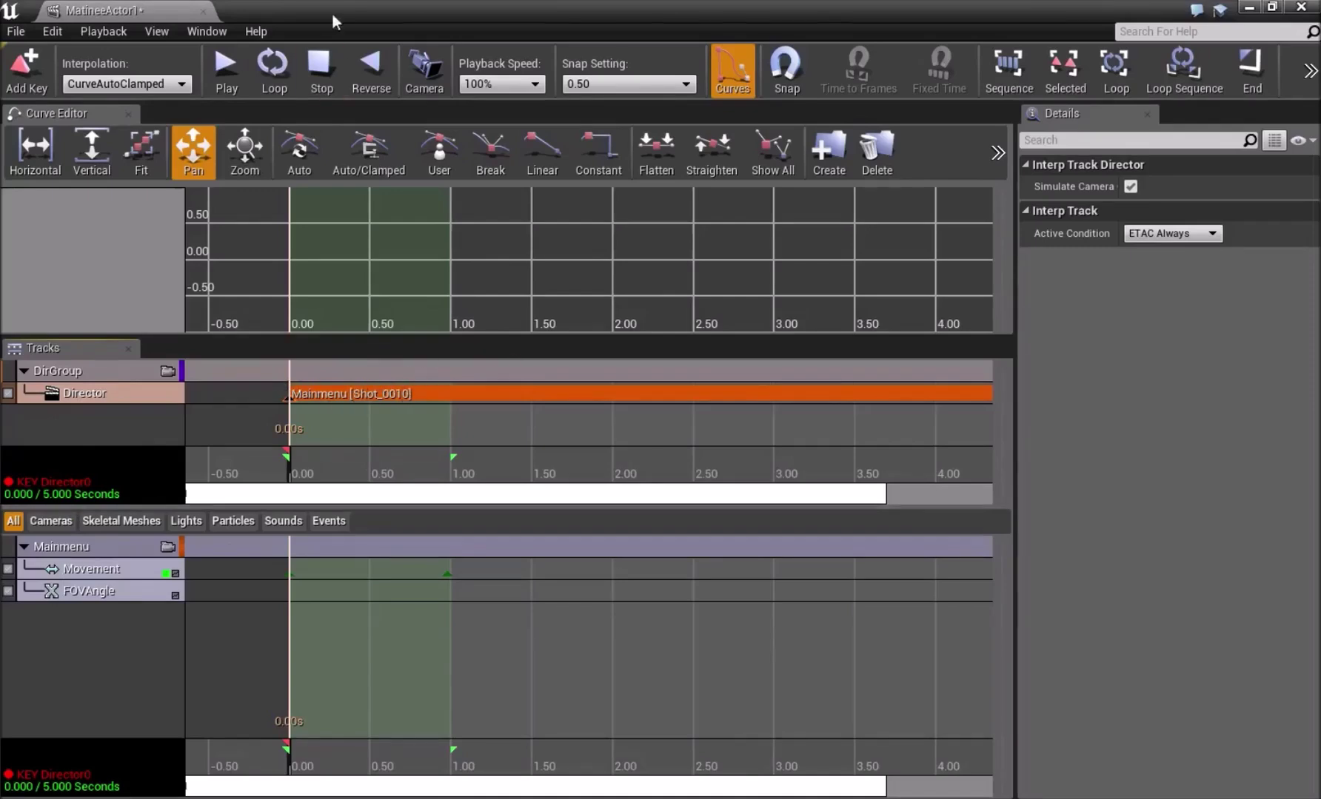
pyautogui.click(1300, 9)
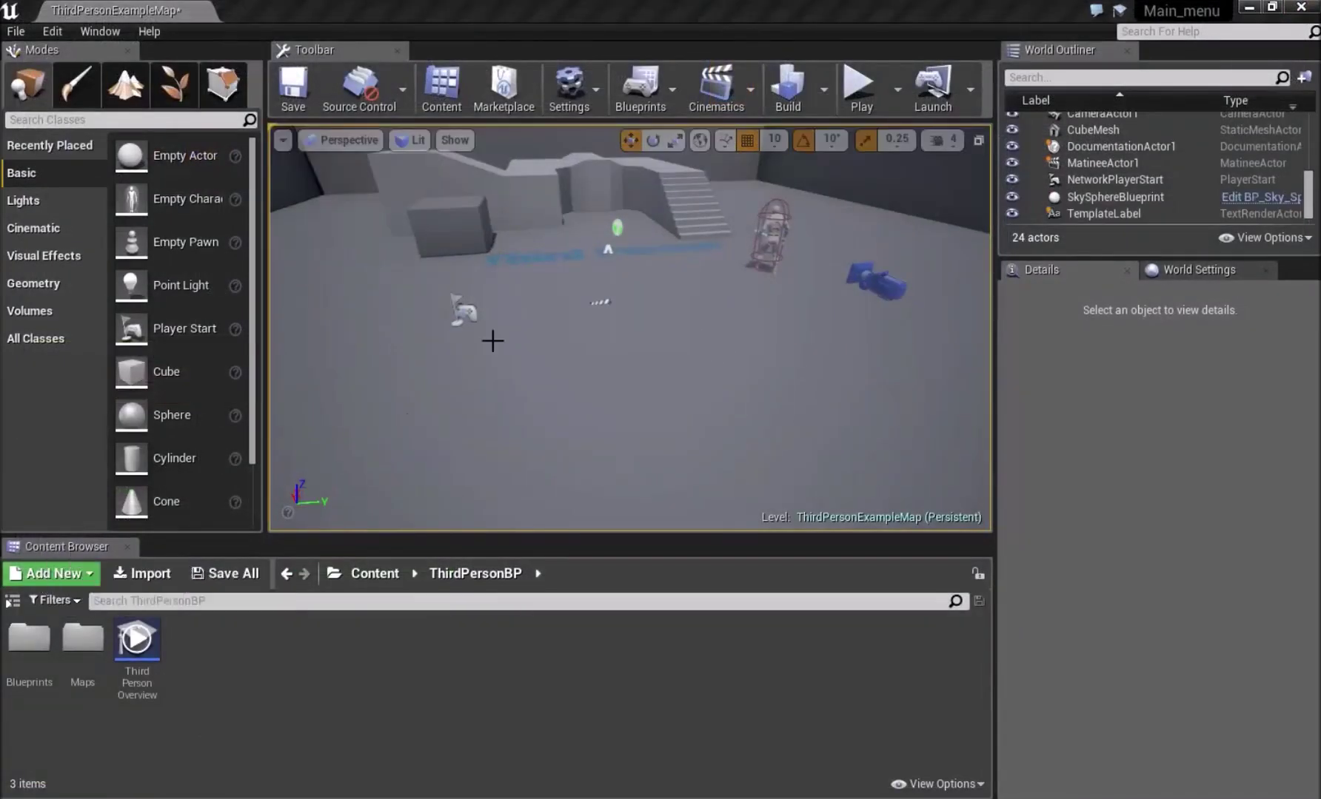
# Select MatineeActor1 in the level and open the Level Blueprint.
pyautogui.moveTo(685, 319); pyautogui.dragTo(549, 320, button='right')
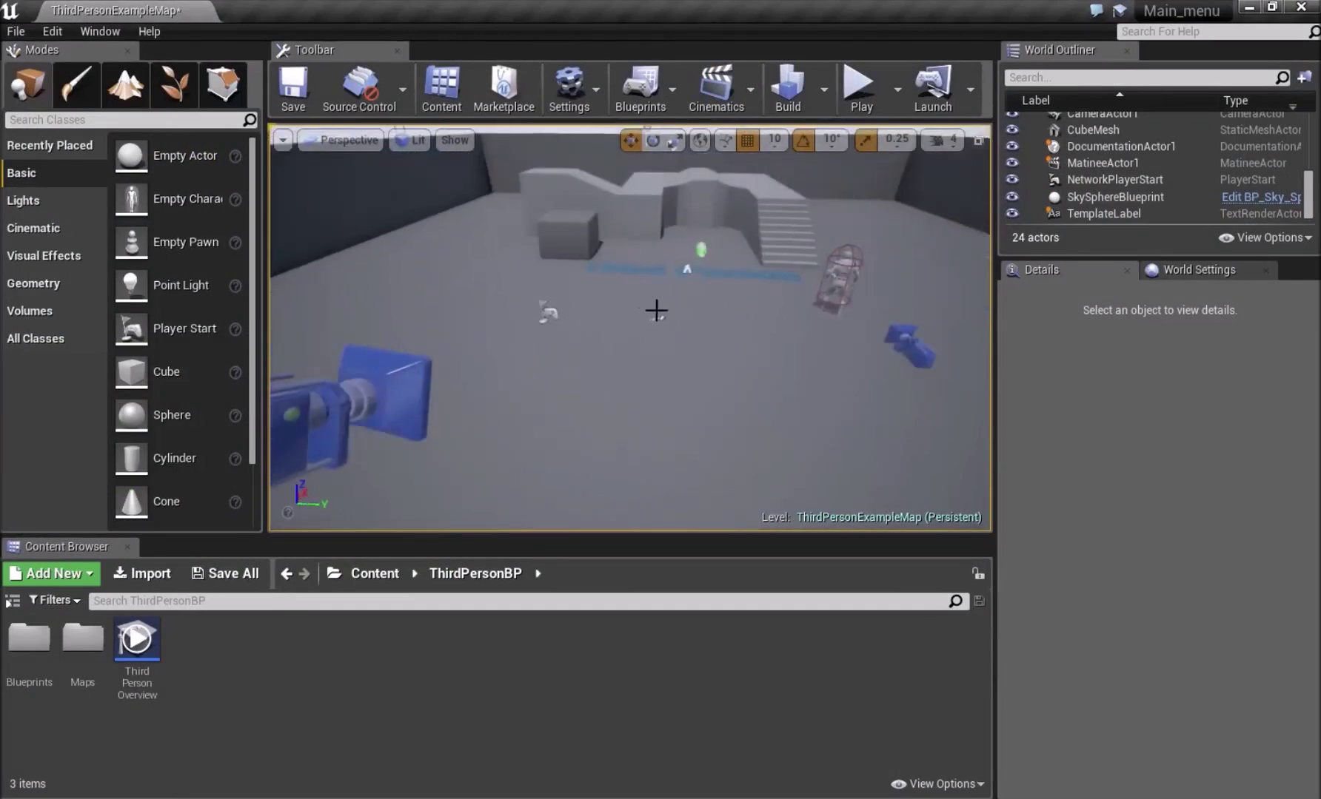
pyautogui.click(1102, 162)
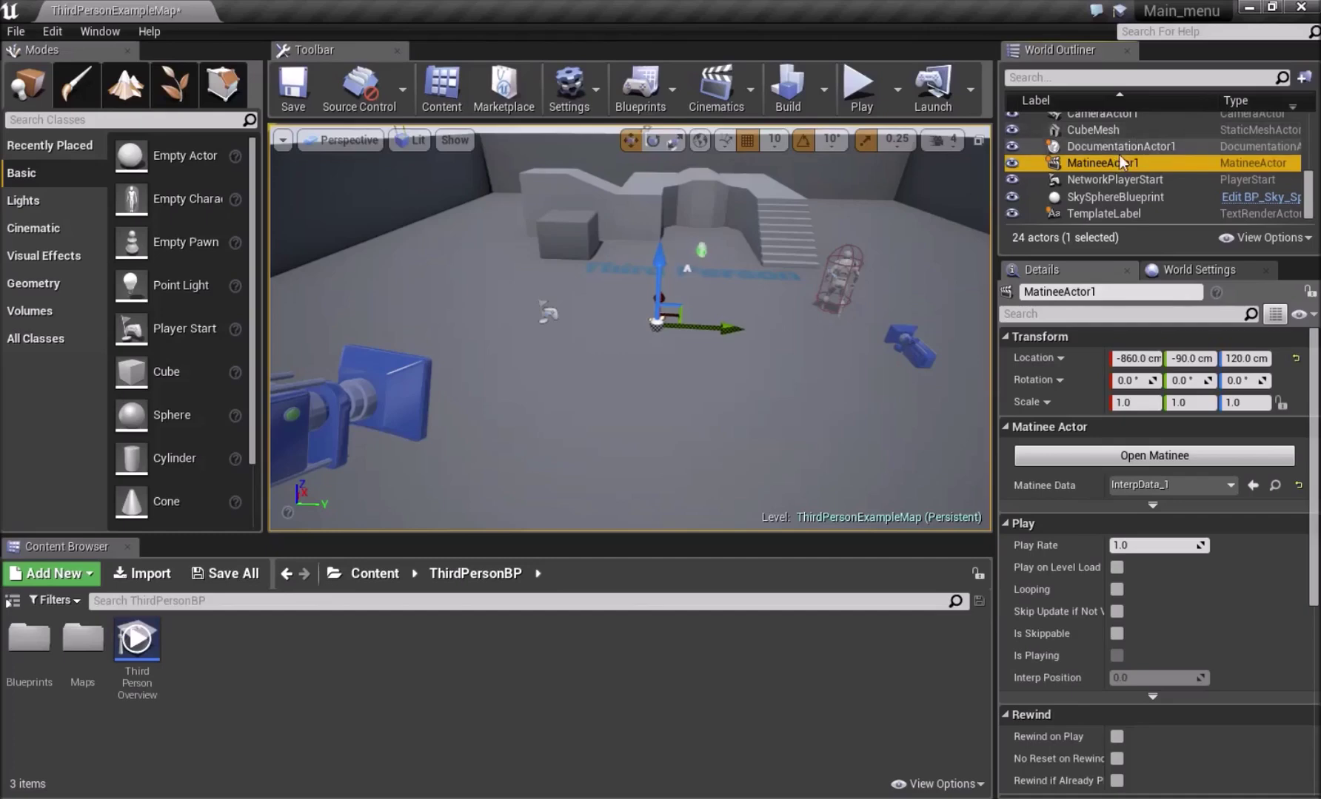
pyautogui.click(665, 105)
pyautogui.click(670, 244)
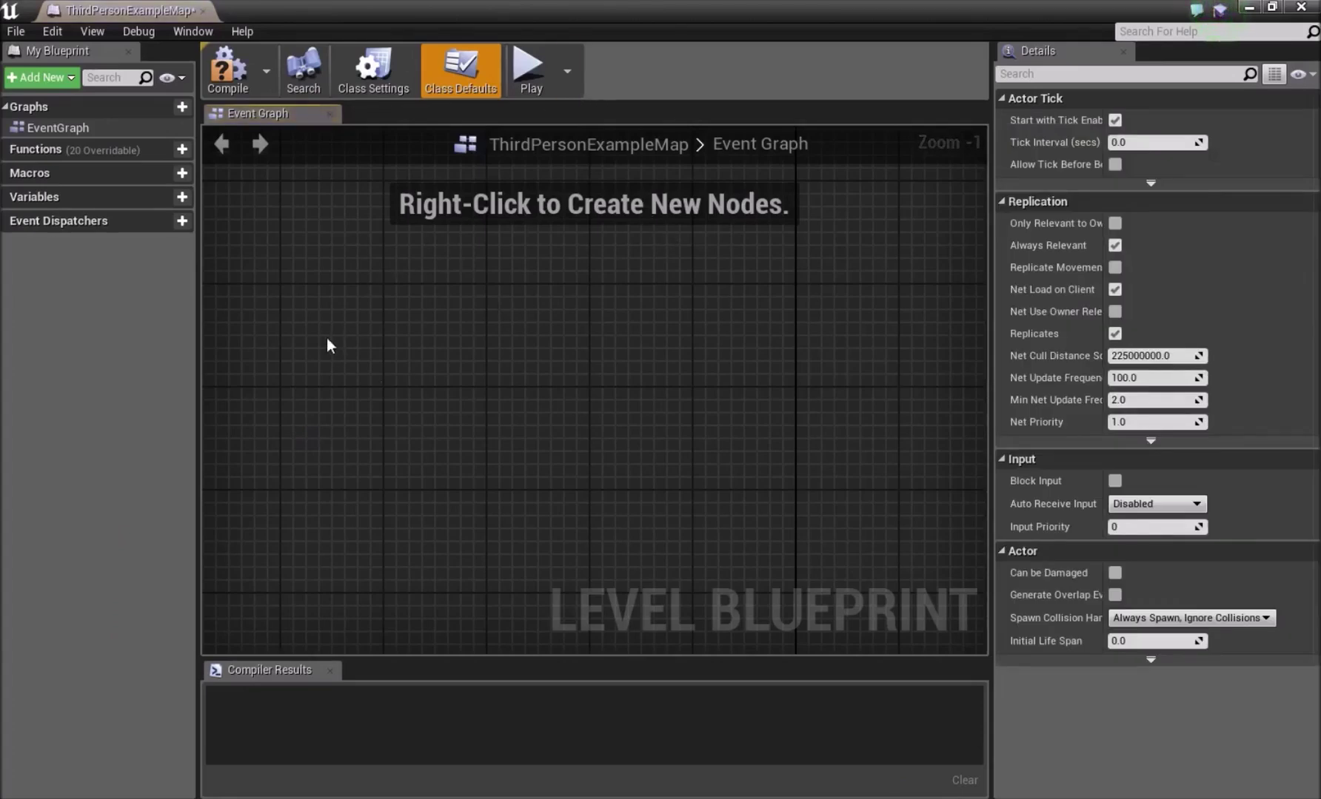
# Add an Event BeginPlay node to the event graph.
pyautogui.rightClick(330, 345)
pyautogui.write('add vent')
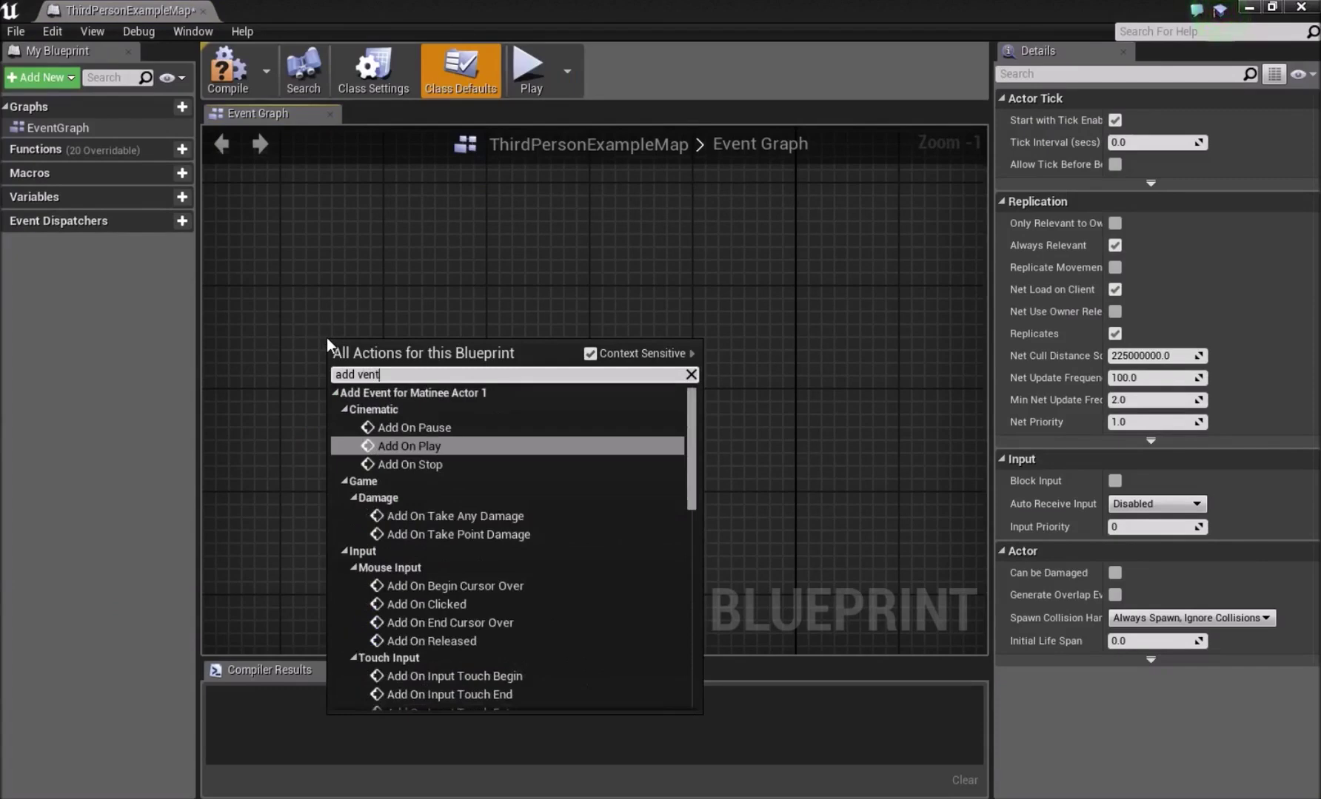
pyautogui.press('BackSpace')
pyautogui.press('BackSpace')
pyautogui.press('BackSpace')
pyautogui.press('BackSpace')
pyautogui.write('event begin')
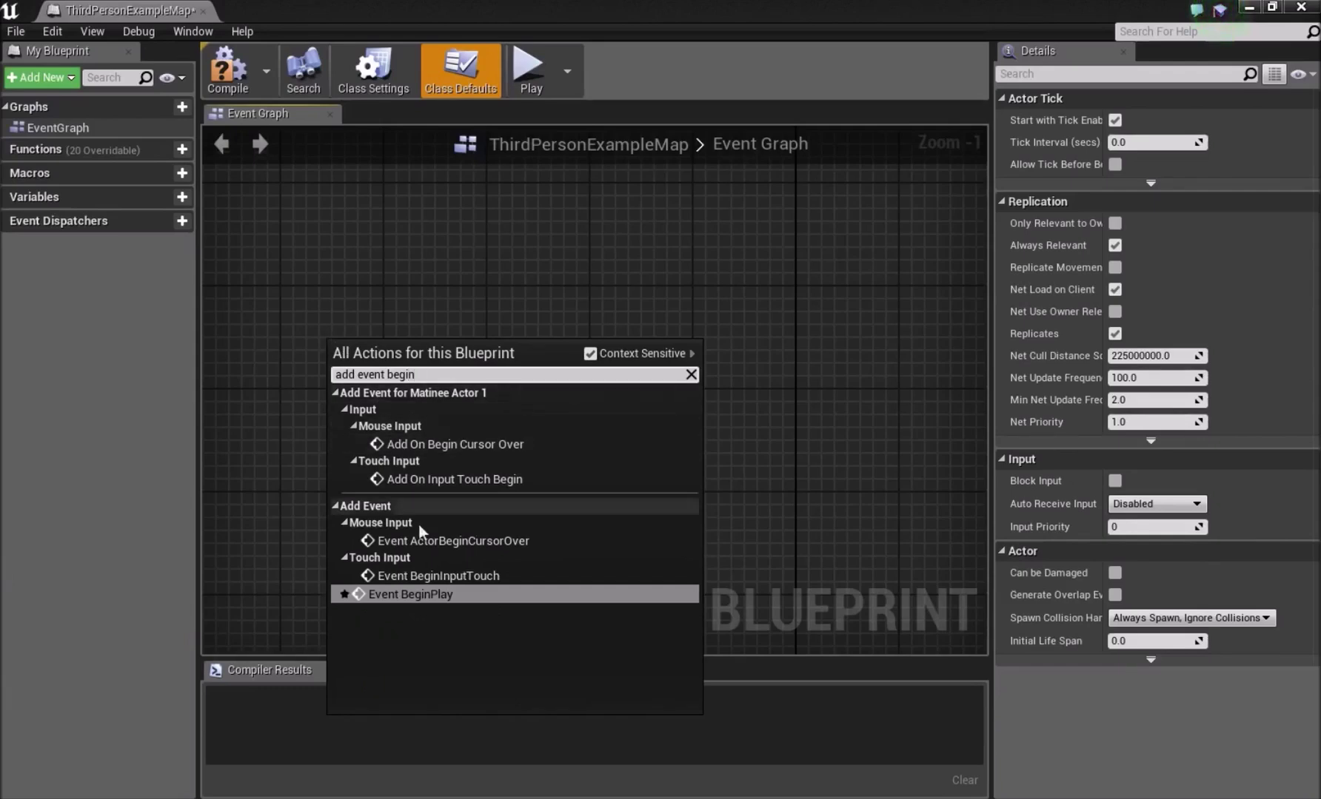
pyautogui.click(416, 595)
pyautogui.moveTo(386, 368); pyautogui.dragTo(360, 351)
pyautogui.click(335, 316)
# Add the cinematic Play function call on MatineeActor1 to the event graph.
pyautogui.rightClick(531, 318)
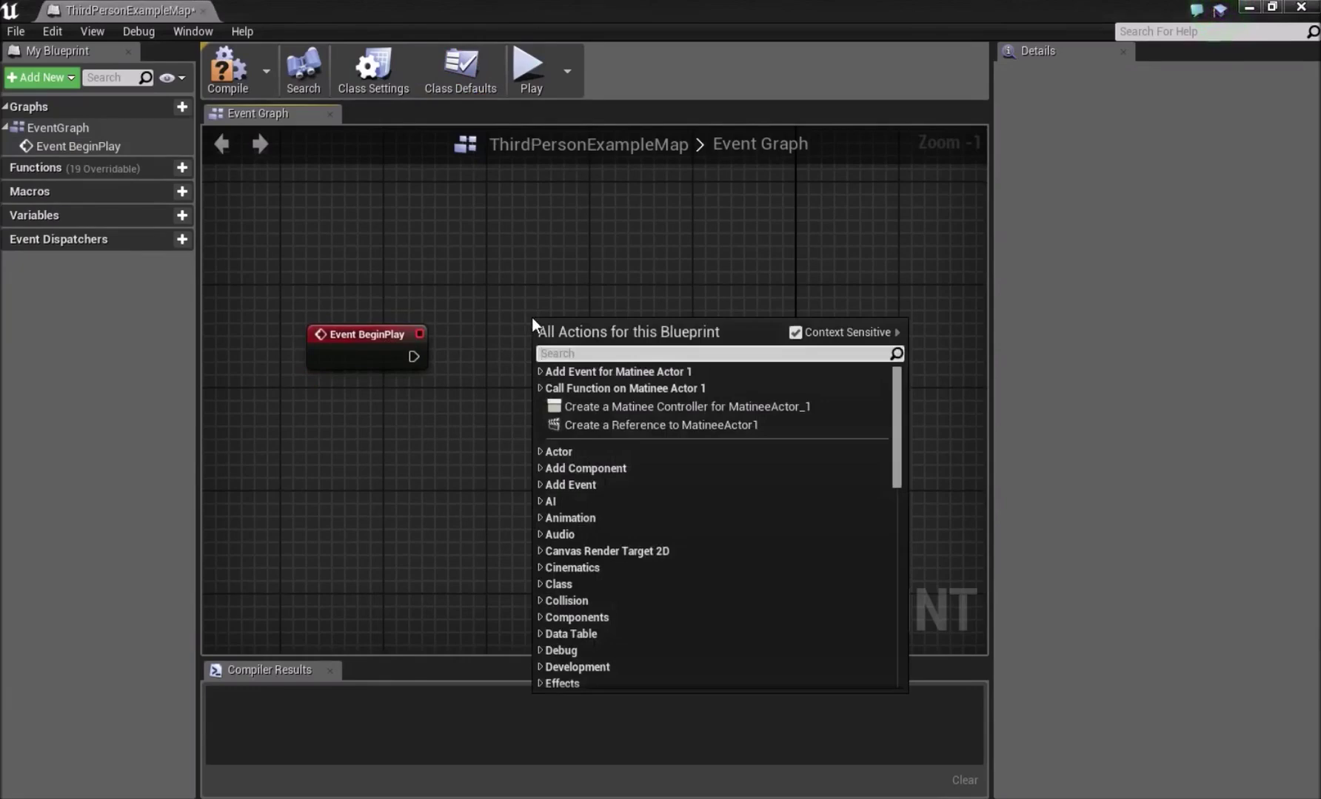
pyautogui.write('play')
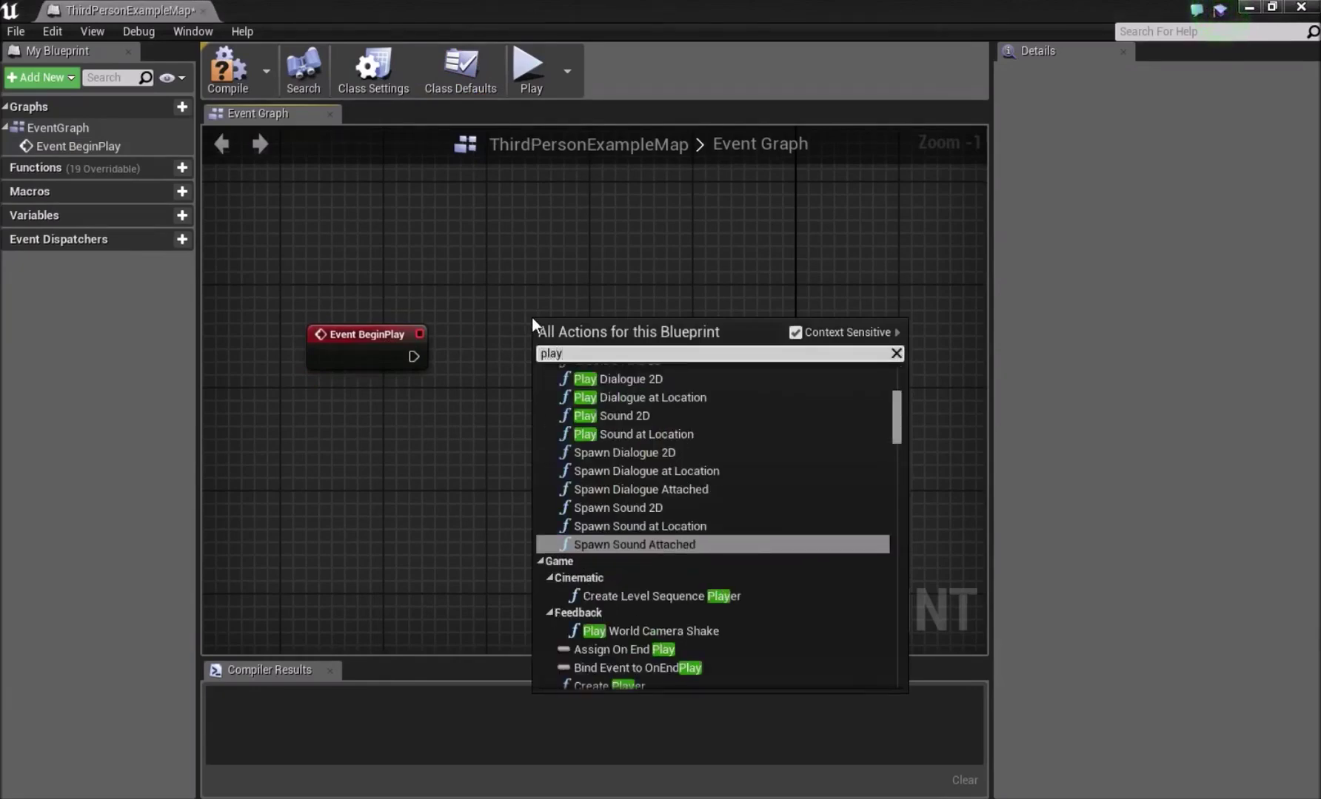
pyautogui.scroll(-1, 598, 591)
pyautogui.scroll(6, 593, 574)
pyautogui.scroll(1, 592, 574)
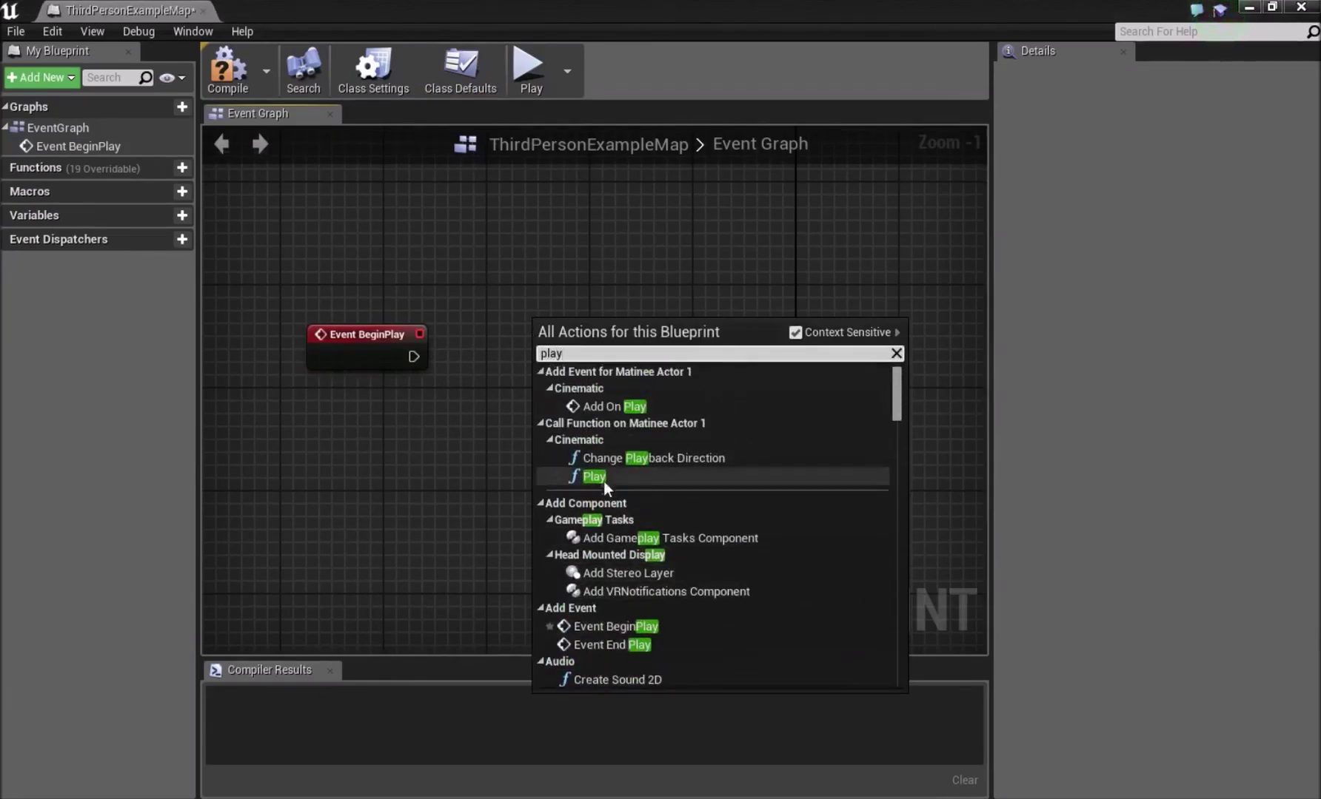
pyautogui.click(607, 477)
# Connect Event BeginPlay's execution output to the Play node and arrange the Play and MatineeActor1 nodes beside it.
pyautogui.moveTo(422, 296); pyautogui.dragTo(366, 528)
pyautogui.moveTo(581, 444); pyautogui.dragTo(524, 368)
pyautogui.moveTo(412, 356); pyautogui.dragTo(501, 396)
pyautogui.moveTo(350, 518); pyautogui.dragTo(350, 438)
pyautogui.click(563, 496)
# Add a Matinee Actor Set Looping node after the Play node's execution output and enable Looping on it.
pyautogui.moveTo(702, 466); pyautogui.dragTo(541, 465, button='right')
pyautogui.moveTo(460, 394); pyautogui.dragTo(582, 385)
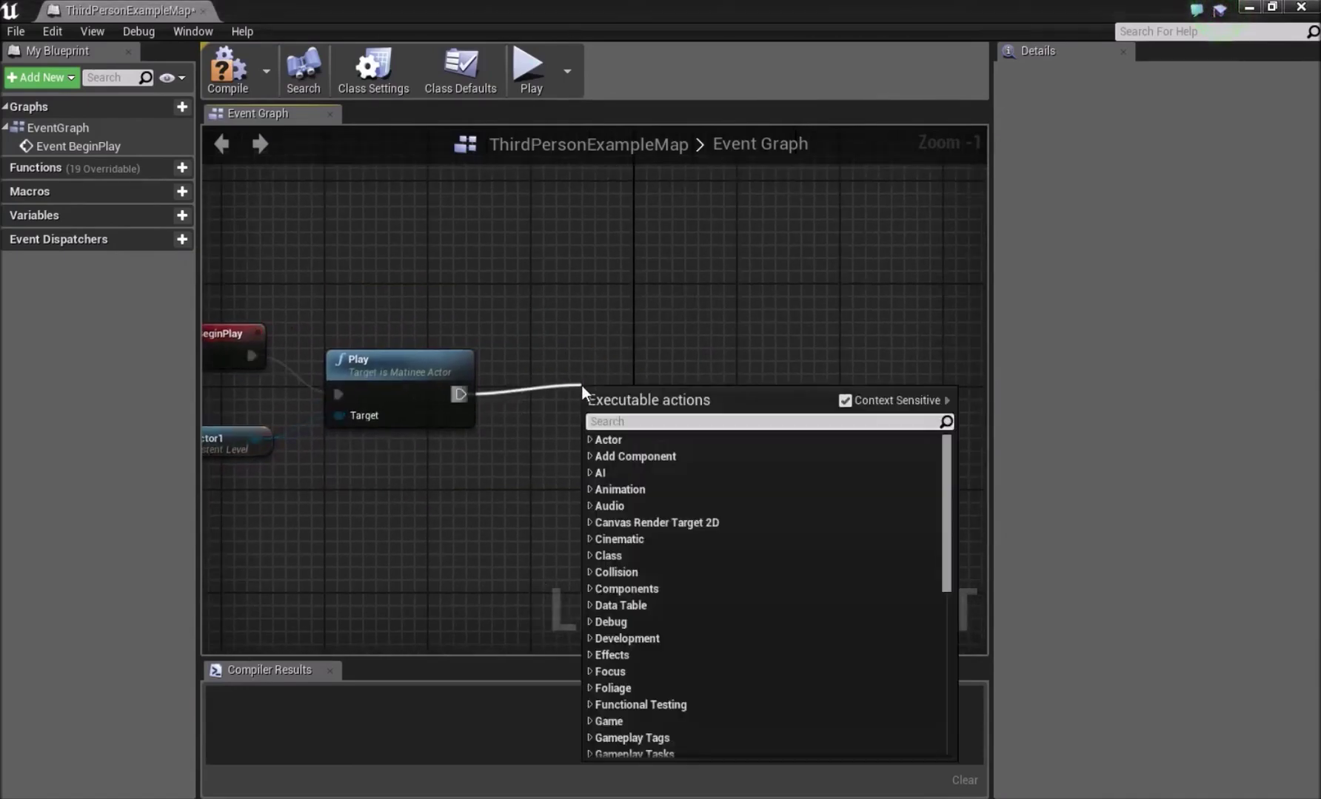
pyautogui.write('lopp')
pyautogui.press('BackSpace')
pyautogui.press('BackSpace')
pyautogui.write('op')
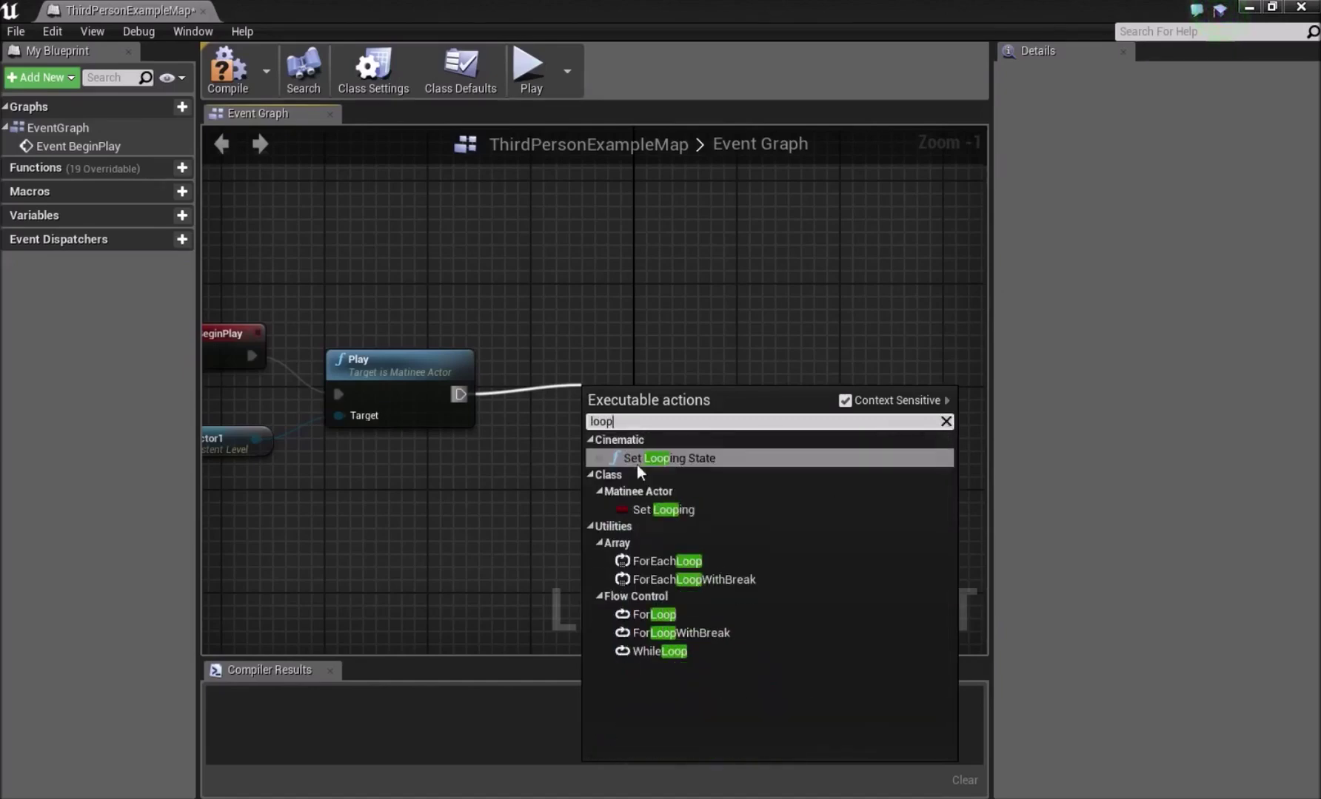
pyautogui.click(631, 509)
pyautogui.moveTo(613, 388); pyautogui.dragTo(548, 438)
pyautogui.click(593, 483)
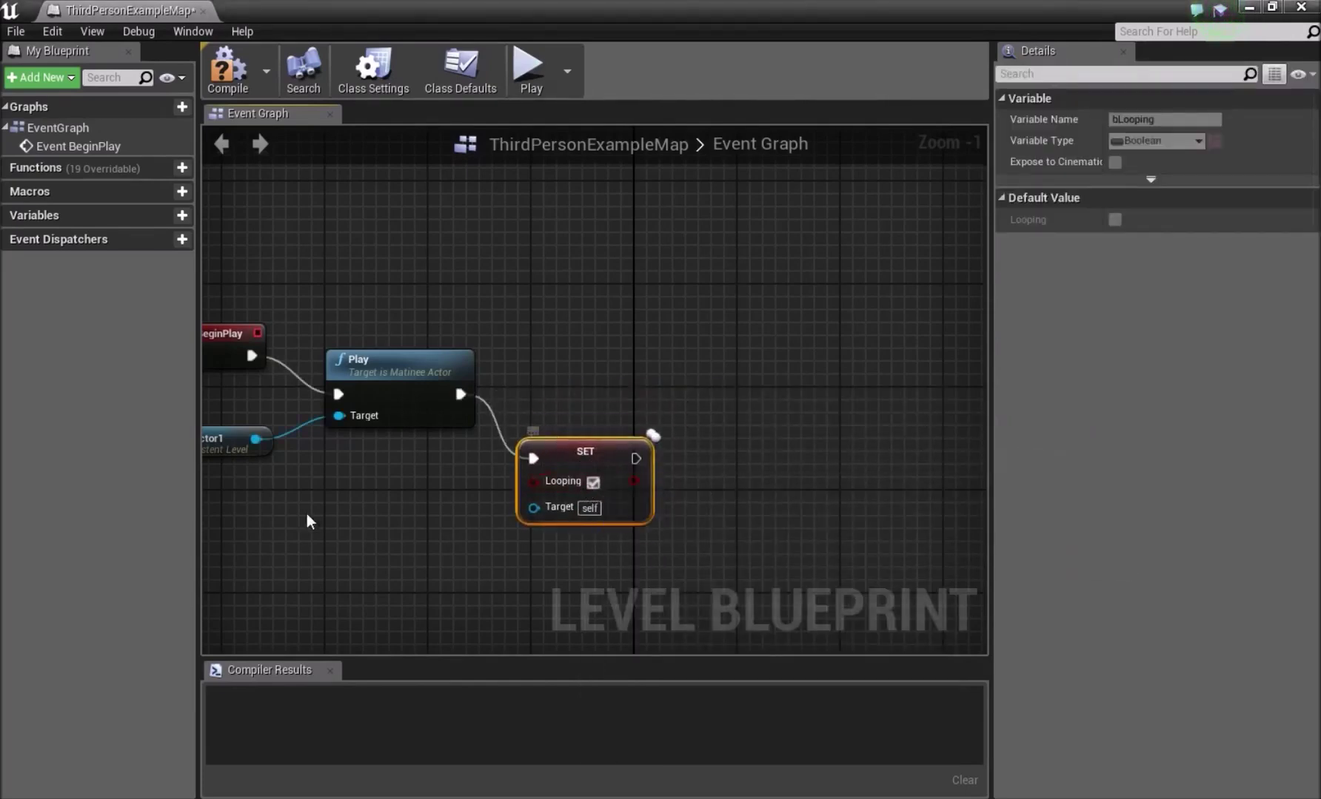
# Connect the MatineeActor1 reference to the Set Looping node's Target and return to the level editor.
pyautogui.moveTo(265, 449); pyautogui.dragTo(343, 412, button='right')
pyautogui.moveTo(334, 402); pyautogui.dragTo(612, 470)
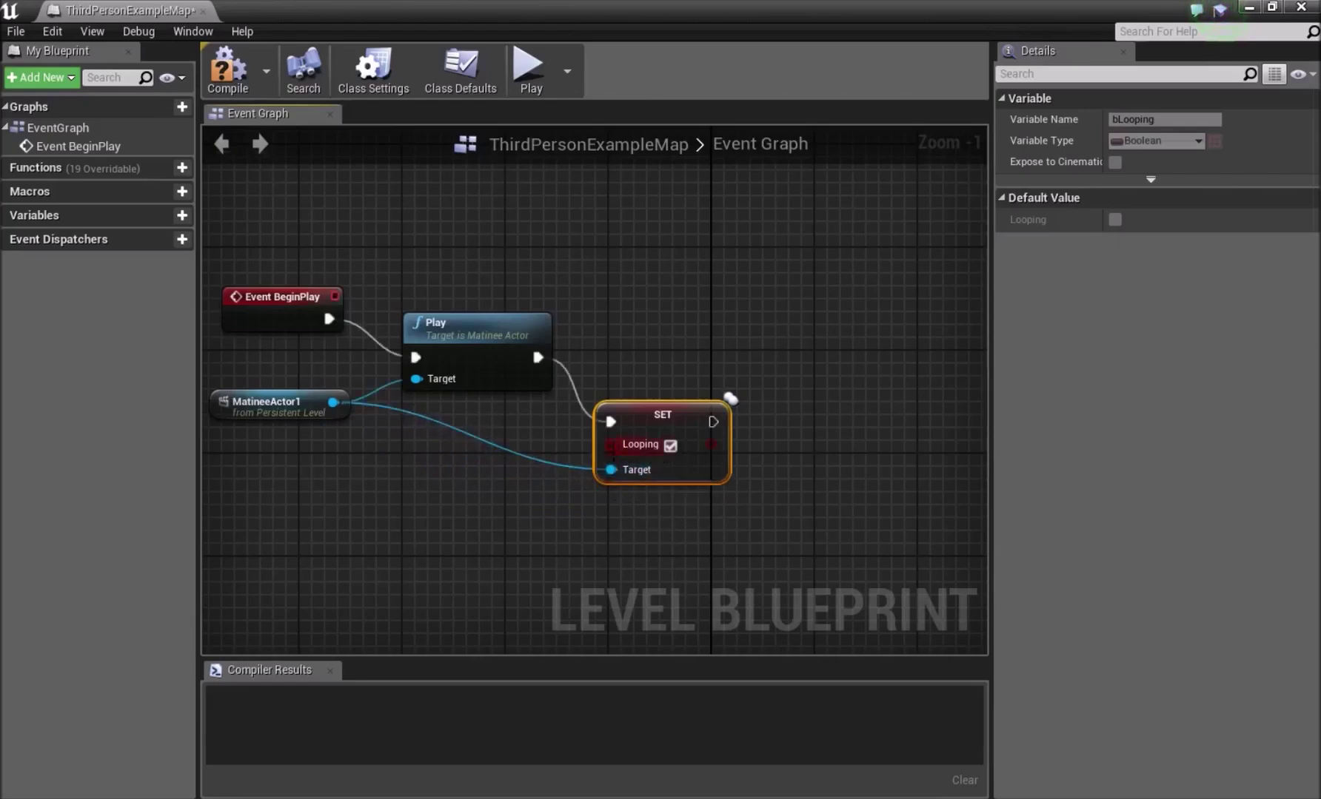
pyautogui.click(646, 545)
pyautogui.moveTo(645, 545); pyautogui.dragTo(564, 520, button='right')
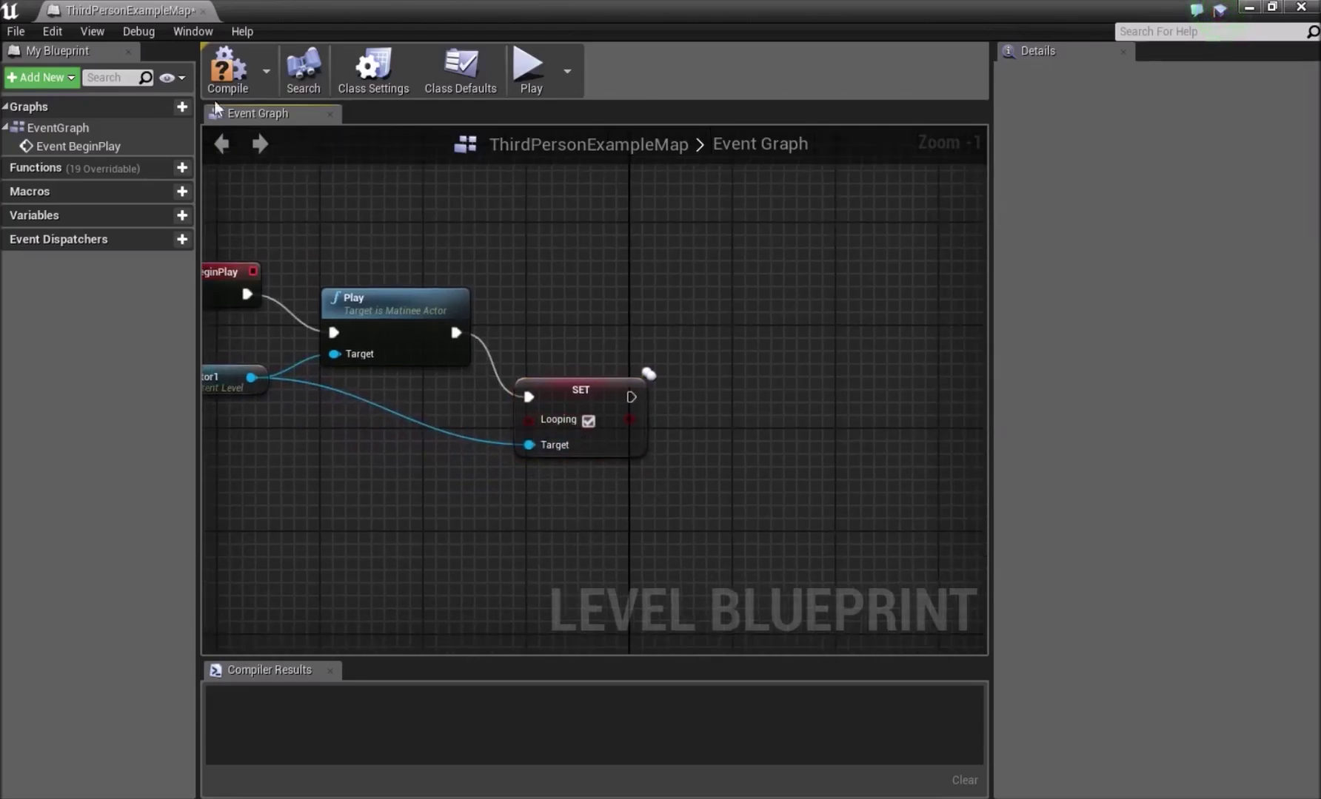
pyautogui.click(1250, 10)
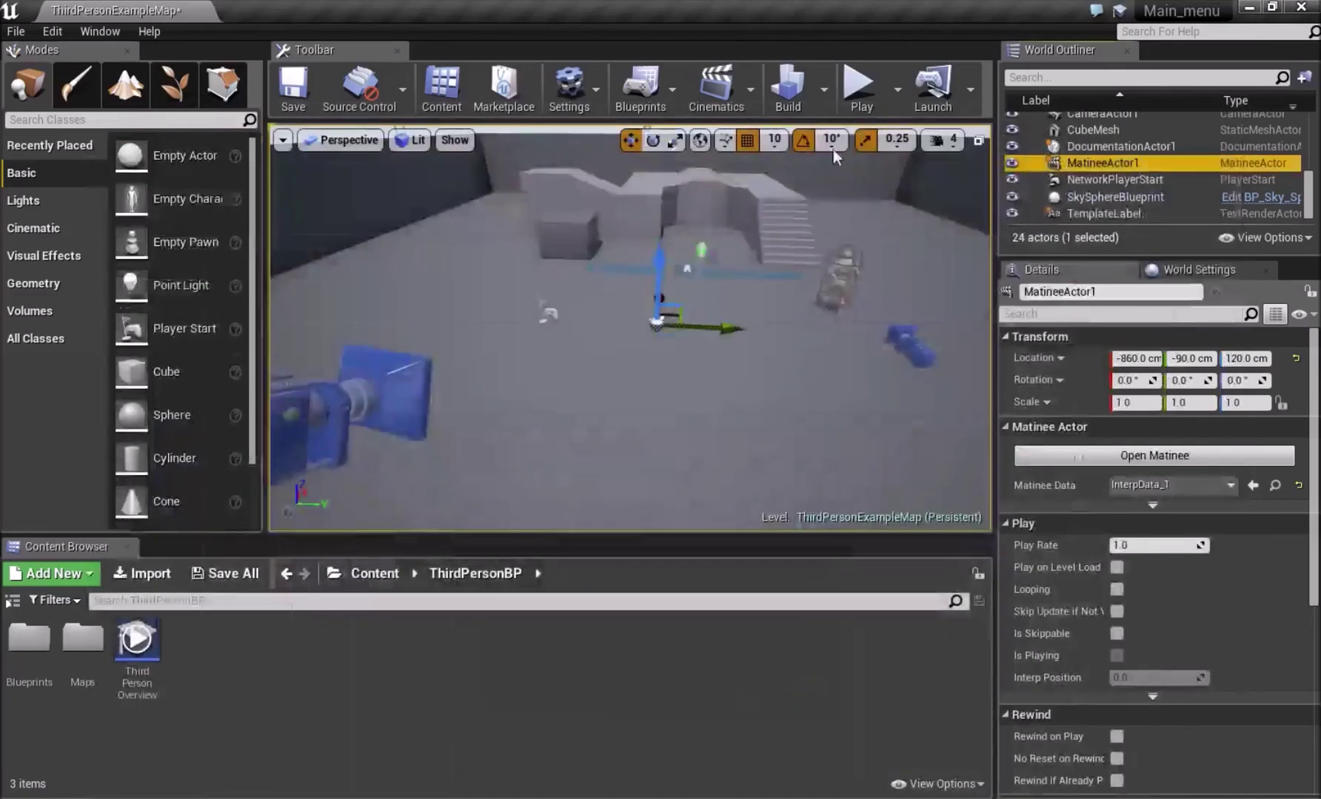
# Play the level in the editor to preview the looping Matinee camera shot, and stop the session.
pyautogui.click(865, 90)
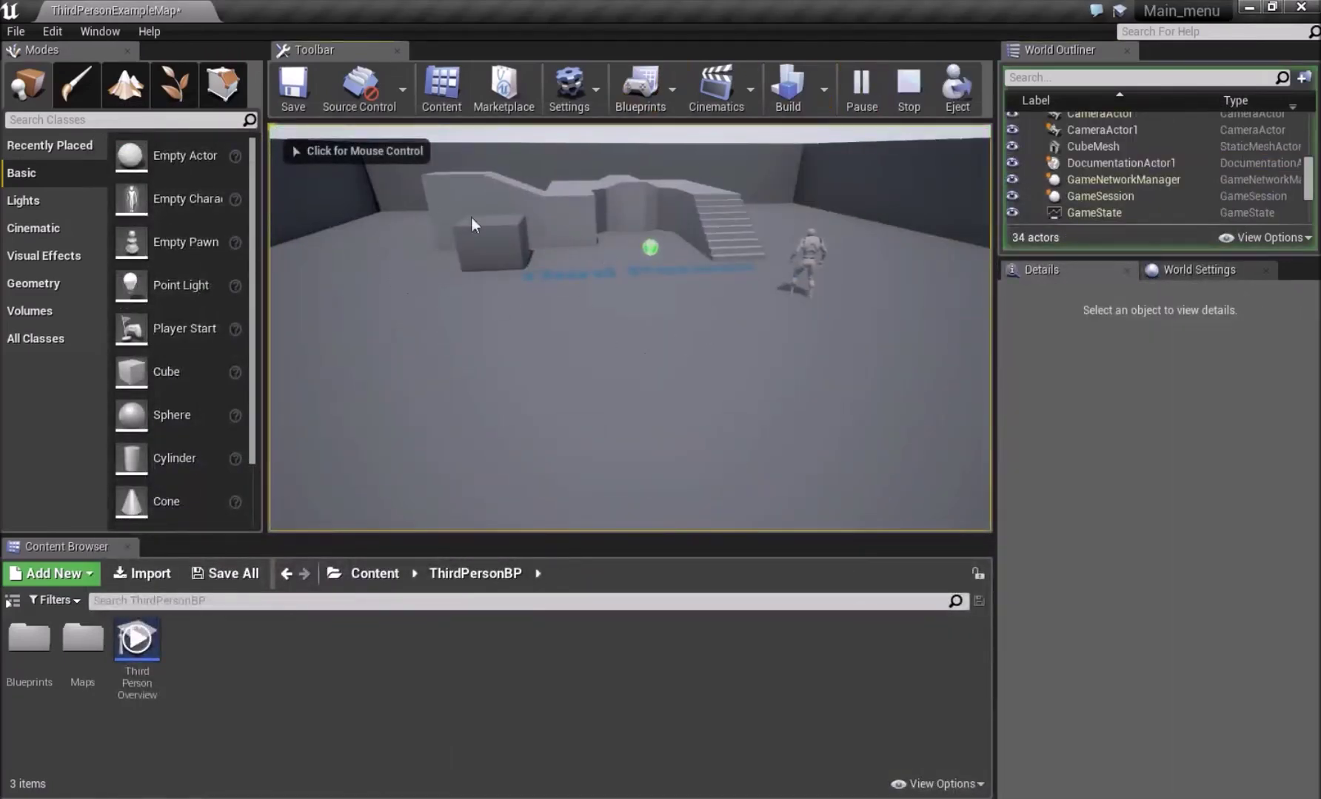
pyautogui.click(471, 241)
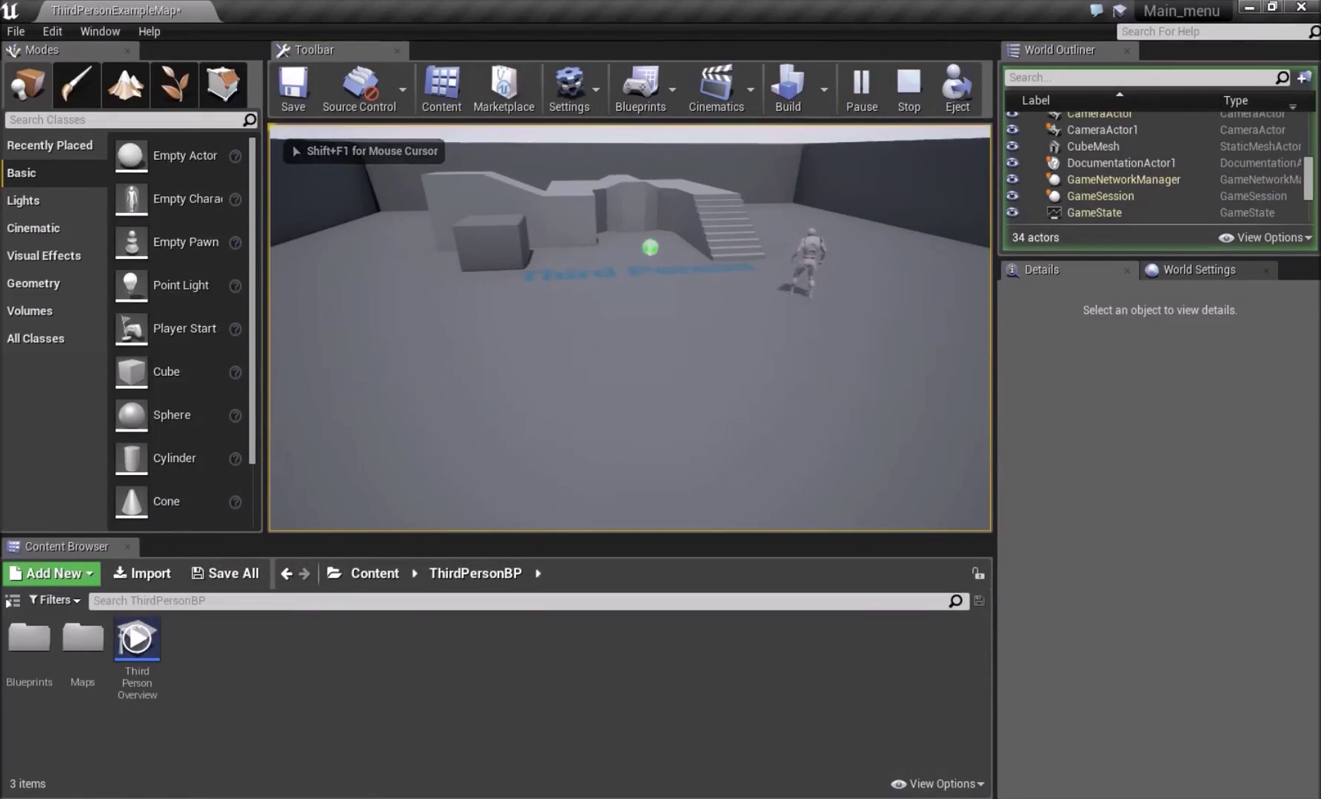
pyautogui.press('Escape')
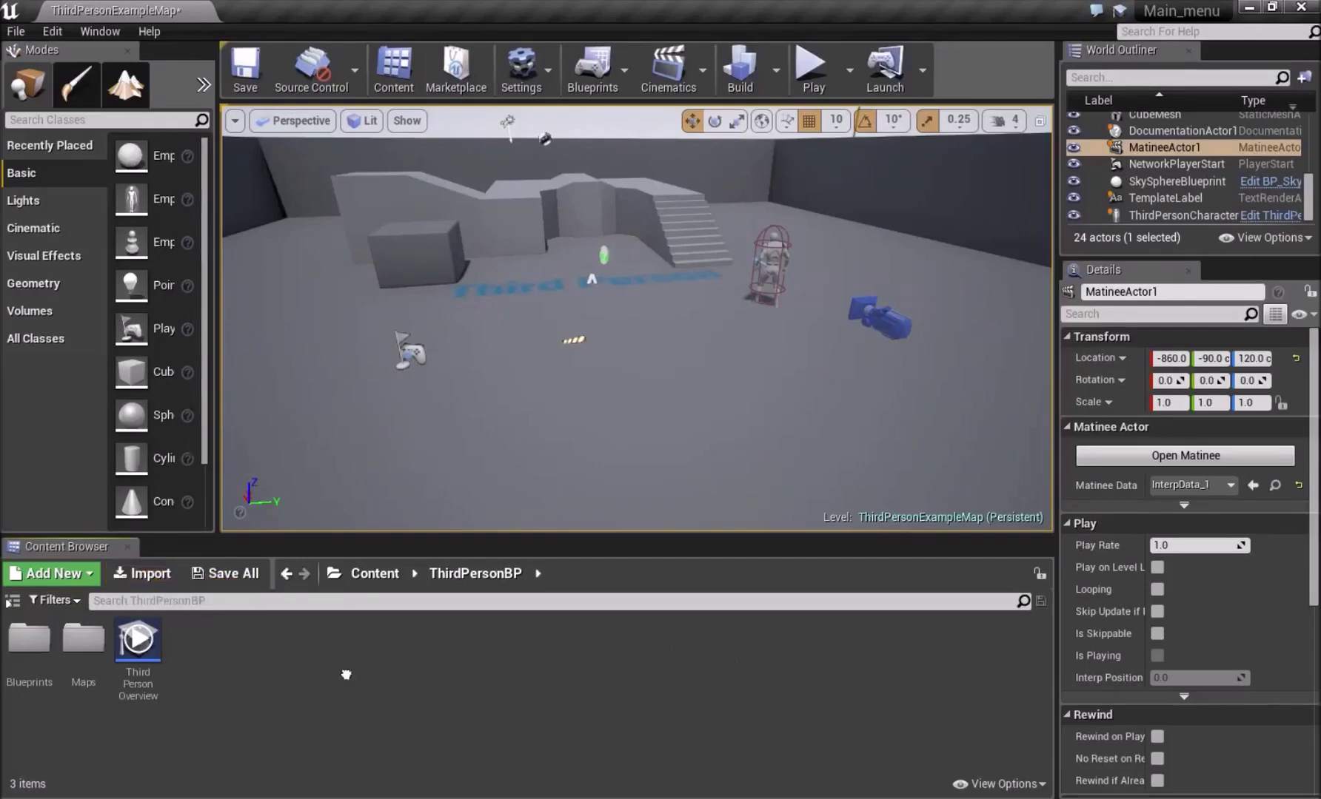
# Create a Widget Blueprint named Mainmenu in the ThirdPersonBP folder.
pyautogui.rightClick(325, 632)
pyautogui.scroll(-3, 413, 561)
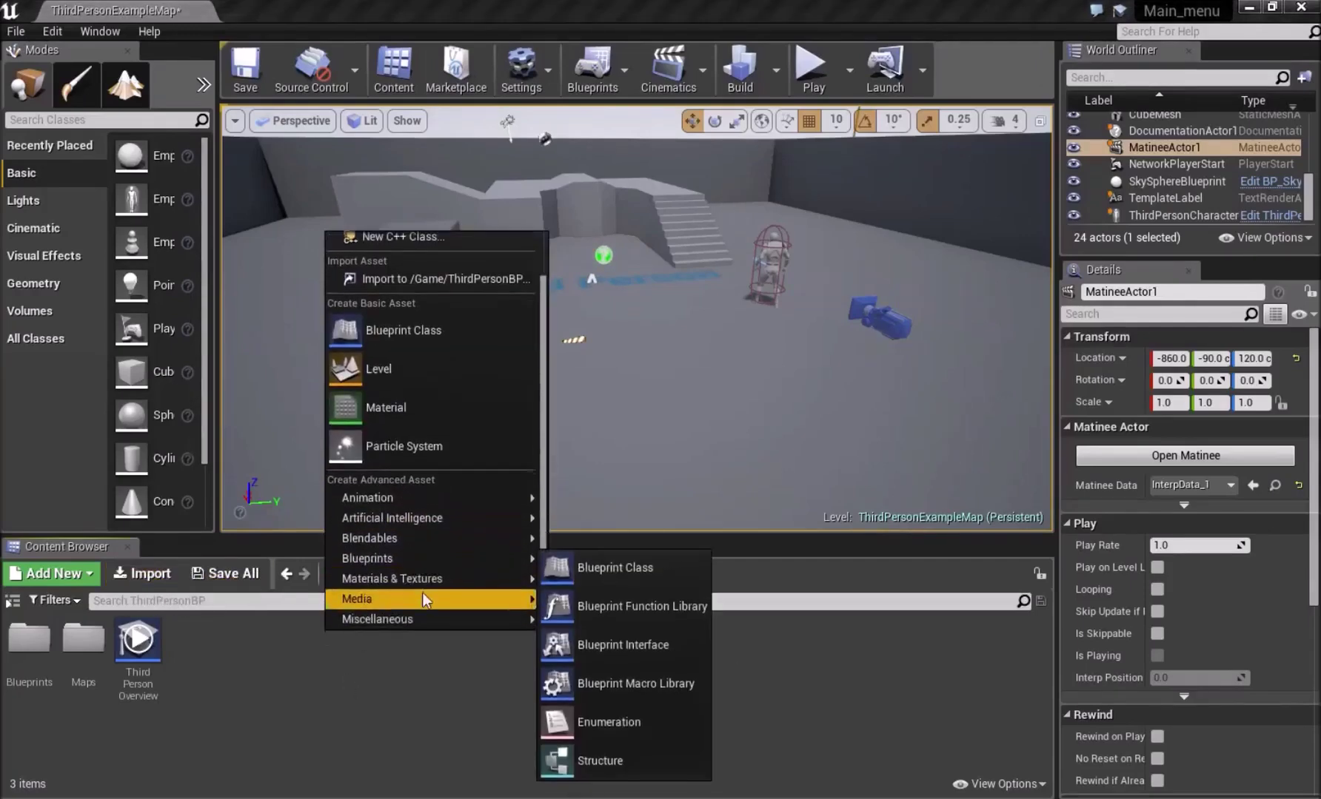
pyautogui.moveTo(384, 615)
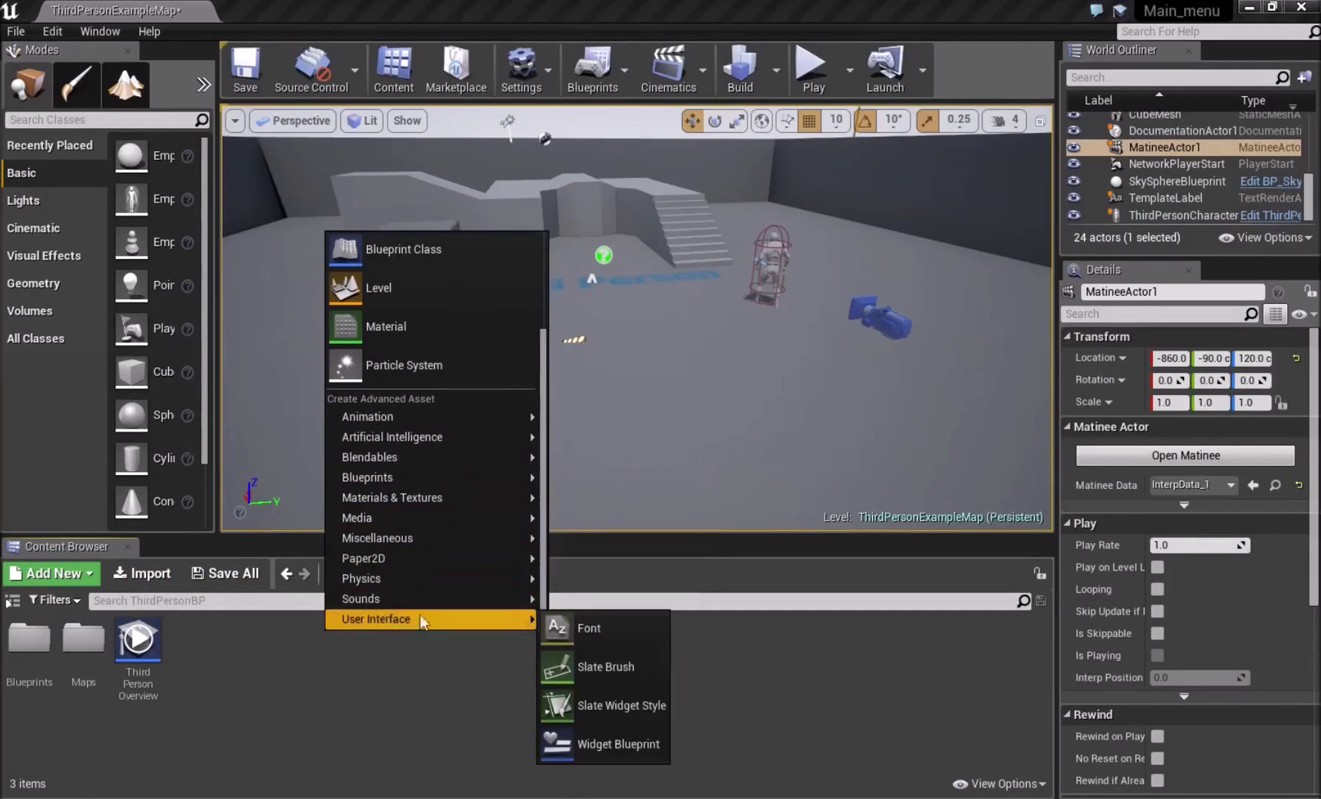
pyautogui.click(621, 752)
pyautogui.write('M')
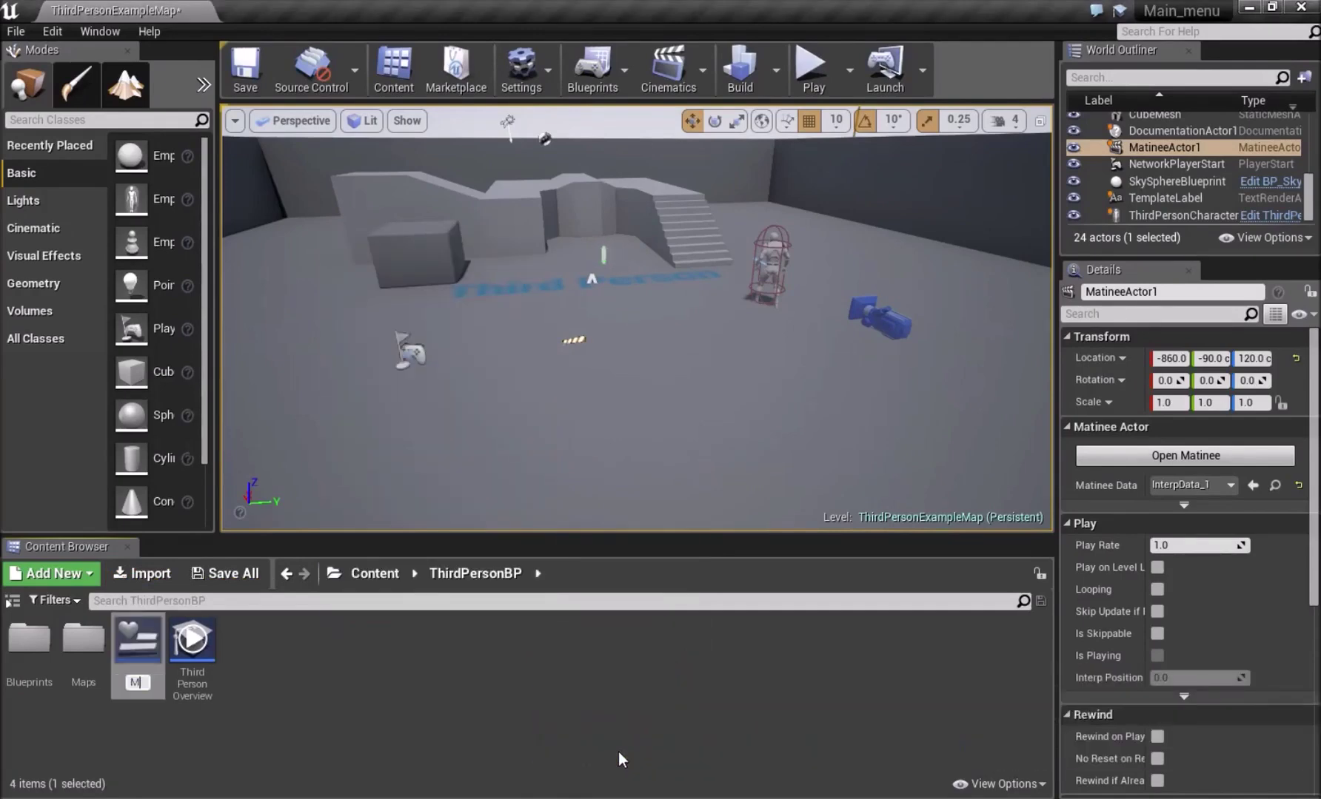
pyautogui.write('ainmenu')
pyautogui.press('Return')
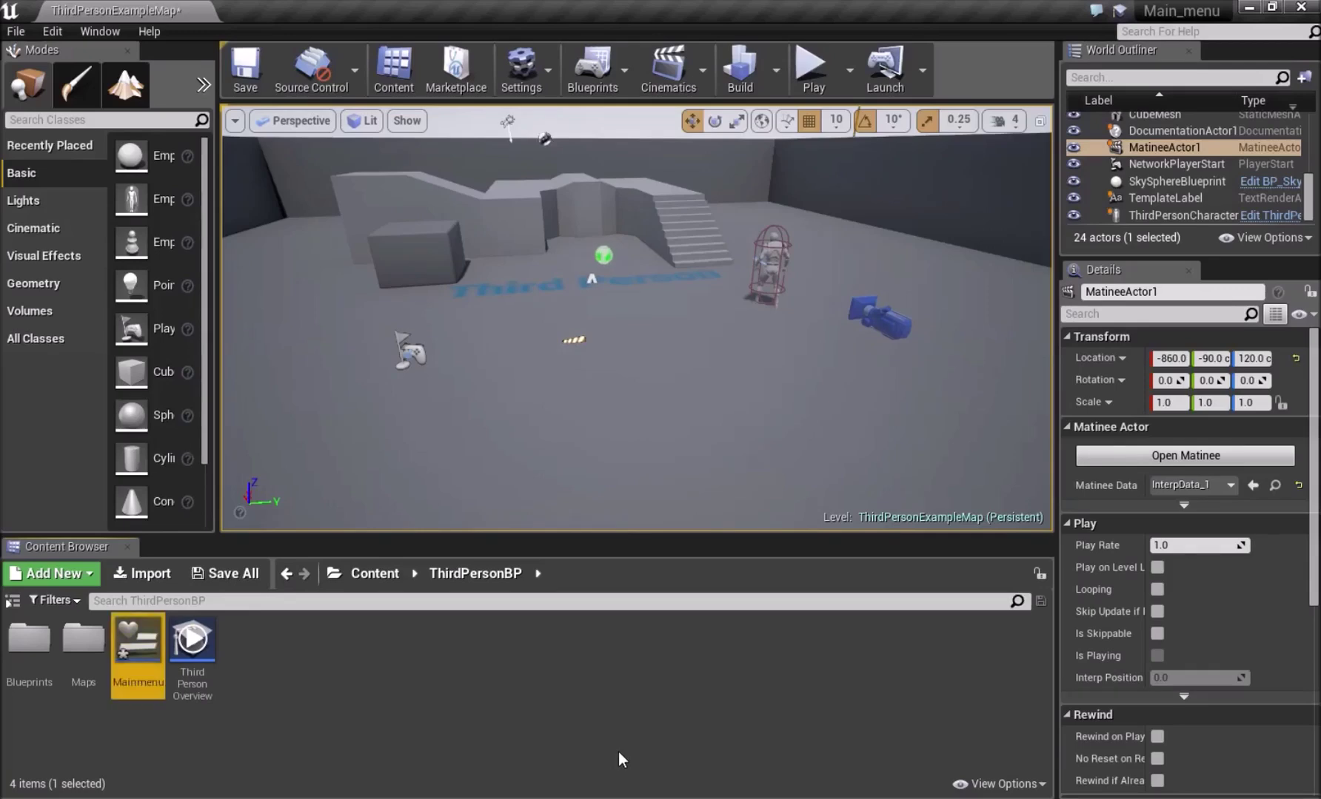
# Open the Mainmenu widget blueprint and add two Vertical Boxes under its Canvas Panel.
pyautogui.doubleClick(128, 656)
pyautogui.doubleClick(607, 159)
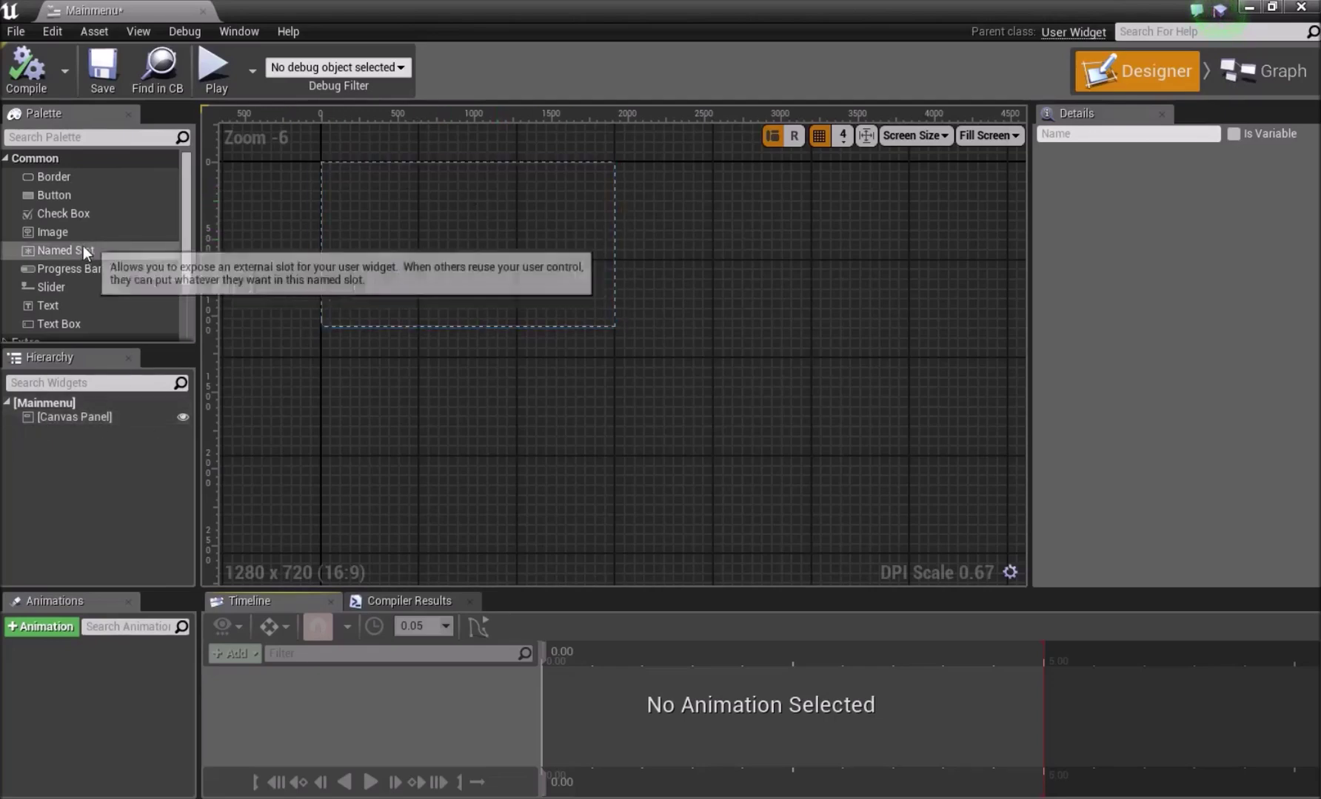
pyautogui.scroll(-3, 82, 259)
pyautogui.click(6, 277)
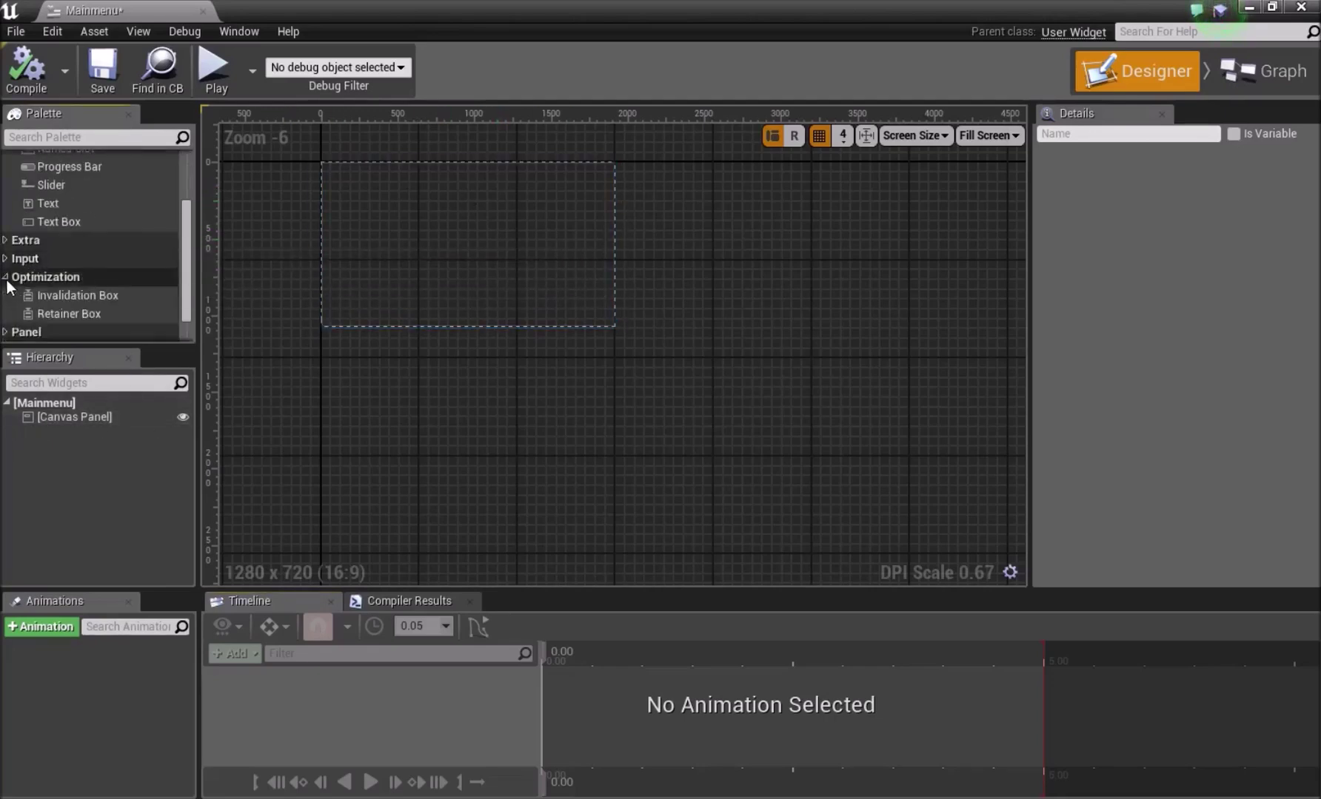
pyautogui.click(7, 258)
pyautogui.click(7, 258)
pyautogui.click(7, 276)
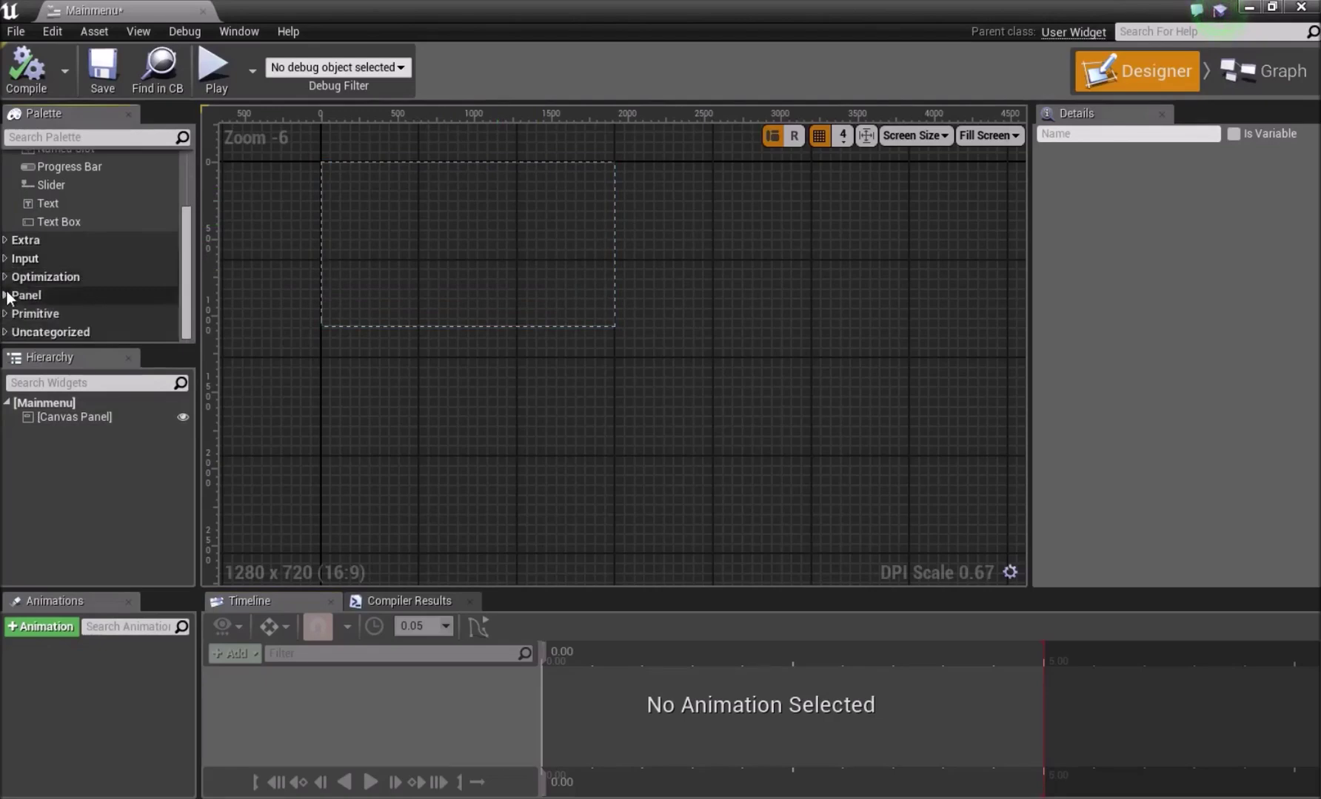
pyautogui.click(6, 295)
pyautogui.scroll(-3, 43, 188)
pyautogui.scroll(-5, 52, 239)
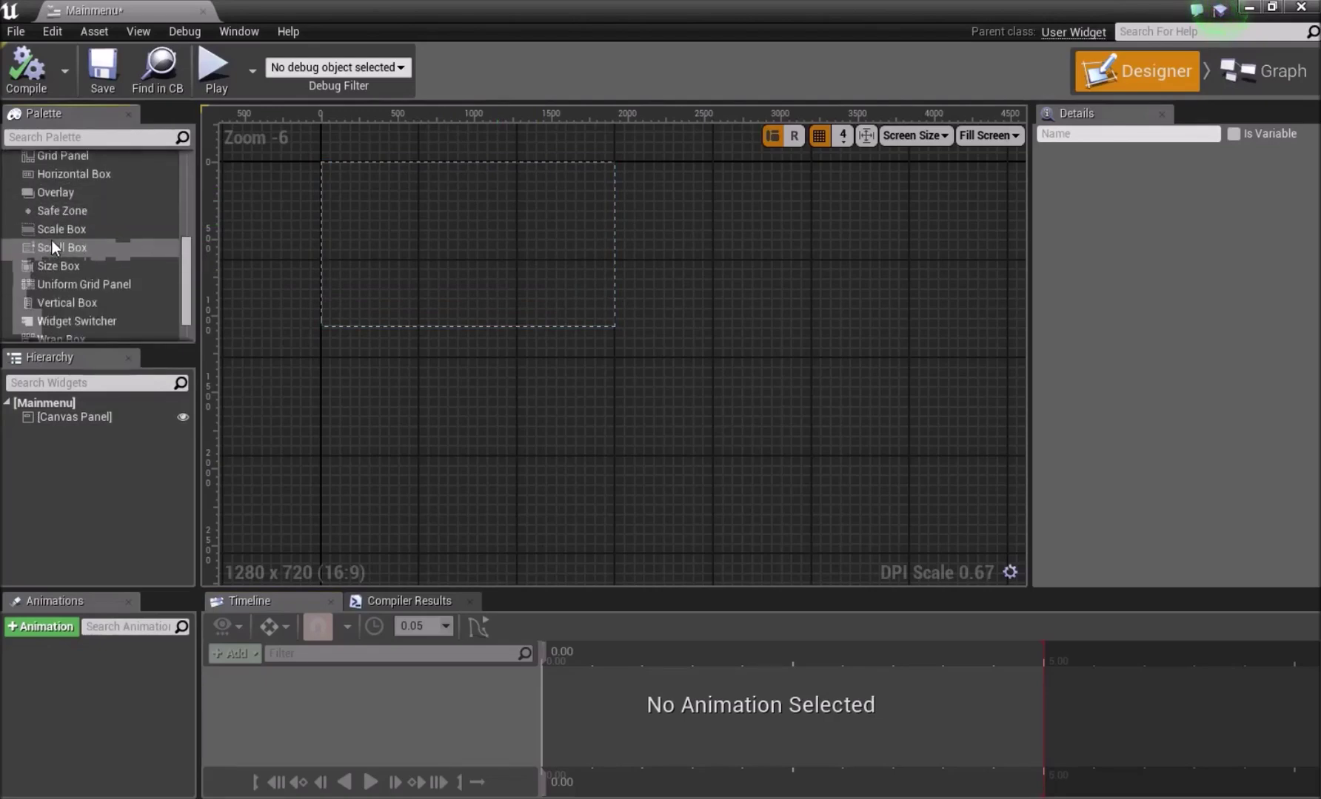
pyautogui.moveTo(83, 256); pyautogui.dragTo(86, 417)
# Rename the first Vertical Box Mainmenu and the second one Optionsmenu.
pyautogui.click(74, 430)
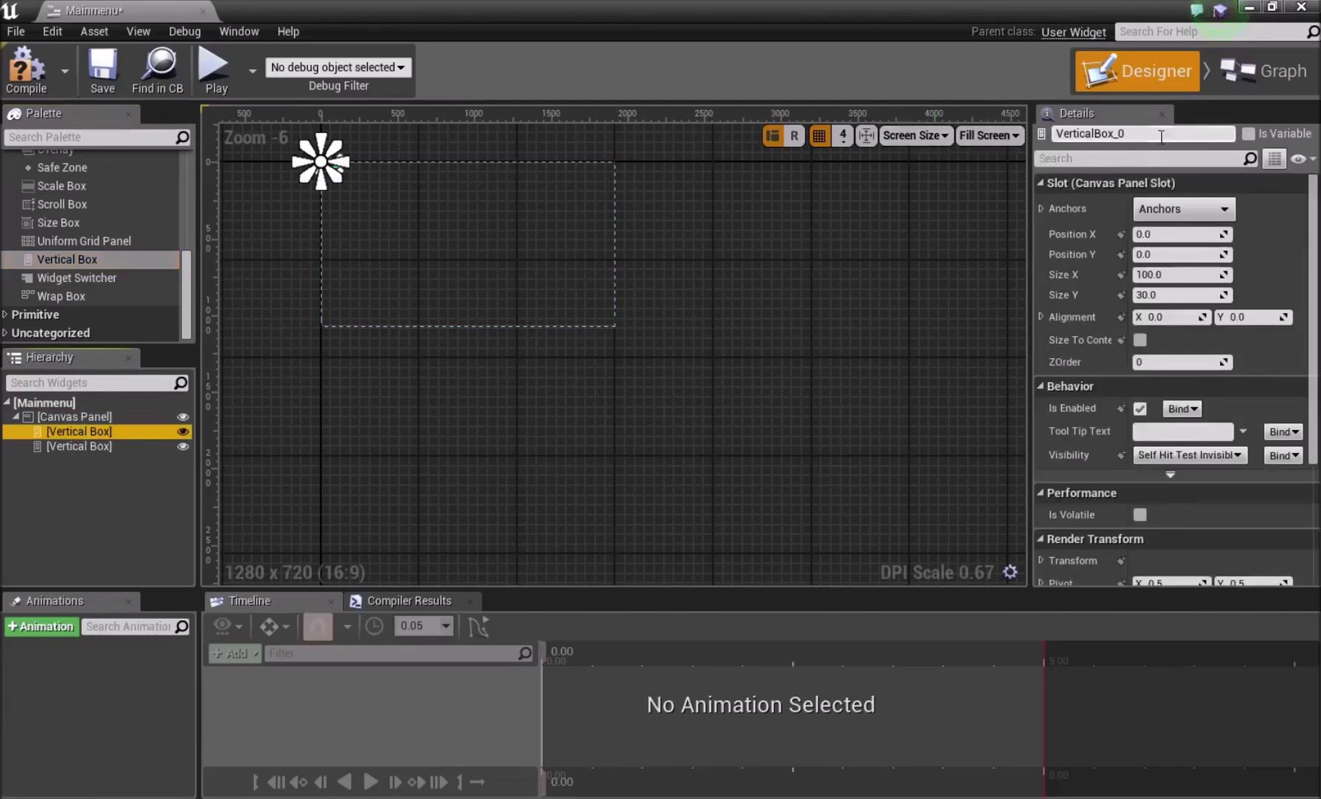
pyautogui.click(1147, 133)
pyautogui.write('Mainmenu')
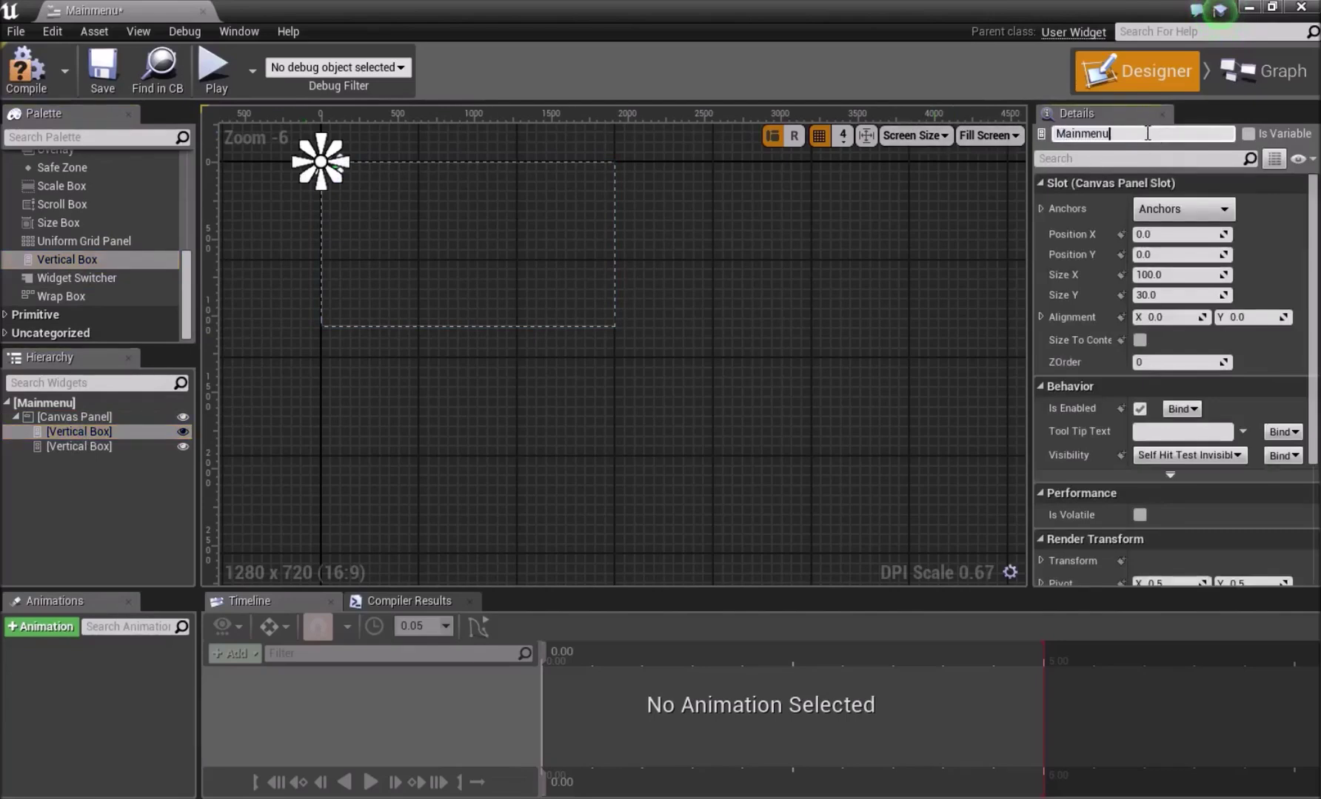
pyautogui.press('Return')
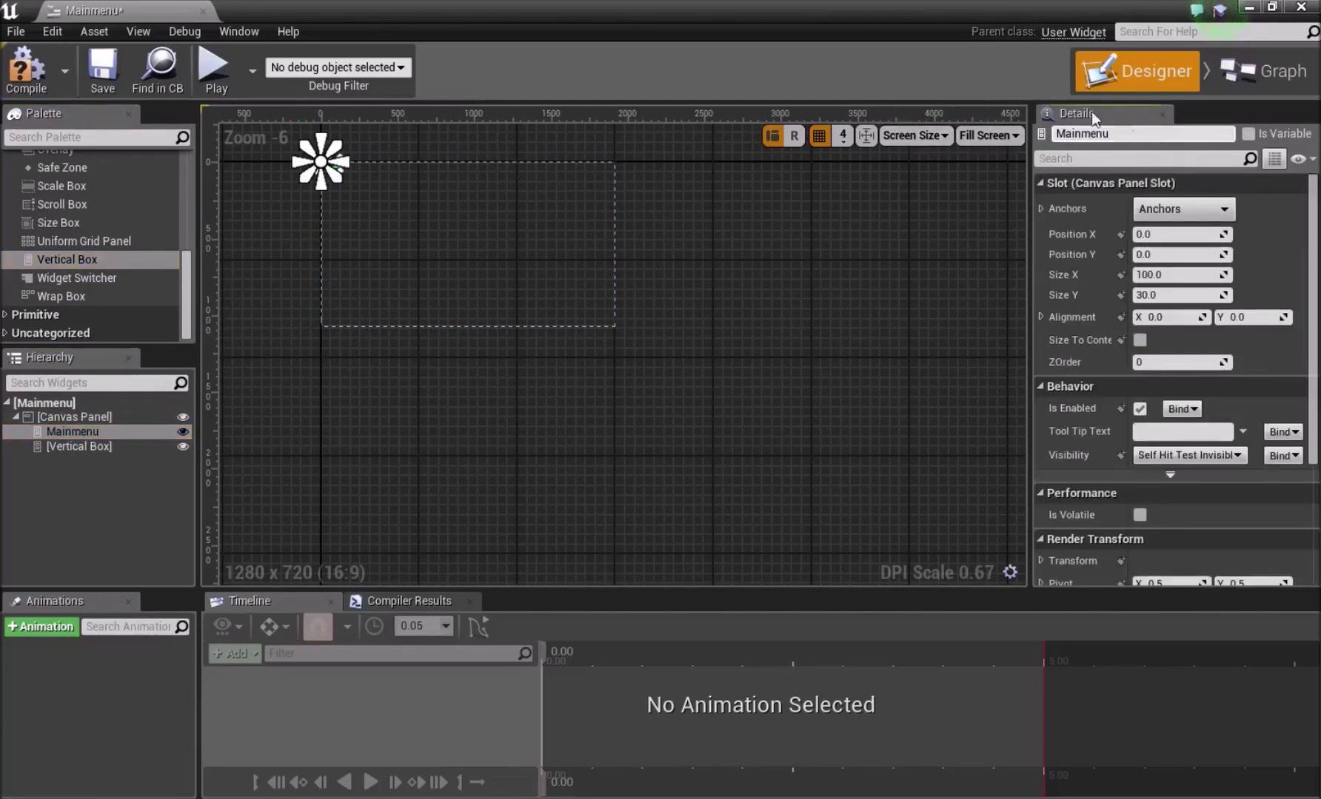
pyautogui.click(1157, 132)
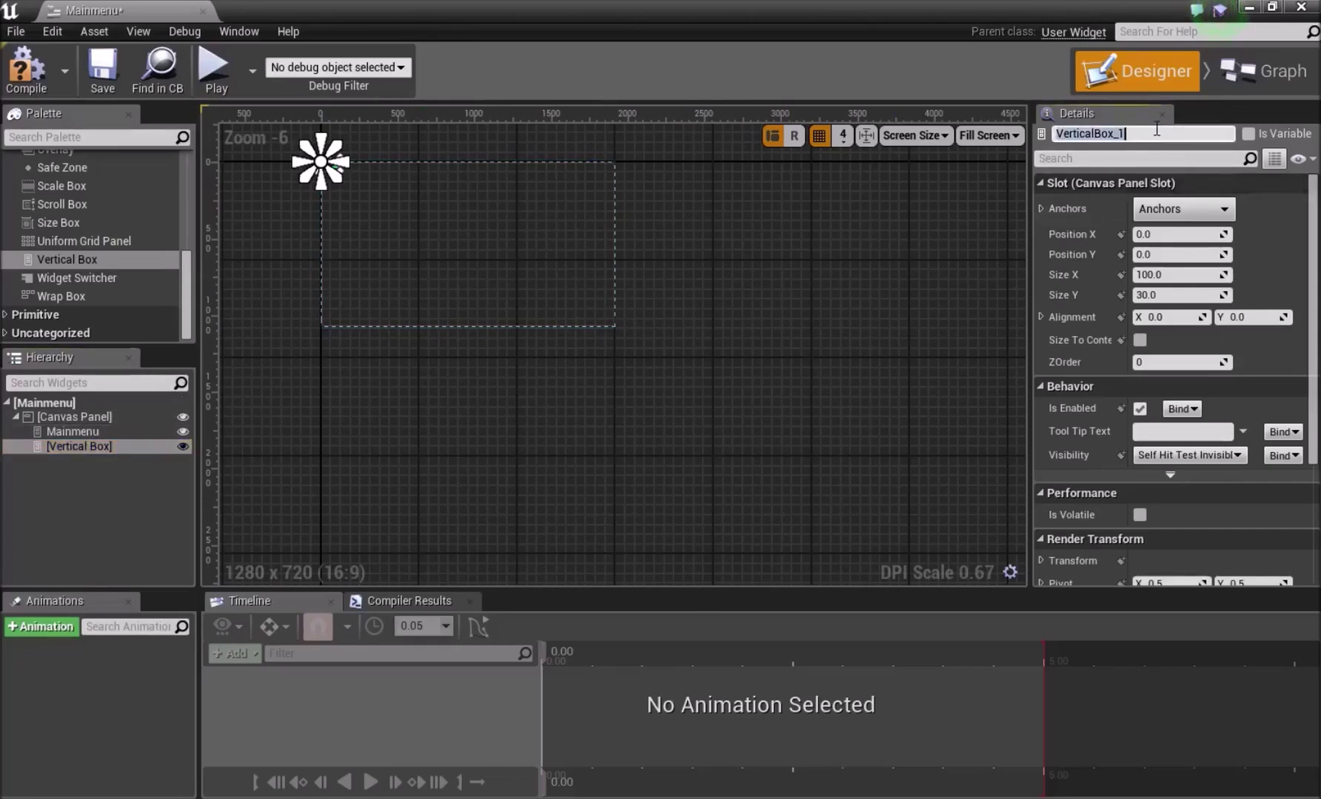
pyautogui.write('Optionsmenu')
# Enable Is Variable for both the Optionsmenu and the Mainmenu boxes.
pyautogui.click(1248, 134)
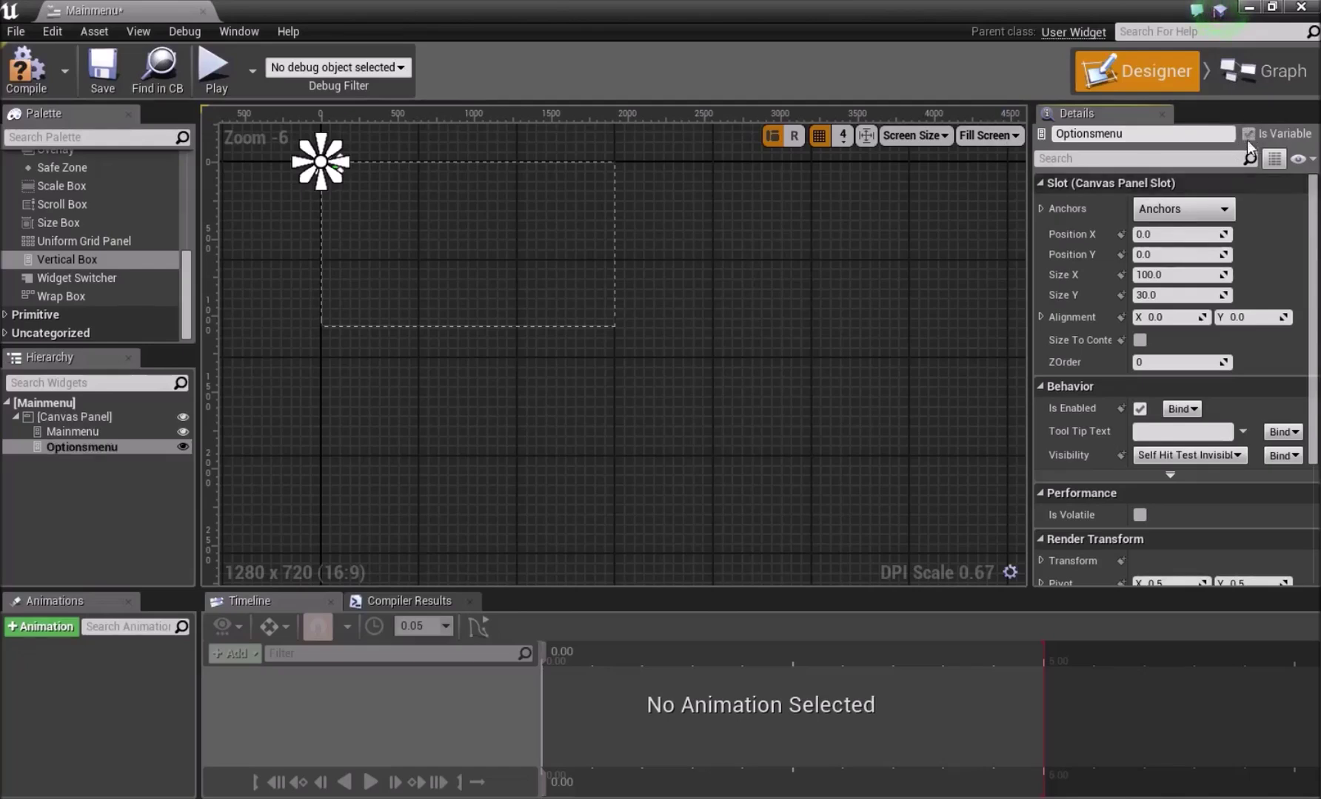
pyautogui.click(118, 432)
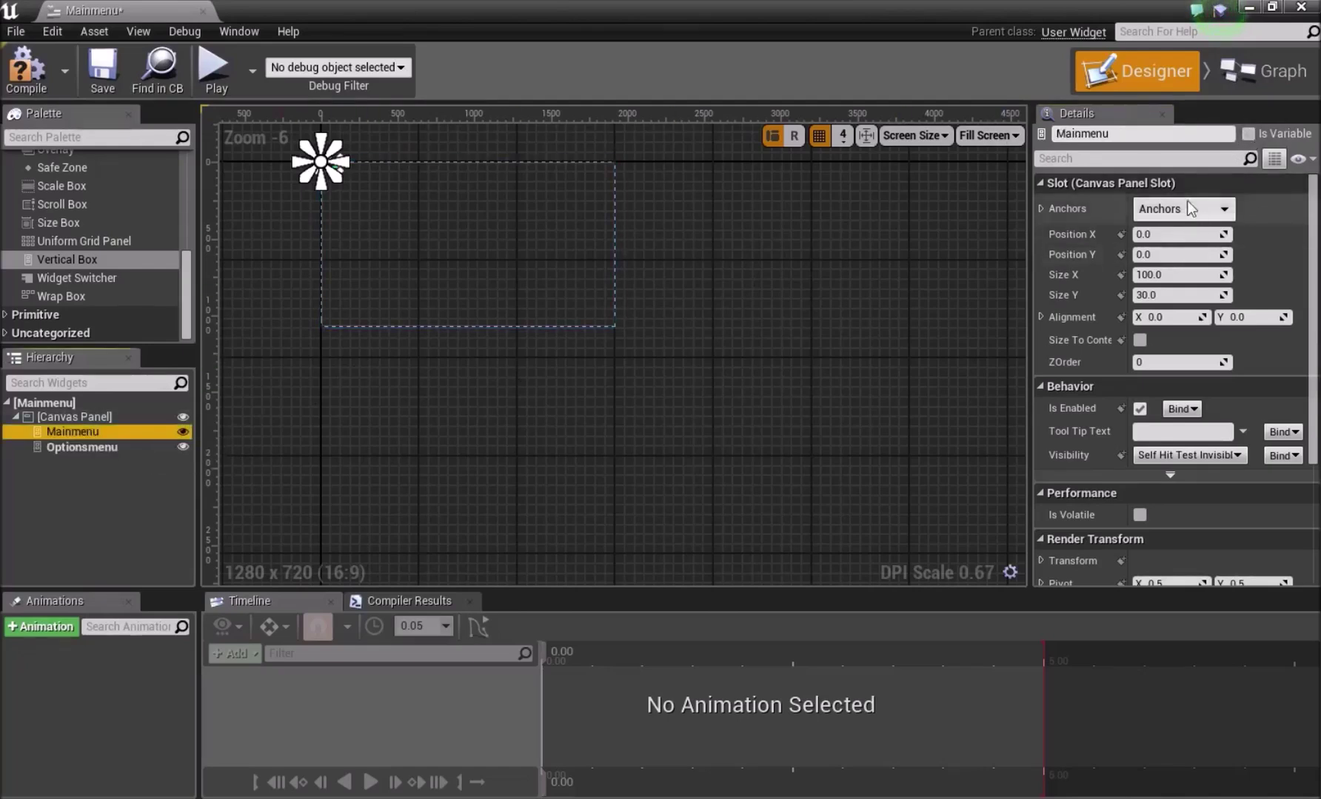
pyautogui.click(1249, 133)
# Add three Buttons inside the Mainmenu box, deleting the stray Button placed directly under the Canvas Panel.
pyautogui.click(94, 429)
pyautogui.scroll(5, 85, 256)
pyautogui.scroll(3, 84, 256)
pyautogui.moveTo(64, 195); pyautogui.dragTo(83, 431)
pyautogui.moveTo(78, 191); pyautogui.dragTo(78, 432)
pyautogui.moveTo(73, 194); pyautogui.dragTo(78, 427)
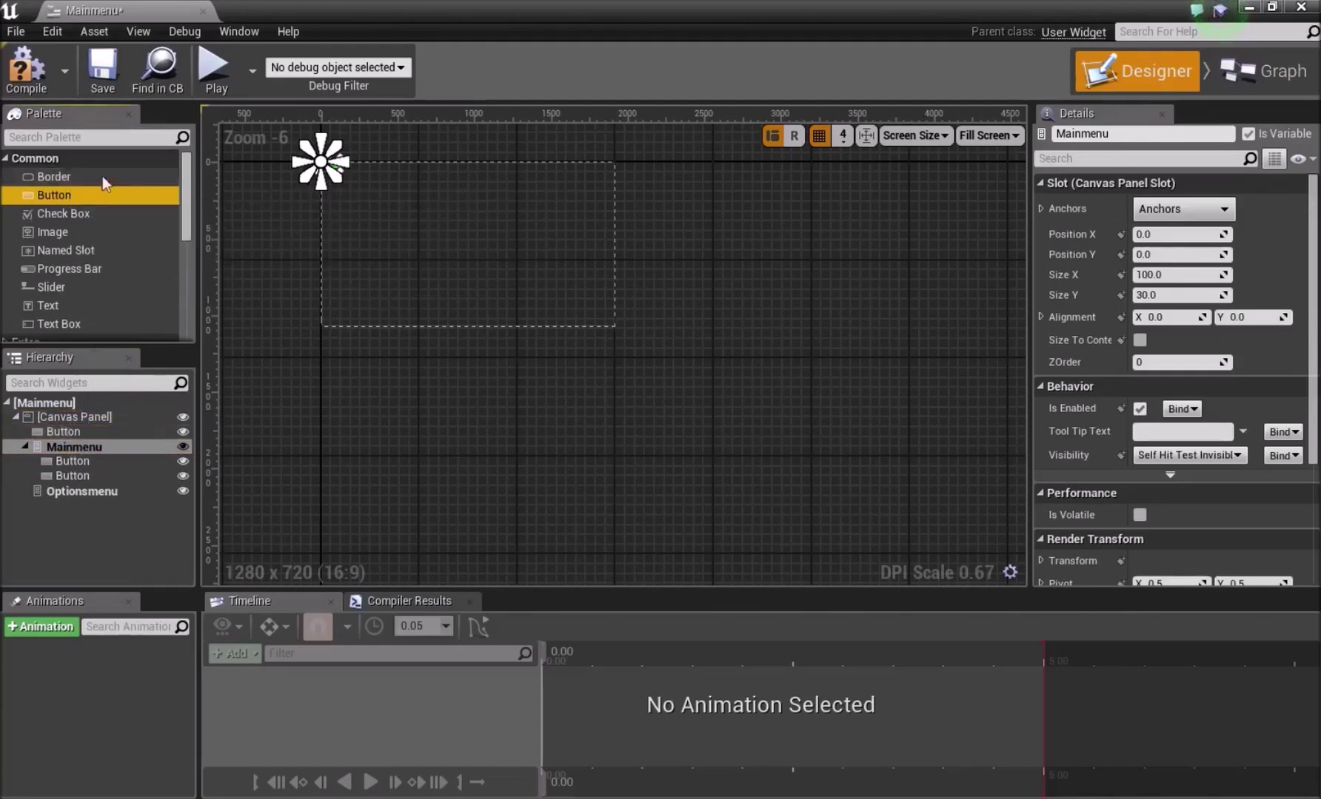
pyautogui.click(71, 432)
pyautogui.press('Delete')
pyautogui.moveTo(73, 196); pyautogui.dragTo(76, 432)
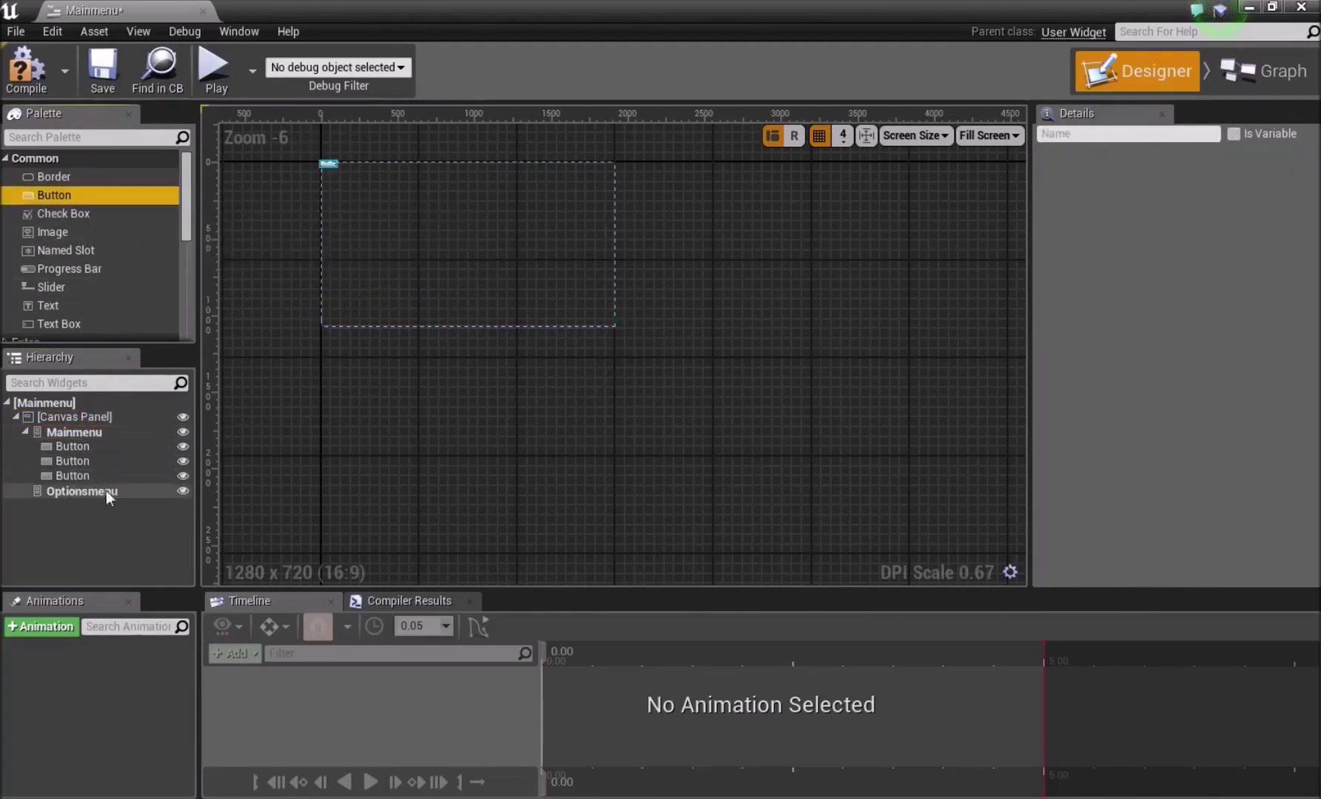
# Add four Buttons inside the Optionsmenu box.
pyautogui.moveTo(65, 197); pyautogui.dragTo(66, 489)
pyautogui.moveTo(75, 196); pyautogui.dragTo(83, 491)
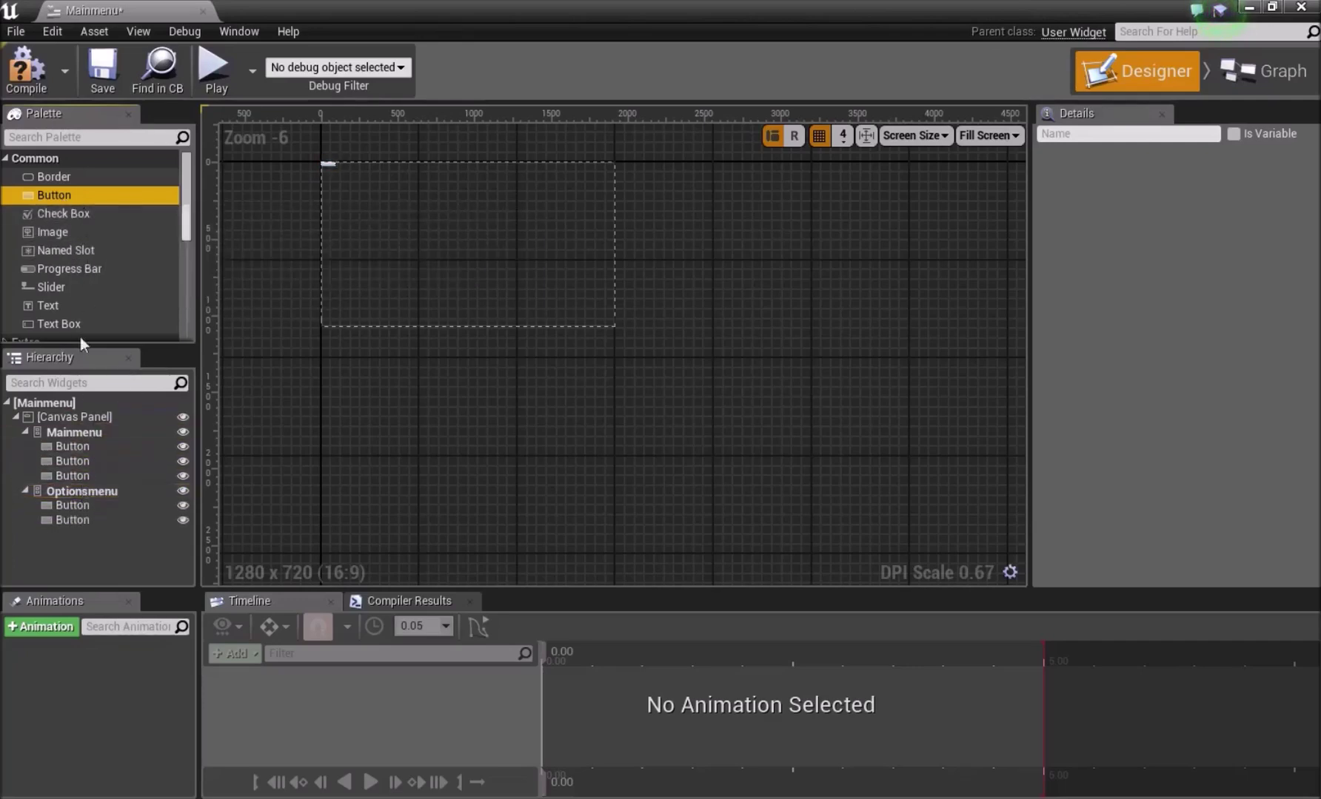
pyautogui.moveTo(72, 197); pyautogui.dragTo(83, 495)
pyautogui.moveTo(86, 212); pyautogui.dragTo(83, 491)
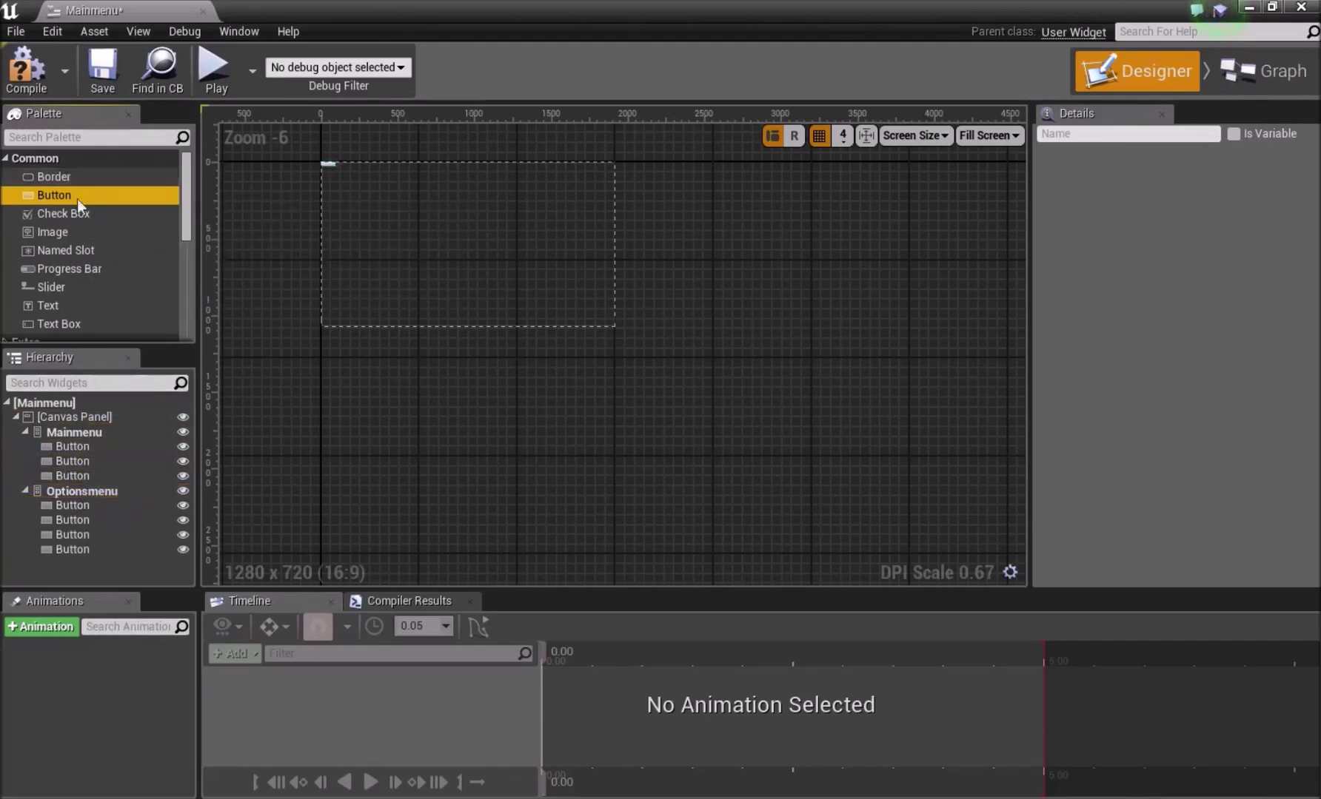
# Add a Text widget inside each of the three Mainmenu buttons.
pyautogui.scroll(-2, 72, 239)
pyautogui.moveTo(57, 244)
pyautogui.mouseDown()
pyautogui.moveTo(83, 452)
pyautogui.moveTo(71, 450)
pyautogui.moveTo(83, 447)
pyautogui.mouseUp()
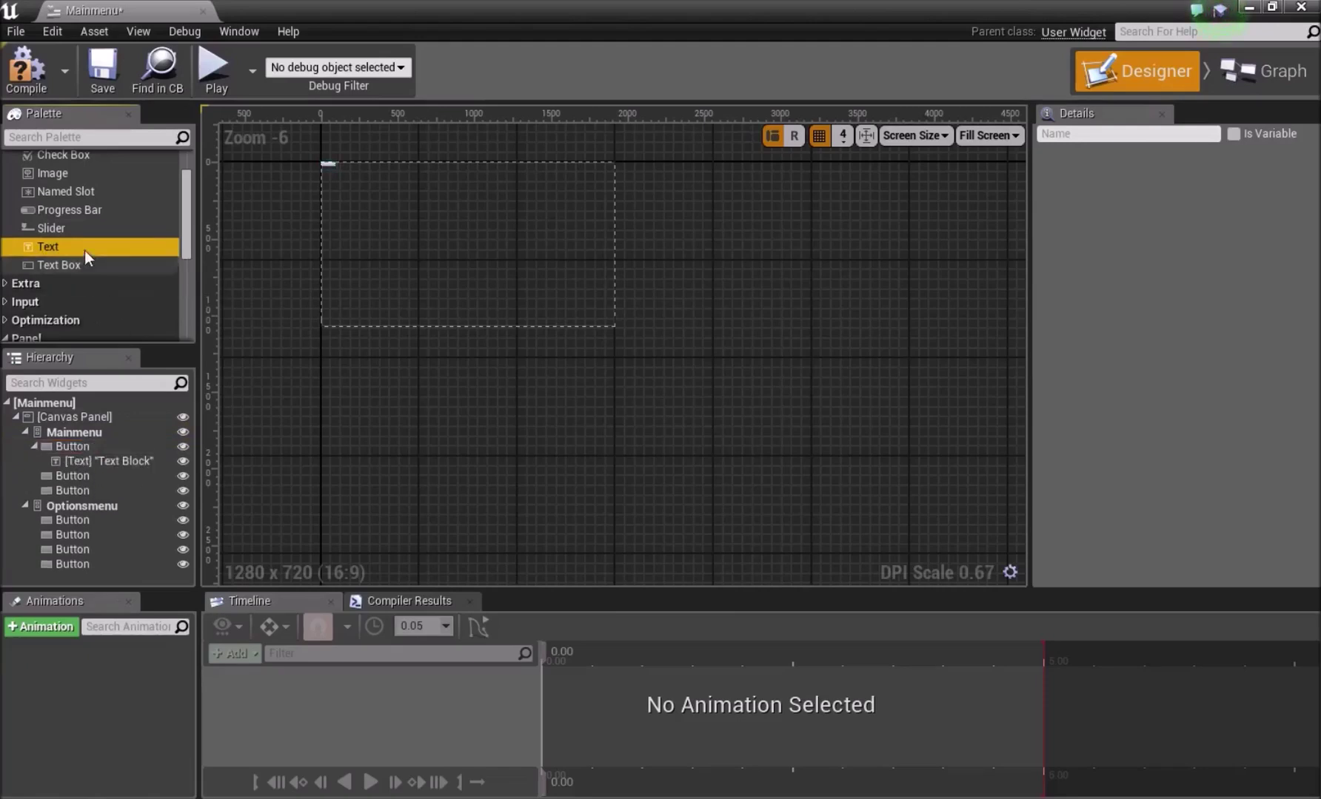
pyautogui.moveTo(65, 251); pyautogui.dragTo(77, 478)
pyautogui.moveTo(79, 251); pyautogui.dragTo(79, 506)
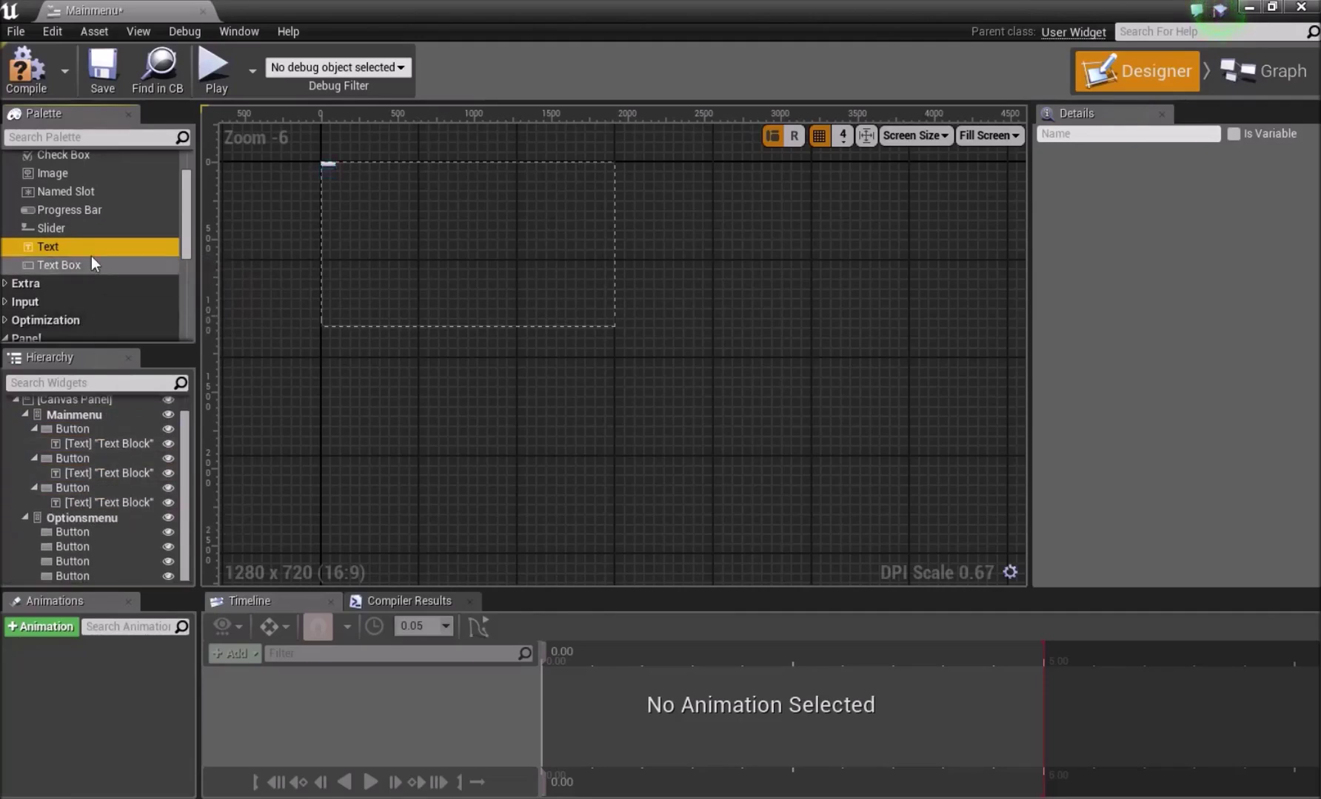
# Add a Text widget inside each of the Optionsmenu buttons.
pyautogui.moveTo(81, 247)
pyautogui.mouseDown()
pyautogui.moveTo(76, 547)
pyautogui.moveTo(98, 339)
pyautogui.moveTo(84, 548)
pyautogui.mouseUp()
pyautogui.moveTo(91, 247); pyautogui.dragTo(64, 566)
pyautogui.moveTo(81, 247); pyautogui.dragTo(76, 576)
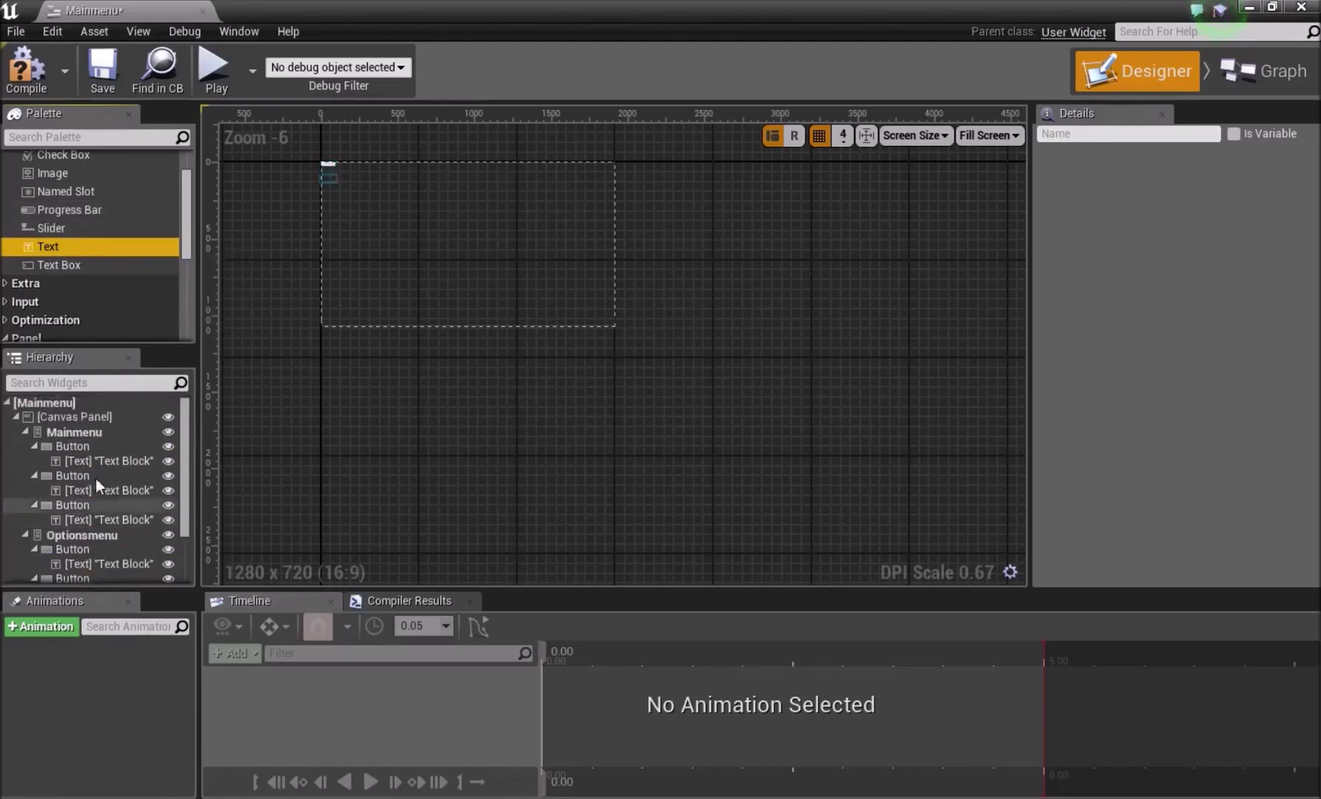
# Add a Text widget directly inside the Mainmenu box, name it Mygame and set its displayed text to Rising.
pyautogui.moveTo(89, 244)
pyautogui.mouseDown()
pyautogui.moveTo(103, 409)
pyautogui.moveTo(87, 434)
pyautogui.mouseUp()
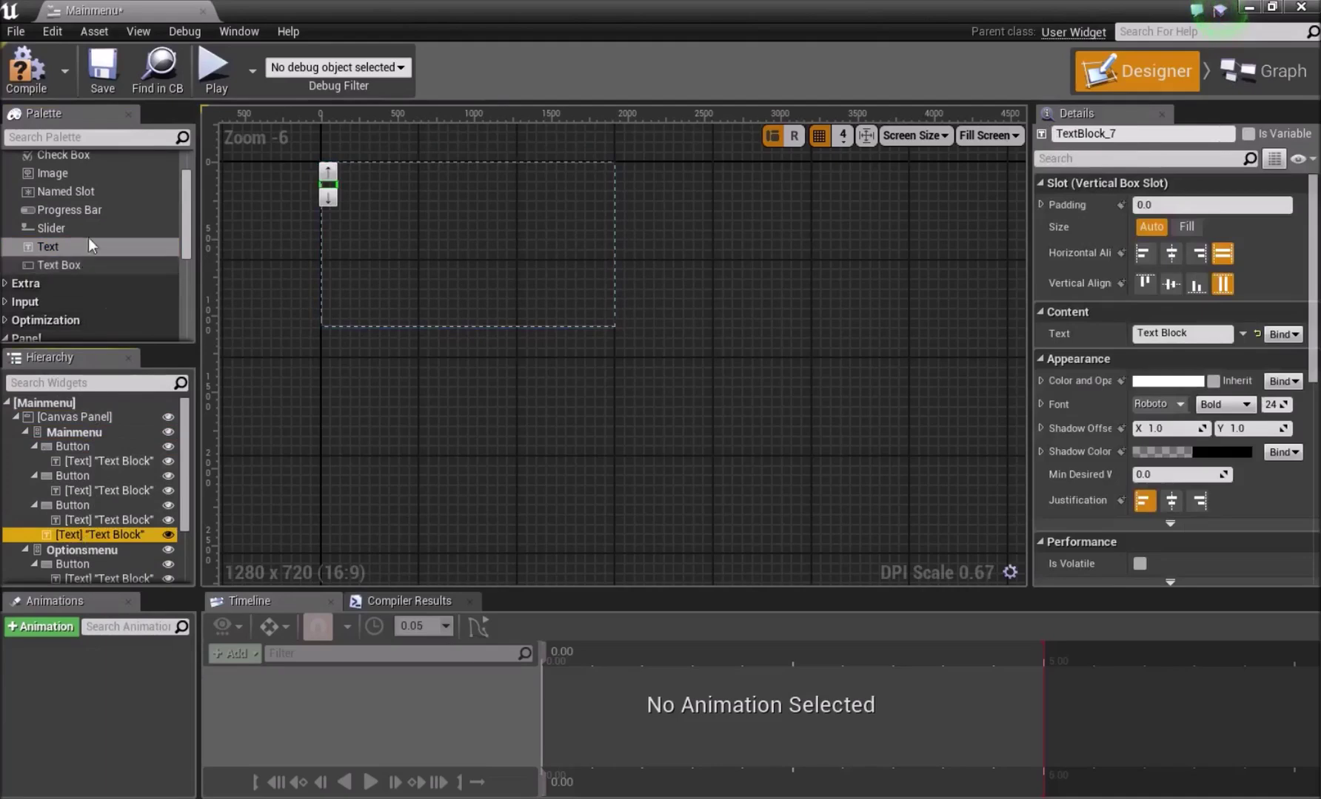
pyautogui.click(1123, 133)
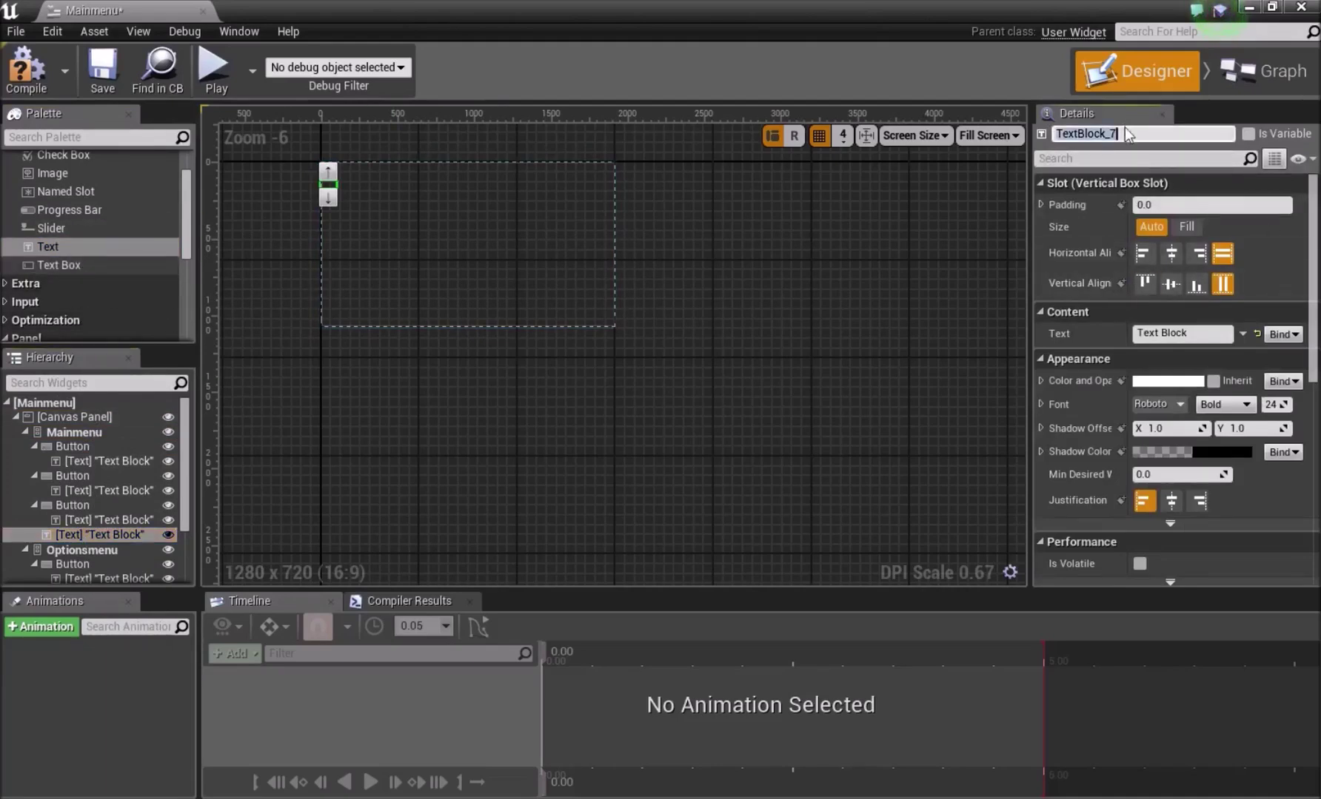
pyautogui.write('Mygame')
pyautogui.press('Return')
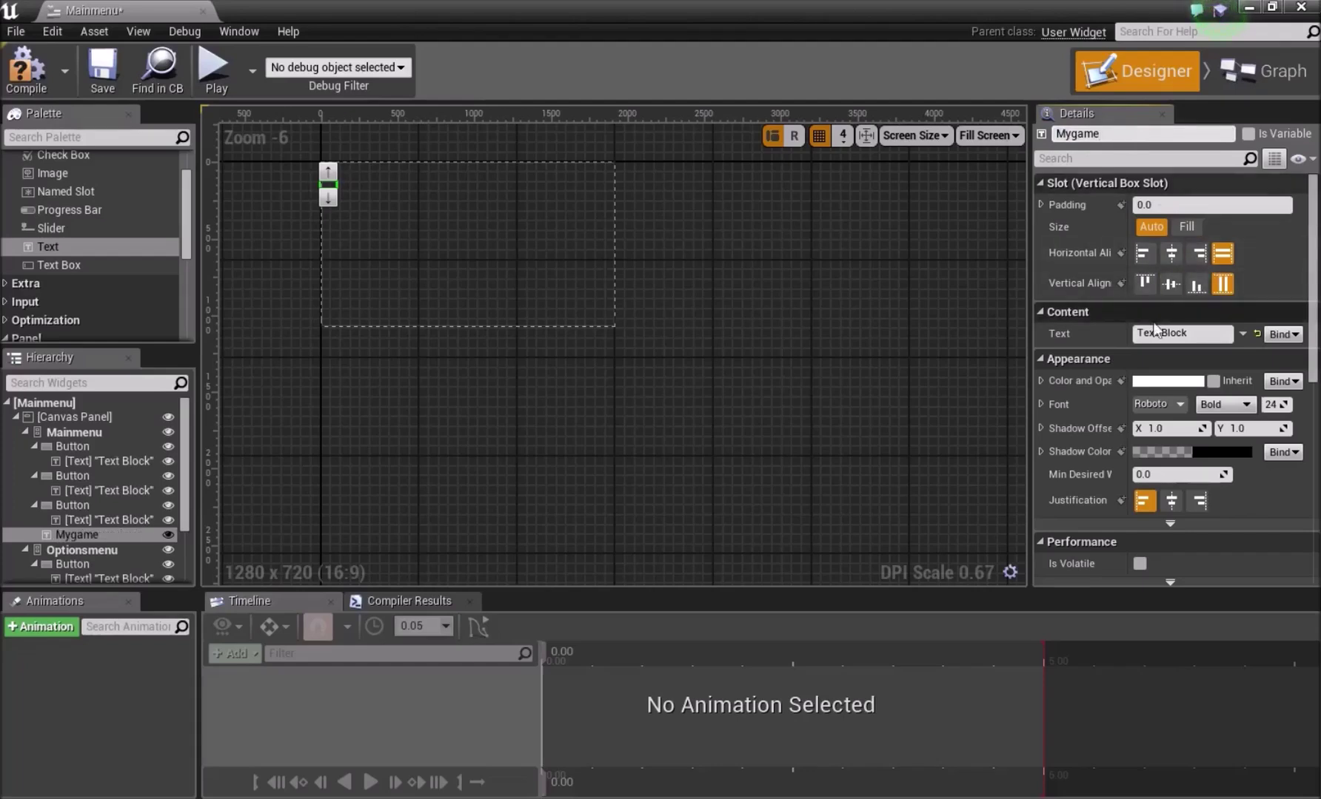
pyautogui.click(1187, 332)
pyautogui.write('Rising')
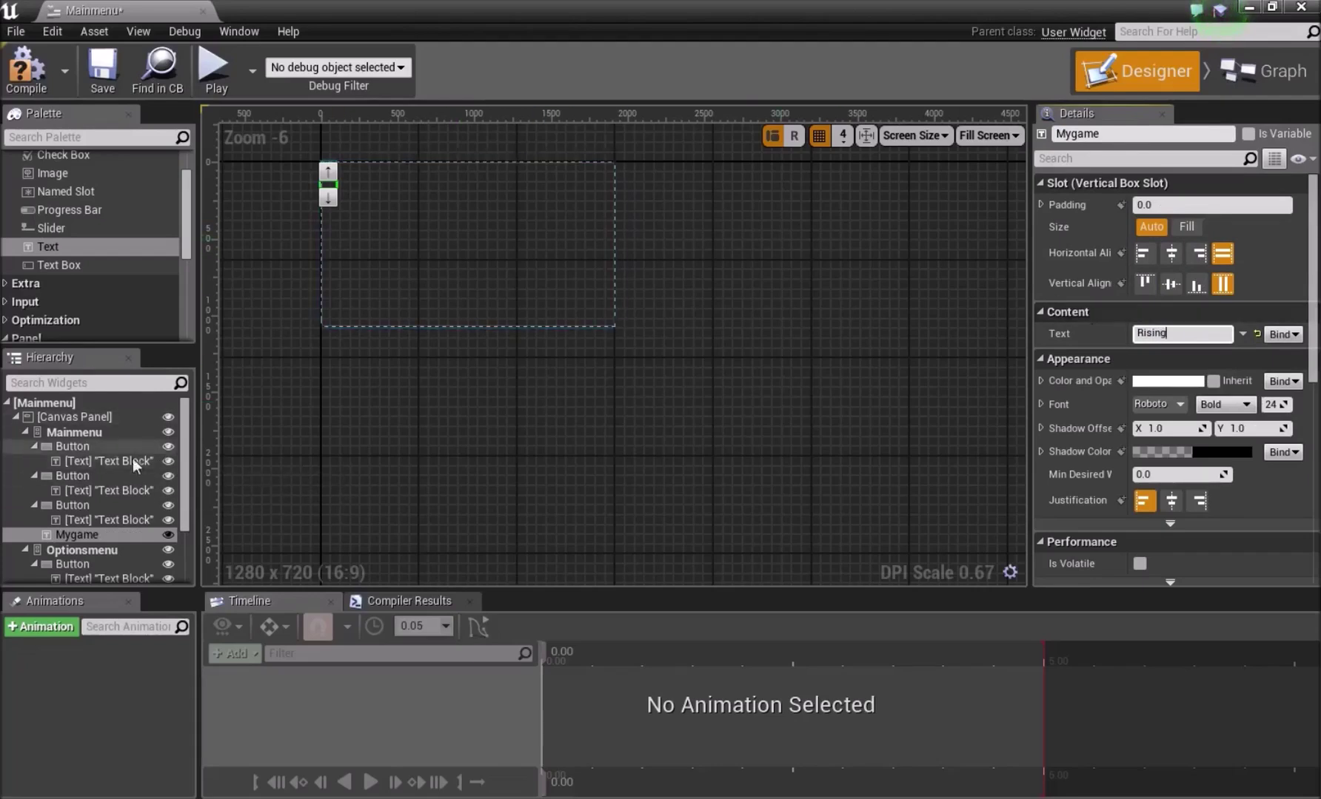
# Rename the first Mainmenu button's text block Playgame and set its displayed text to Play.
pyautogui.click(93, 461)
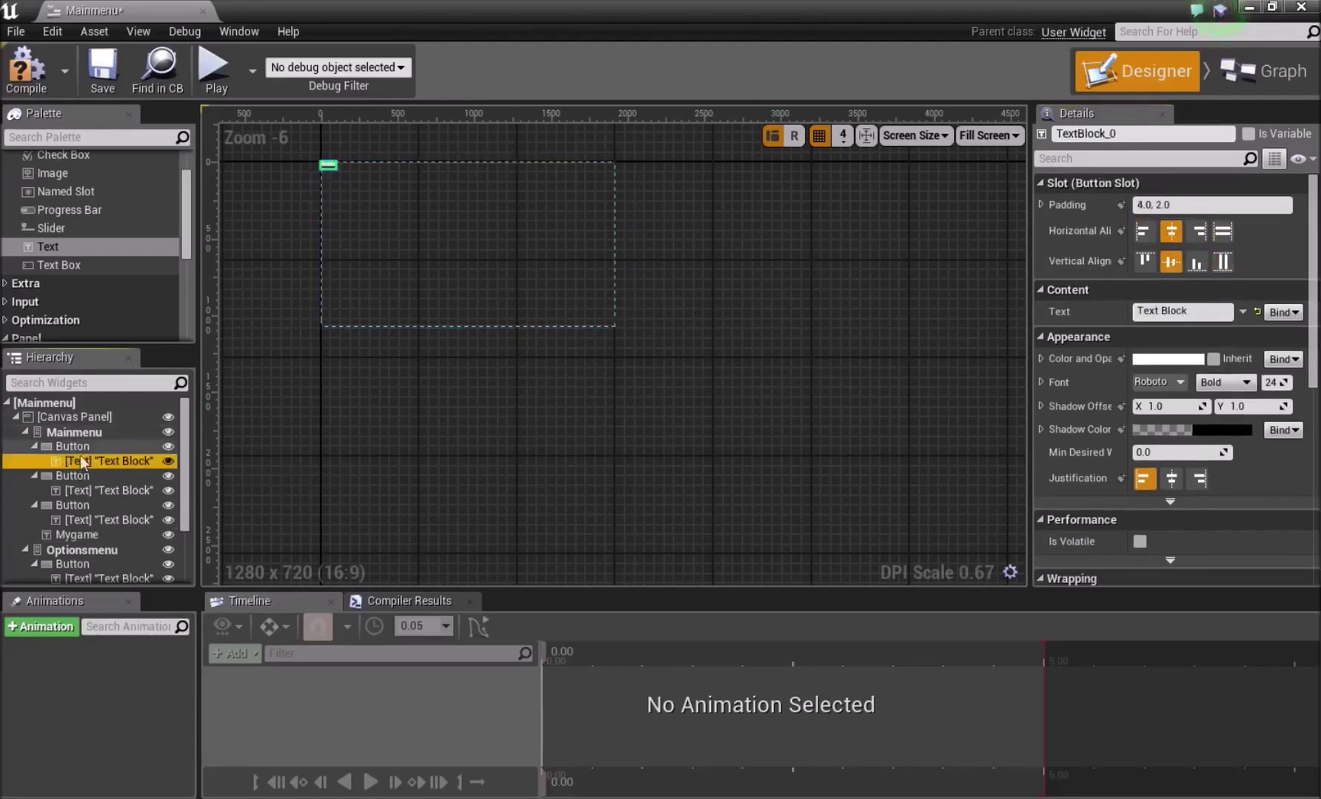
pyautogui.click(1131, 133)
pyautogui.write('Playgame')
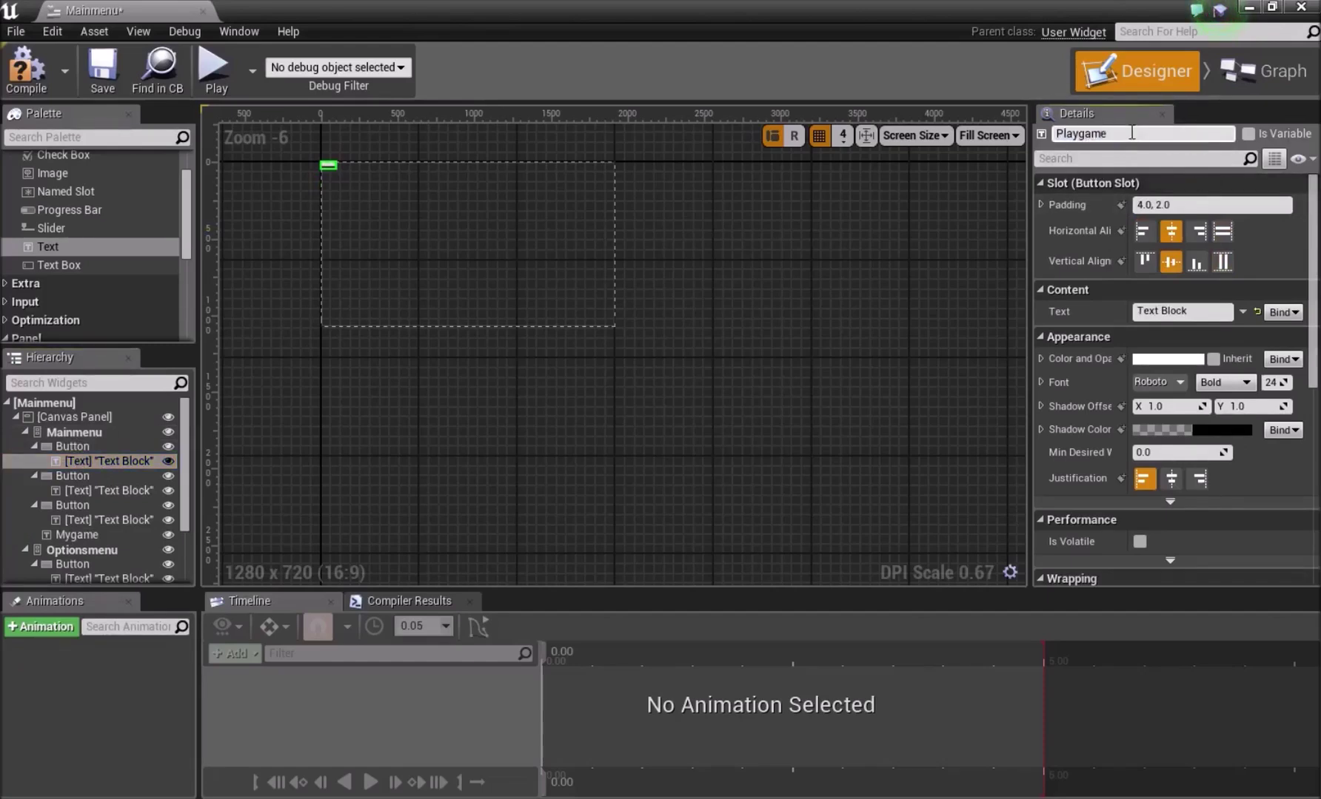
pyautogui.press('Return')
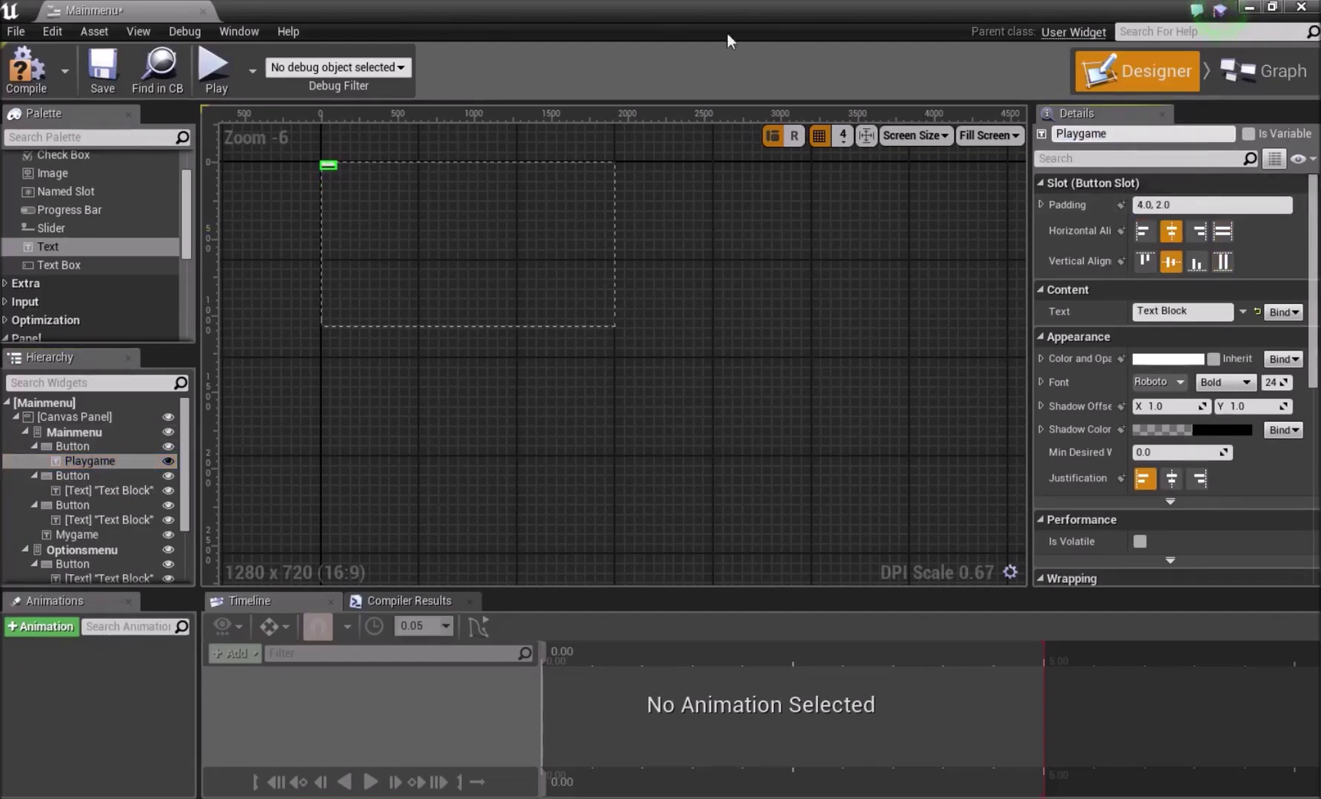
pyautogui.click(1168, 310)
pyautogui.write('PLay')
pyautogui.press('BackSpace')
pyautogui.press('BackSpace')
pyautogui.press('BackSpace')
pyautogui.write('lay')
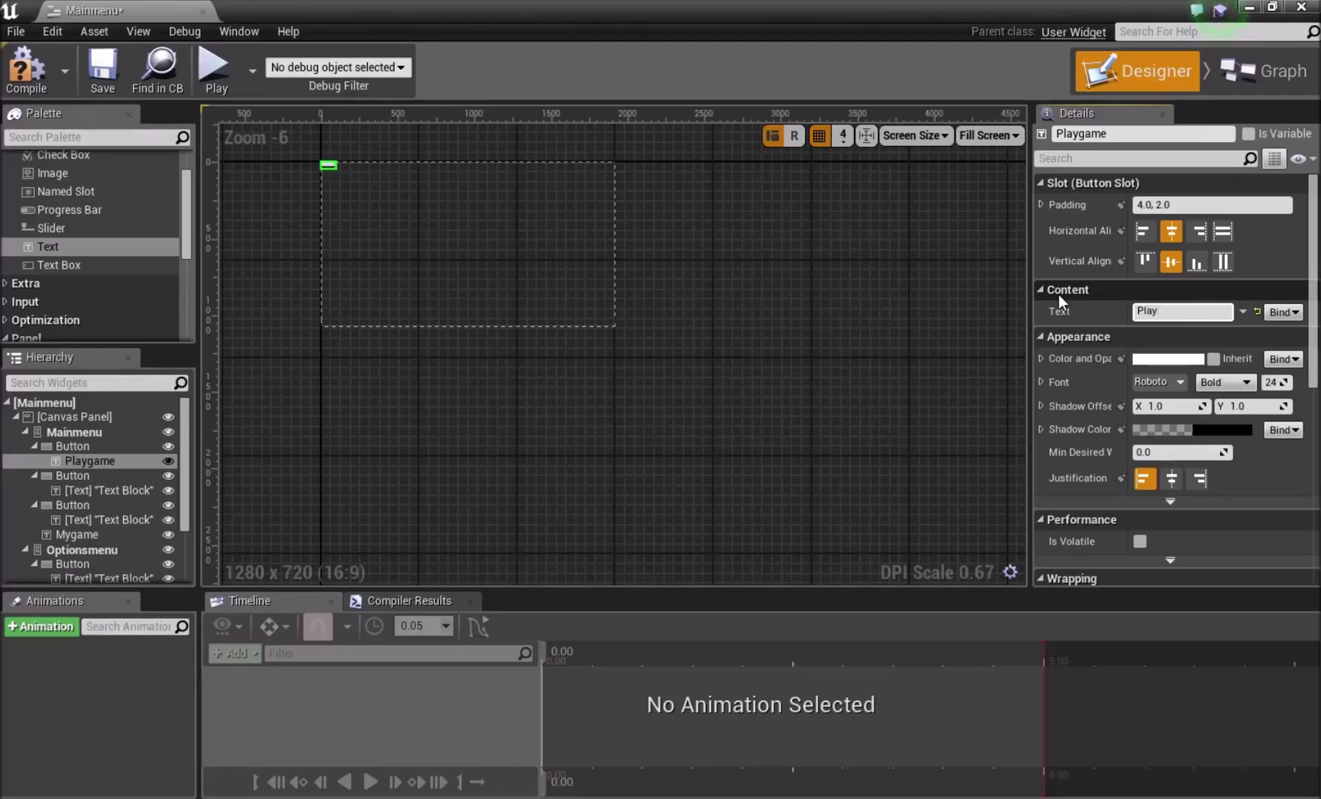
# Rename the text block in the second Mainmenu button Optionsbutton.
pyautogui.click(137, 490)
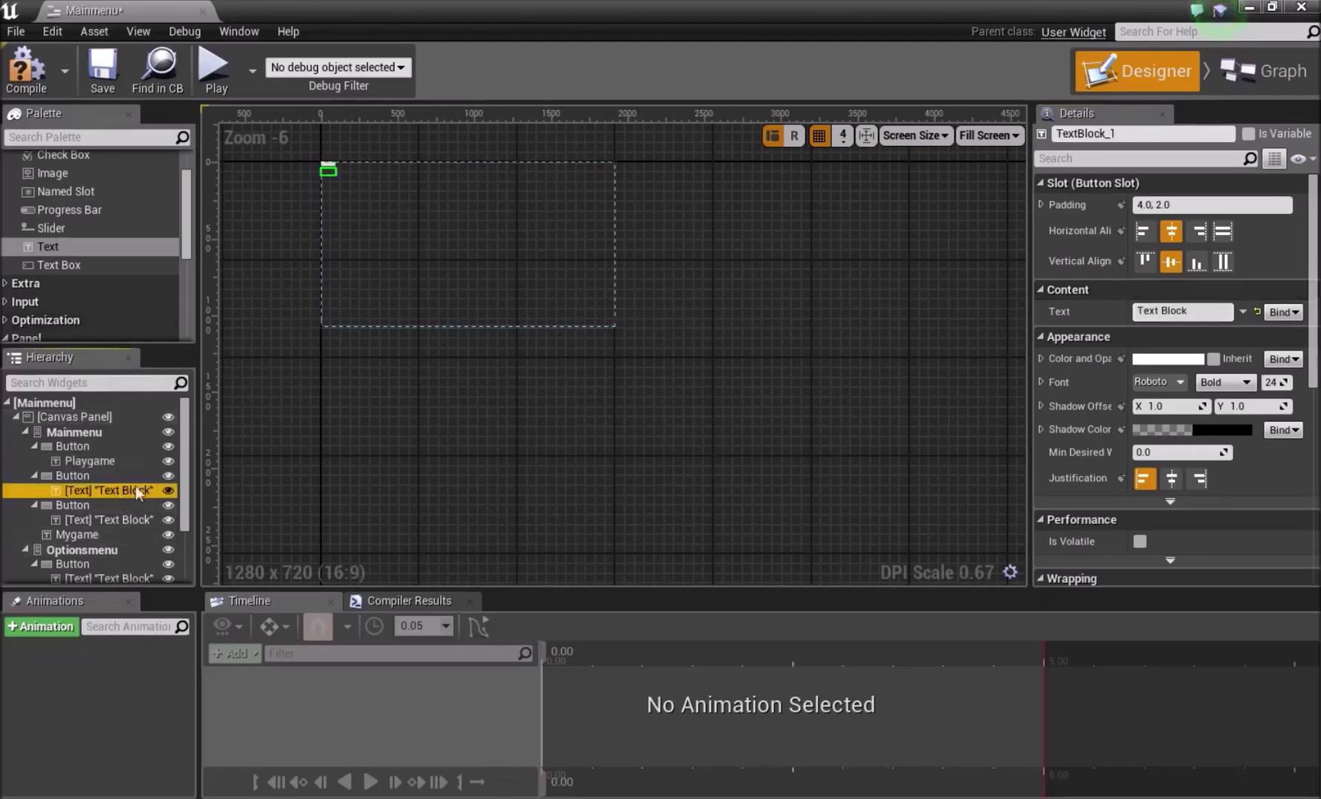
pyautogui.click(1118, 134)
pyautogui.write('Ooption')
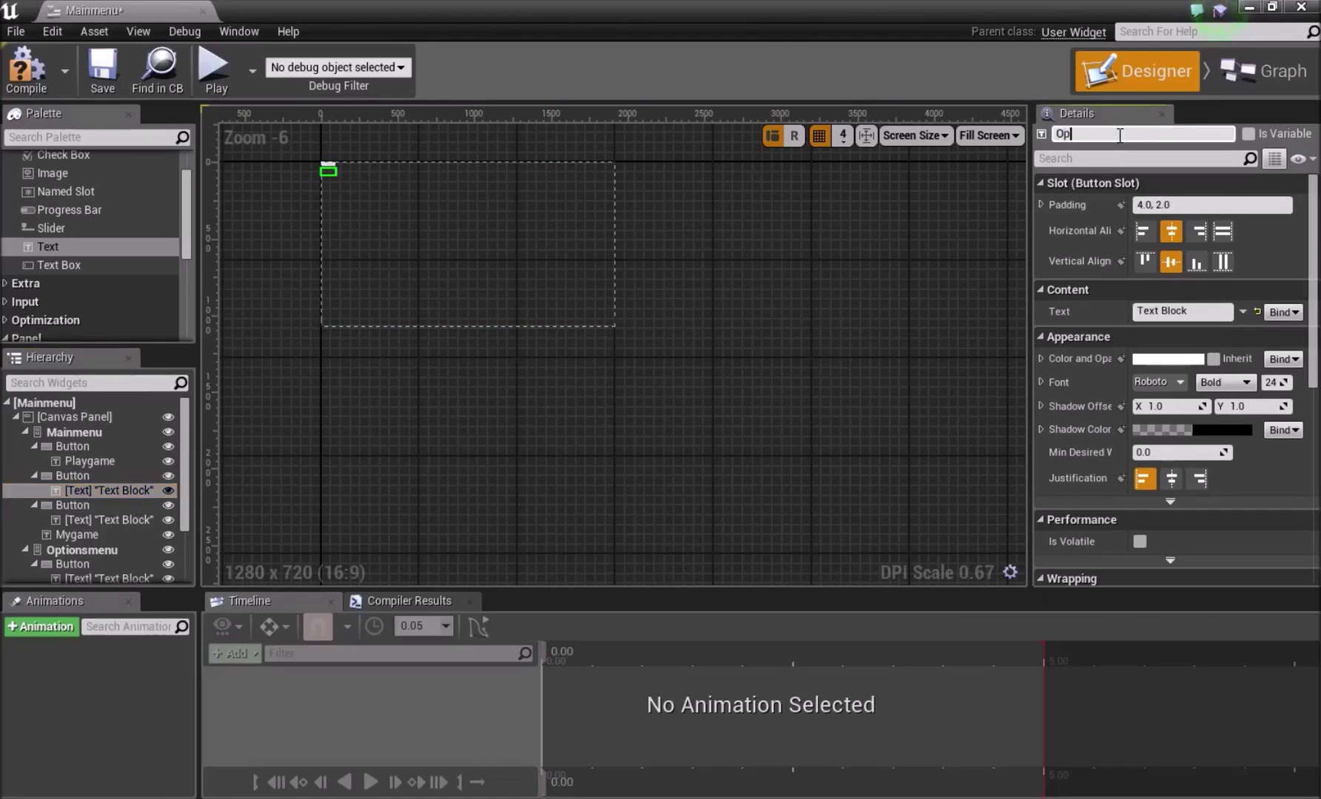
pyautogui.write('tionsbutton')
pyautogui.press('Return')
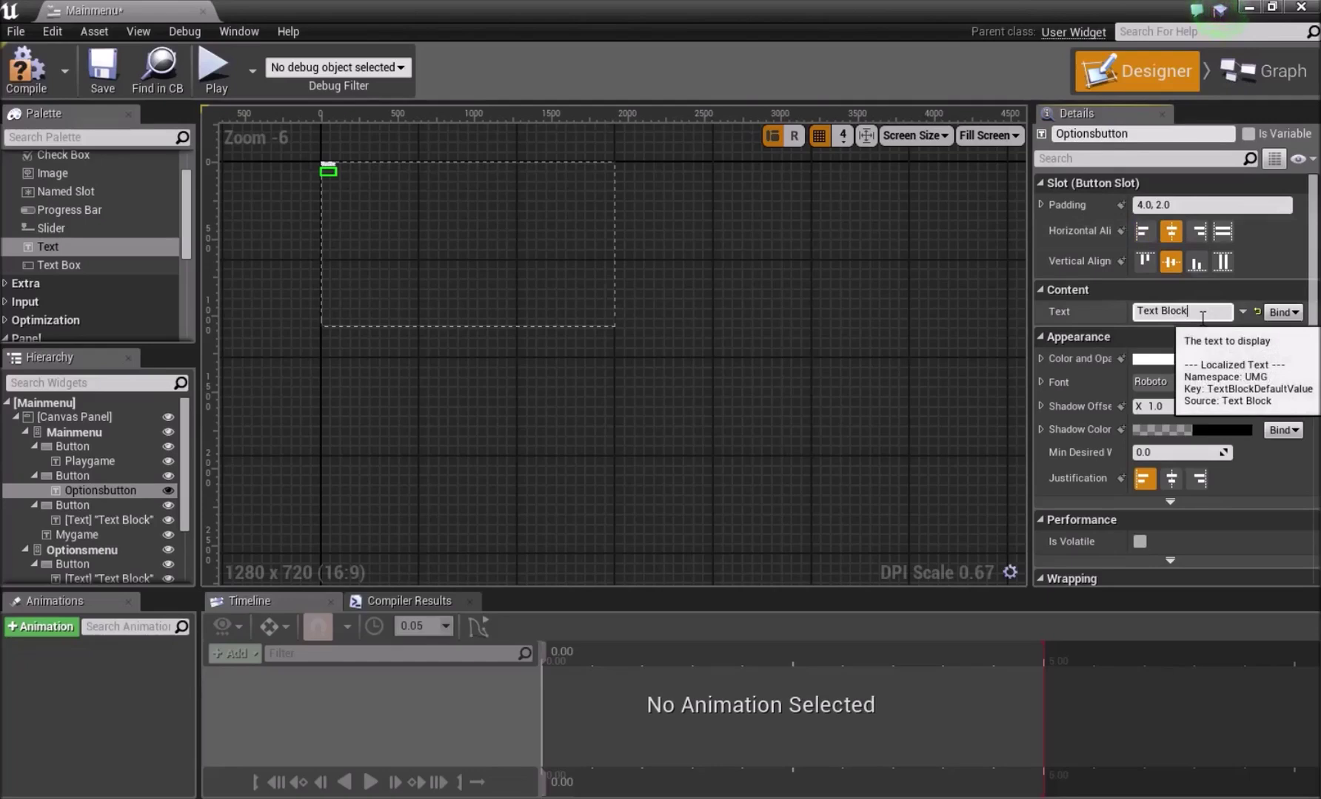
# Replace the default displayed text of the Optionsbutton text block with its options label.
pyautogui.hotkey('ctrl', 'a')
pyautogui.write('O')
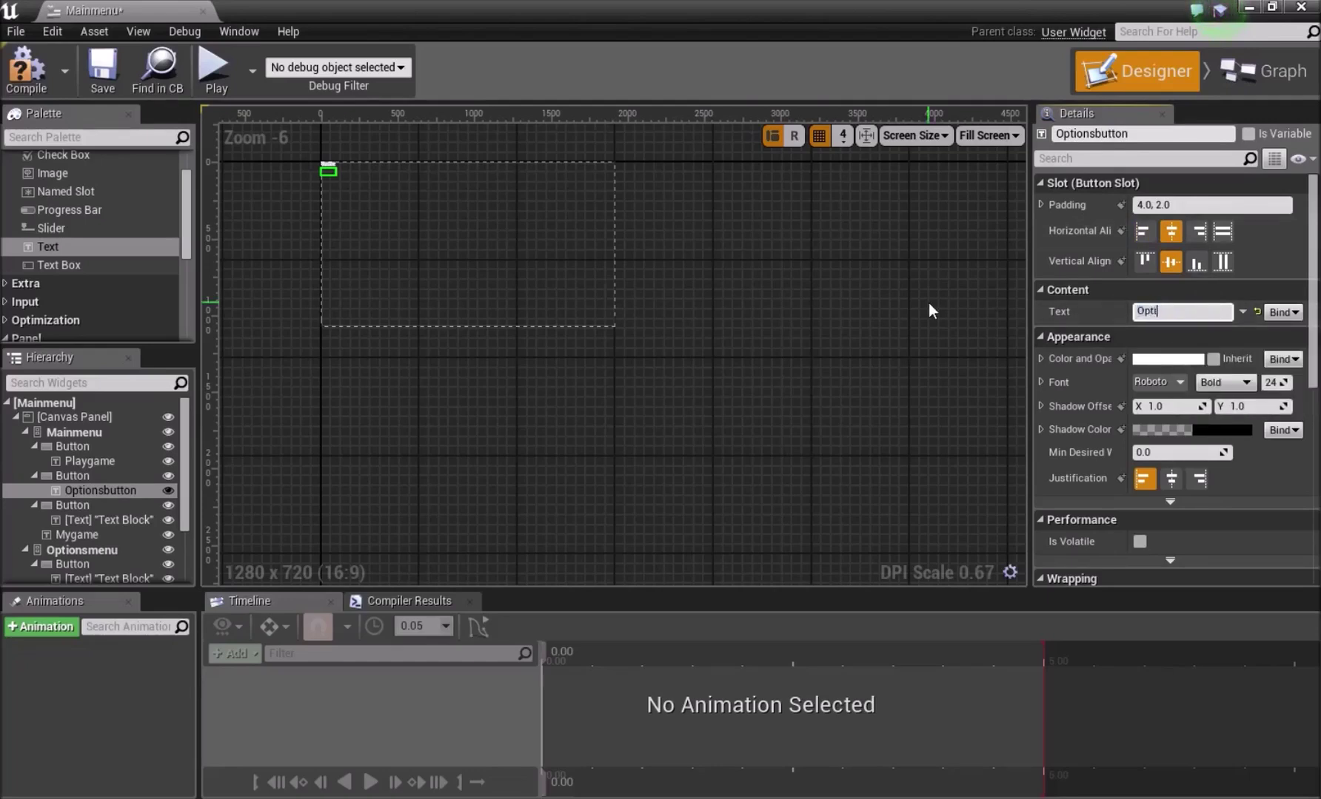
# Rename the third Mainmenu button's text block Quitbutton and set its displayed text to Quit.
pyautogui.click(97, 520)
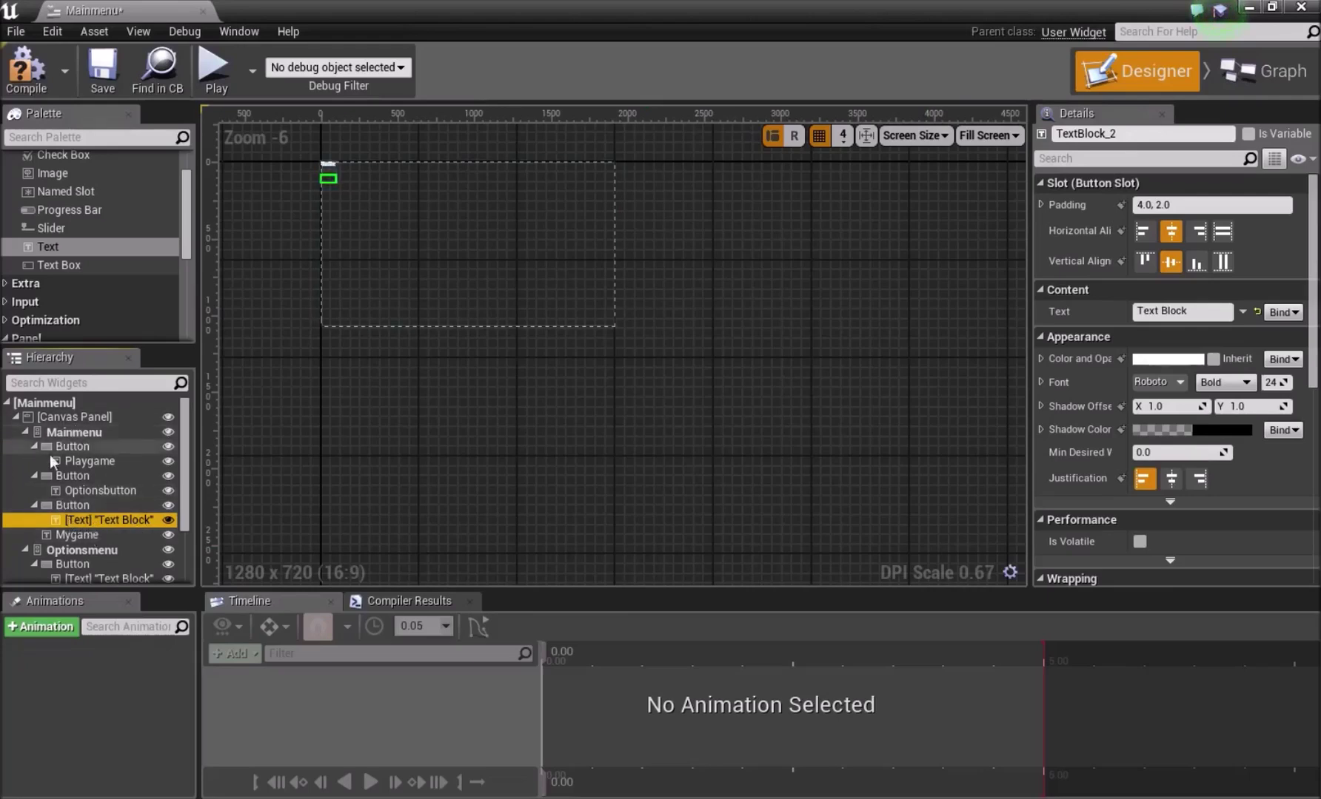
pyautogui.click(1137, 133)
pyautogui.write('Quitbutton')
pyautogui.press('Return')
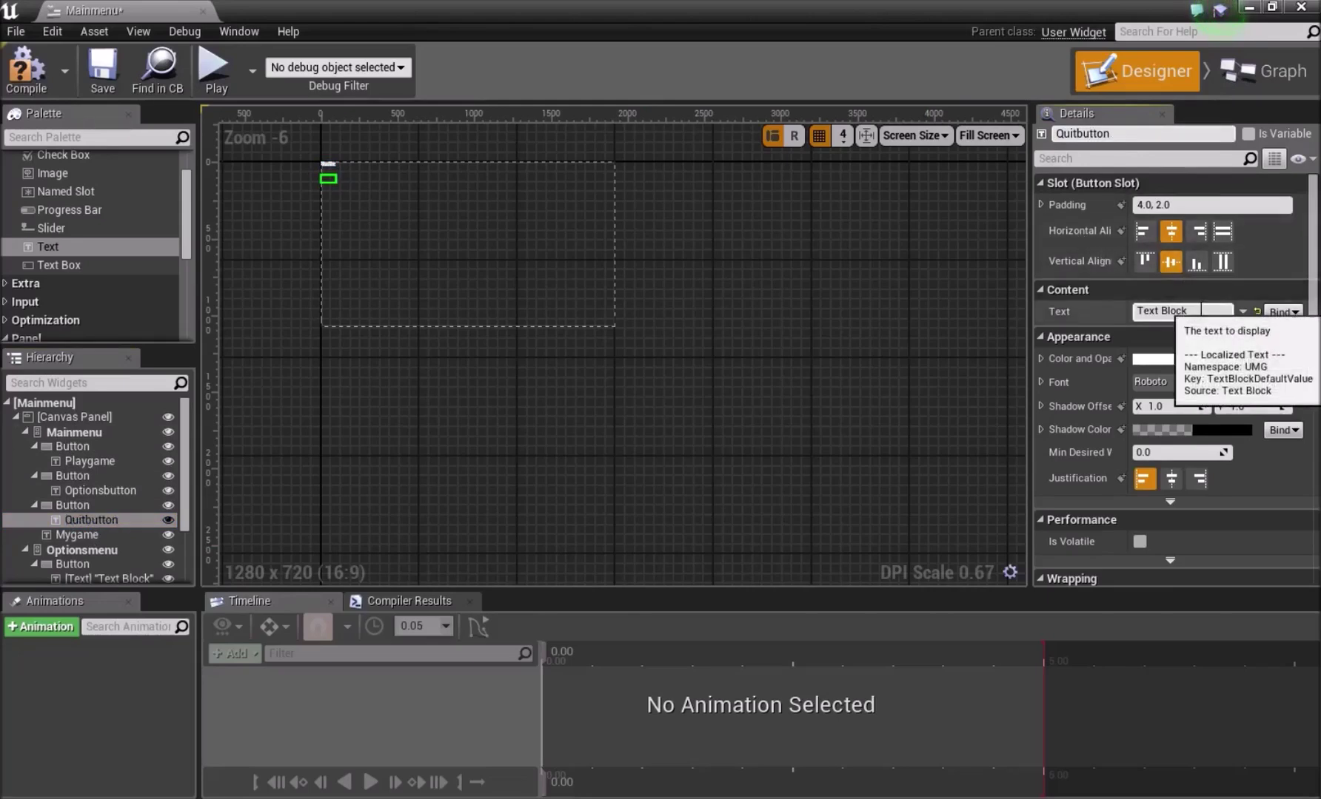
pyautogui.click(1166, 311)
pyautogui.write('Quit')
pyautogui.press('Return')
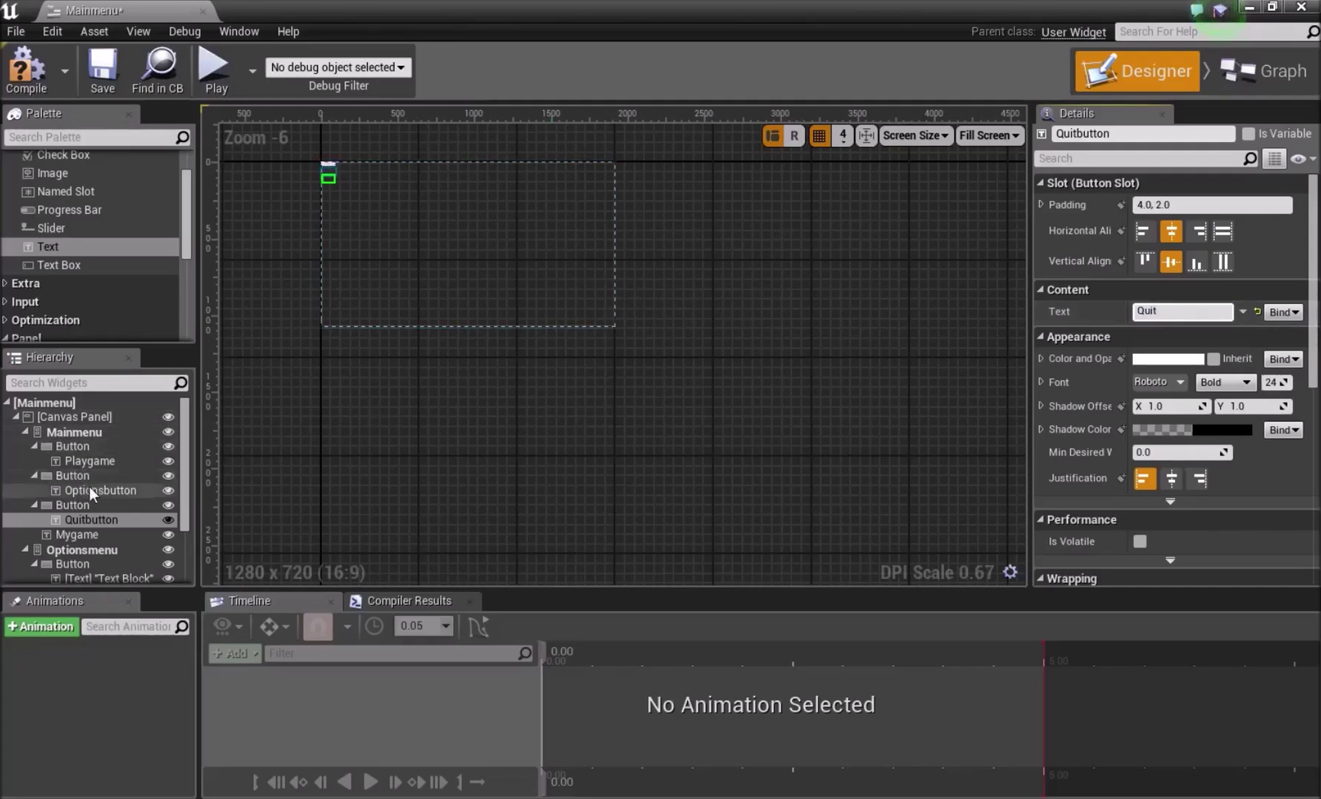
# Rename the first Optionsmenu button's text block 640x480button and set its displayed text to 640x480.
pyautogui.scroll(-3, 90, 487)
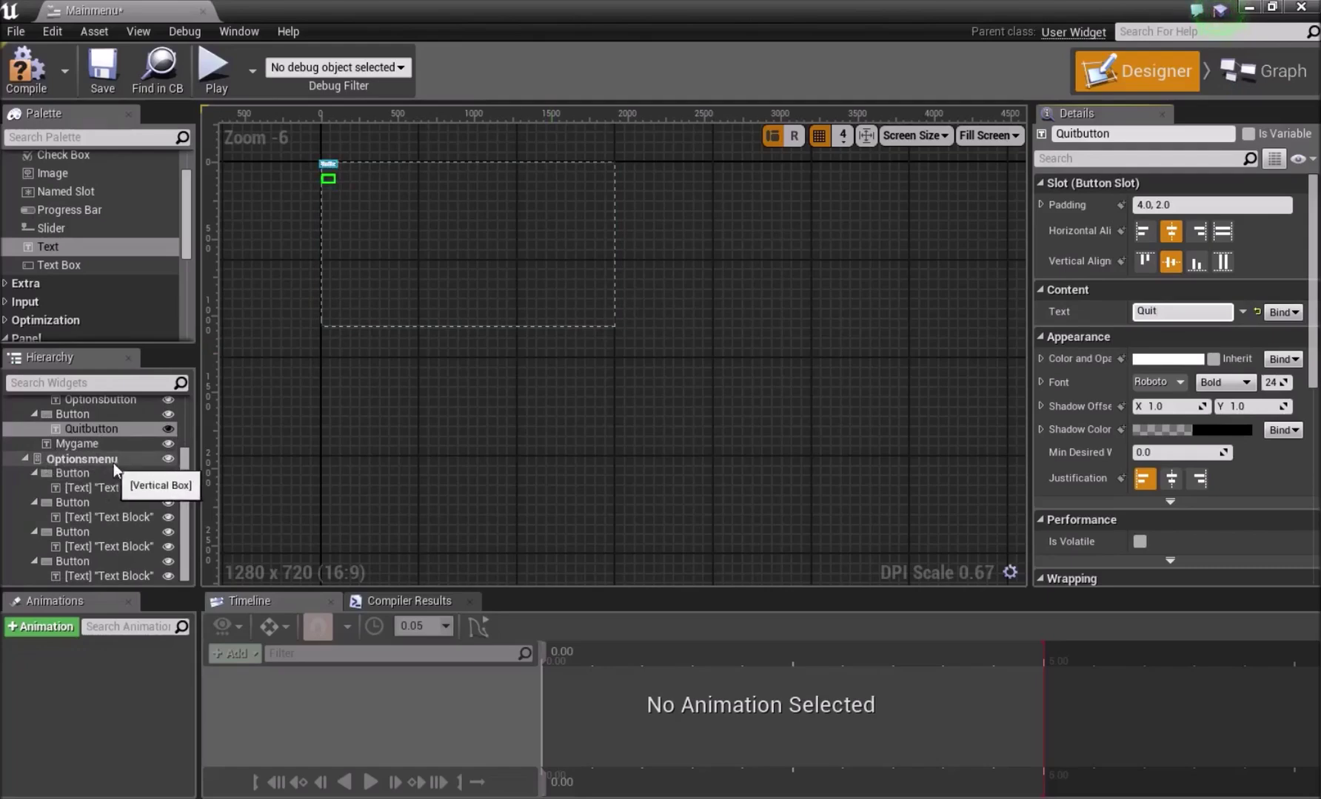
pyautogui.click(91, 486)
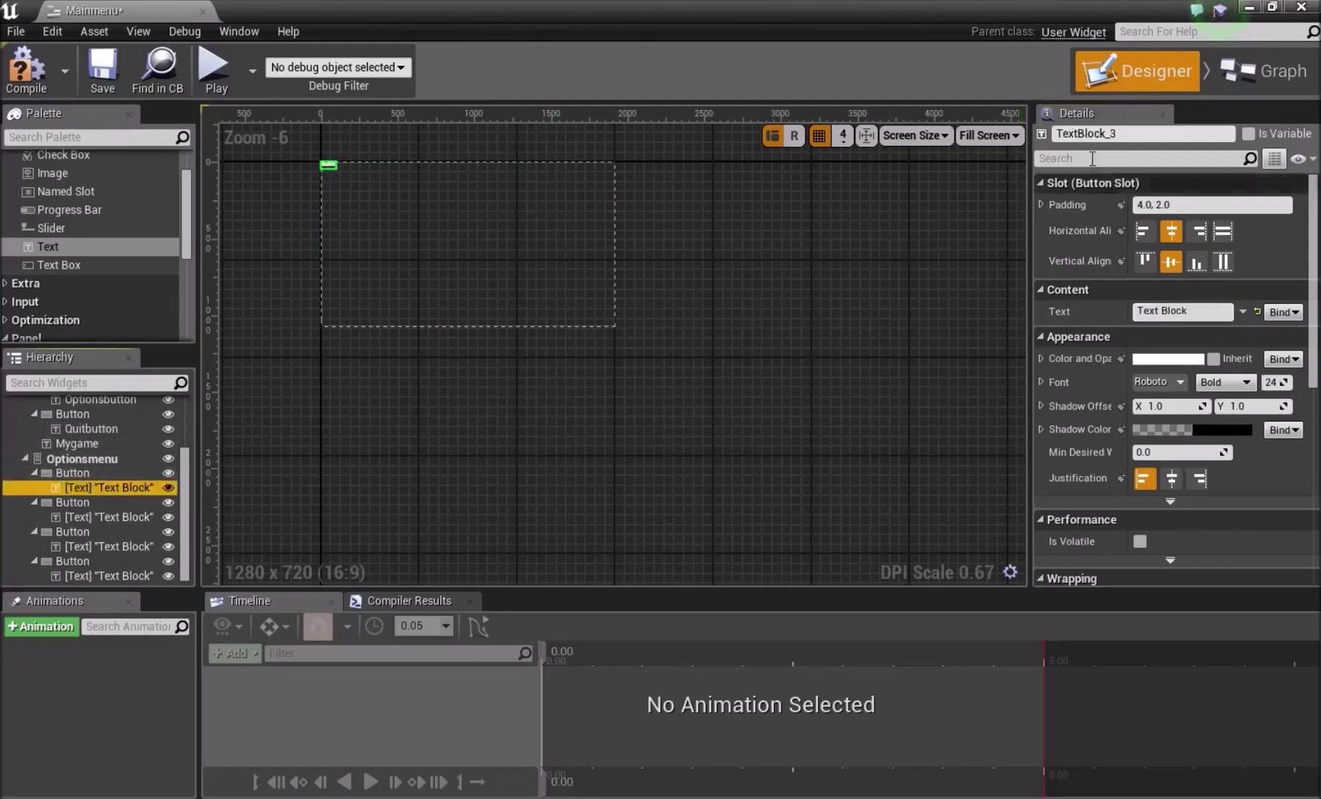
pyautogui.click(1134, 134)
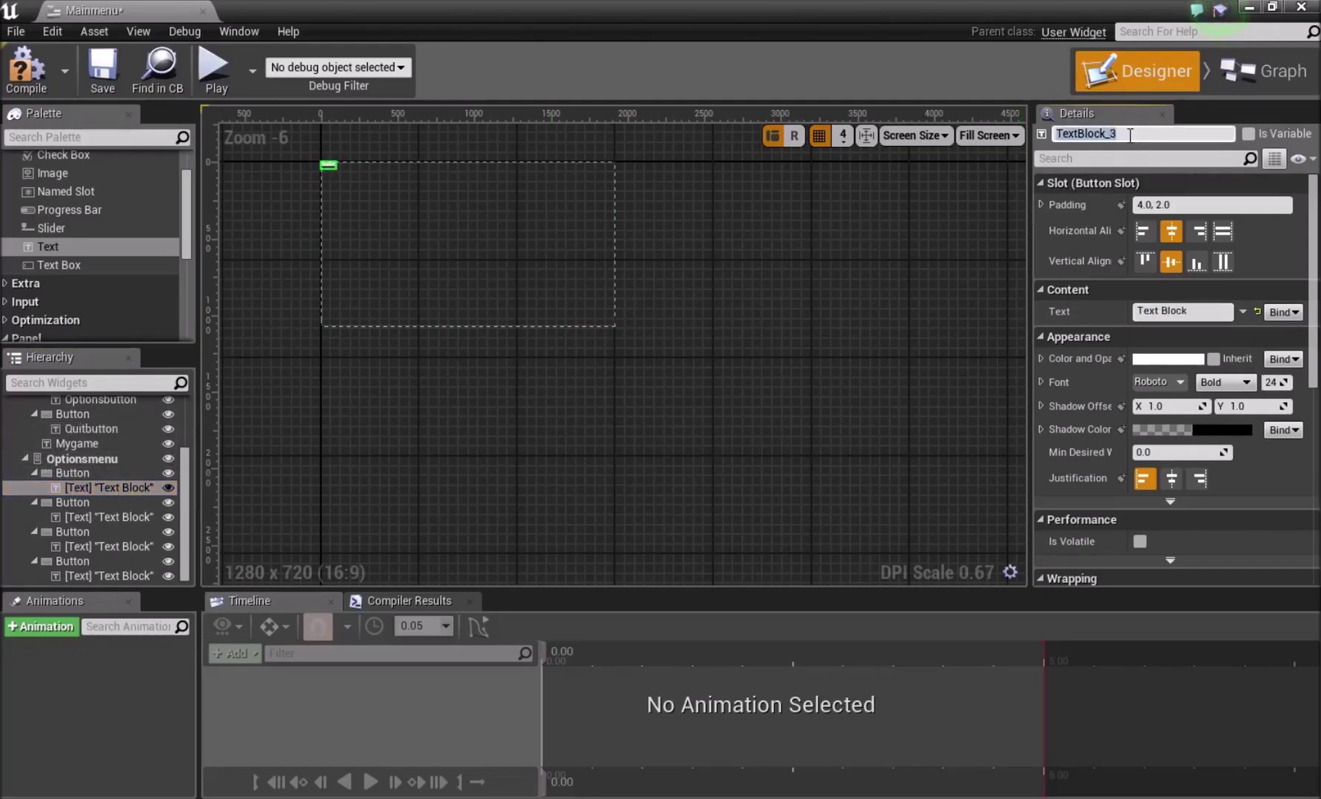
pyautogui.write('640x480button')
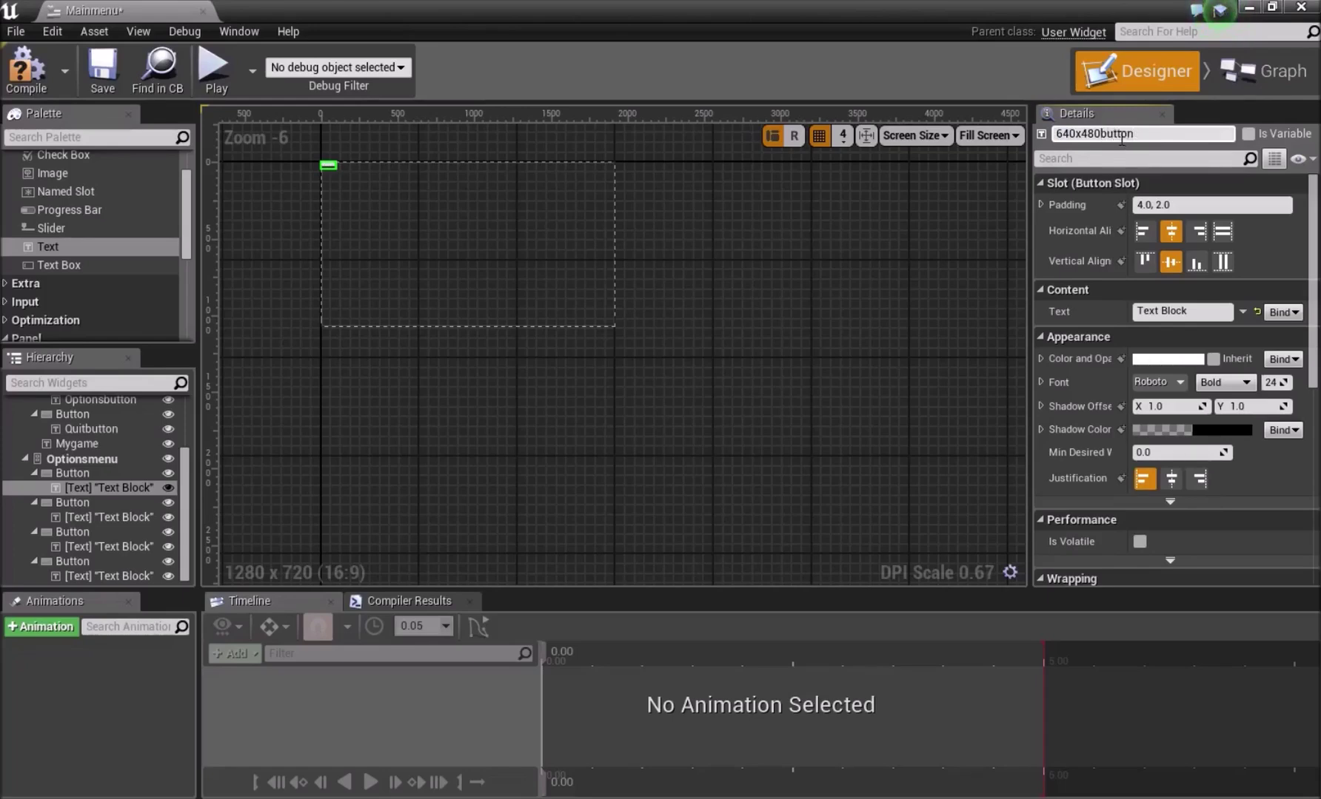
pyautogui.press('Return')
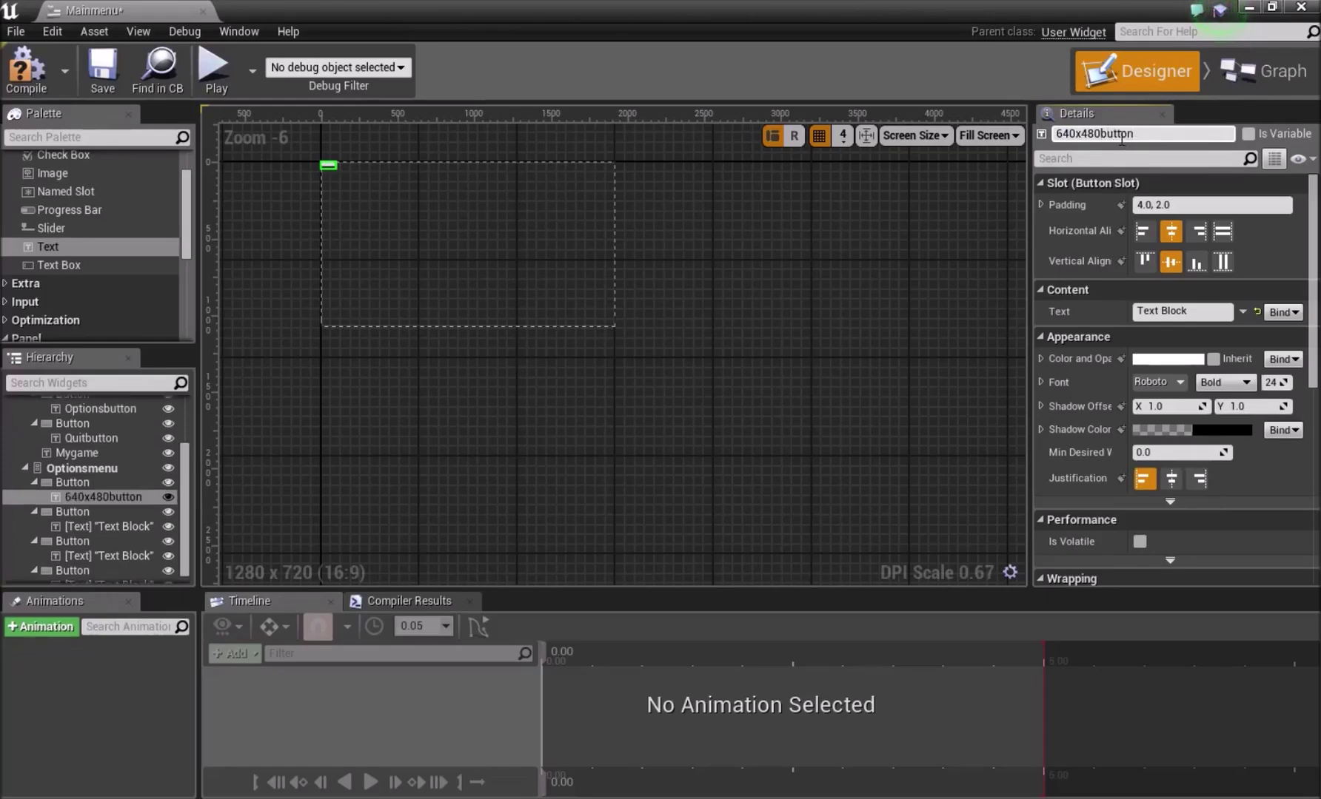
pyautogui.click(1208, 311)
pyautogui.write('640x480')
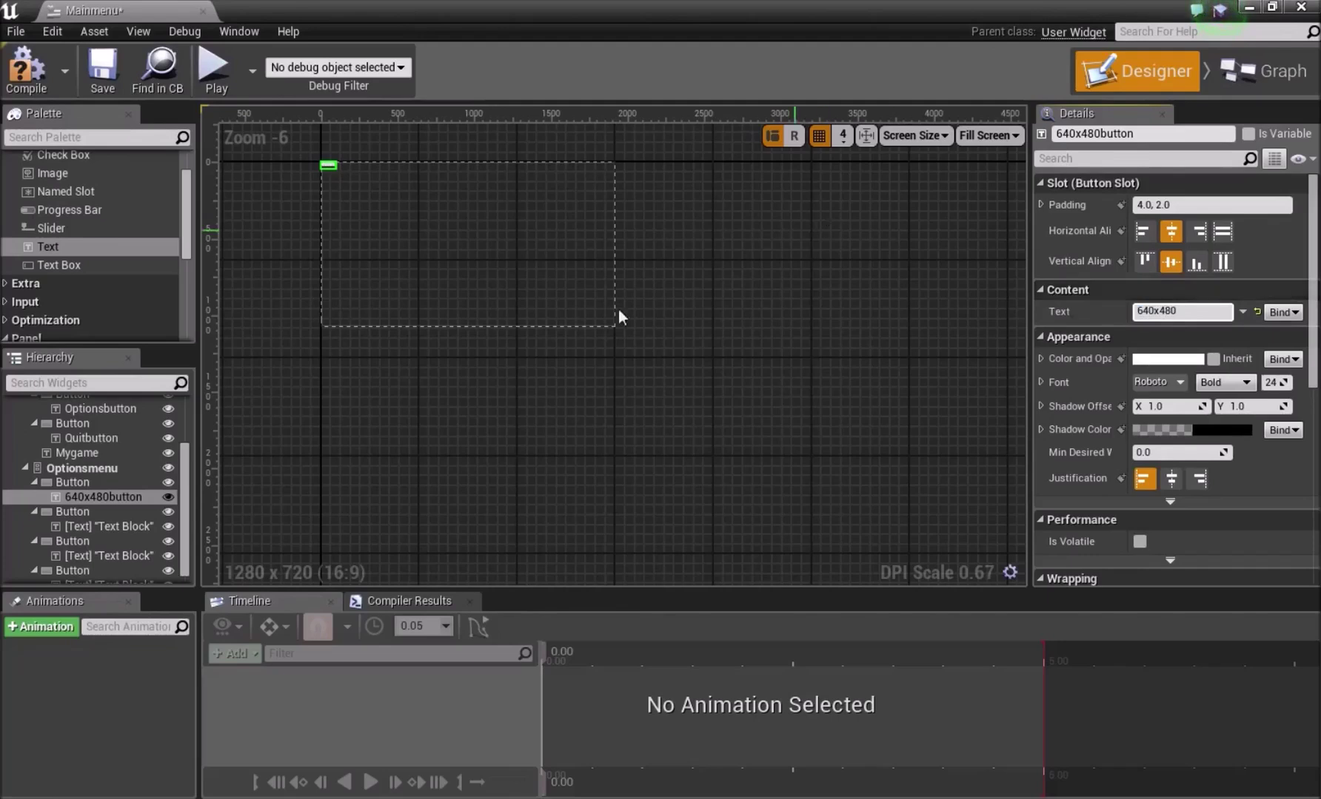
# Rename the second Optionsmenu button's text block 1280x720button and set its displayed text to 1280x720.
pyautogui.click(119, 527)
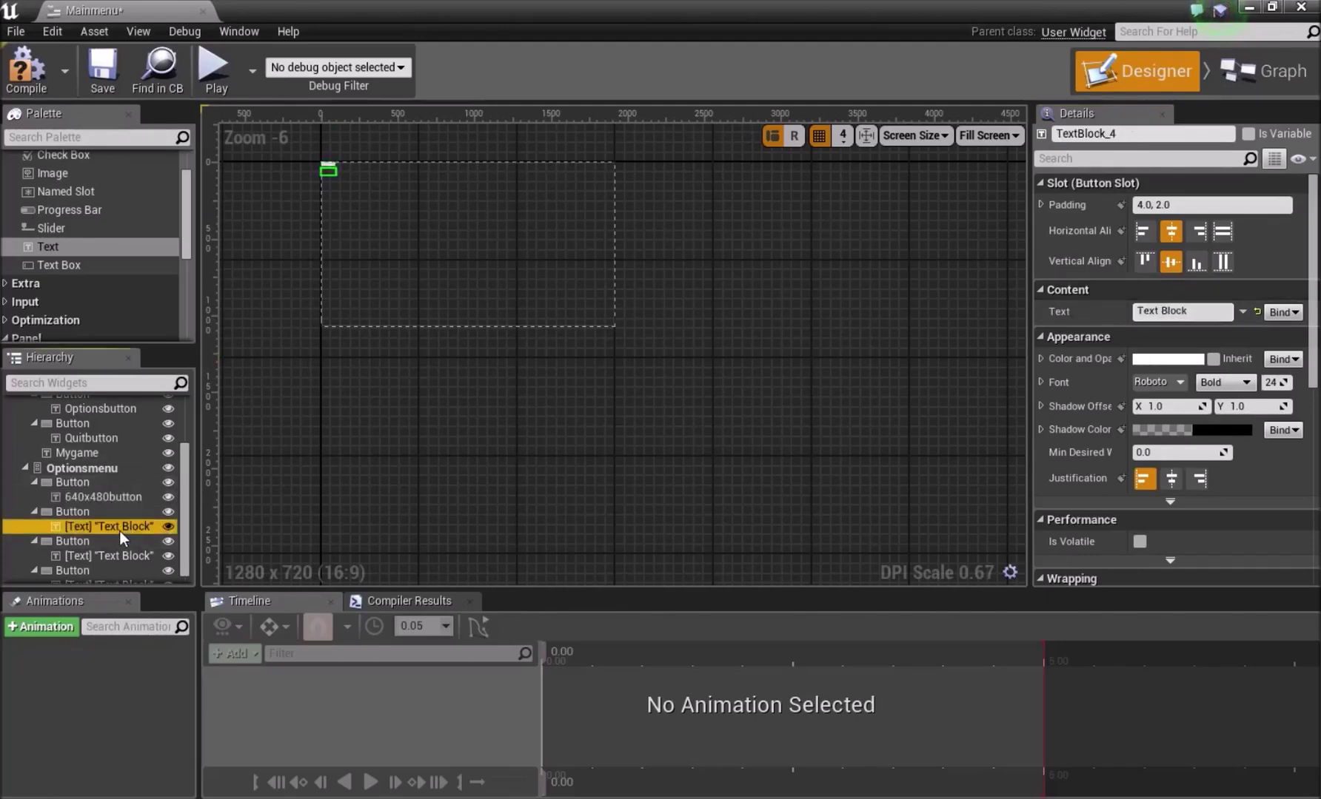
pyautogui.click(1133, 134)
pyautogui.write('1280x720')
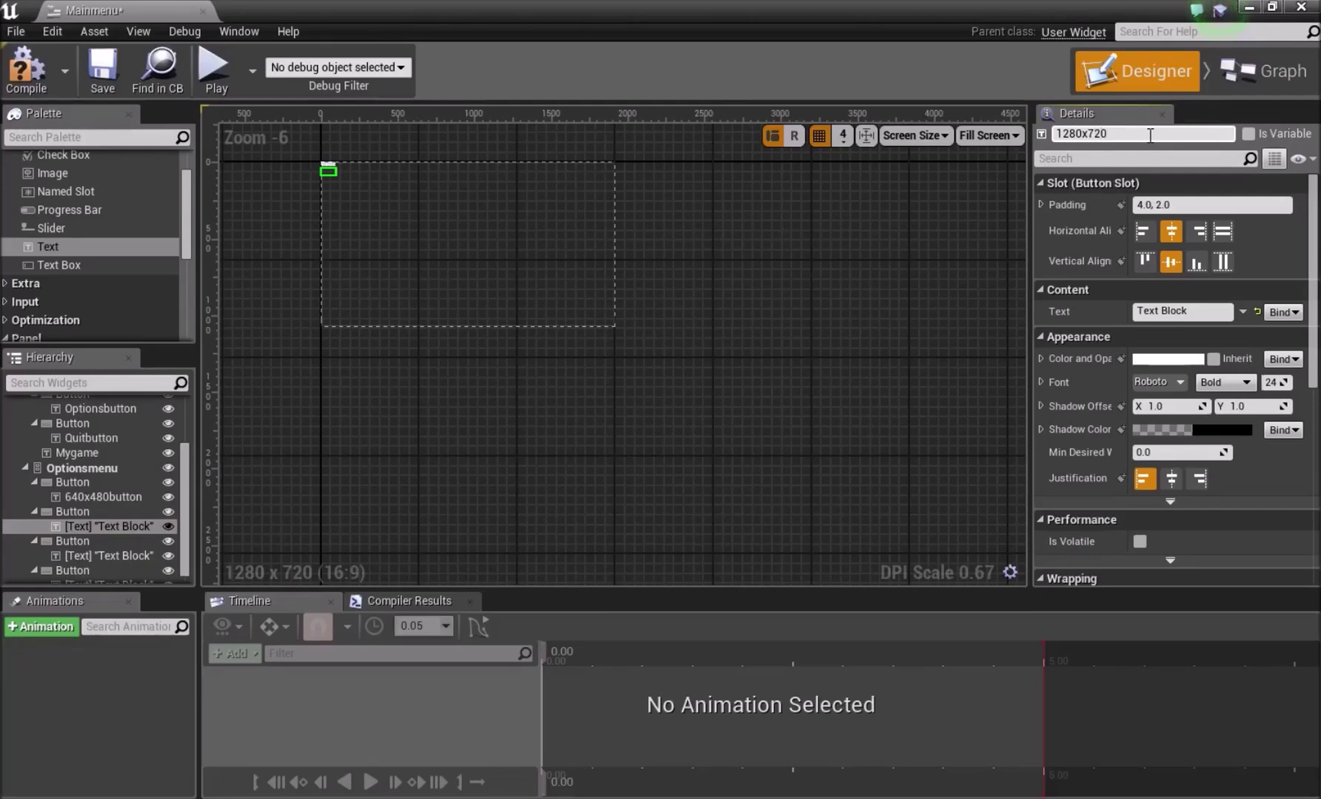
pyautogui.press('Return')
pyautogui.click(1152, 139)
pyautogui.click(1156, 135)
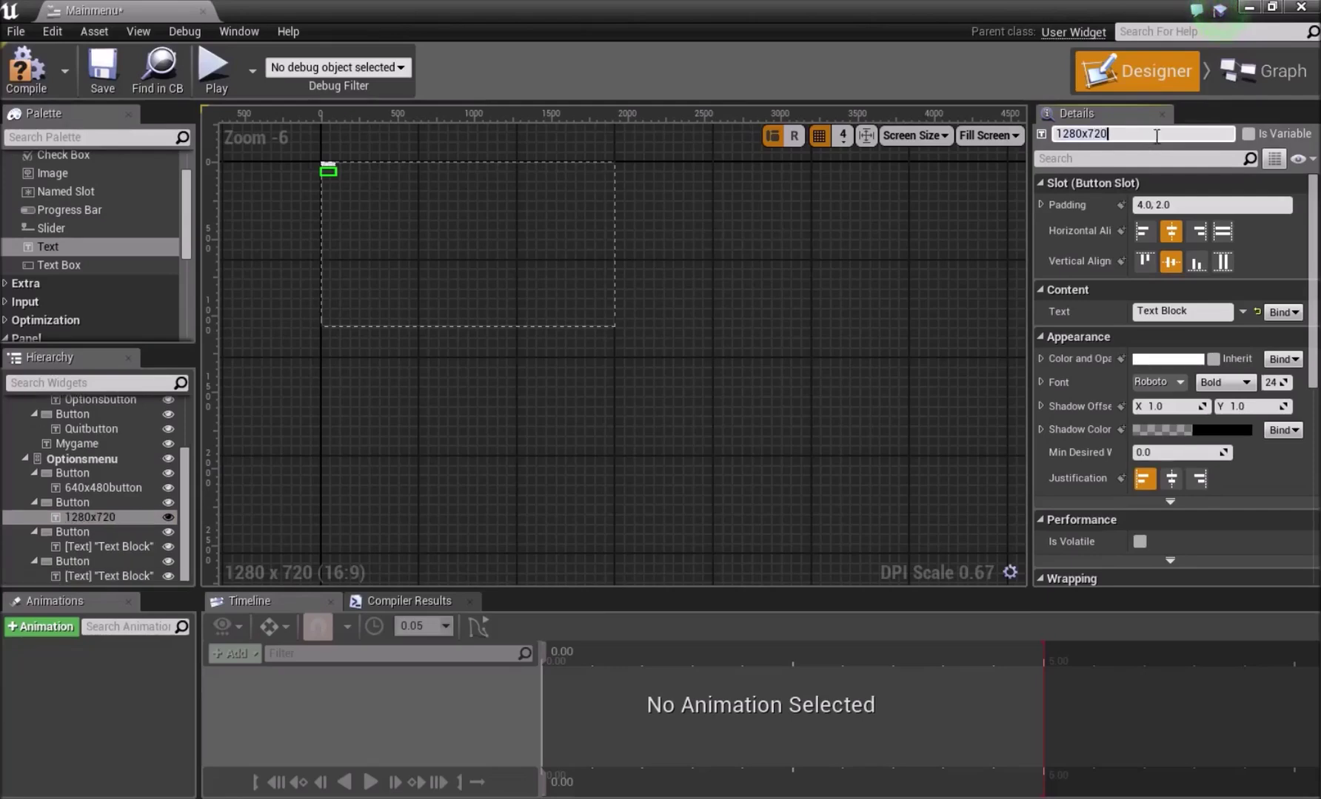
pyautogui.write('button')
pyautogui.press('Return')
pyautogui.click(1198, 309)
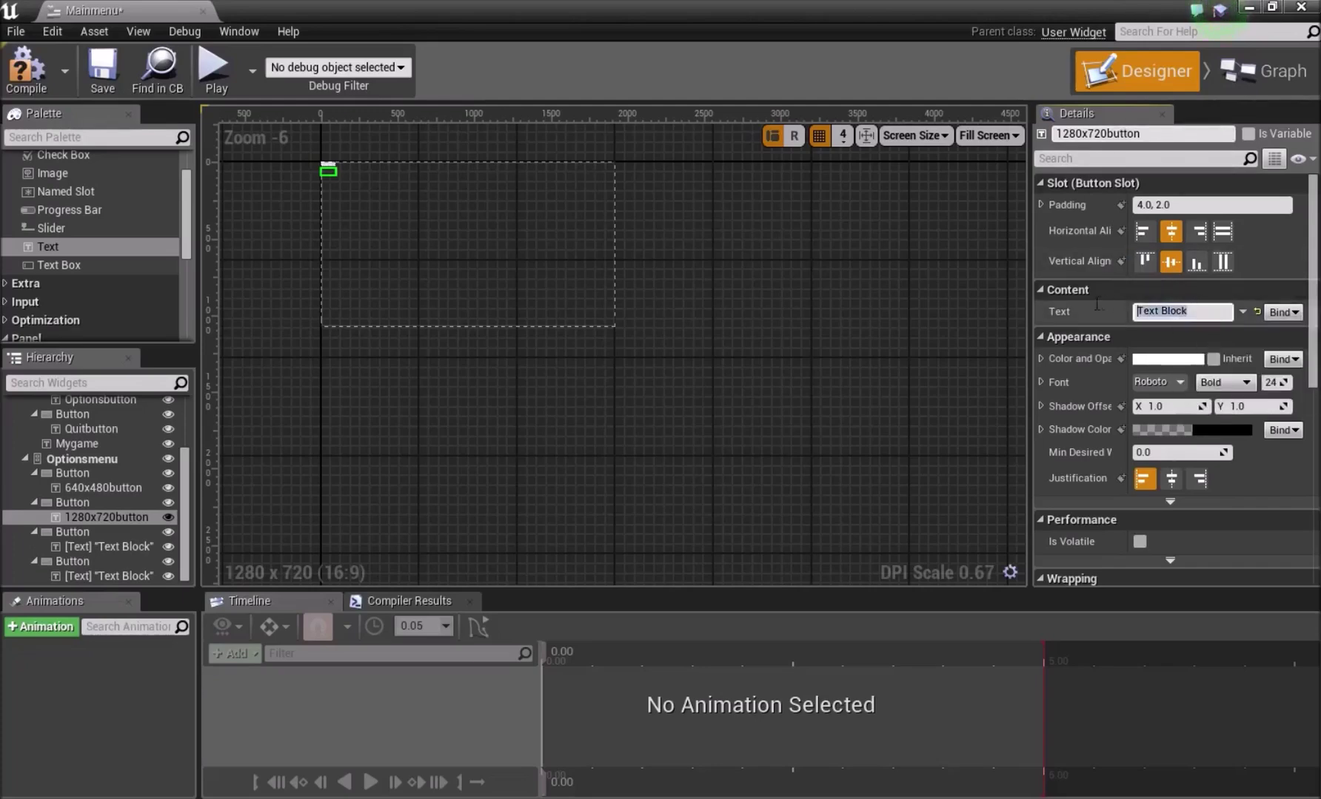
pyautogui.write('1280x720')
# Rename the third Optionsmenu button's text block 1920x1080button and set its displayed text to 1920x1080.
pyautogui.click(117, 551)
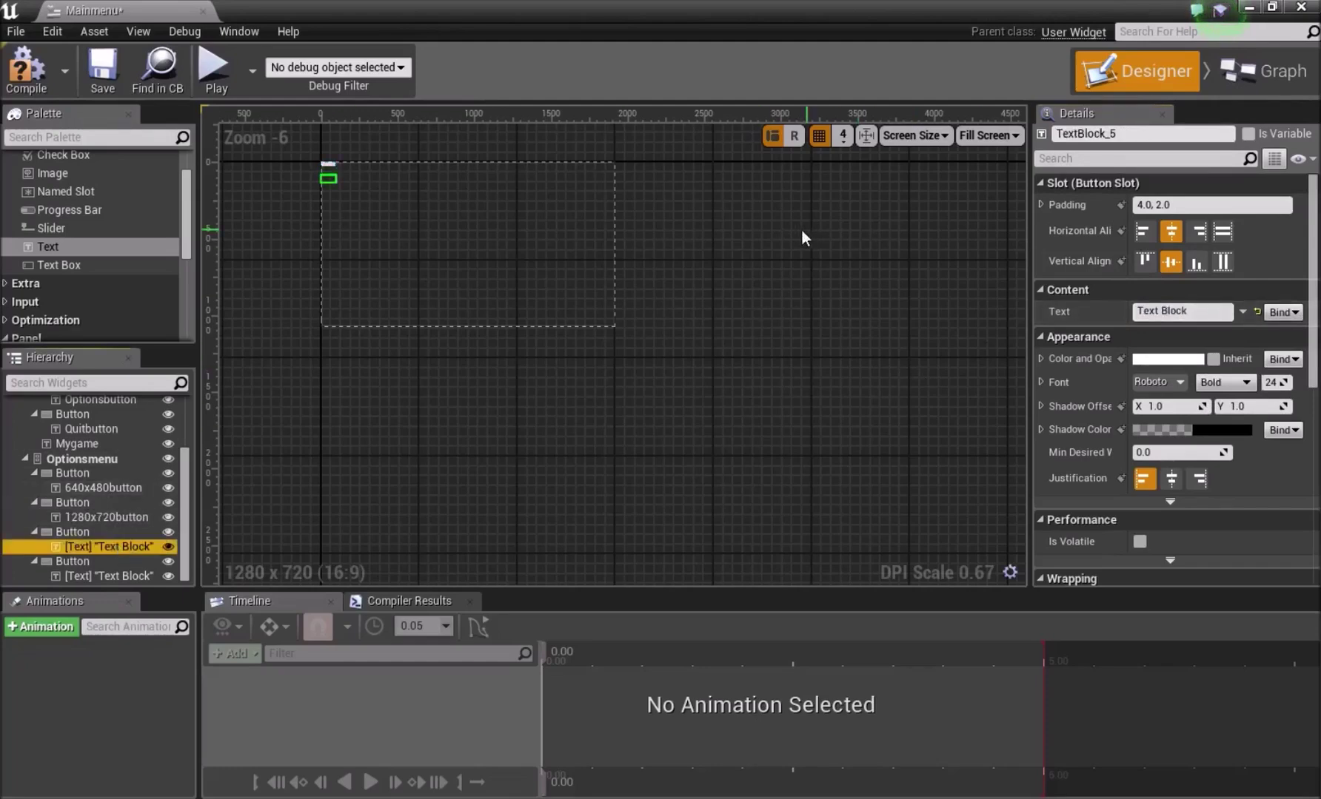
pyautogui.click(1140, 134)
pyautogui.write('1920x108')
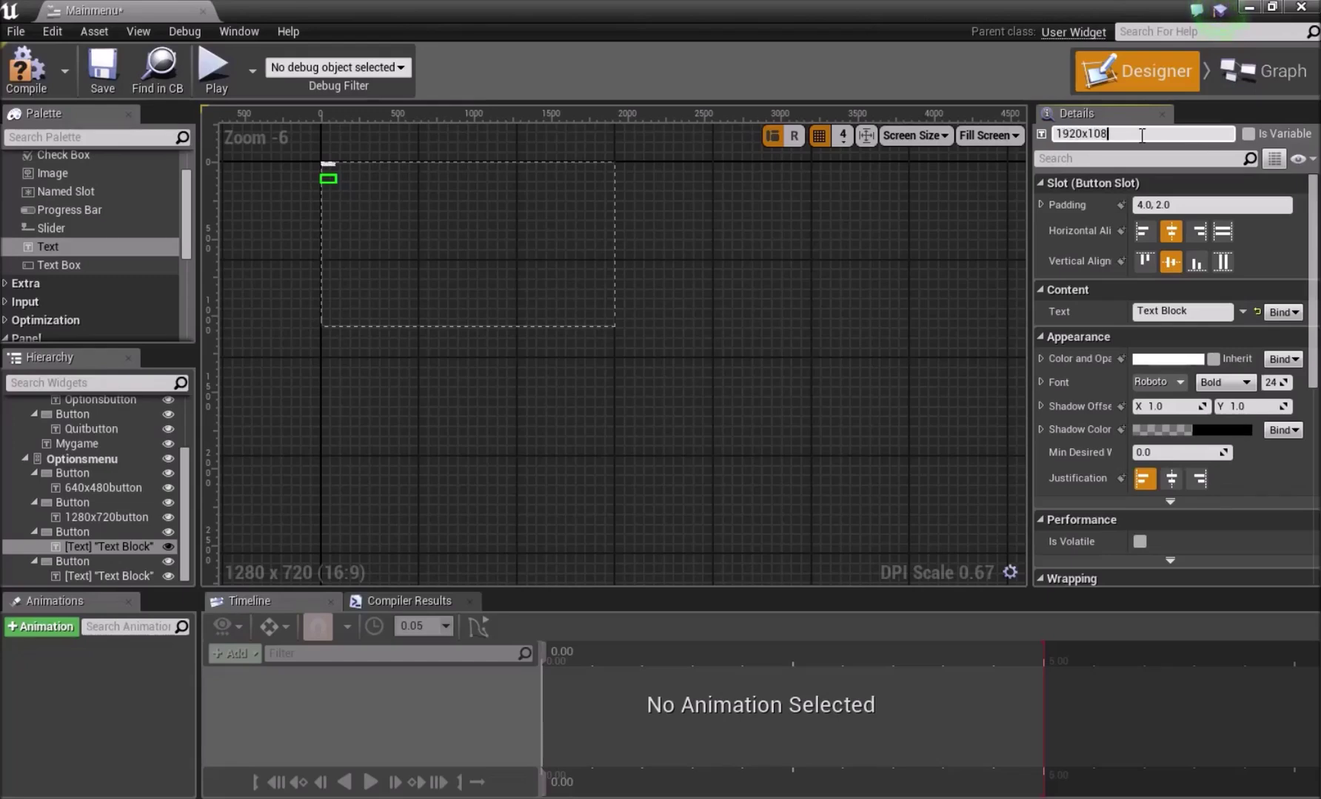
pyautogui.write('0button')
pyautogui.click(1166, 311)
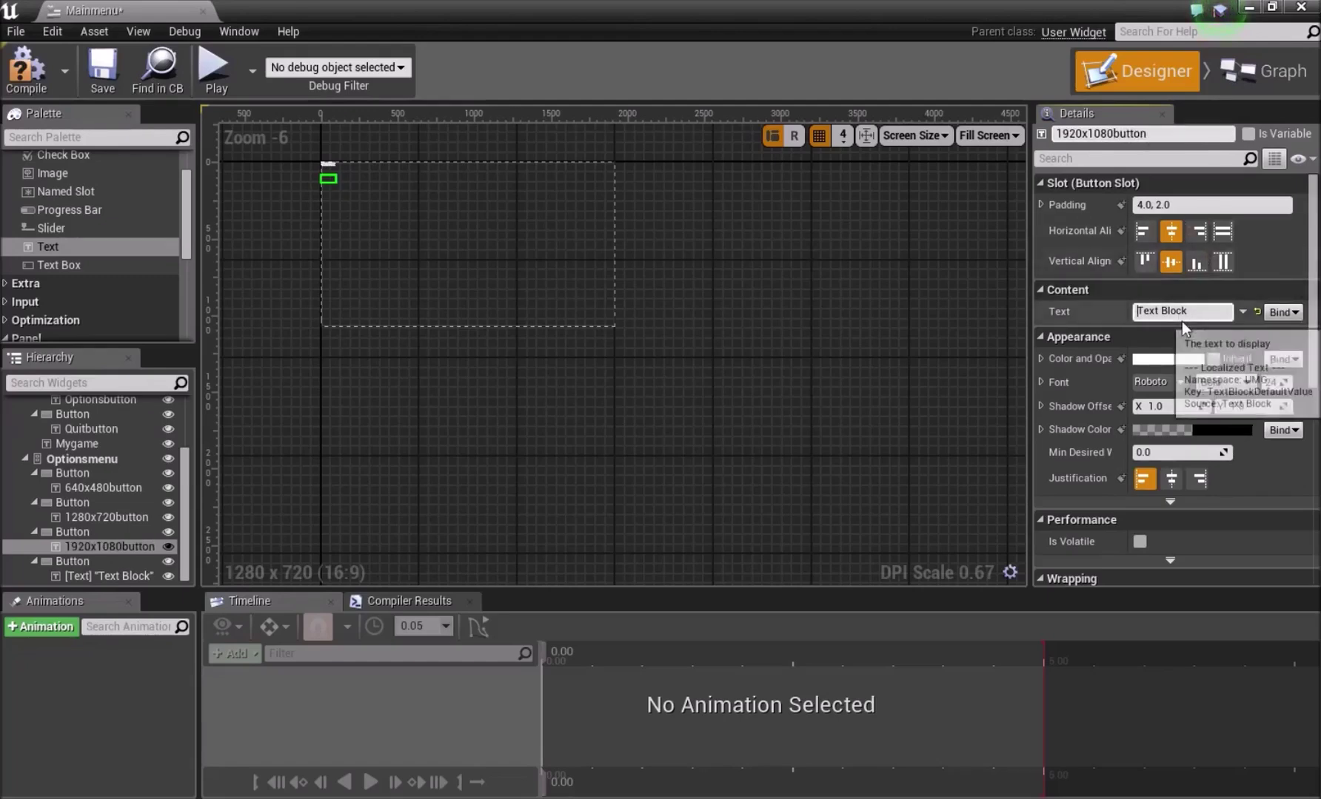
pyautogui.write('192')
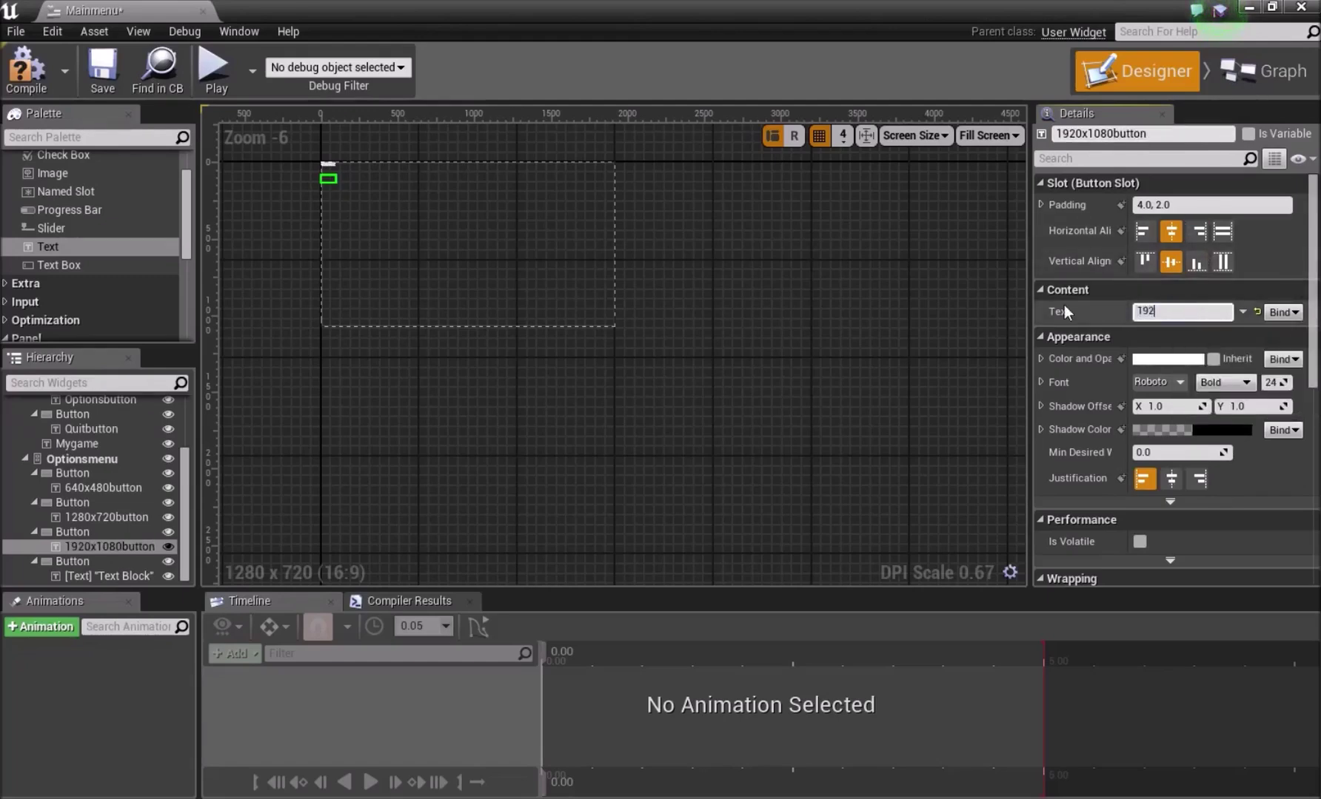
pyautogui.write('0x1090')
pyautogui.press('BackSpace')
pyautogui.press('BackSpace')
pyautogui.write('80')
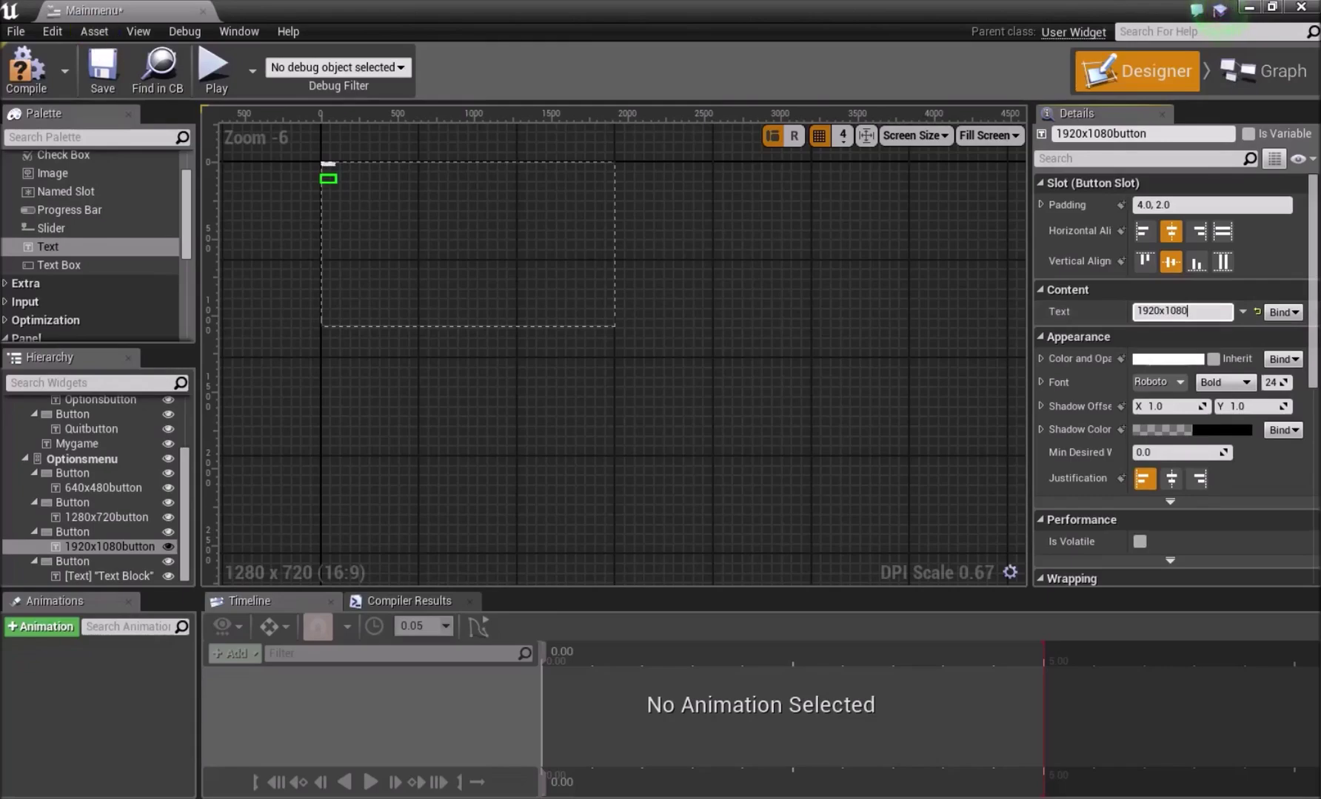
# Rename the fourth Optionsmenu button's text block Returnbutton and set its displayed text to Return.
pyautogui.scroll(-2, 211, 480)
pyautogui.click(108, 576)
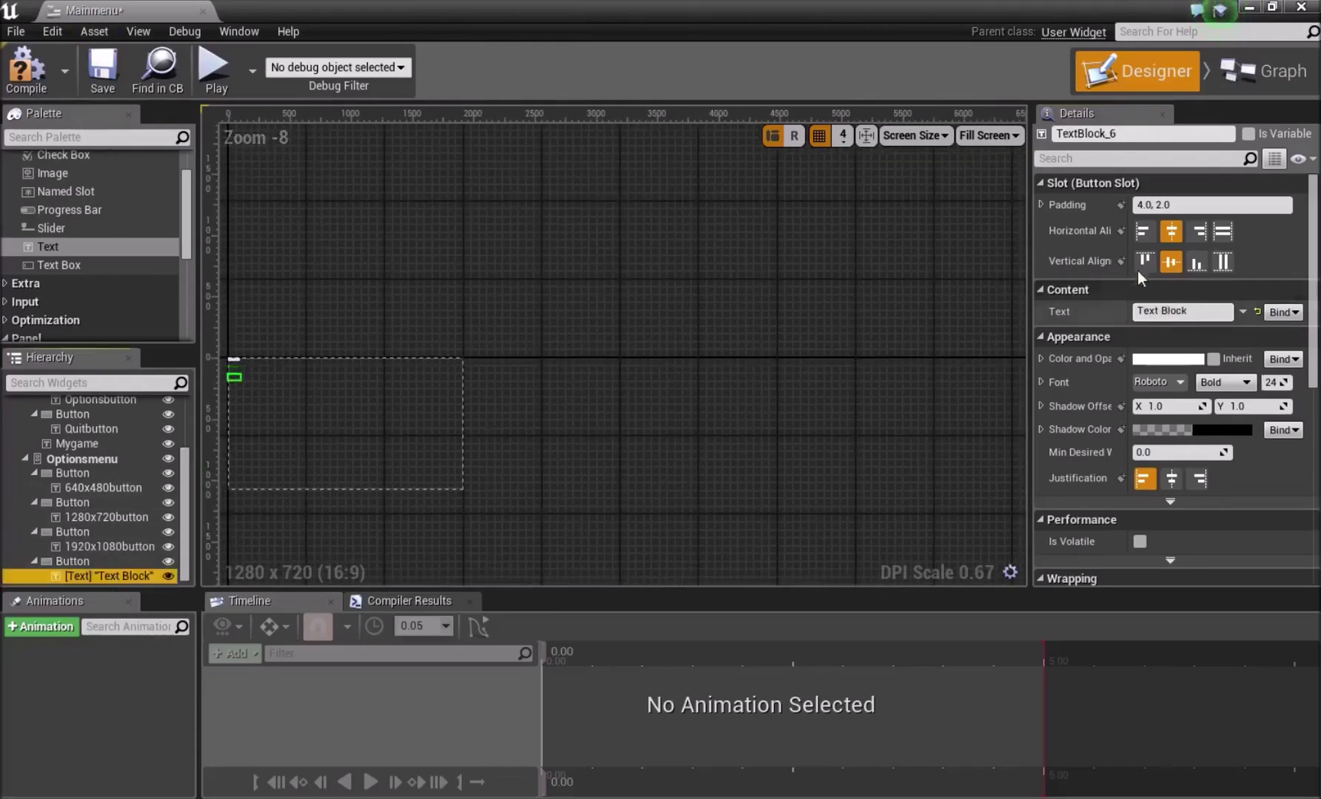
pyautogui.click(1128, 133)
pyautogui.write('Returnbutto')
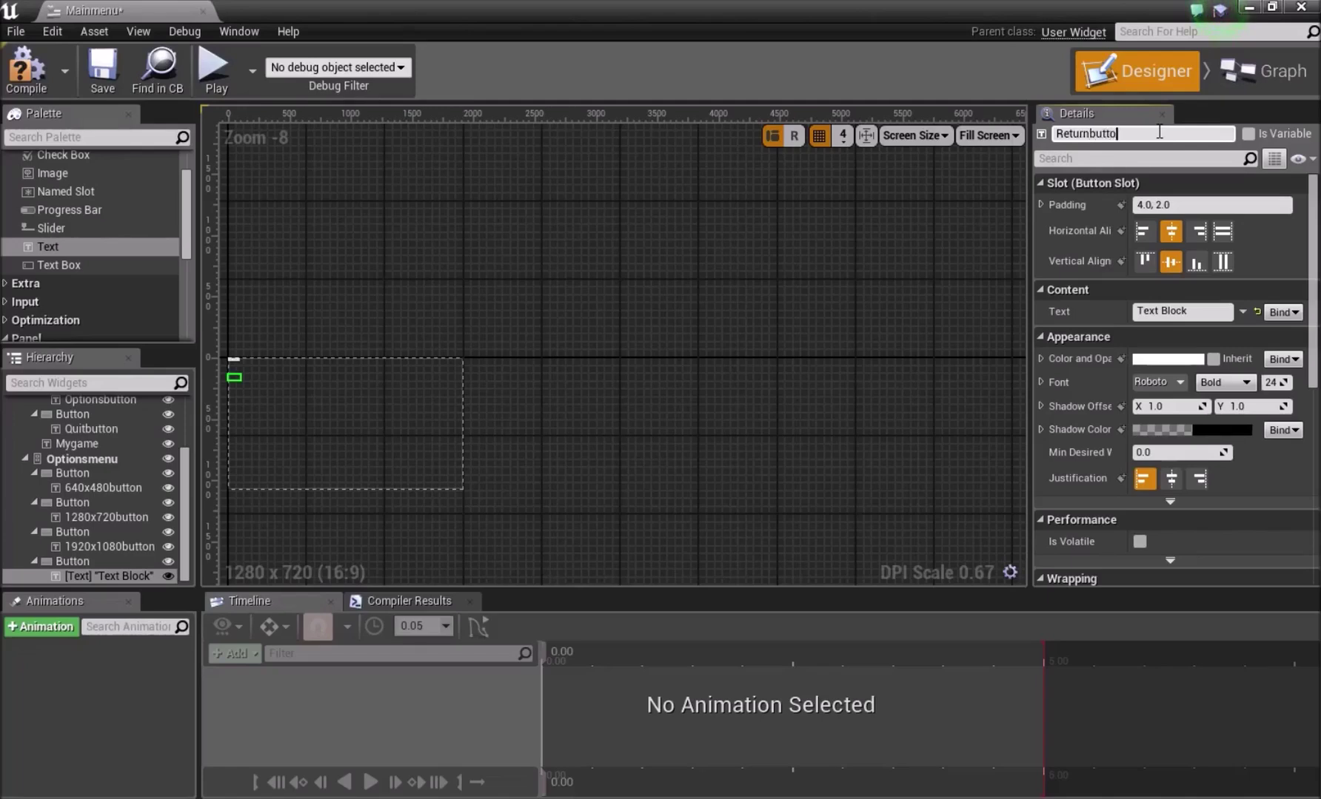
pyautogui.write('n')
pyautogui.press('Return')
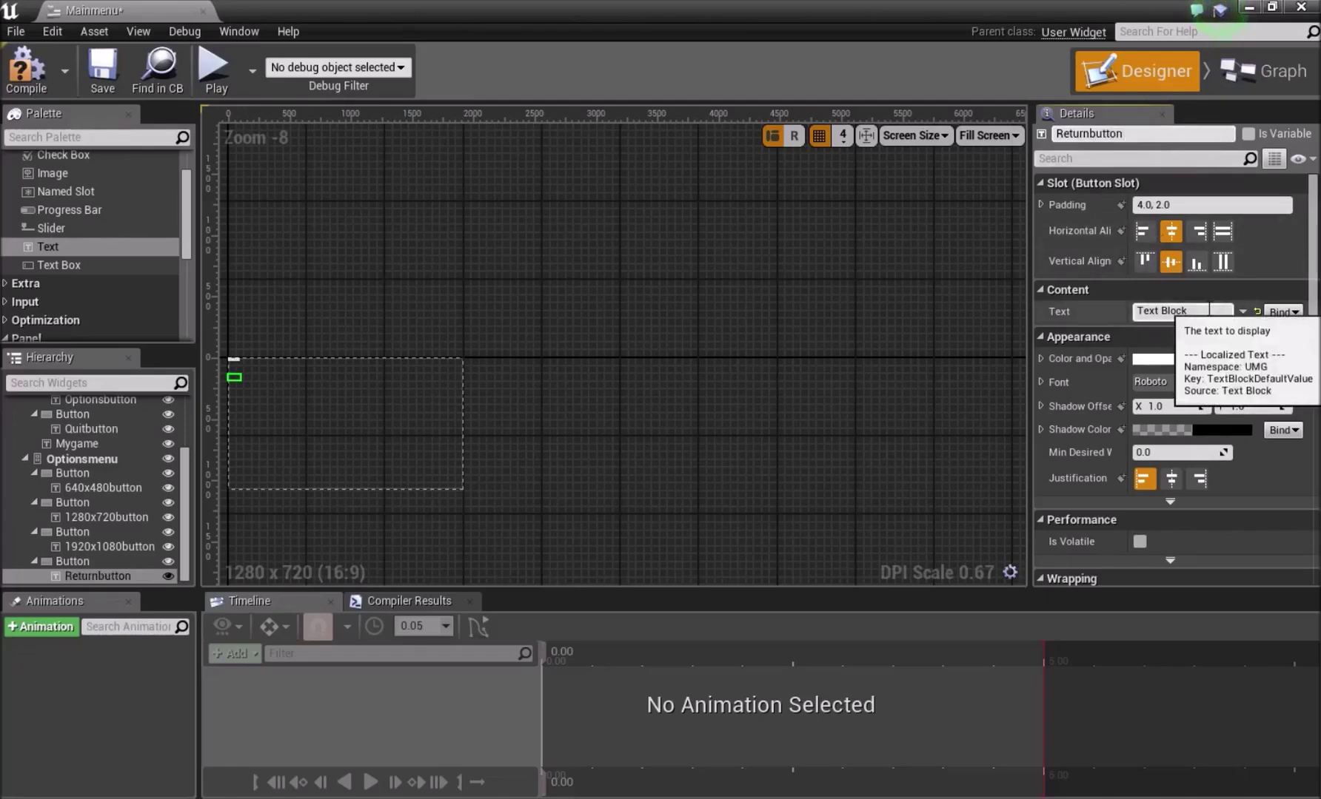
pyautogui.click(1211, 311)
pyautogui.write('Return')
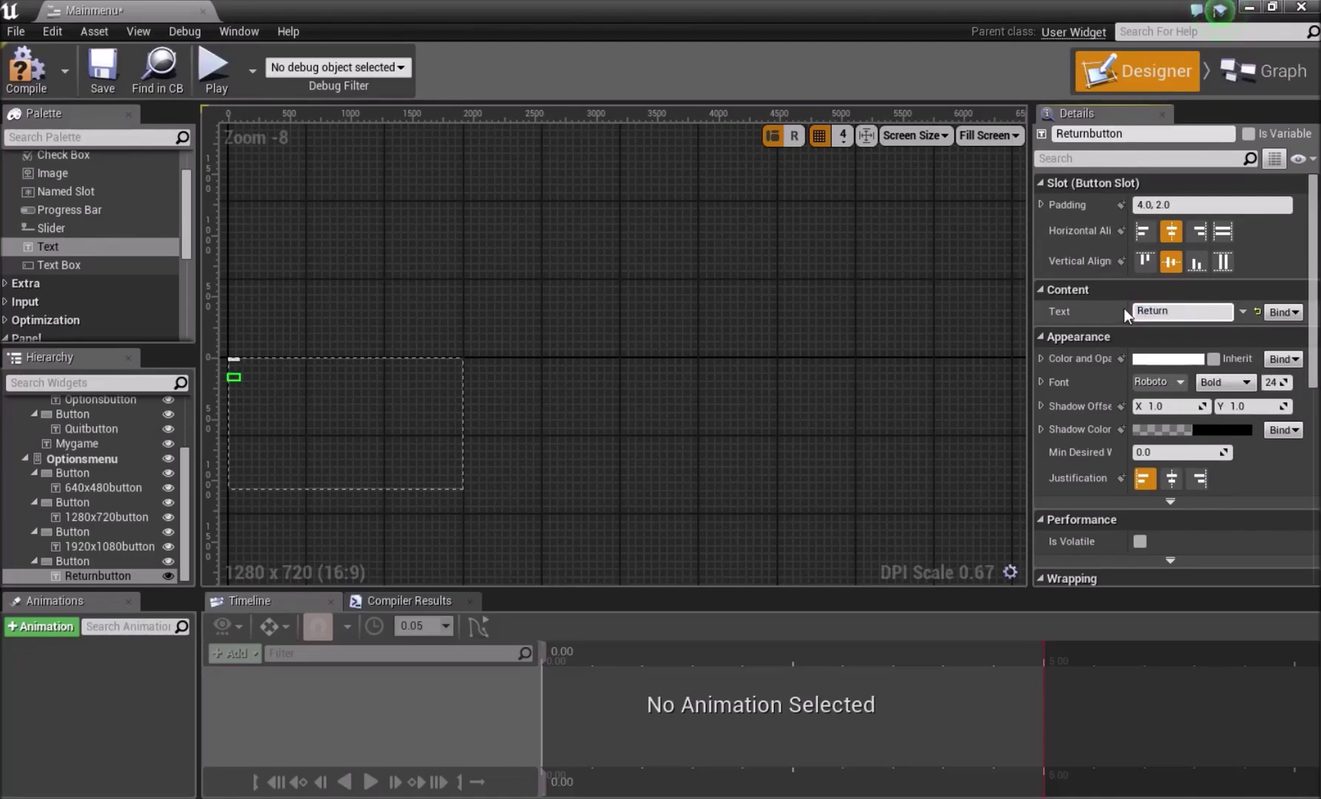
pyautogui.press('Return')
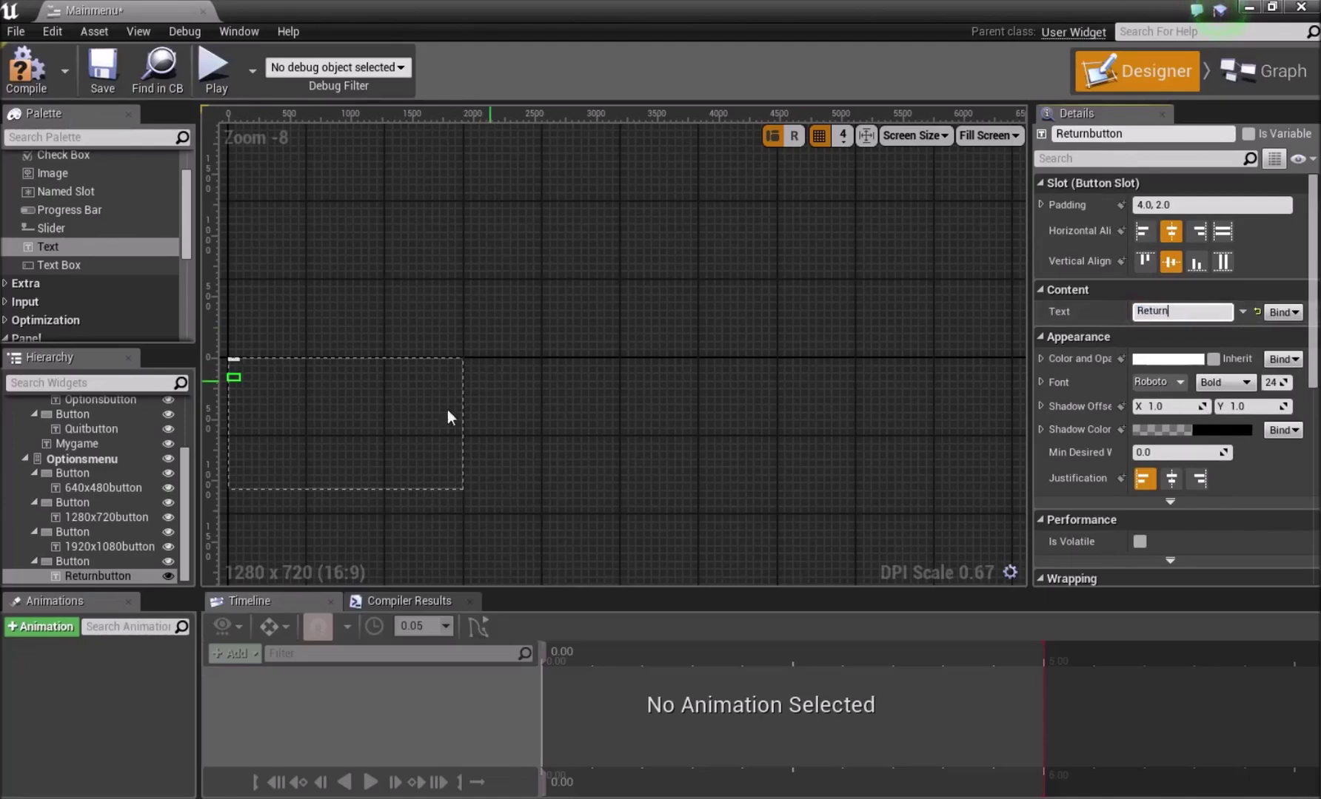
# Set the Mainmenu vertical box's ZOrder to 1 and its visibility to Visible.
pyautogui.scroll(3, 110, 484)
pyautogui.scroll(-1, 108, 477)
pyautogui.scroll(2, 122, 467)
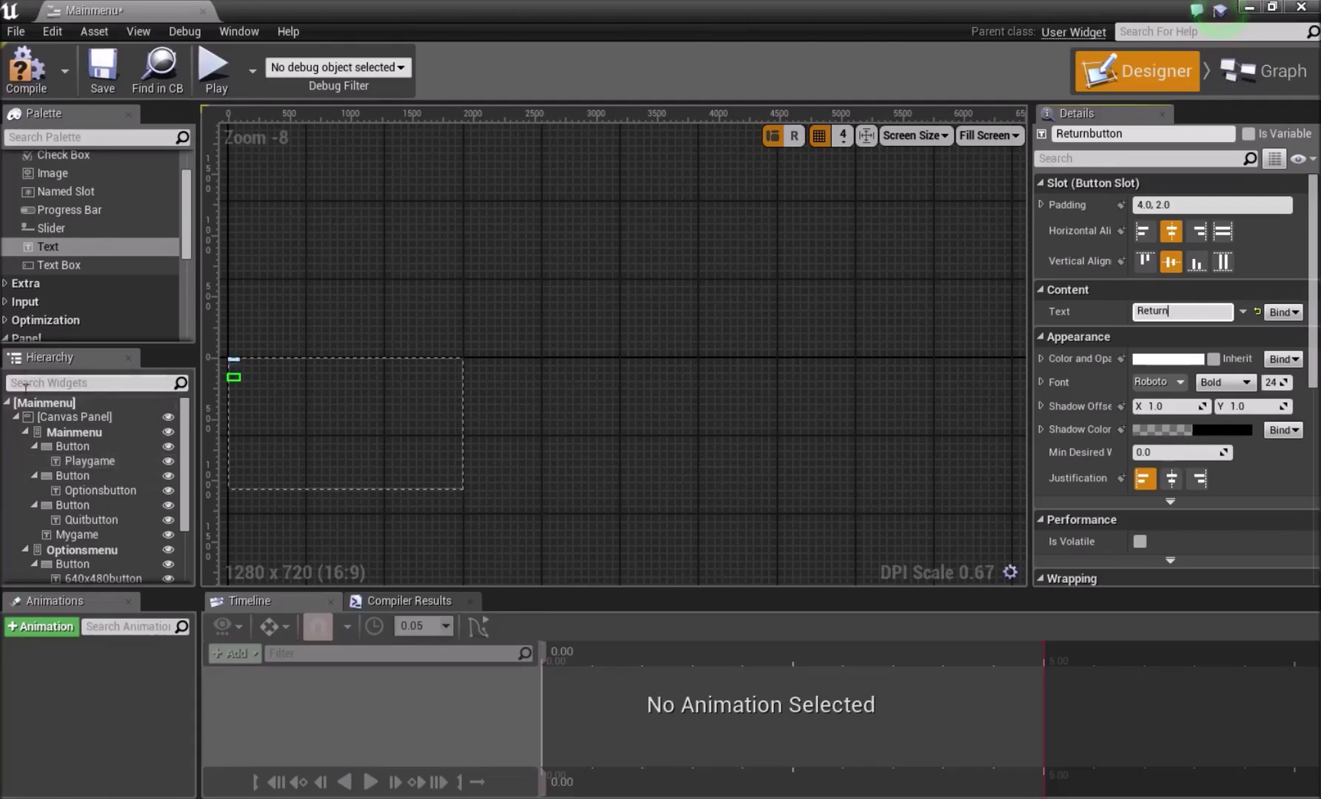
pyautogui.click(91, 435)
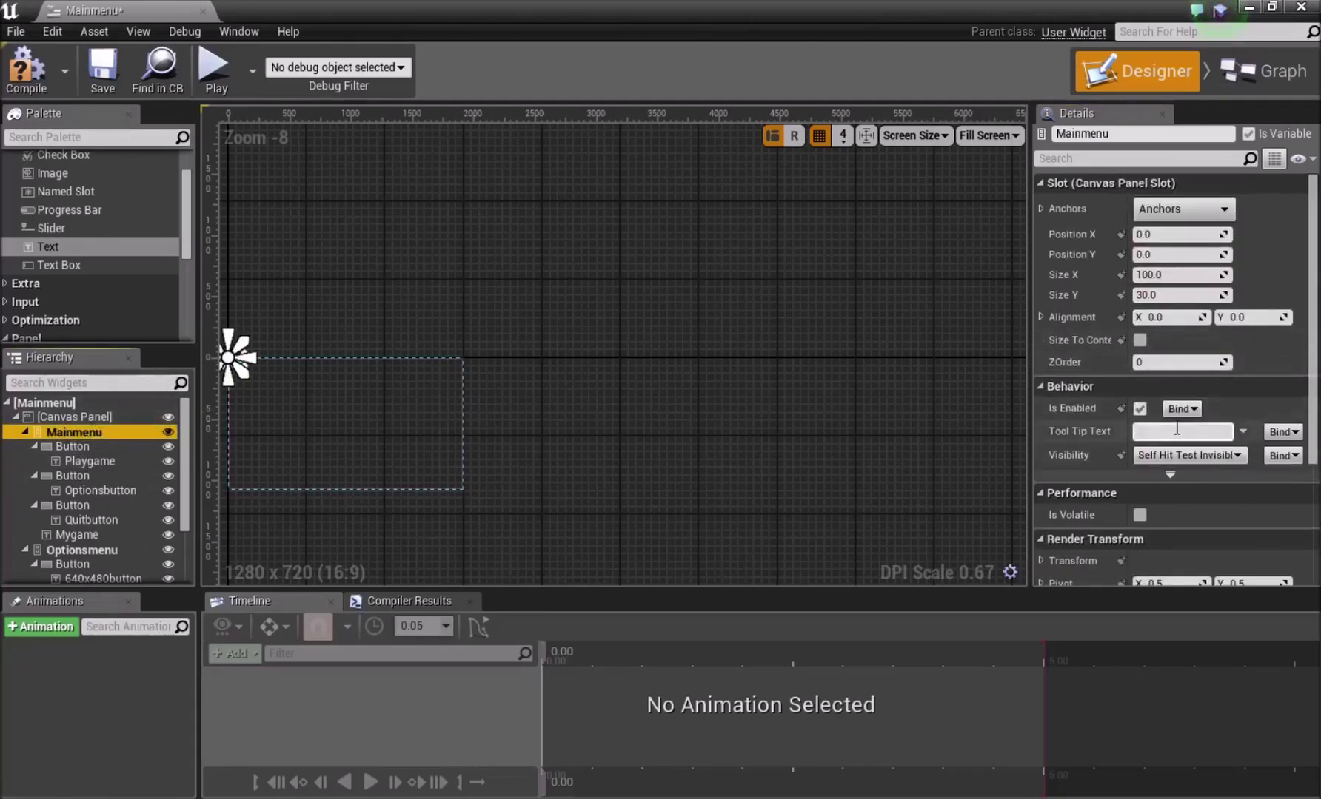
pyautogui.click(1160, 361)
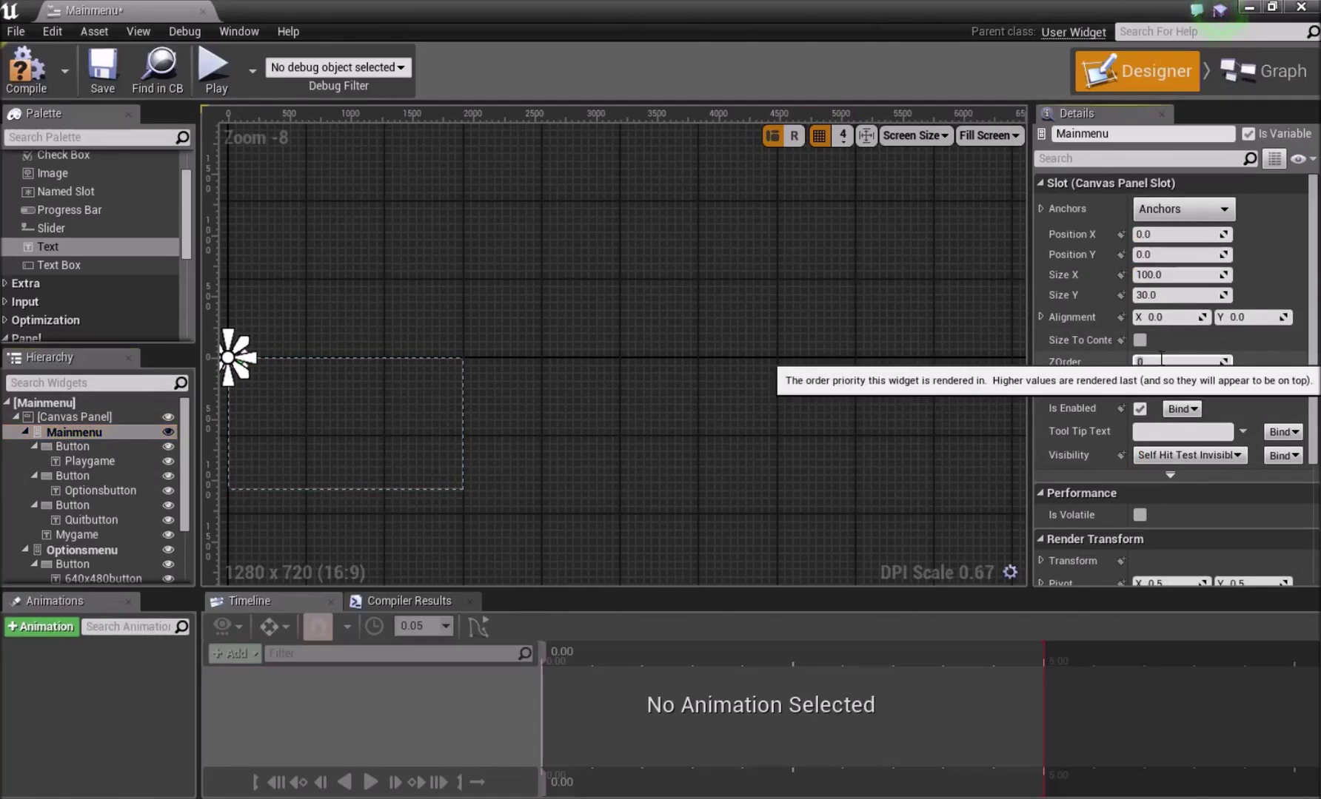
pyautogui.scroll(-1, 1163, 363)
pyautogui.scroll(1, 1163, 364)
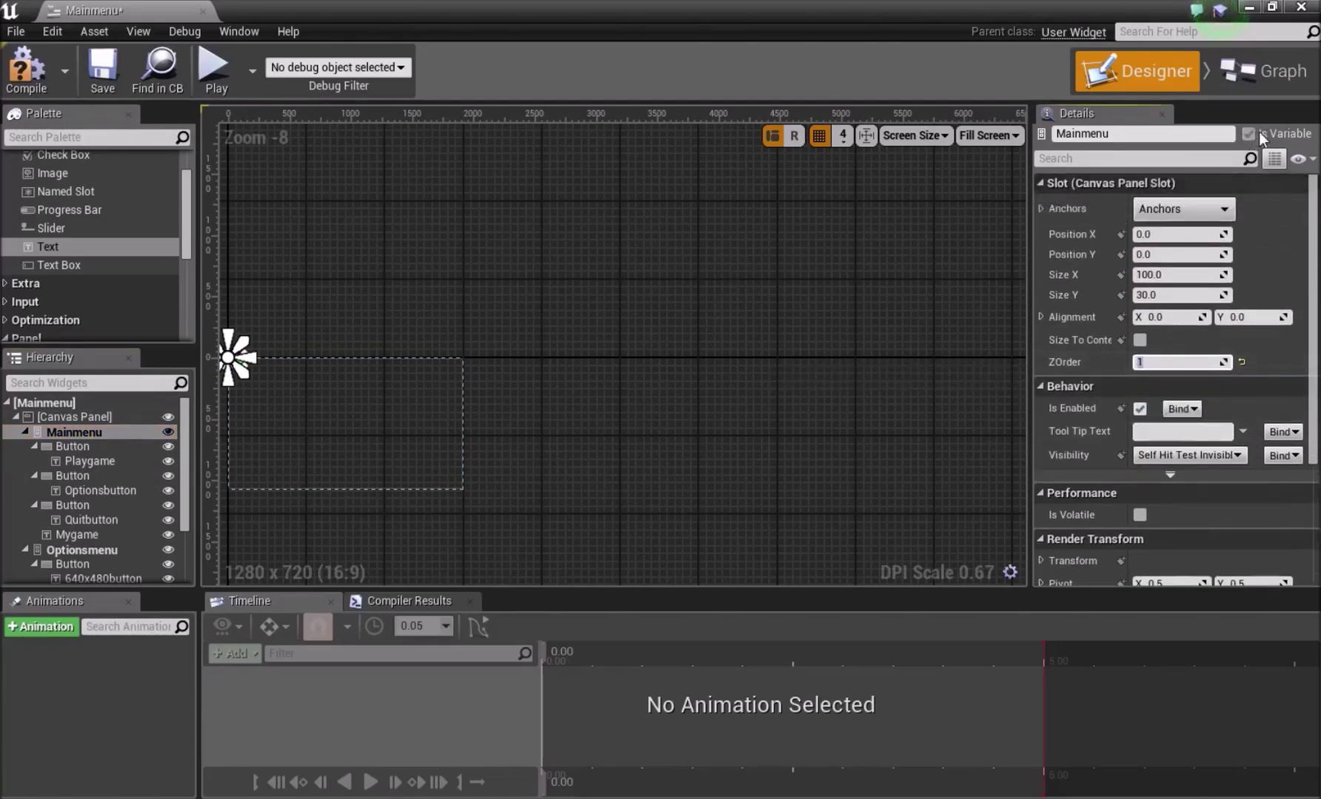
pyautogui.scroll(-1, 1174, 392)
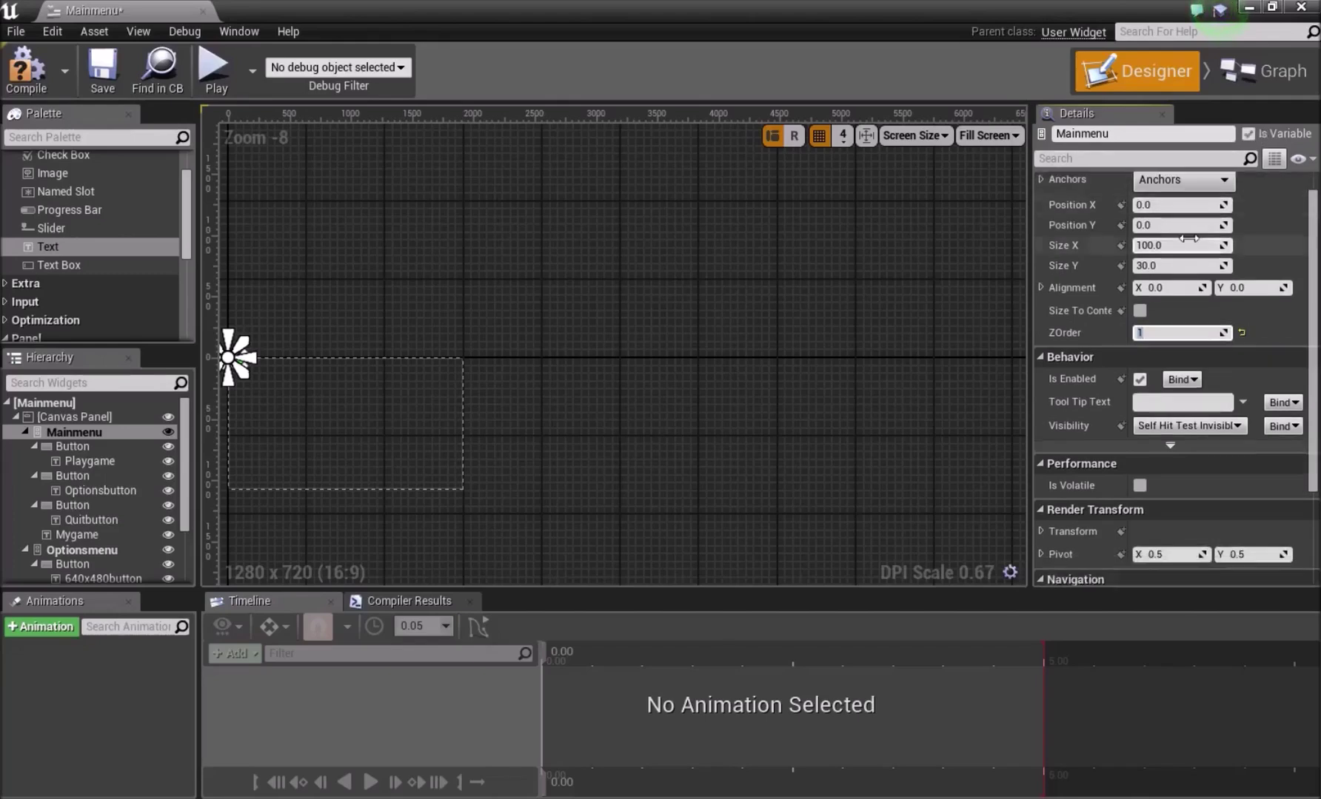
pyautogui.click(1171, 445)
pyautogui.click(1184, 427)
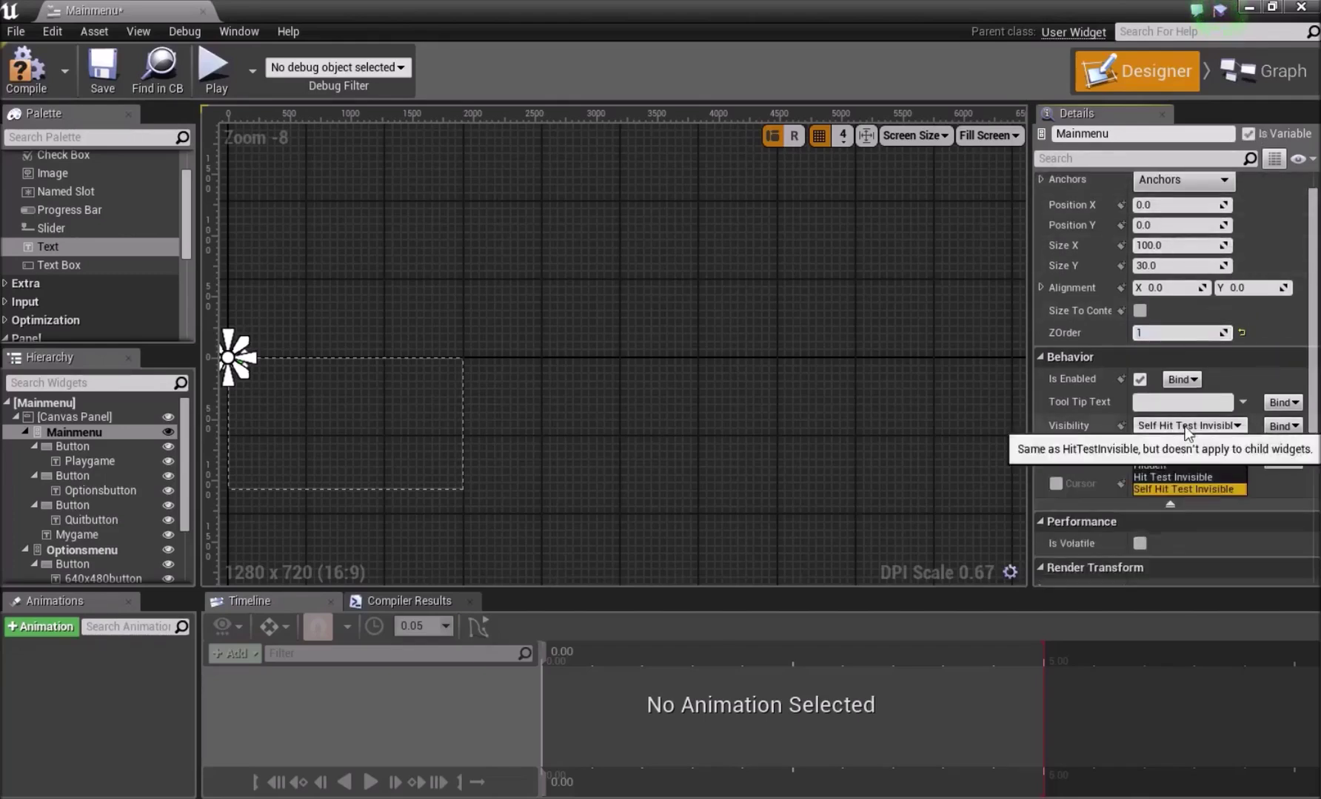
pyautogui.click(1149, 442)
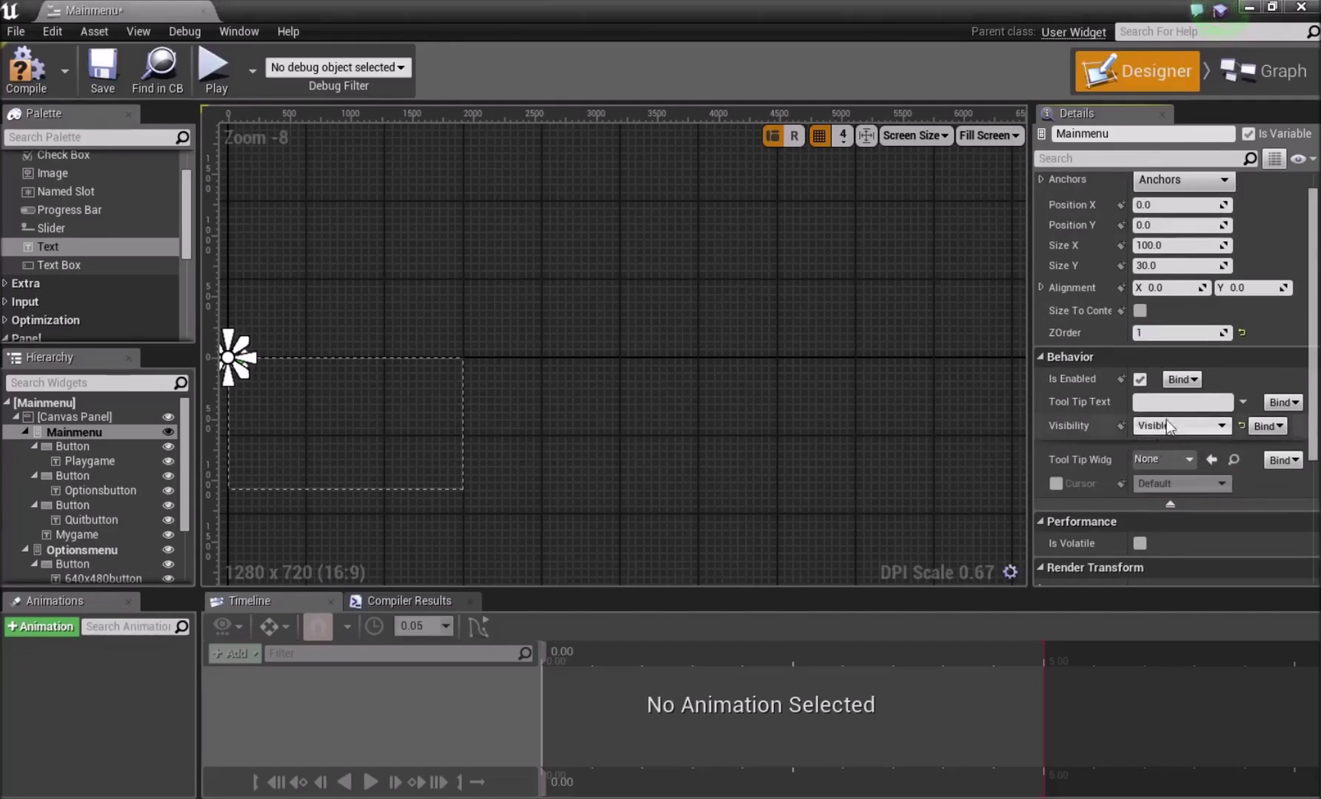
# Set the Optionsmenu vertical box's visibility to Hidden and collapse the Canvas Panel in the widget hierarchy.
pyautogui.scroll(-2, 111, 430)
pyautogui.click(82, 491)
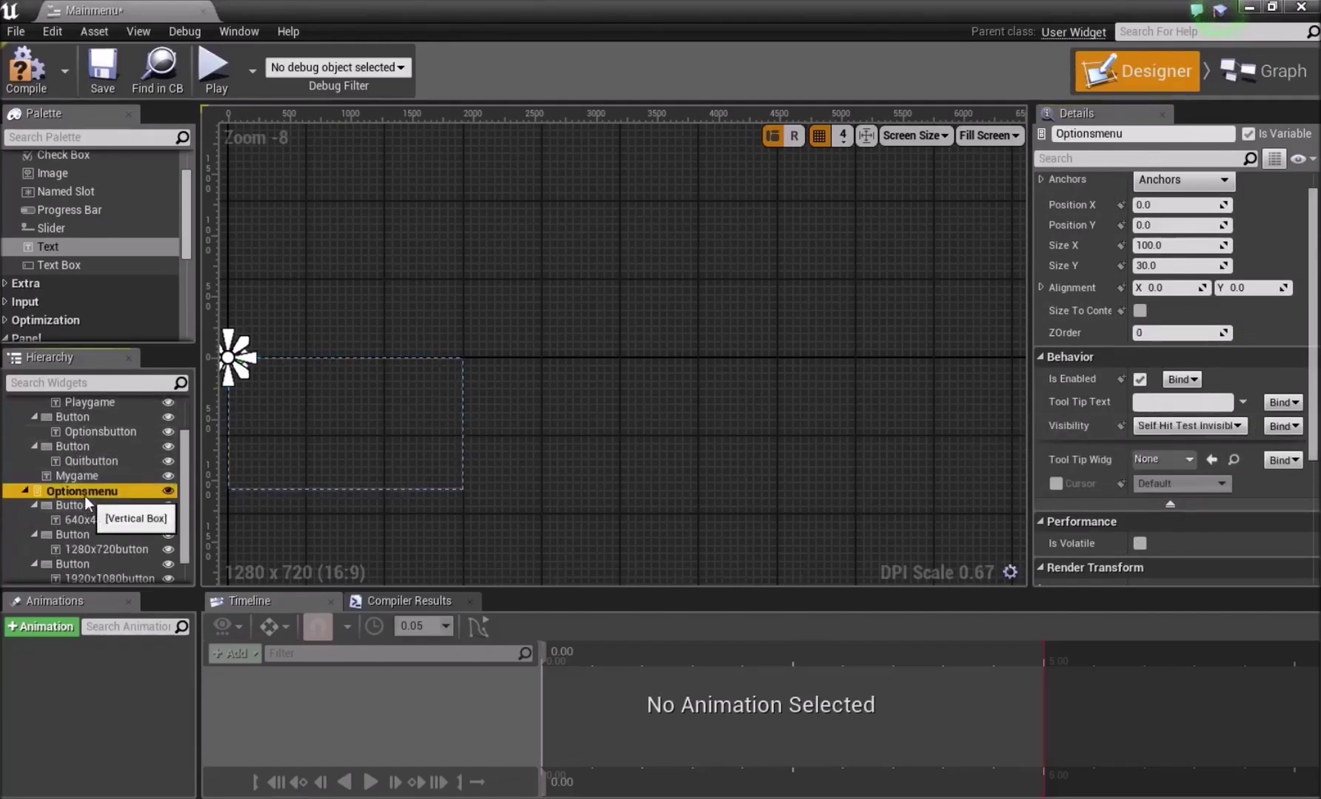
pyautogui.click(1143, 460)
pyautogui.click(1145, 471)
pyautogui.scroll(1, 1150, 444)
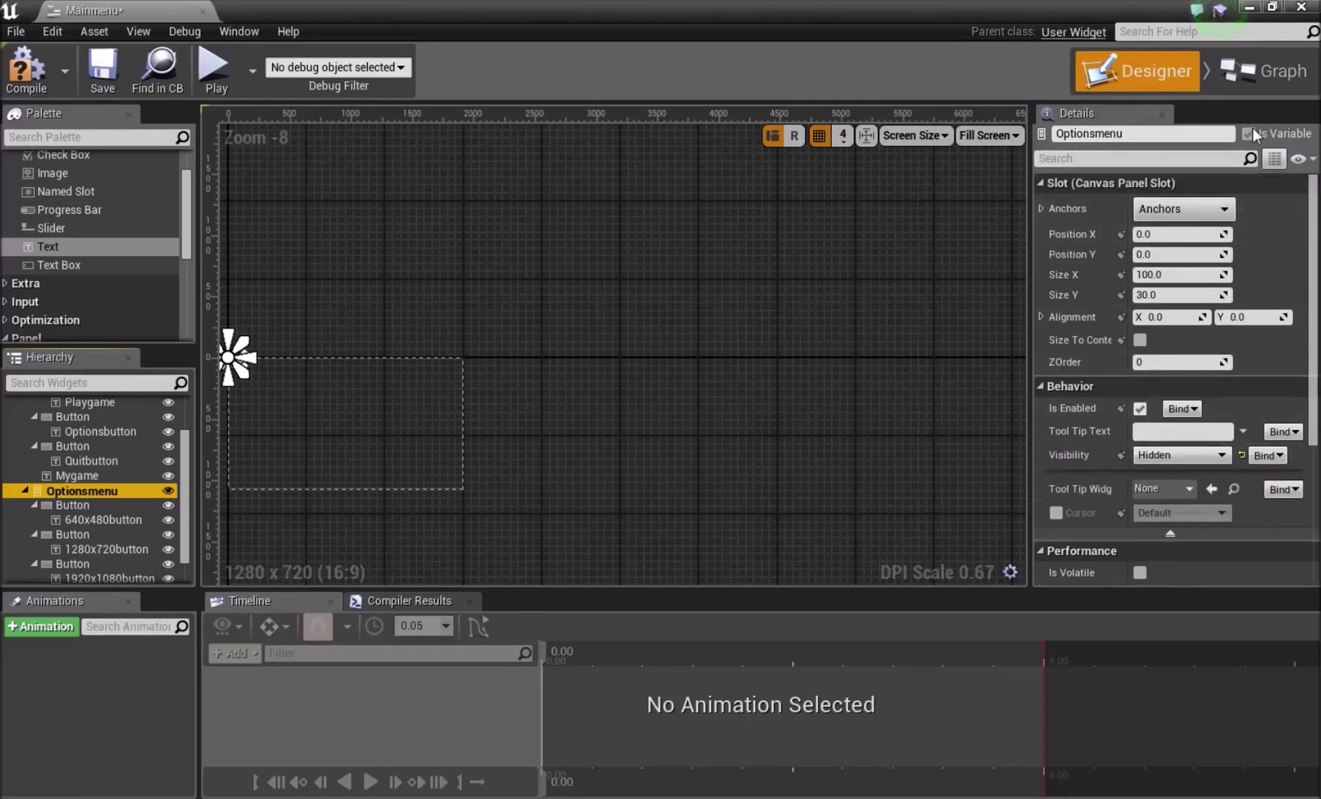
pyautogui.click(26, 491)
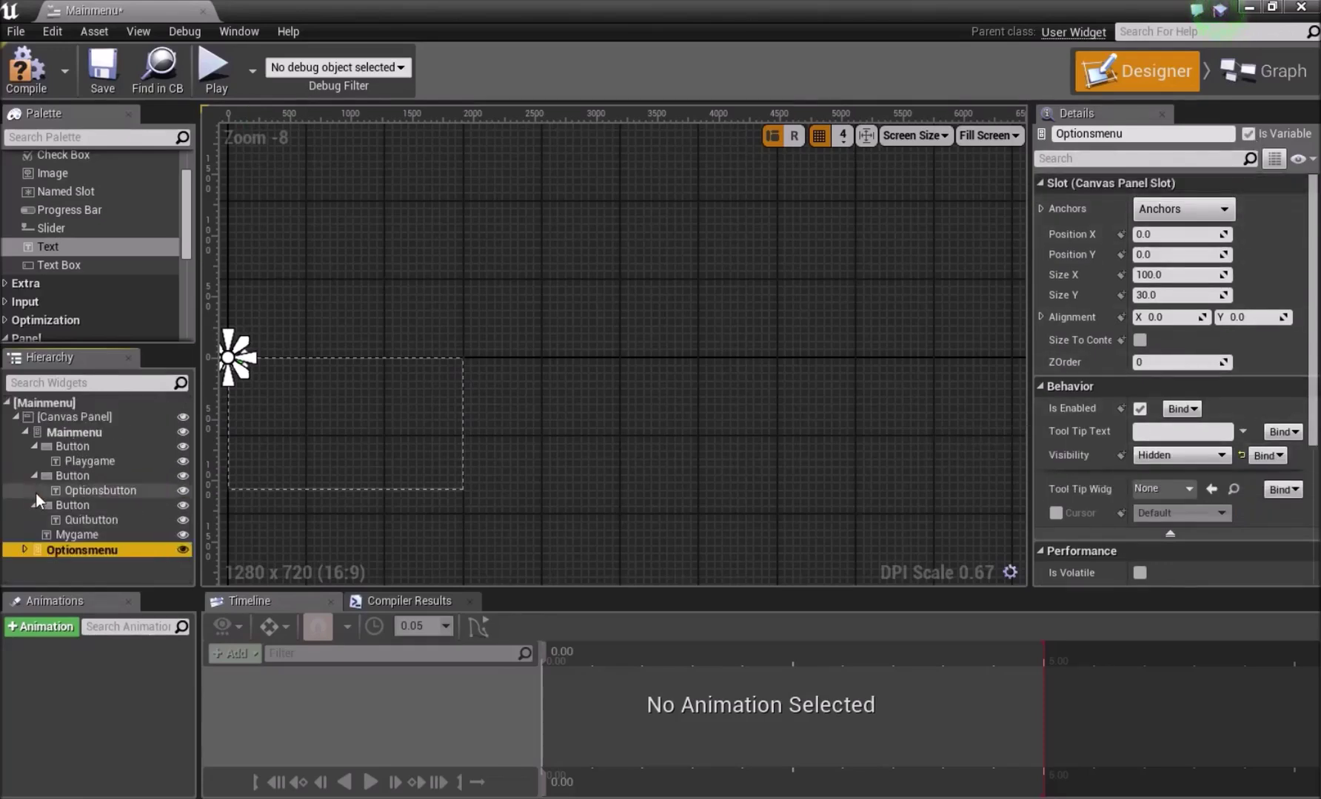
pyautogui.click(17, 418)
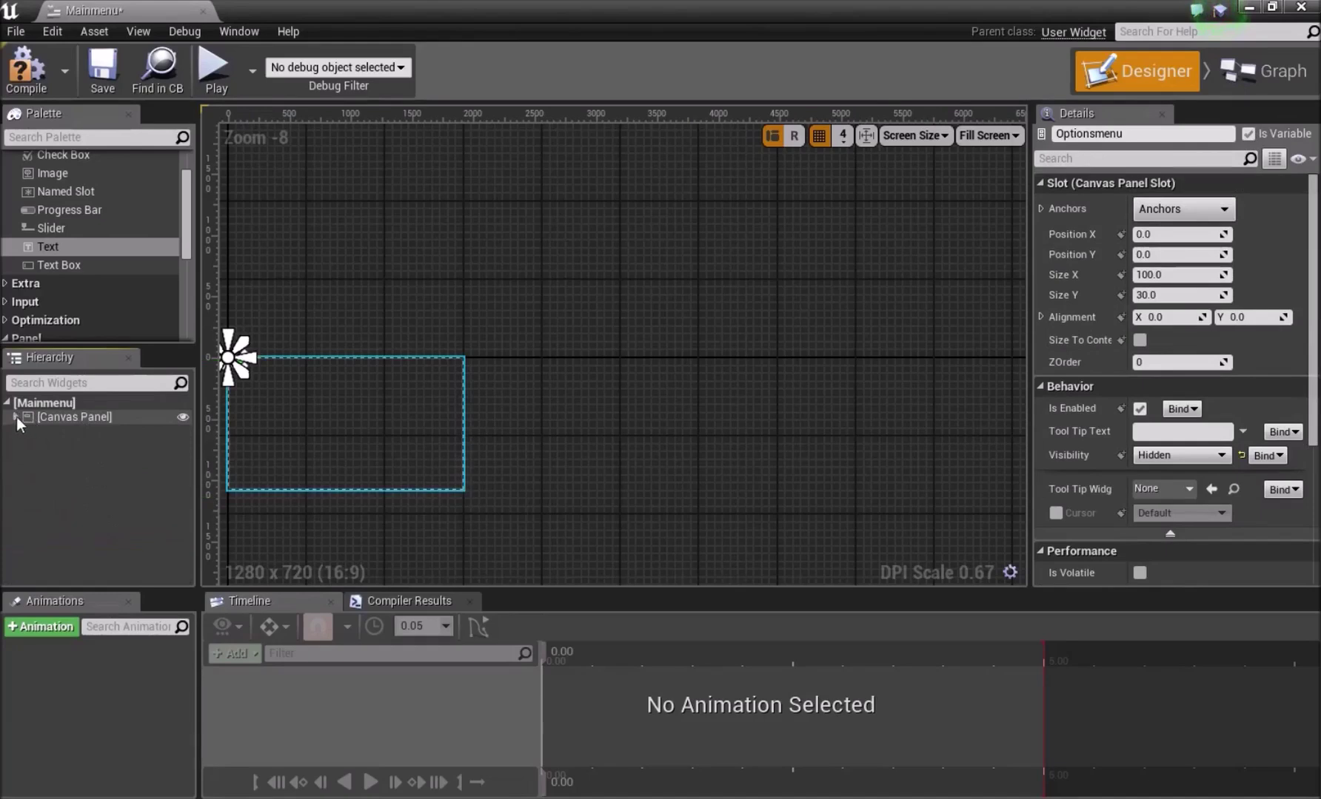
# Select the Mainmenu and Optionsmenu boxes together and set their anchors to the middle-left of the canvas.
pyautogui.click(15, 418)
pyautogui.click(83, 434)
pyautogui.keyDown('ctrl'); pyautogui.click(85, 445); pyautogui.keyUp('ctrl')
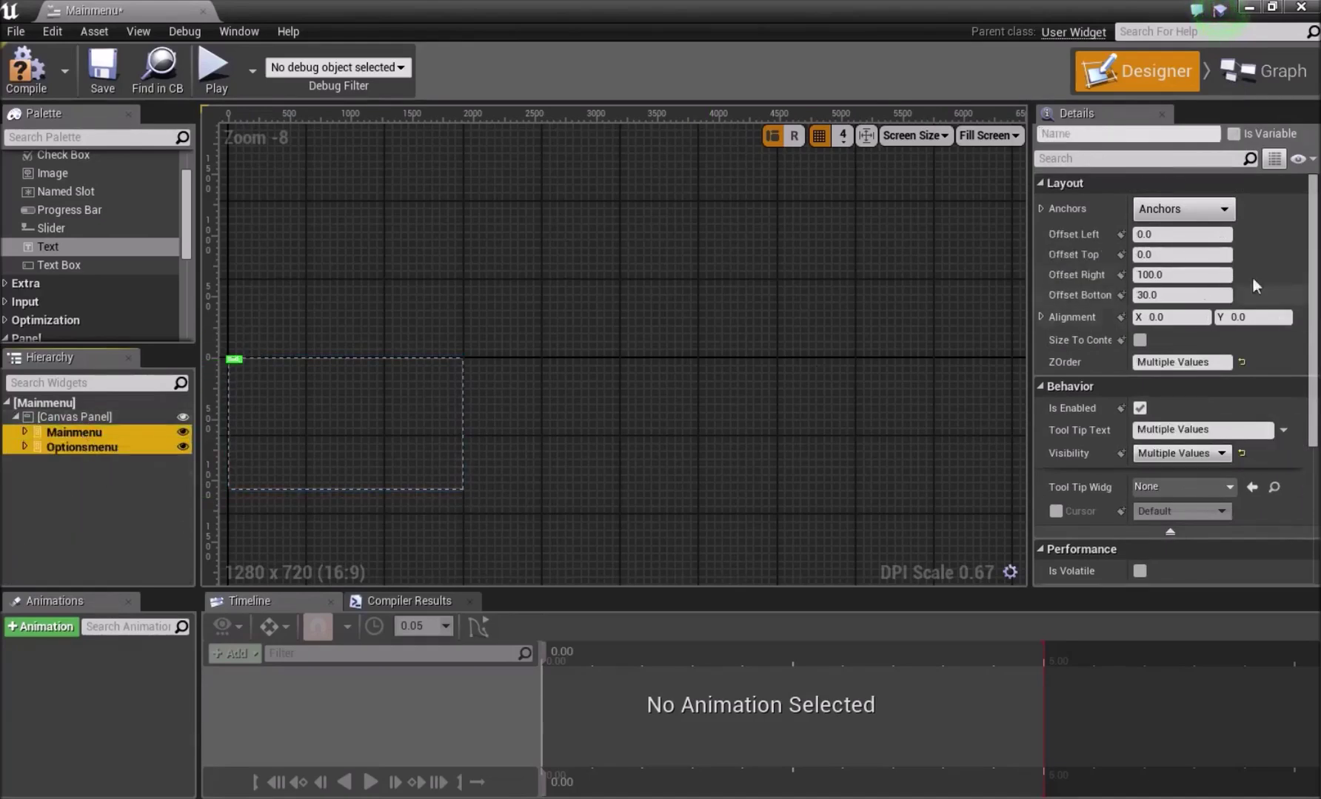
pyautogui.click(1201, 212)
pyautogui.click(1103, 315)
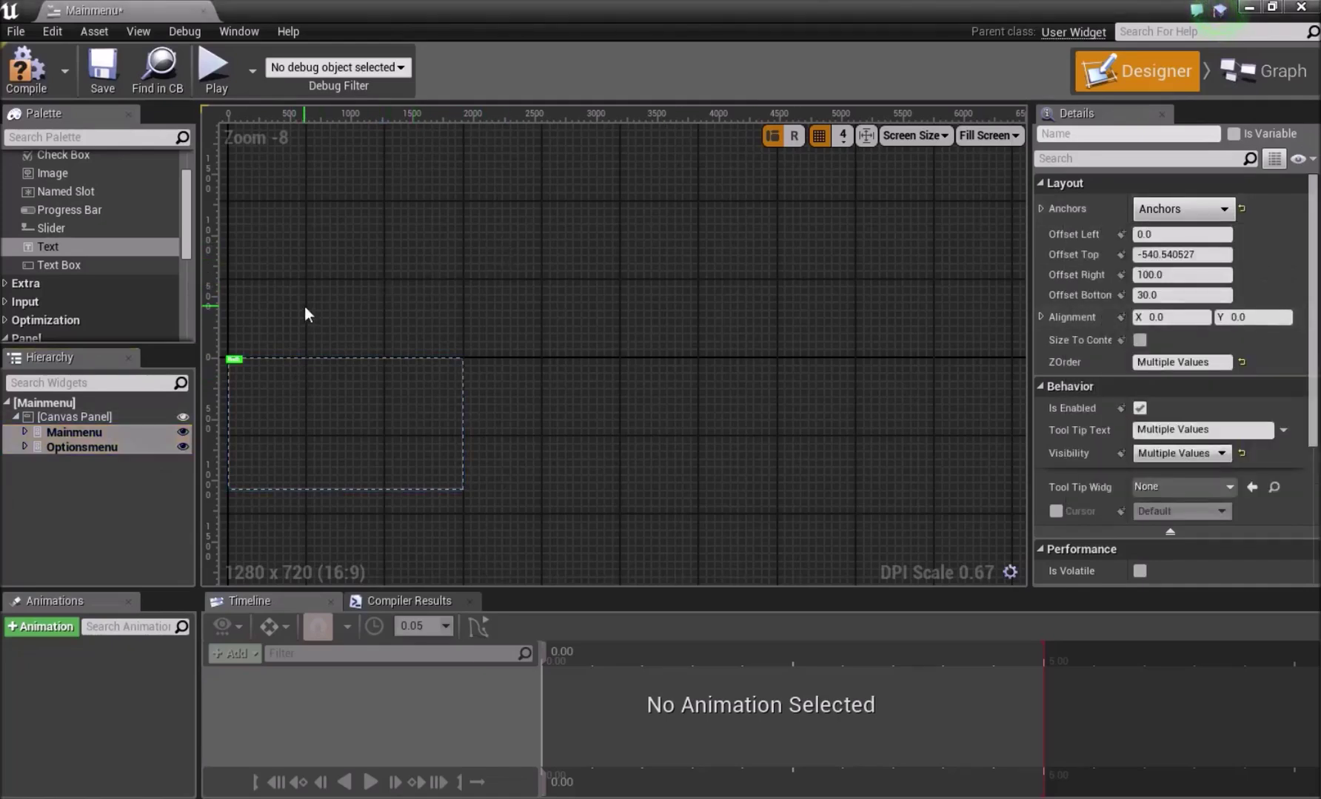
# Try the centre anchor on both menu boxes, returning them to the middle-left anchor.
pyautogui.click(1216, 210)
pyautogui.click(1218, 211)
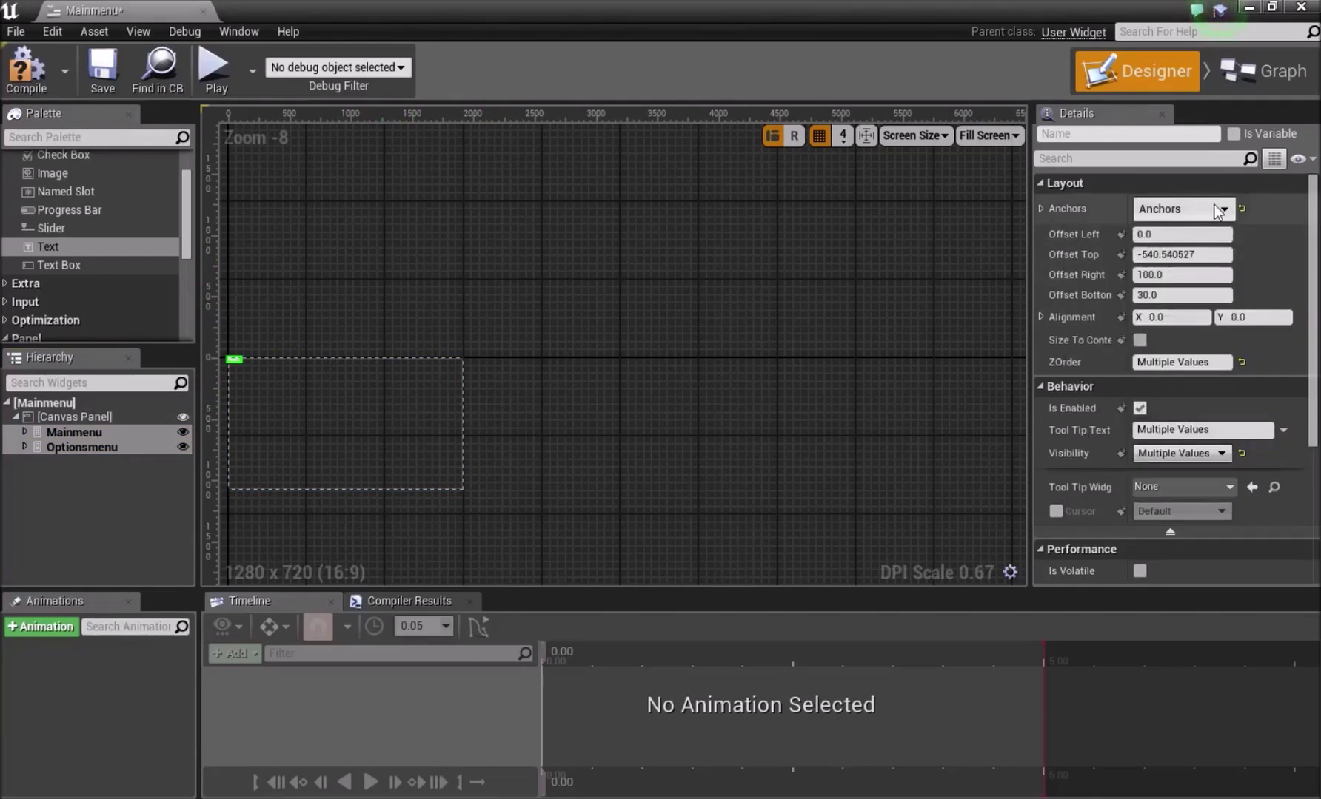
pyautogui.click(1217, 210)
pyautogui.click(1166, 311)
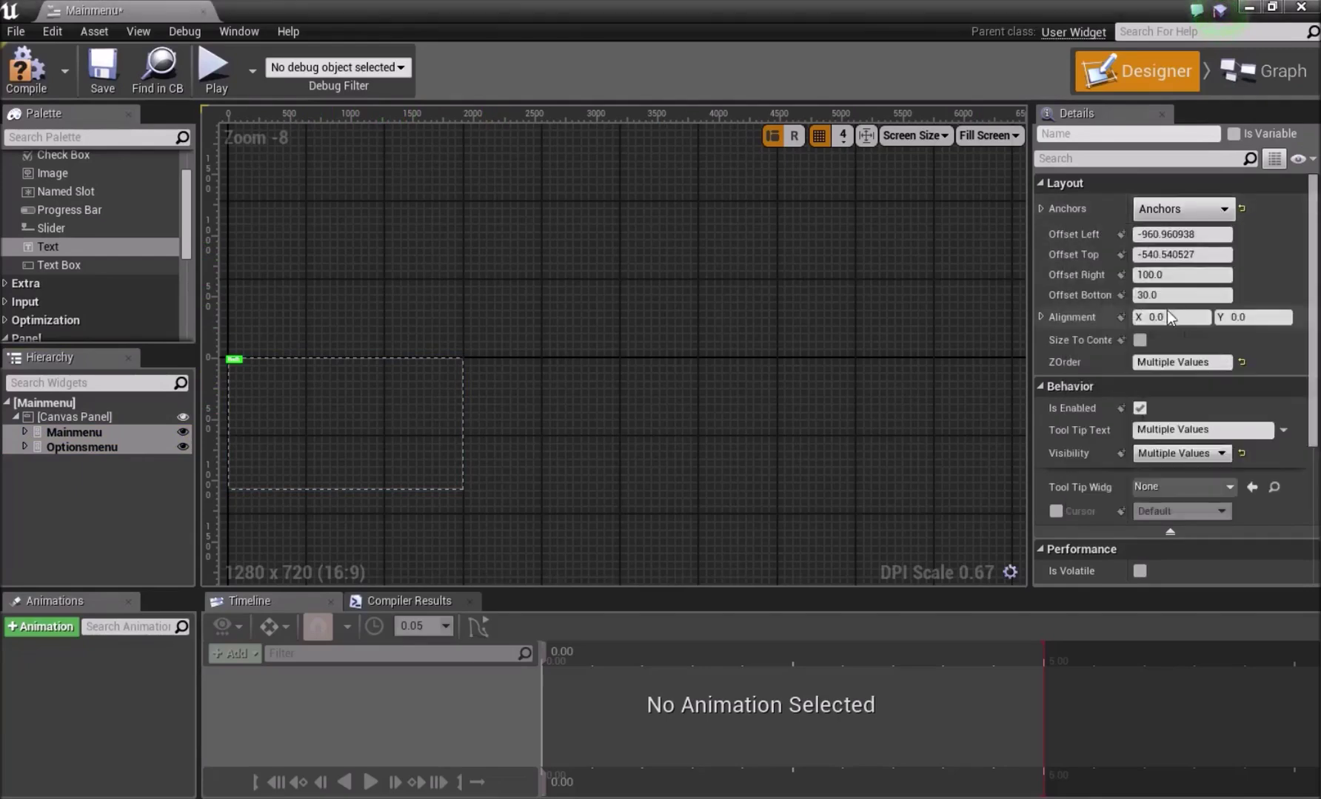
pyautogui.click(1188, 209)
pyautogui.click(1096, 324)
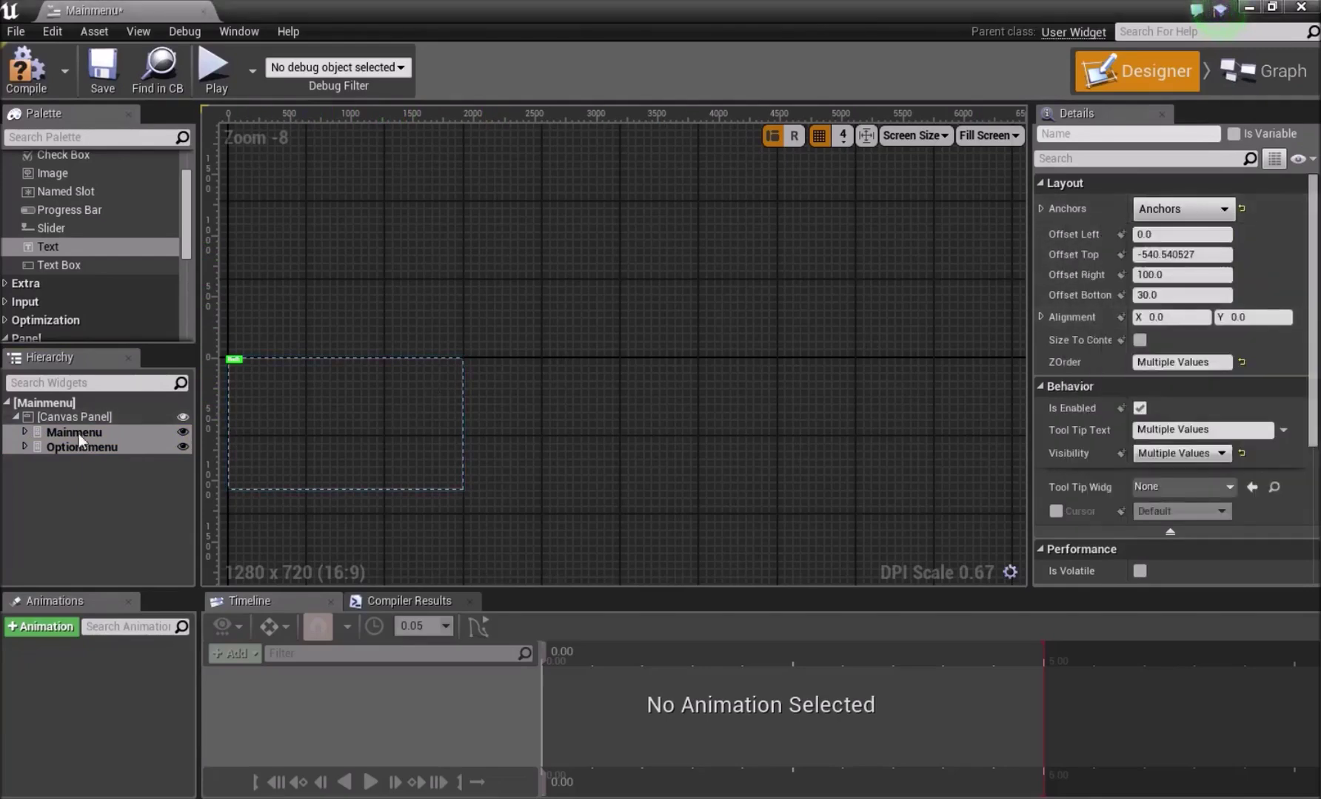
# Move the Mainmenu vertical box to around the middle of the canvas and enlarge it.
pyautogui.click(25, 431)
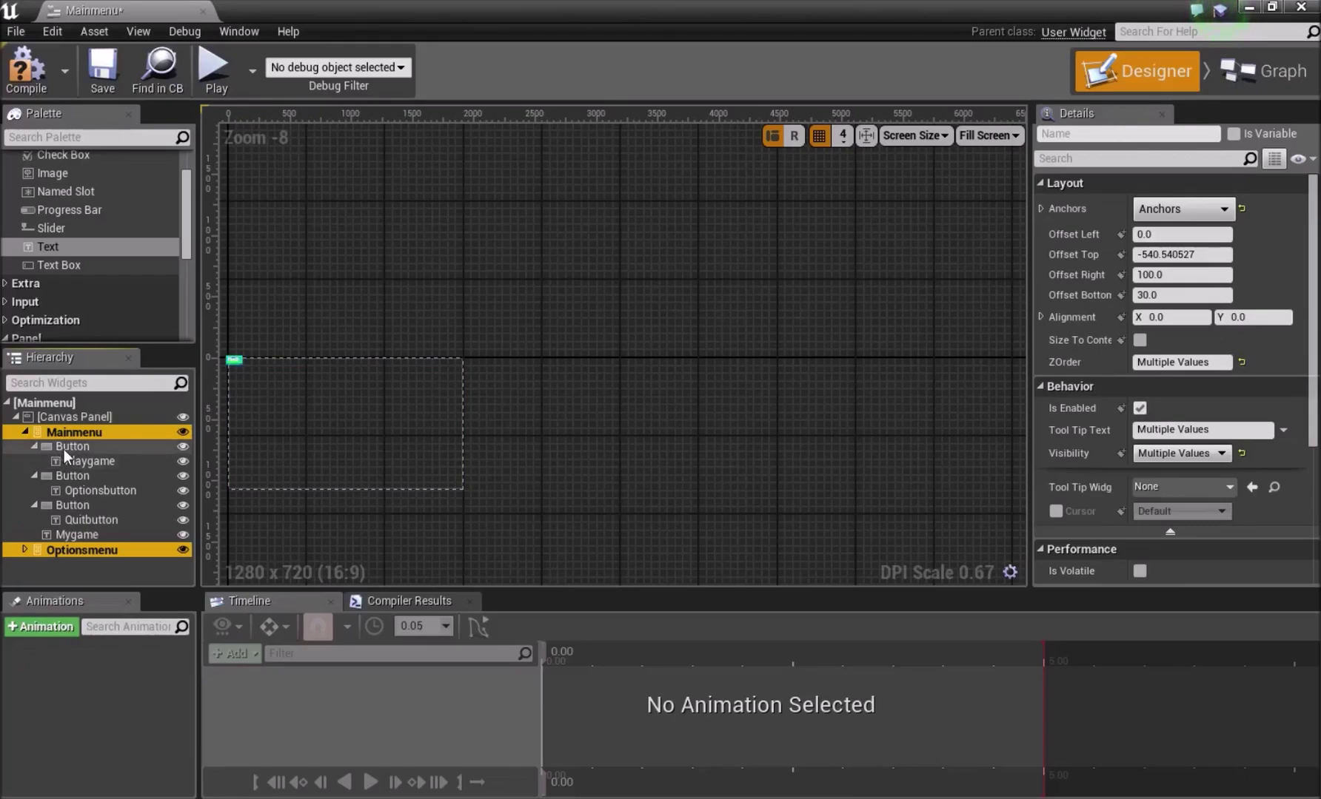
pyautogui.click(64, 448)
pyautogui.click(72, 463)
pyautogui.click(71, 487)
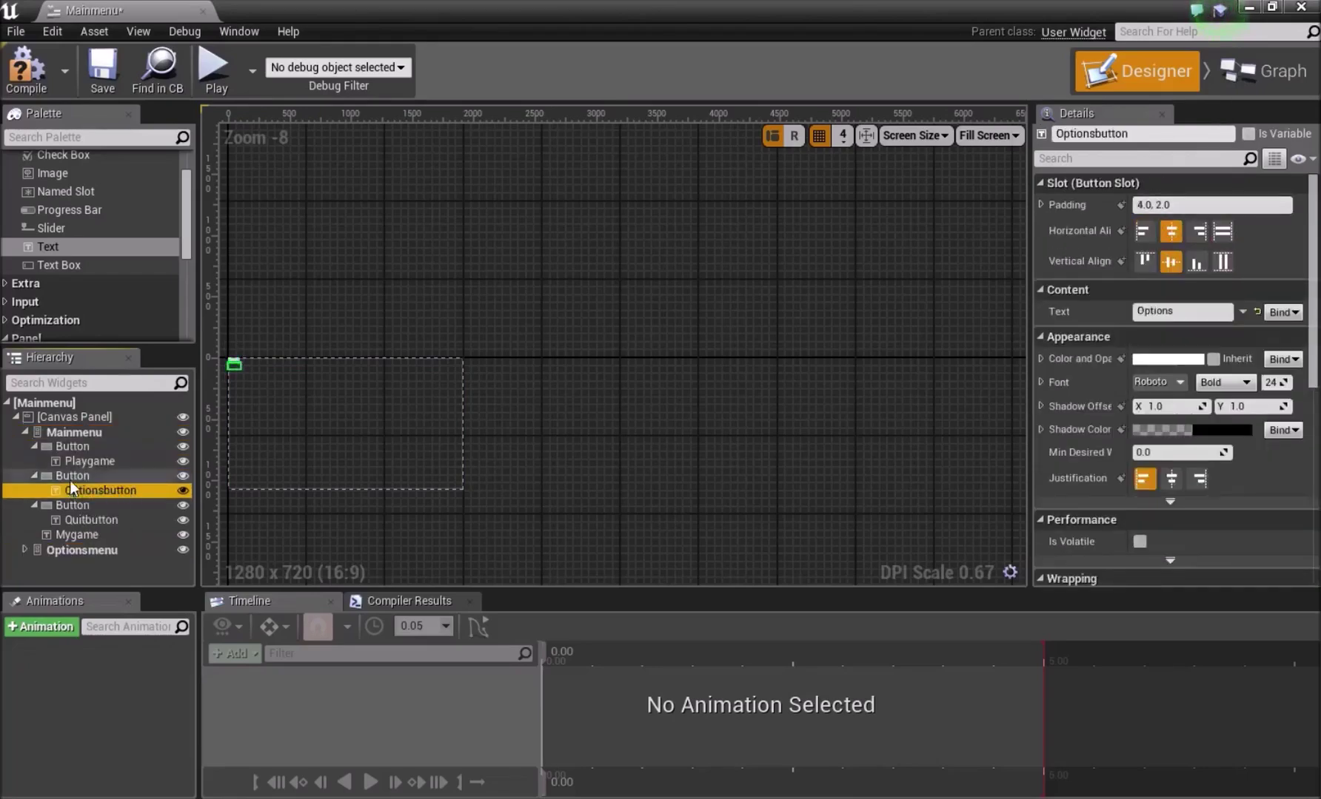
pyautogui.click(69, 479)
pyautogui.scroll(3, 256, 399)
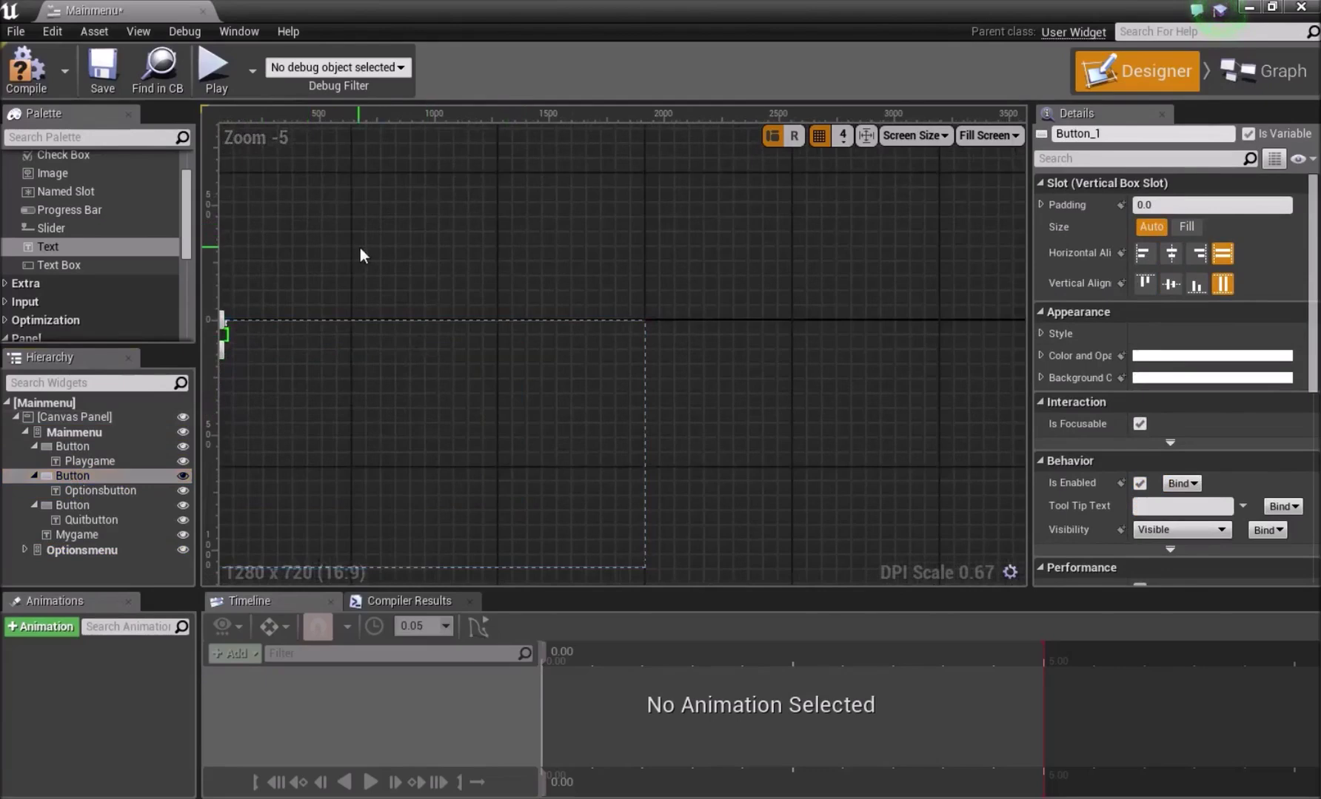
pyautogui.moveTo(360, 254); pyautogui.dragTo(471, 245, button='right')
pyautogui.click(47, 432)
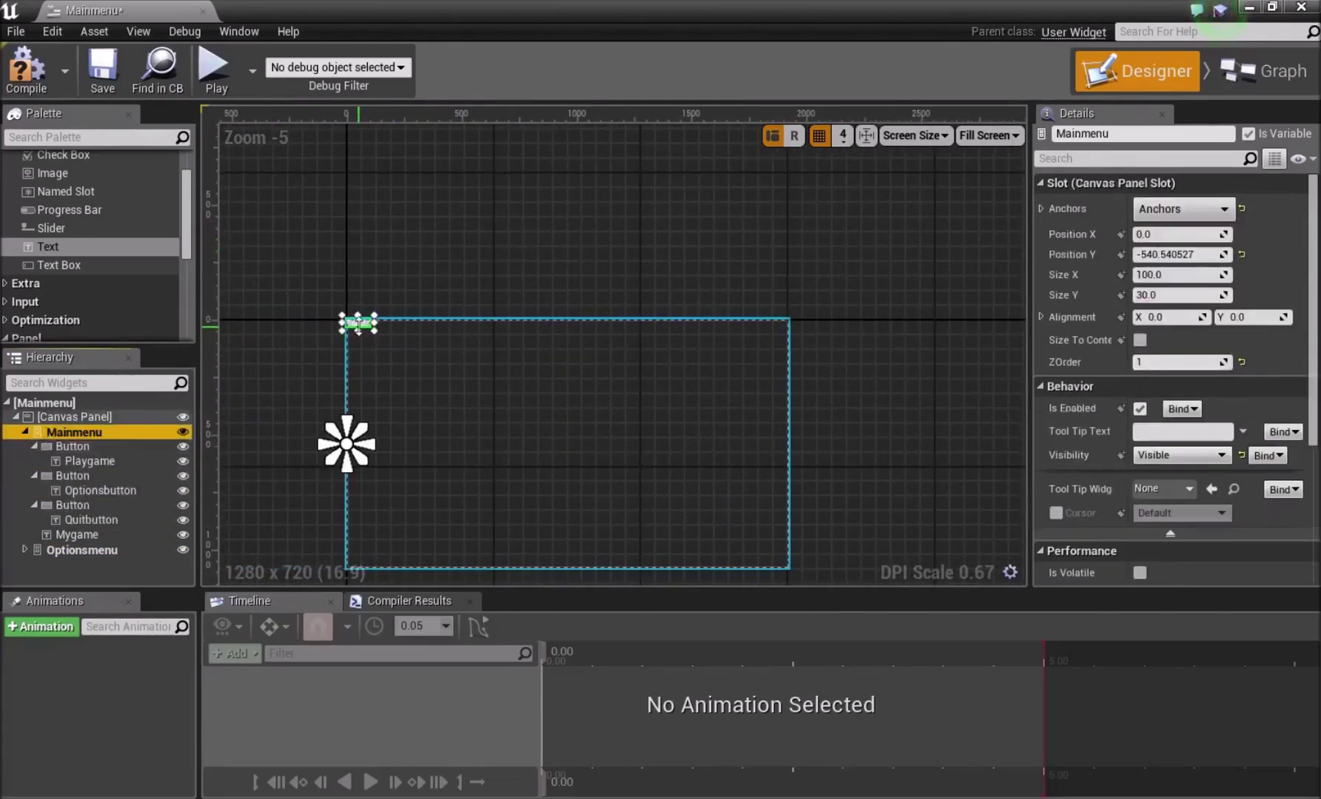
pyautogui.moveTo(359, 324); pyautogui.dragTo(384, 349)
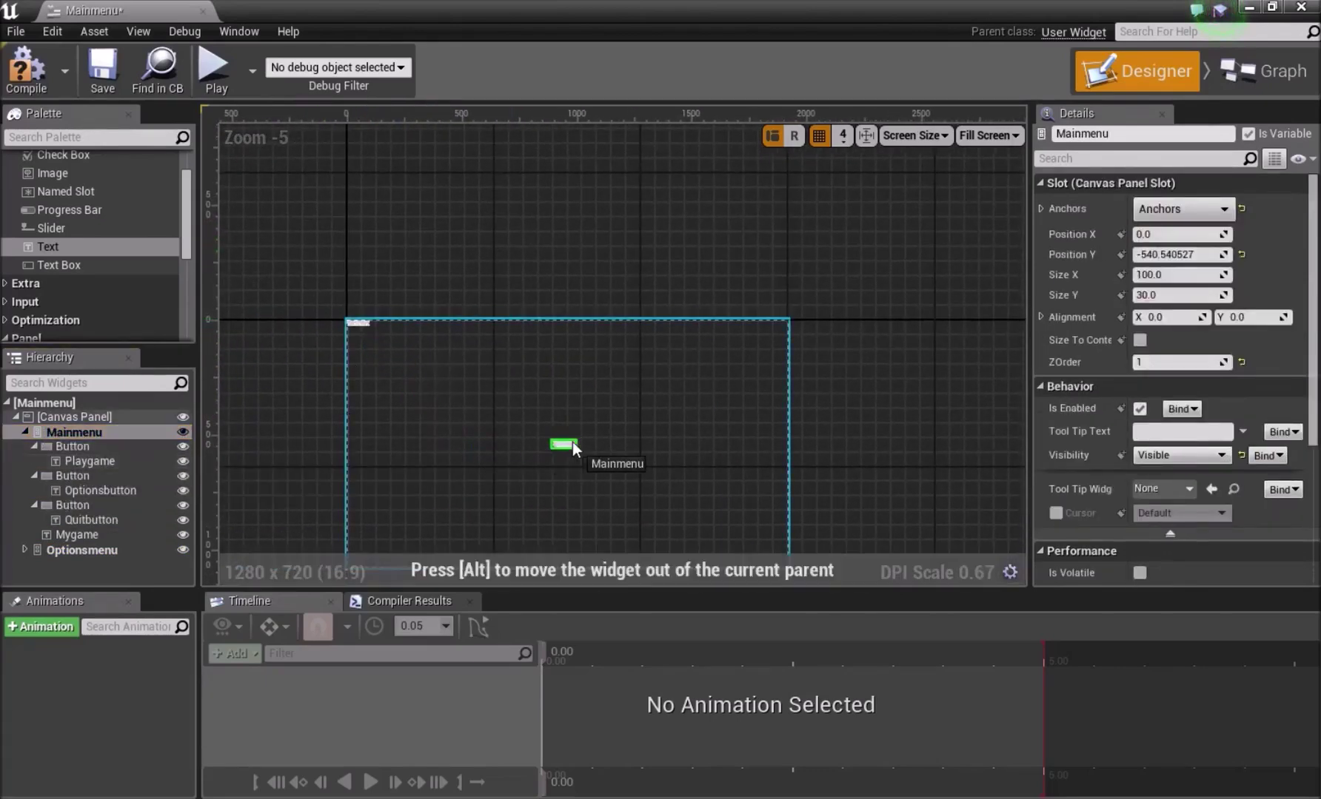
pyautogui.moveTo(564, 446); pyautogui.dragTo(661, 524)
pyautogui.moveTo(616, 470); pyautogui.dragTo(583, 438)
pyautogui.moveTo(510, 408); pyautogui.dragTo(501, 396)
# Move the Optionsmenu box over the Mainmenu box, at about X 704, Y -169, and resize it to about 540 by 378.
pyautogui.click(360, 323)
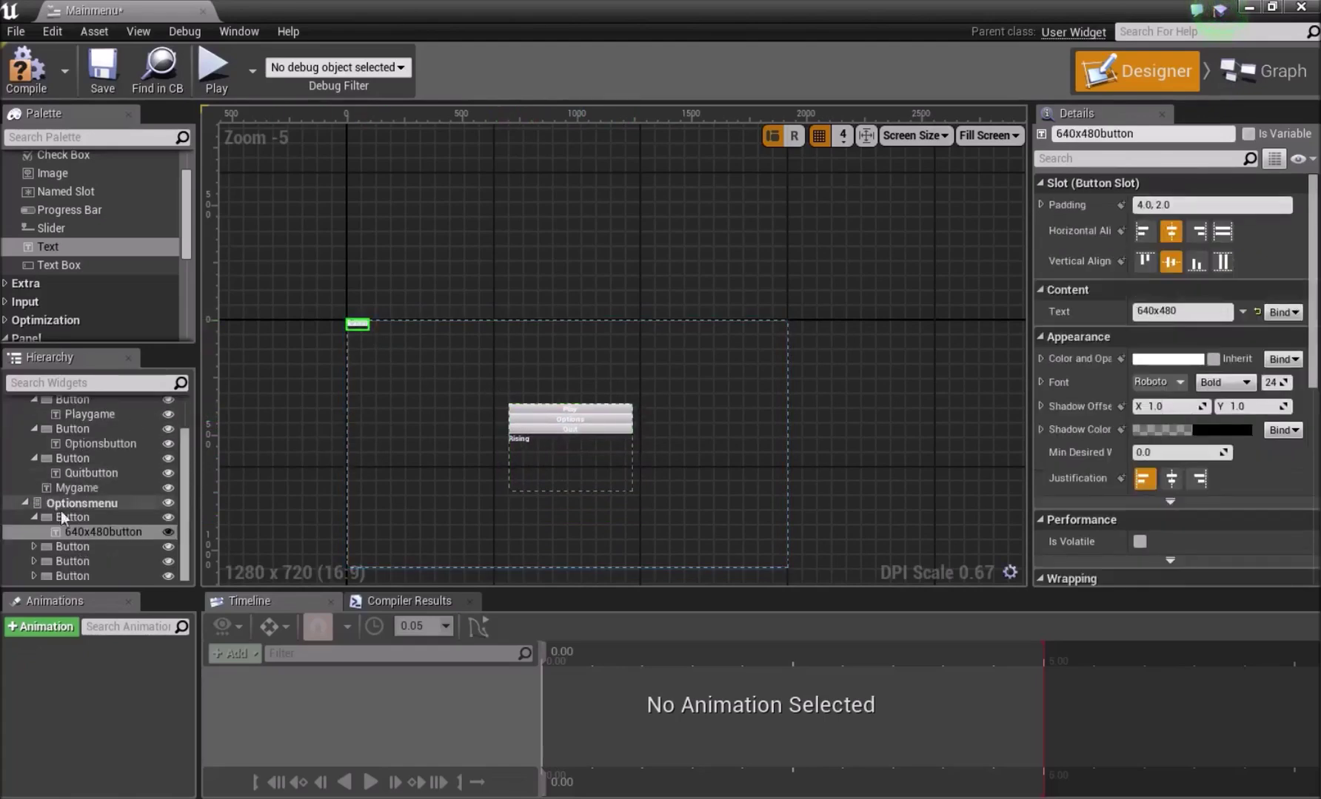
pyautogui.click(82, 505)
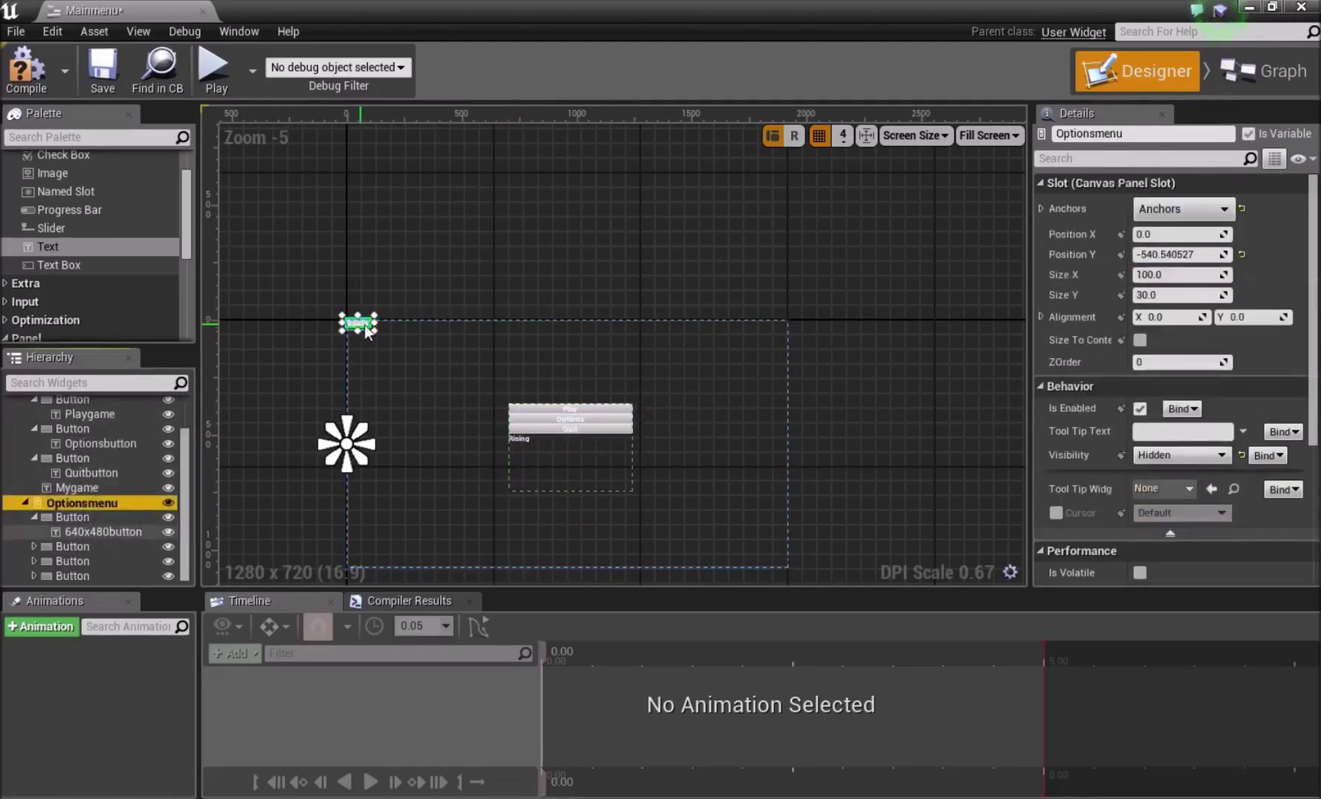
pyautogui.moveTo(362, 323); pyautogui.dragTo(650, 505)
pyautogui.moveTo(549, 442); pyautogui.dragTo(503, 398)
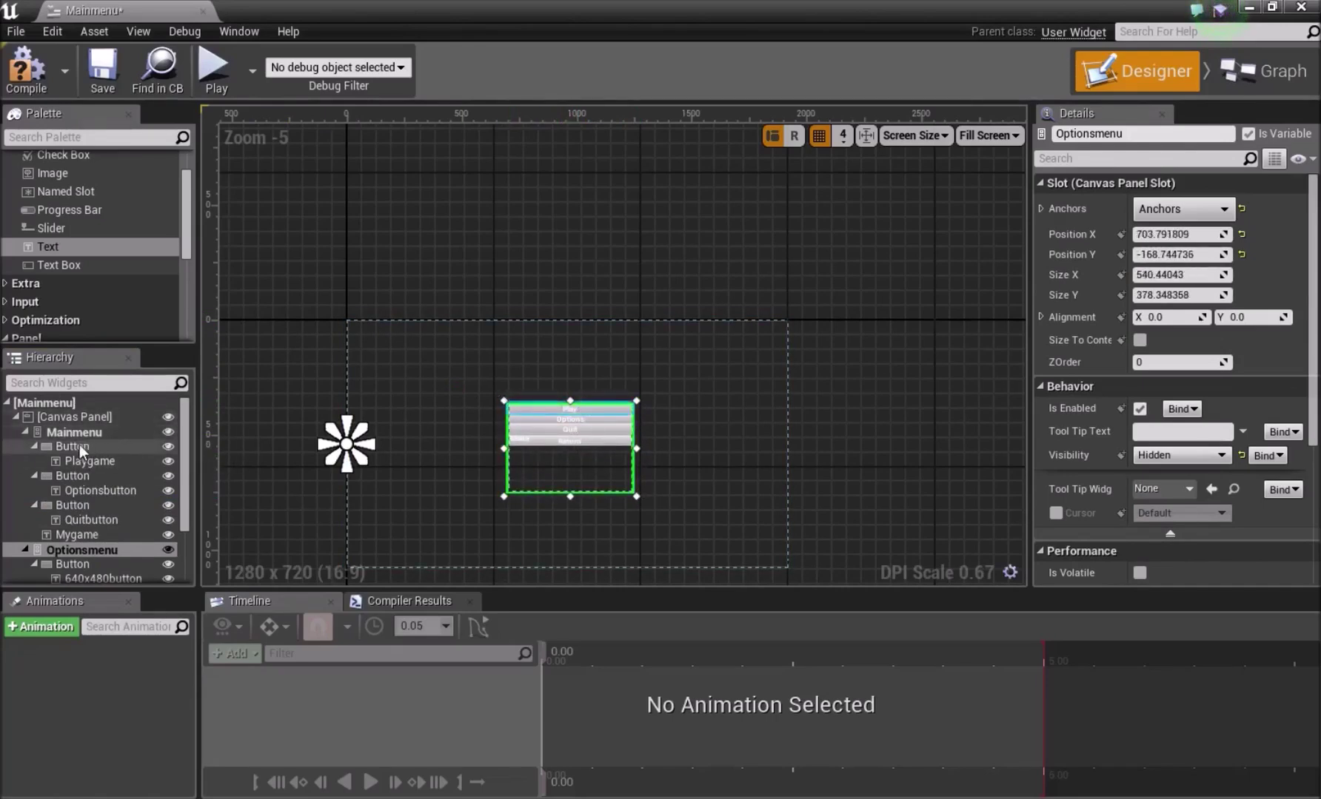
# Set the font size to 50 for all seven button text blocks in the Mainmenu and Optionsmenu boxes.
pyautogui.click(33, 448)
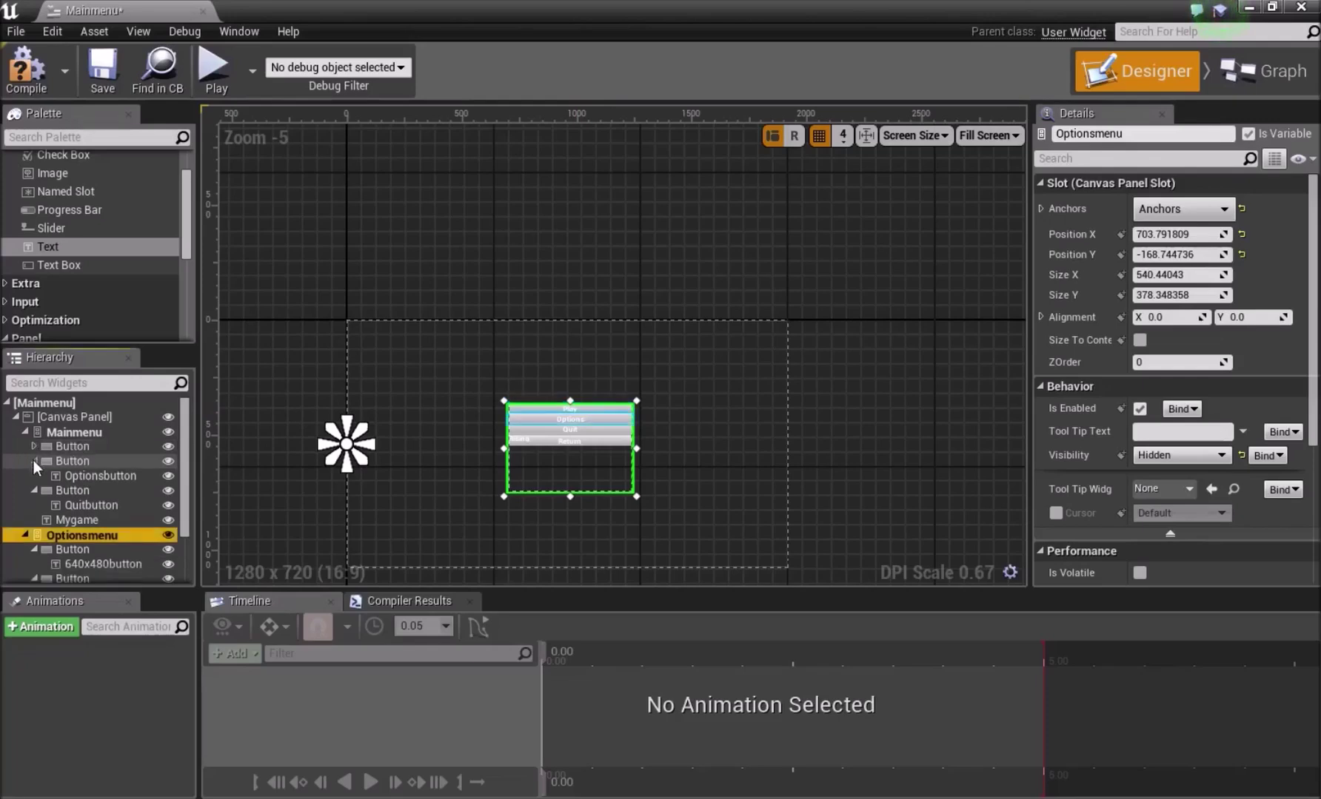
pyautogui.click(35, 447)
pyautogui.click(64, 459)
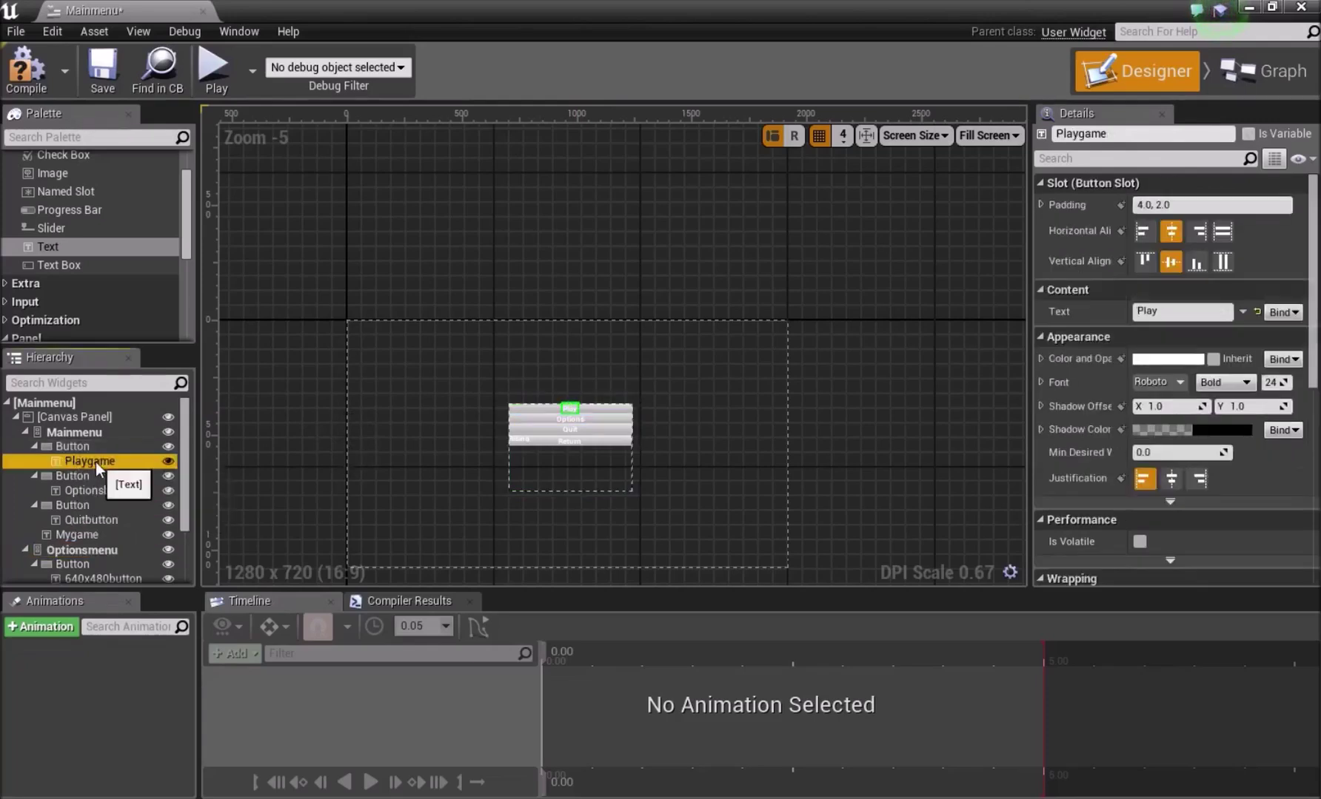
pyautogui.keyDown('ctrl'); pyautogui.click(93, 495); pyautogui.keyUp('ctrl')
pyautogui.keyDown('ctrl'); pyautogui.click(89, 521); pyautogui.keyUp('ctrl')
pyautogui.scroll(-2, 108, 481)
pyautogui.keyDown('ctrl'); pyautogui.click(107, 518); pyautogui.keyUp('ctrl')
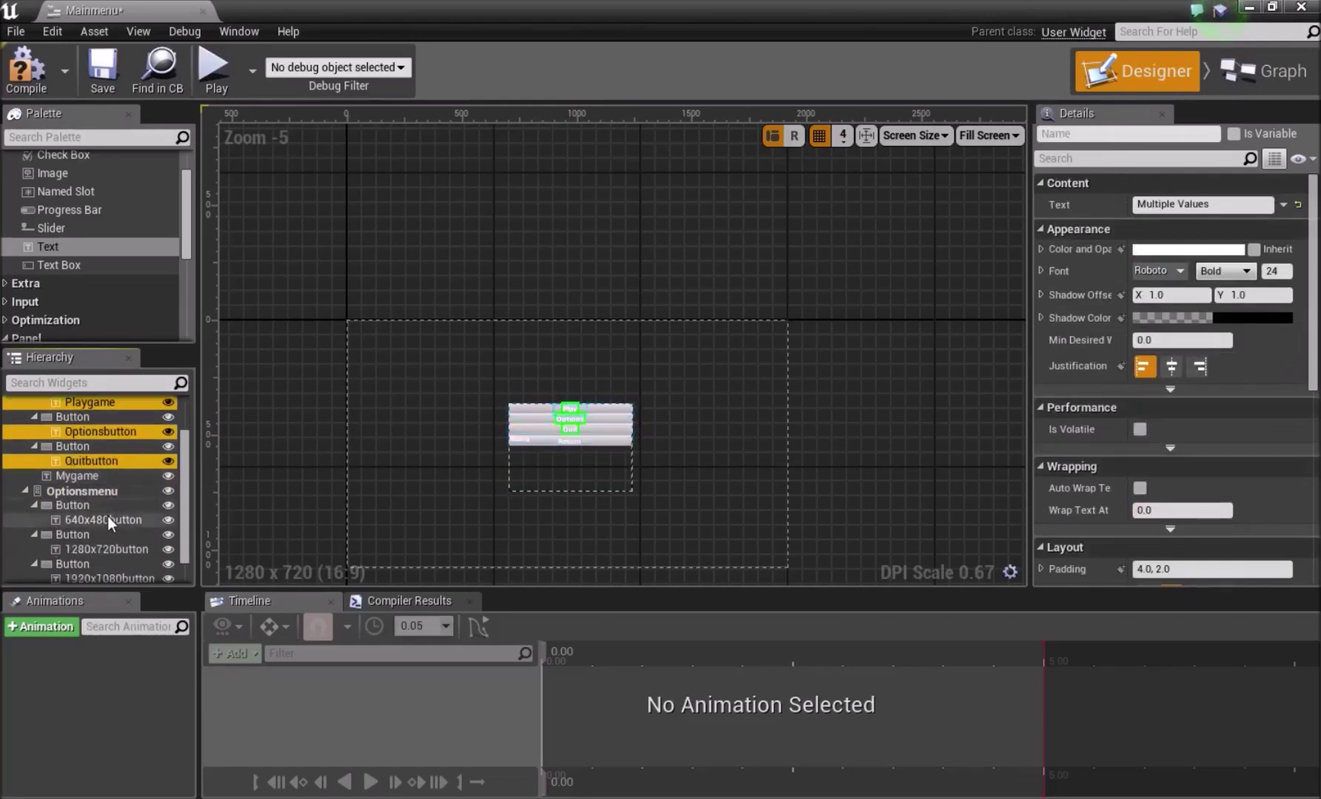
pyautogui.keyDown('ctrl'); pyautogui.click(103, 549); pyautogui.keyUp('ctrl')
pyautogui.scroll(-1, 106, 517)
pyautogui.keyDown('ctrl'); pyautogui.click(99, 550); pyautogui.keyUp('ctrl')
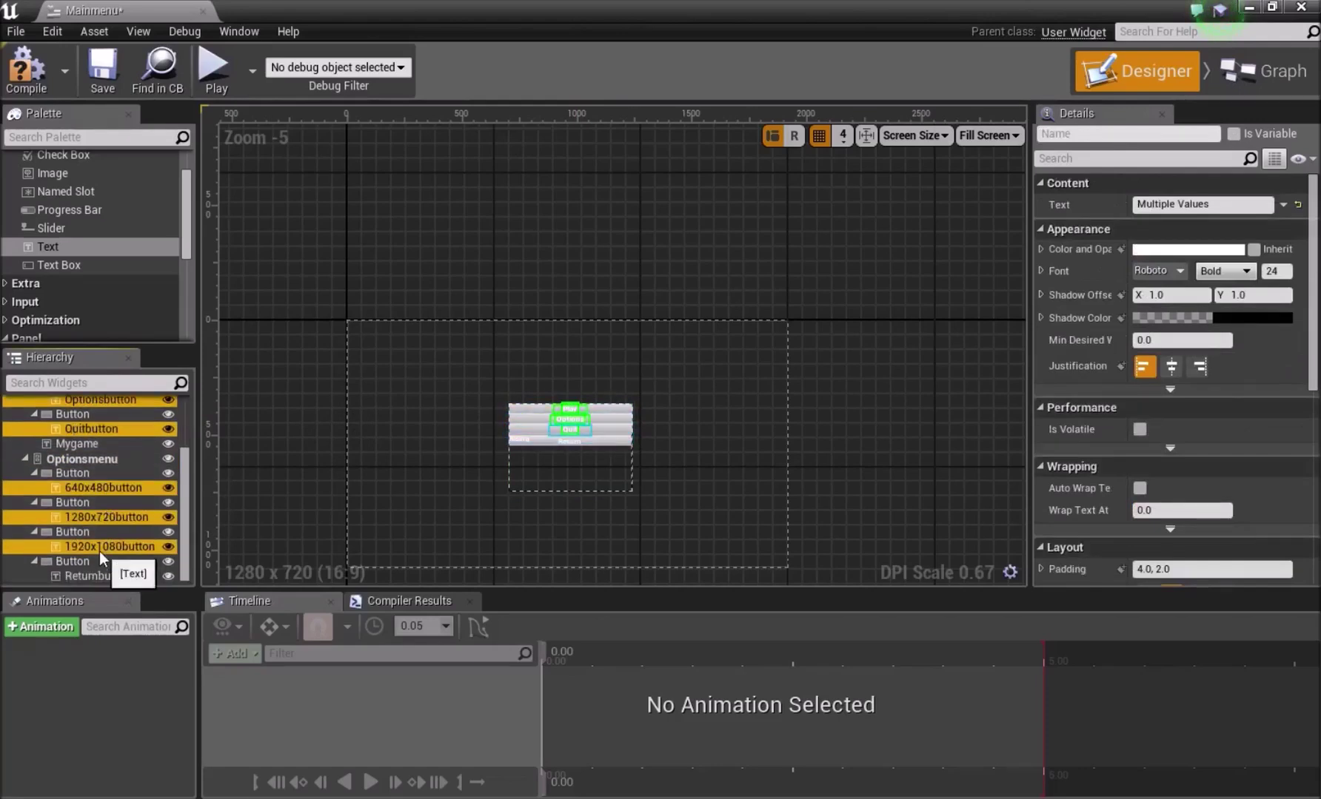
pyautogui.keyDown('ctrl'); pyautogui.click(100, 574); pyautogui.keyUp('ctrl')
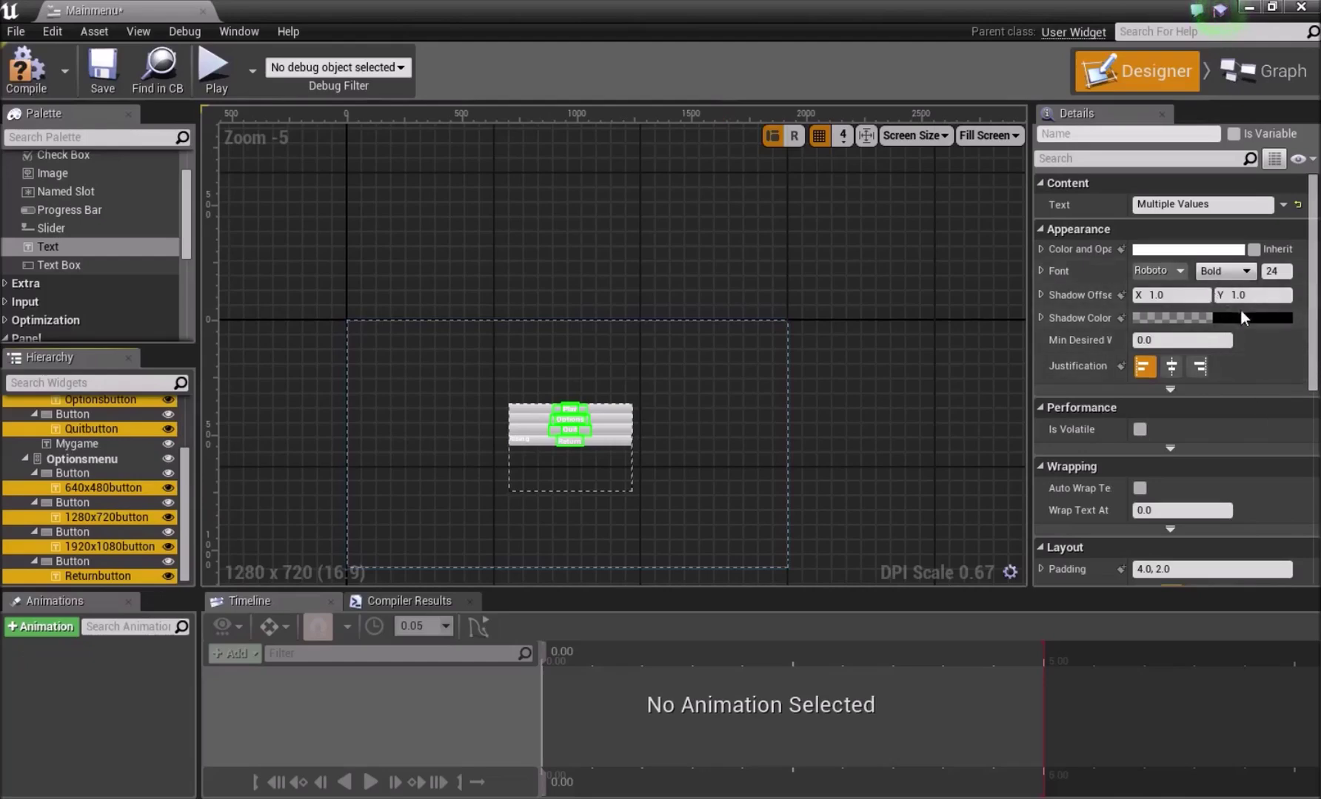
pyautogui.click(1268, 271)
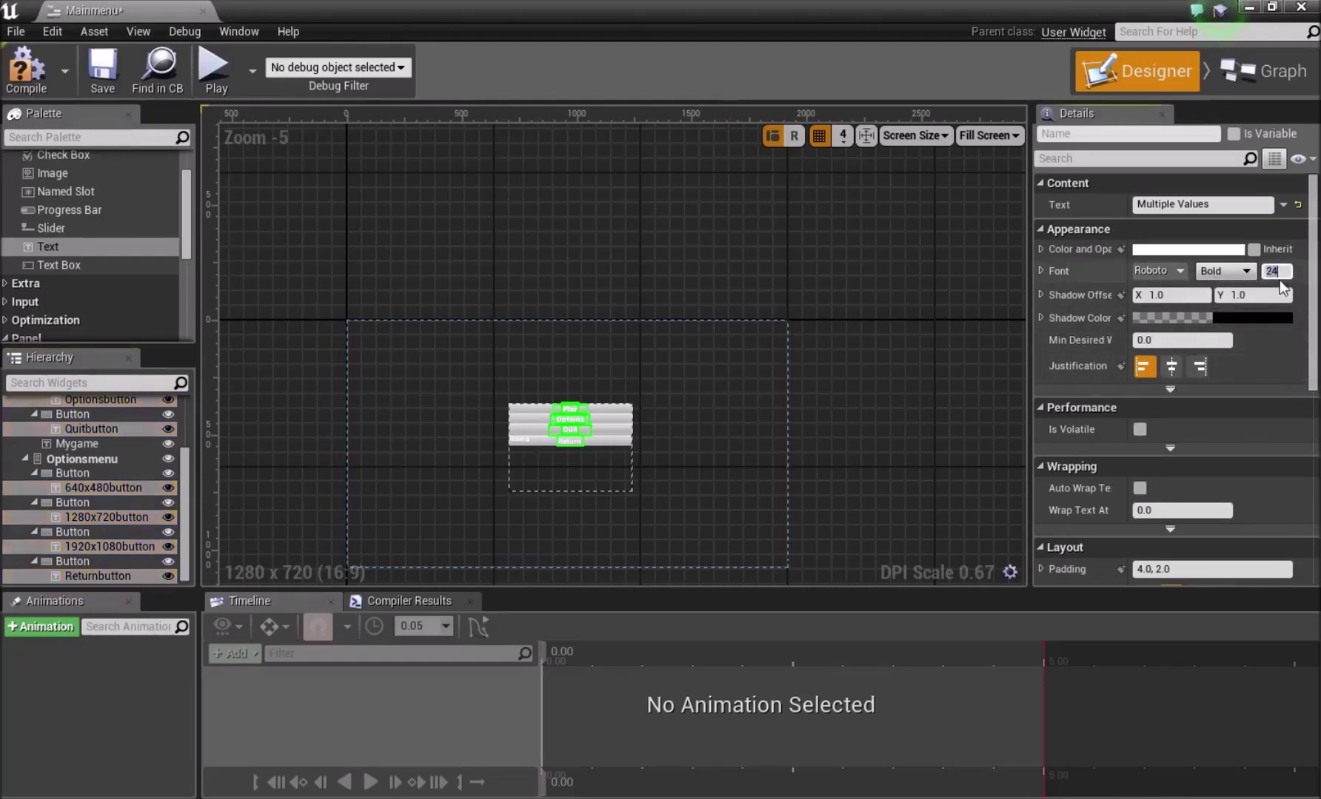
pyautogui.press('Return')
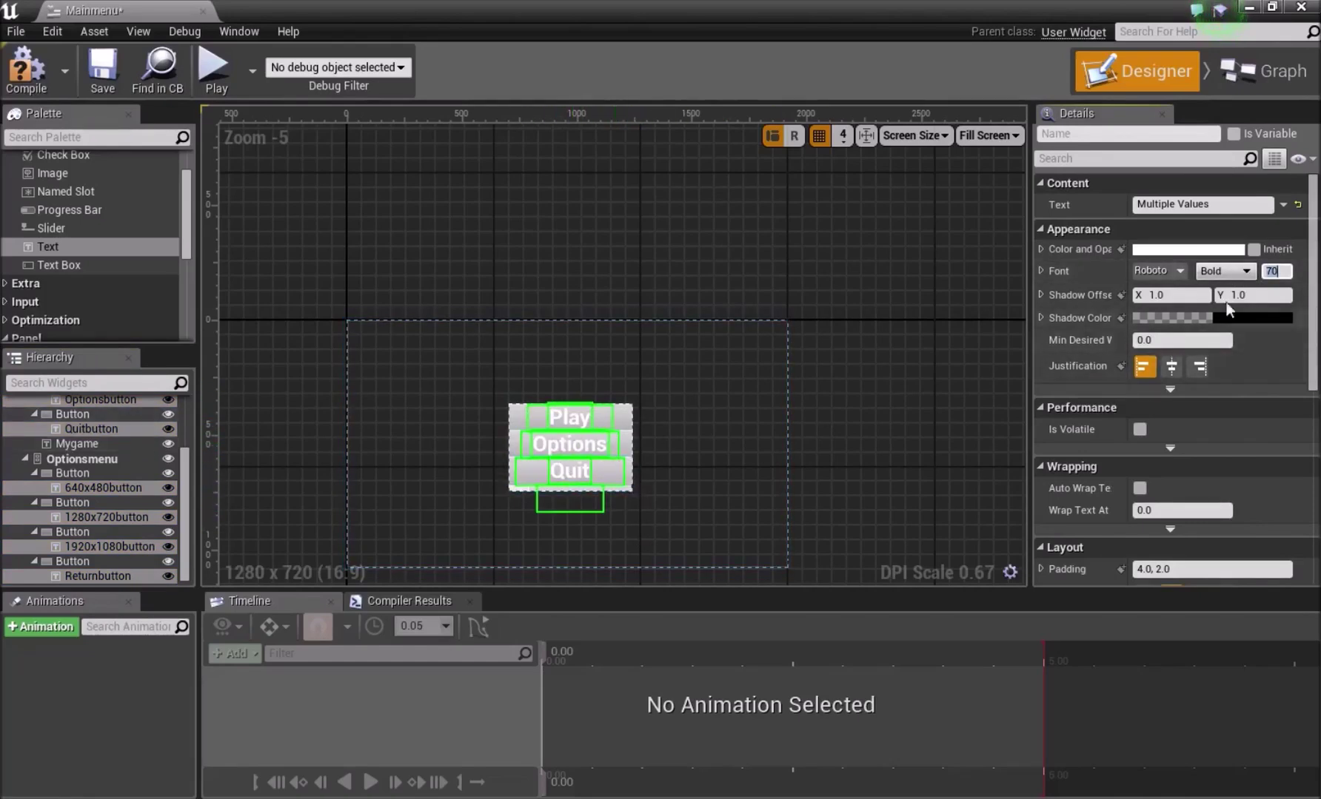
pyautogui.write('0')
pyautogui.press('Return')
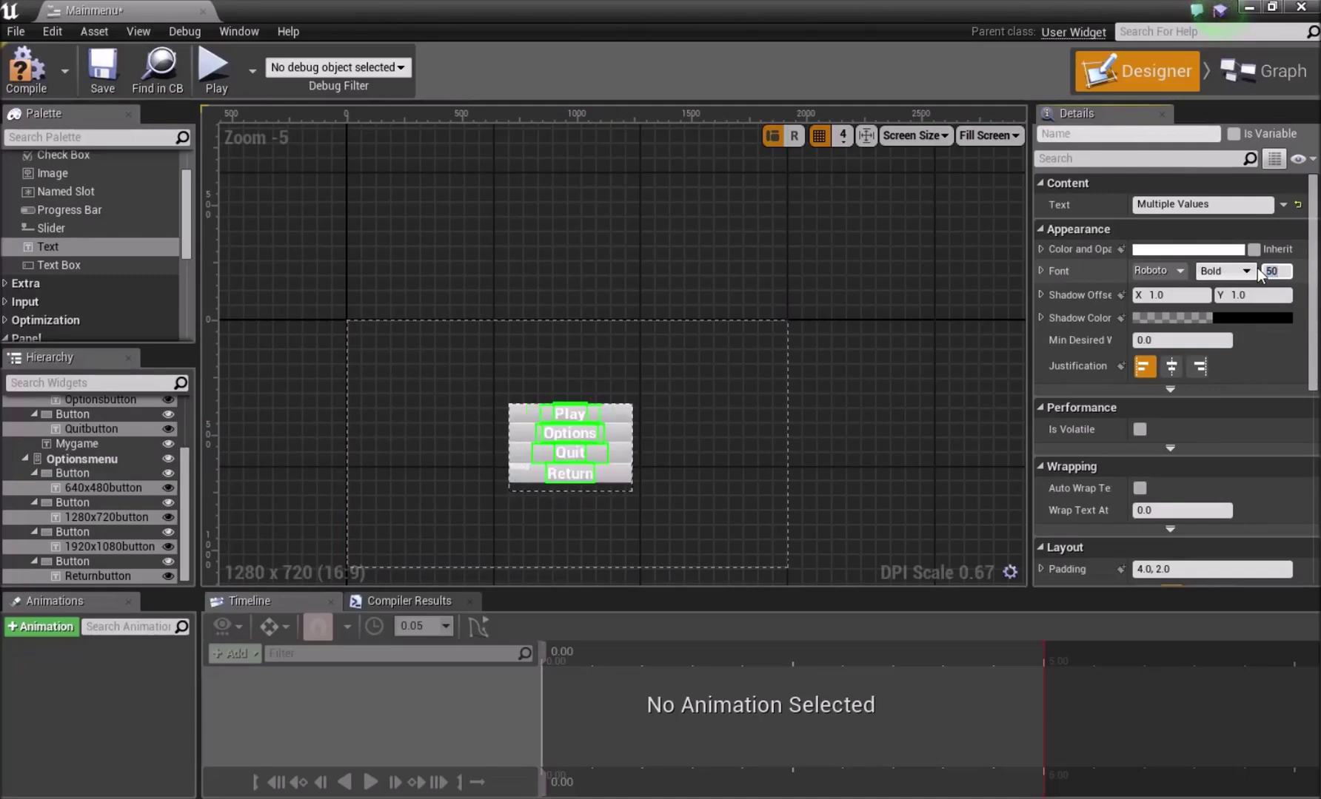
pyautogui.click(654, 373)
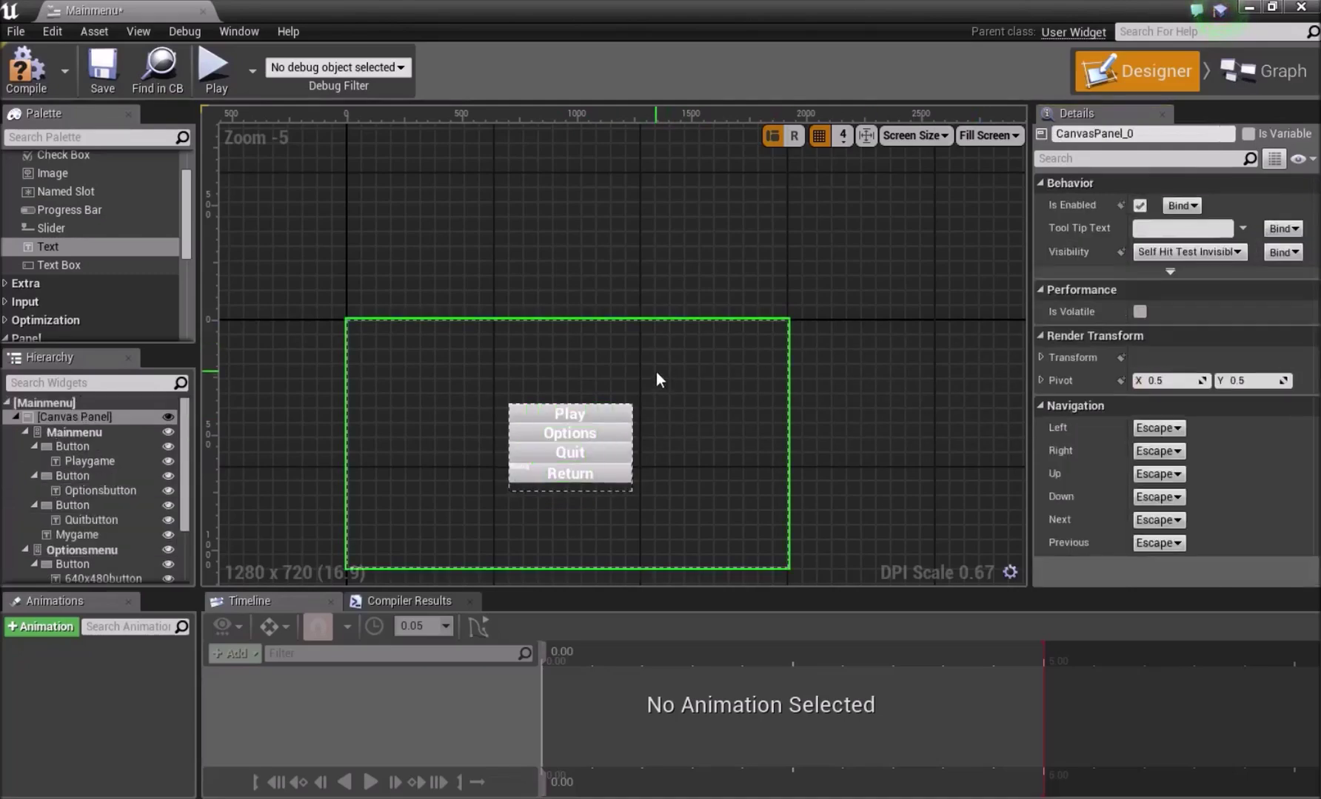
# Set the Mygame title text's font size to 50 and centre it horizontally.
pyautogui.scroll(4, 548, 468)
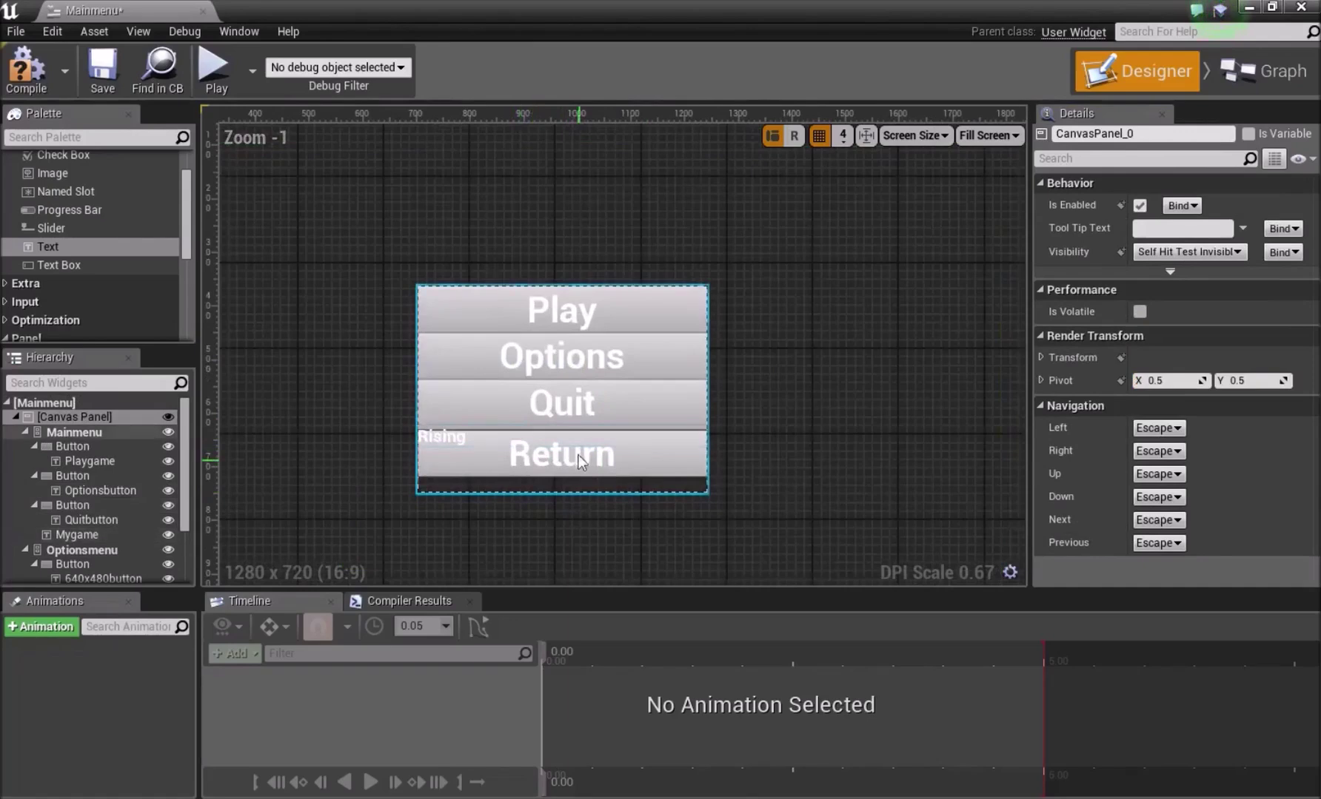
pyautogui.scroll(-2, 118, 506)
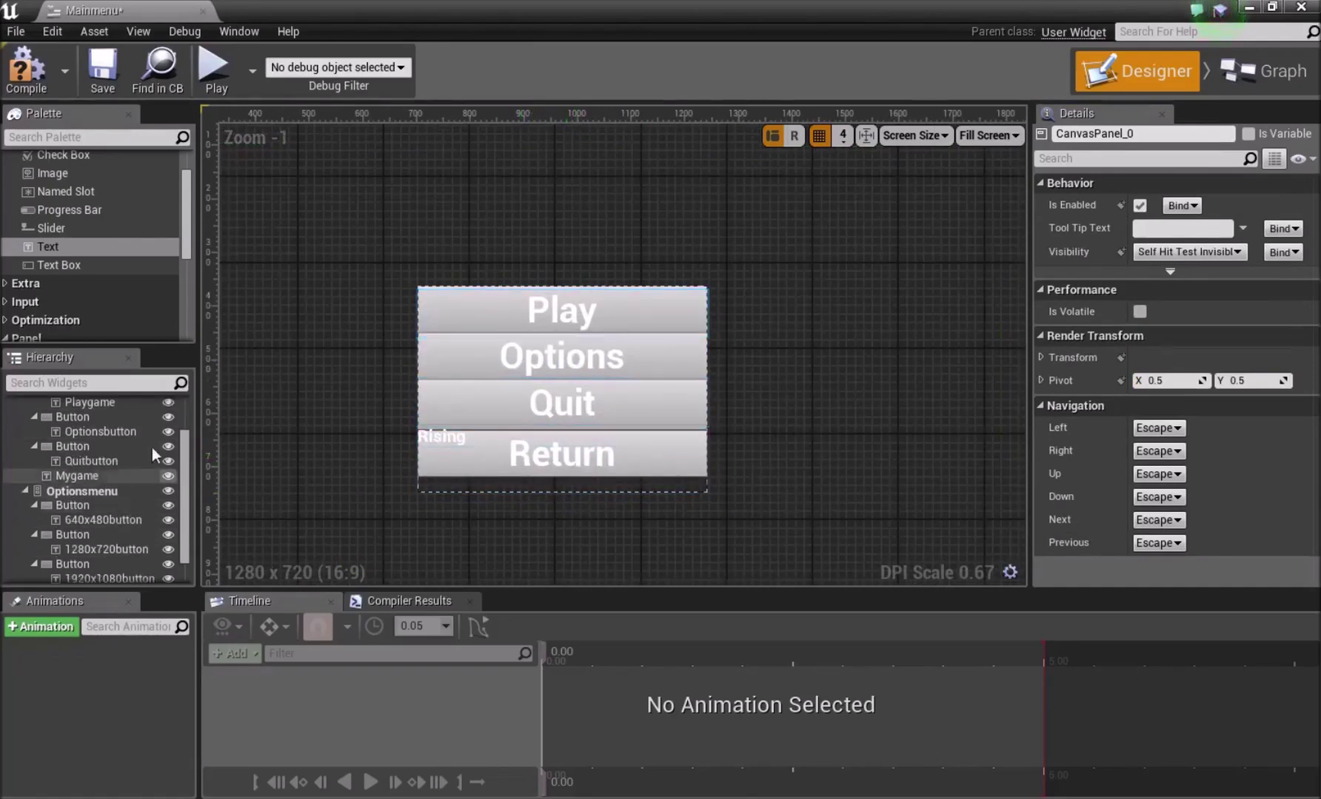
pyautogui.click(106, 474)
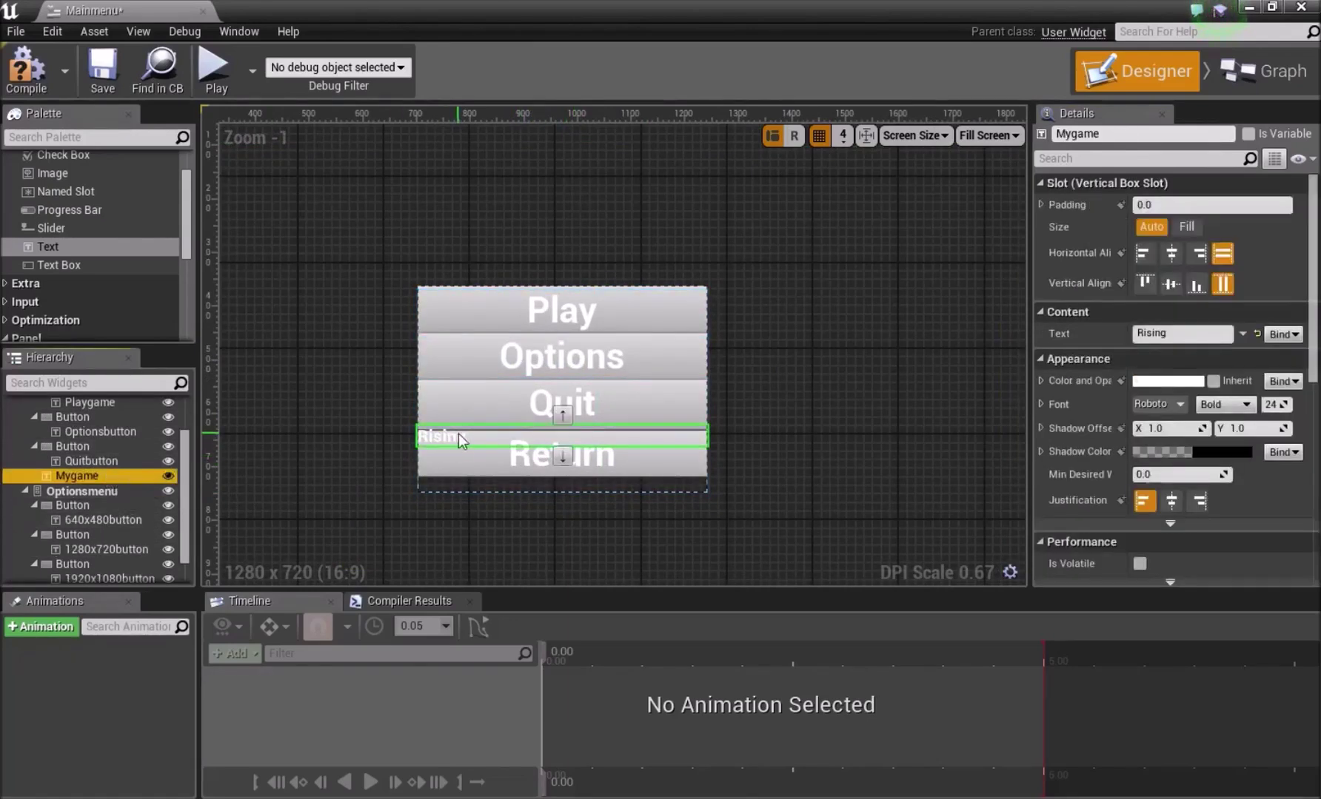
pyautogui.click(1271, 405)
pyautogui.write('50')
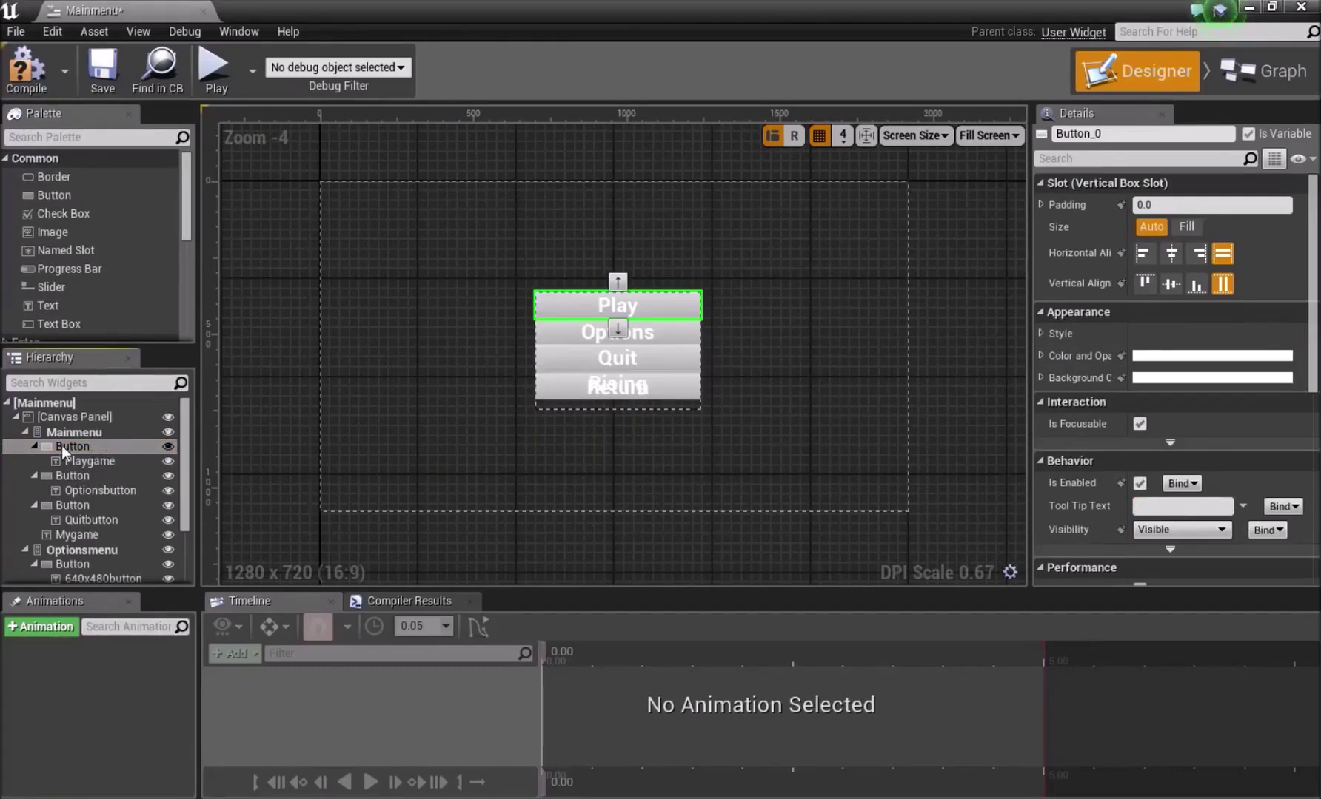
# Rename the three Mainmenu buttons Play, Options and Quit in order.
pyautogui.click(1112, 132)
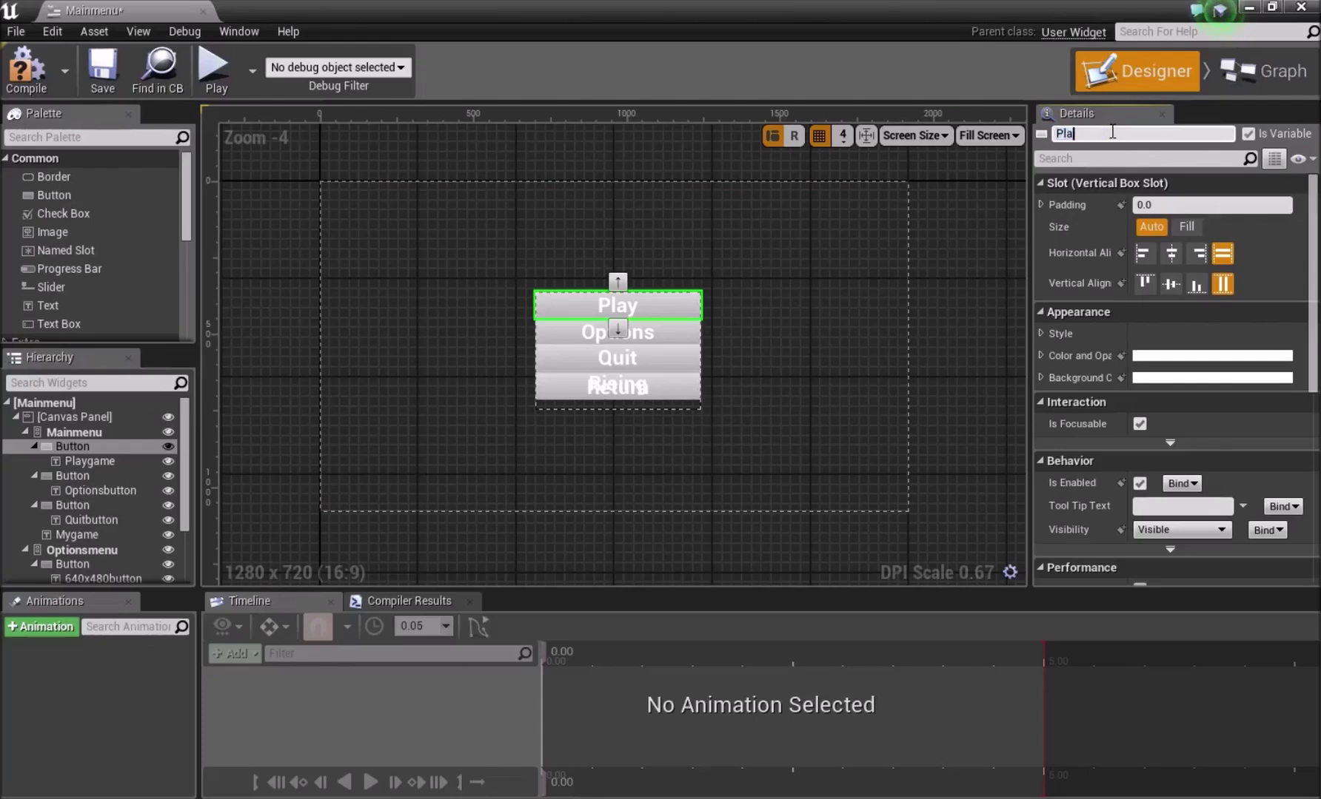
pyautogui.click(73, 475)
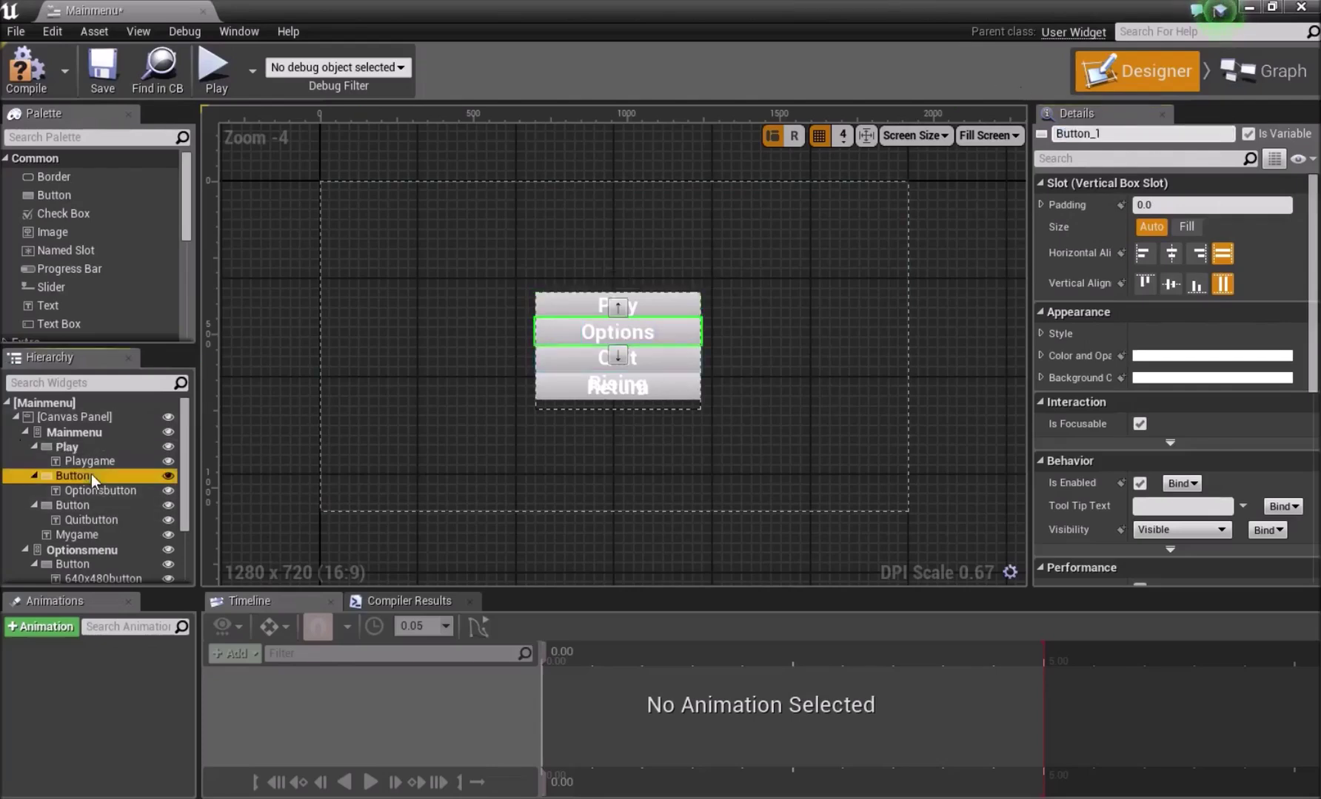
pyautogui.click(1182, 135)
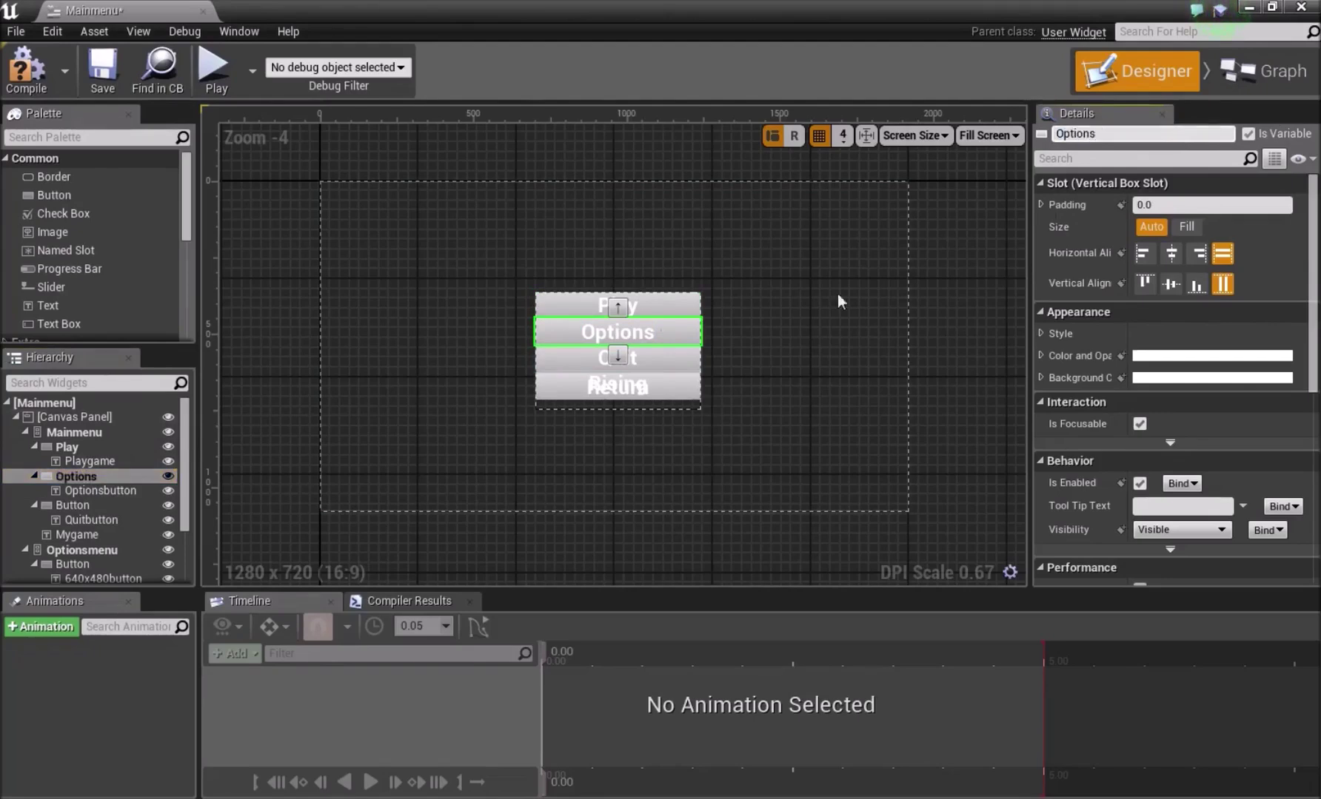
pyautogui.click(72, 504)
pyautogui.click(1154, 134)
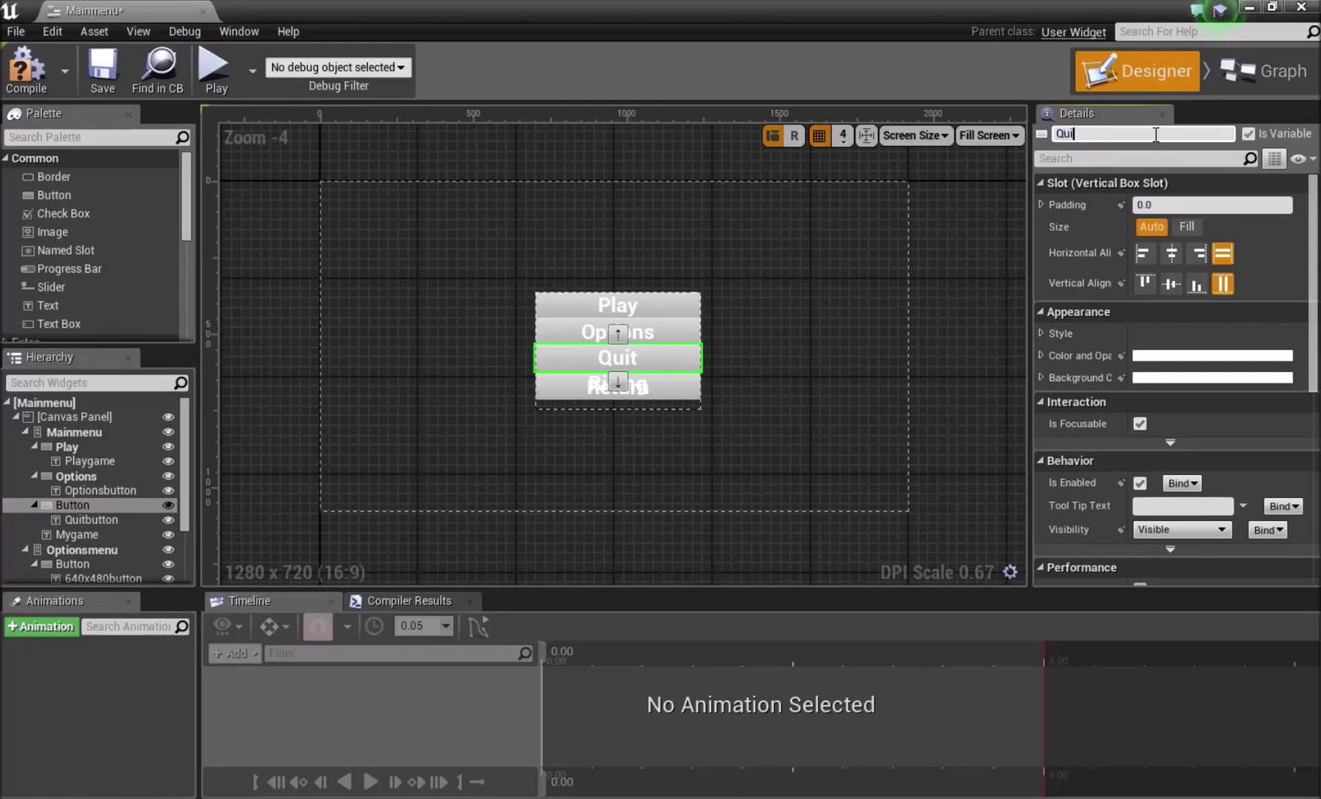
# Rename the first Optionsmenu button 640x480.
pyautogui.scroll(-2, 93, 511)
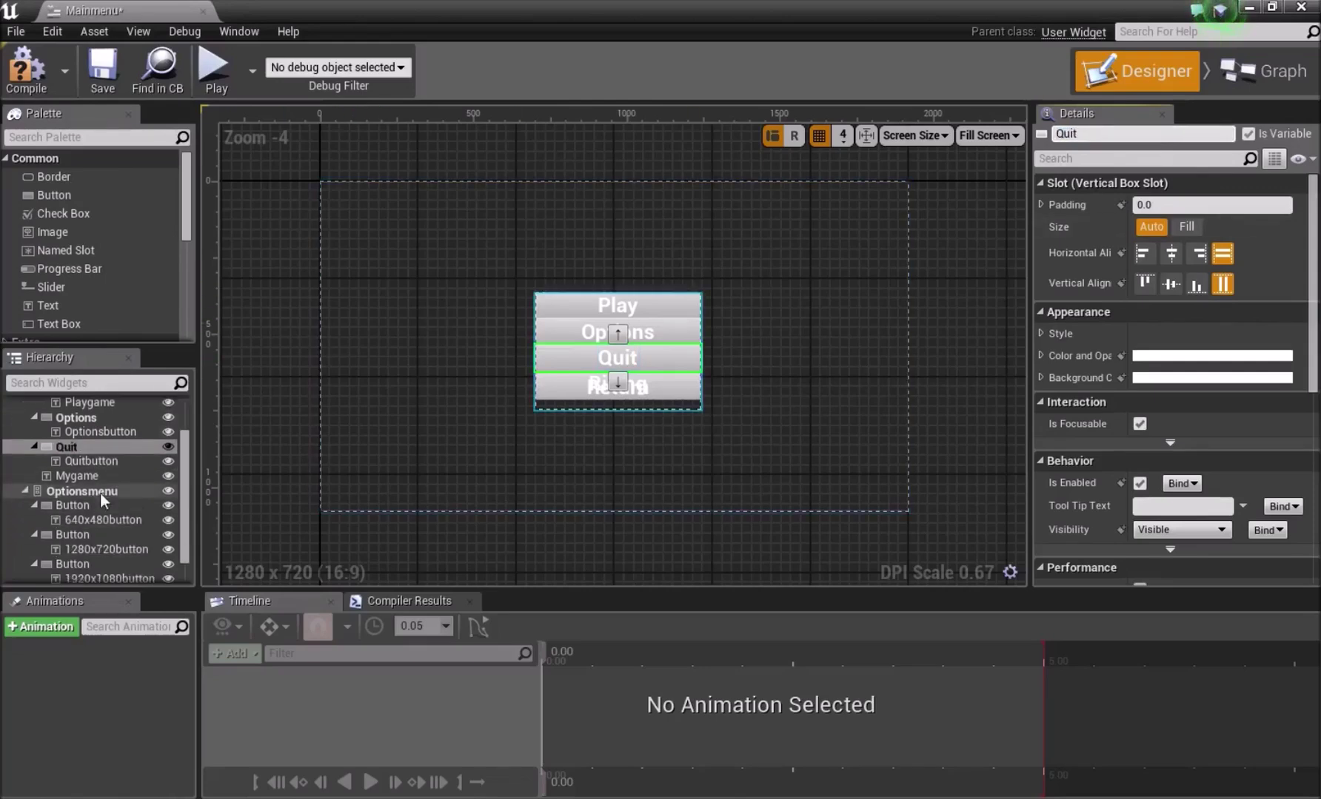
pyautogui.click(93, 511)
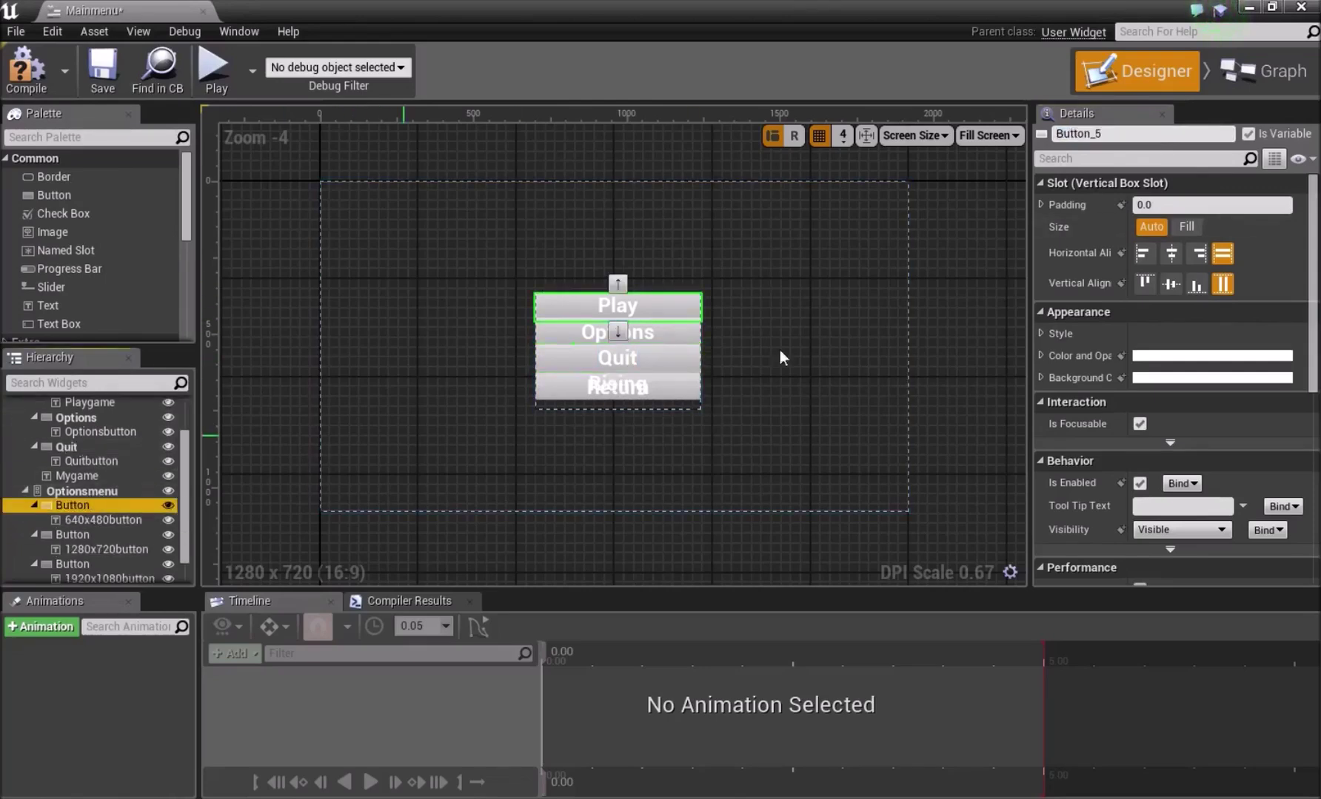
pyautogui.click(1128, 134)
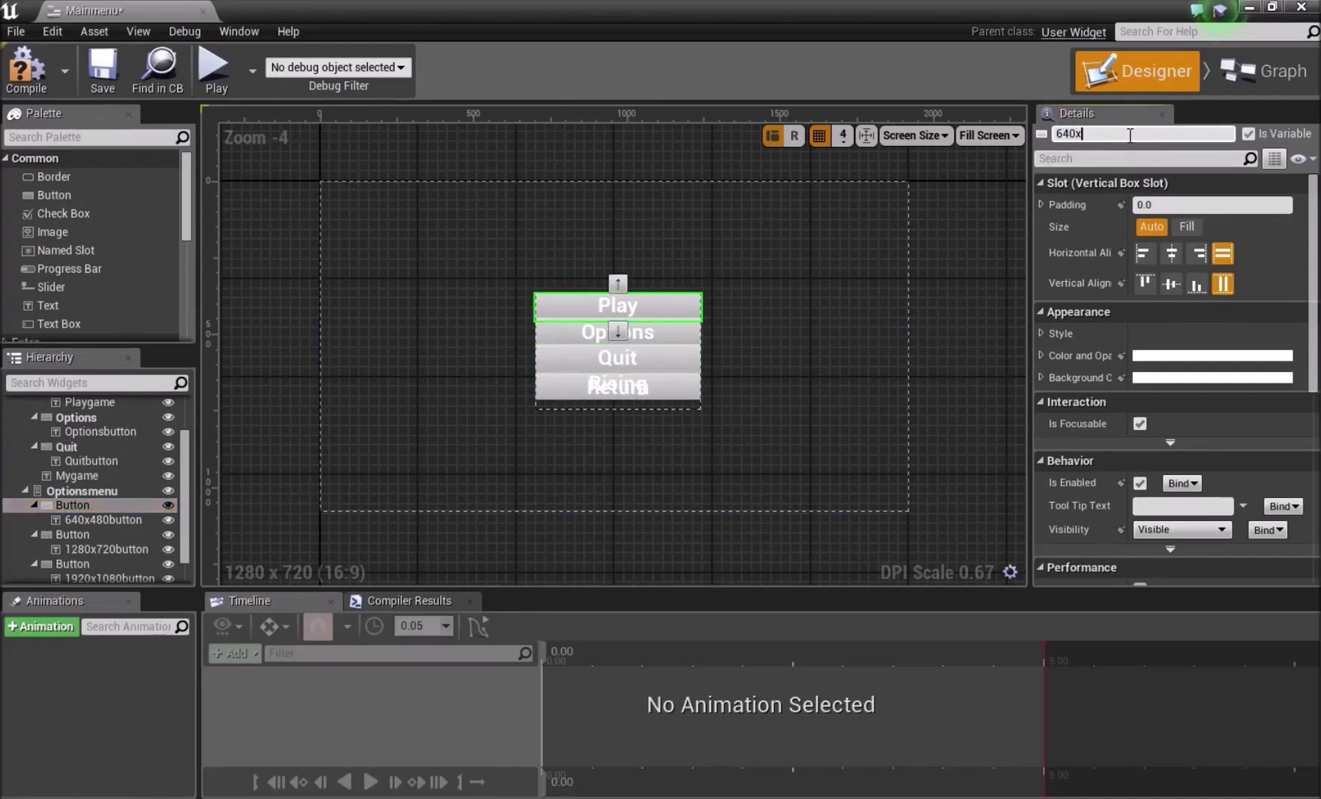
pyautogui.press('Return')
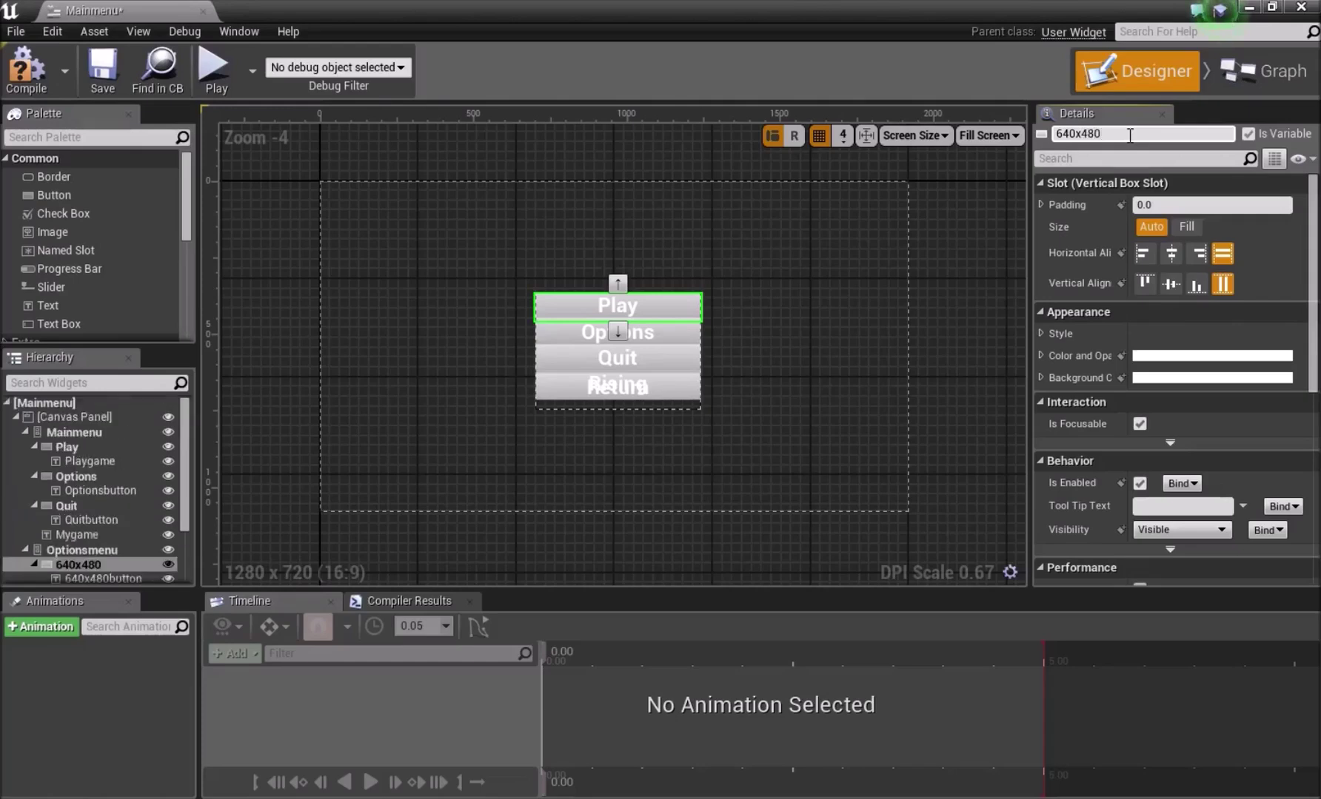
# Rename the second Optionsmenu button 1280x720 and the third one 1920x1080.
pyautogui.scroll(-3, 160, 430)
pyautogui.click(82, 505)
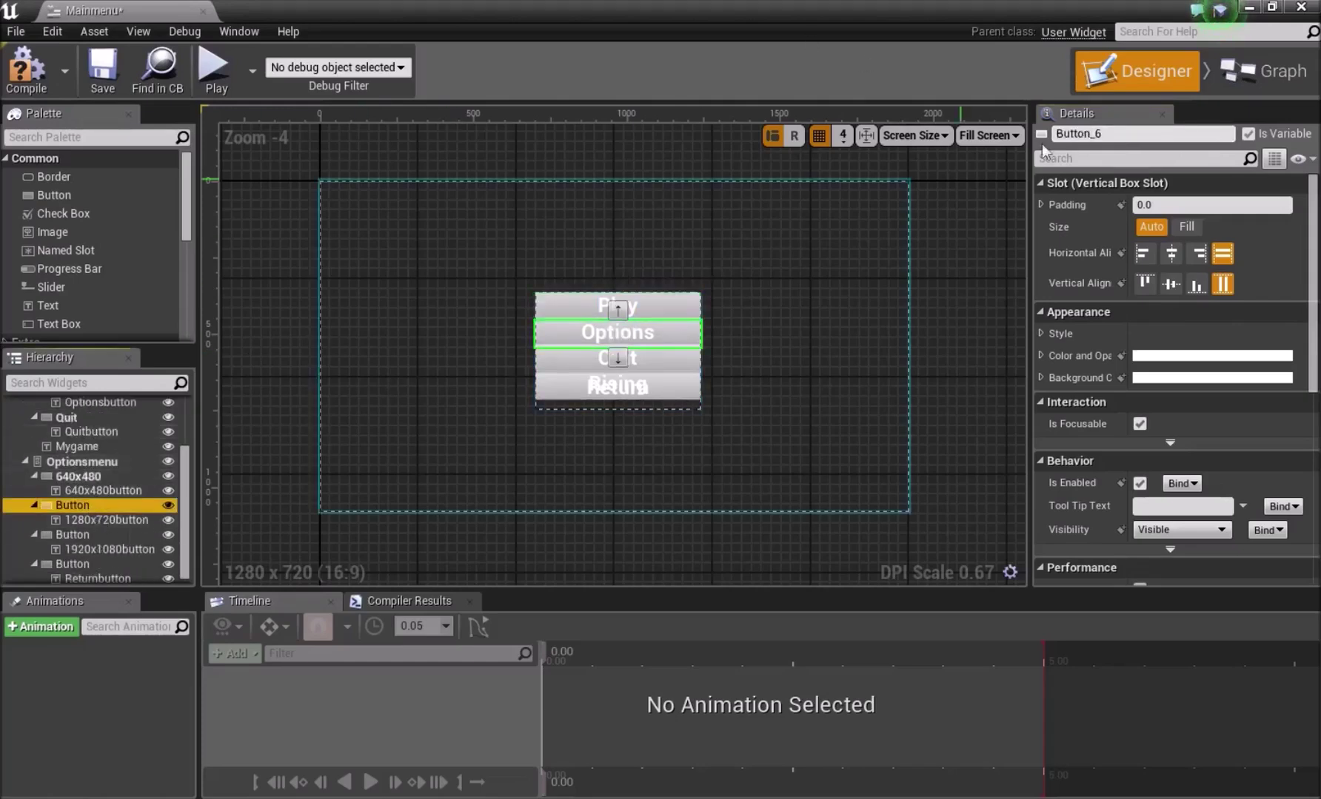
pyautogui.click(1098, 135)
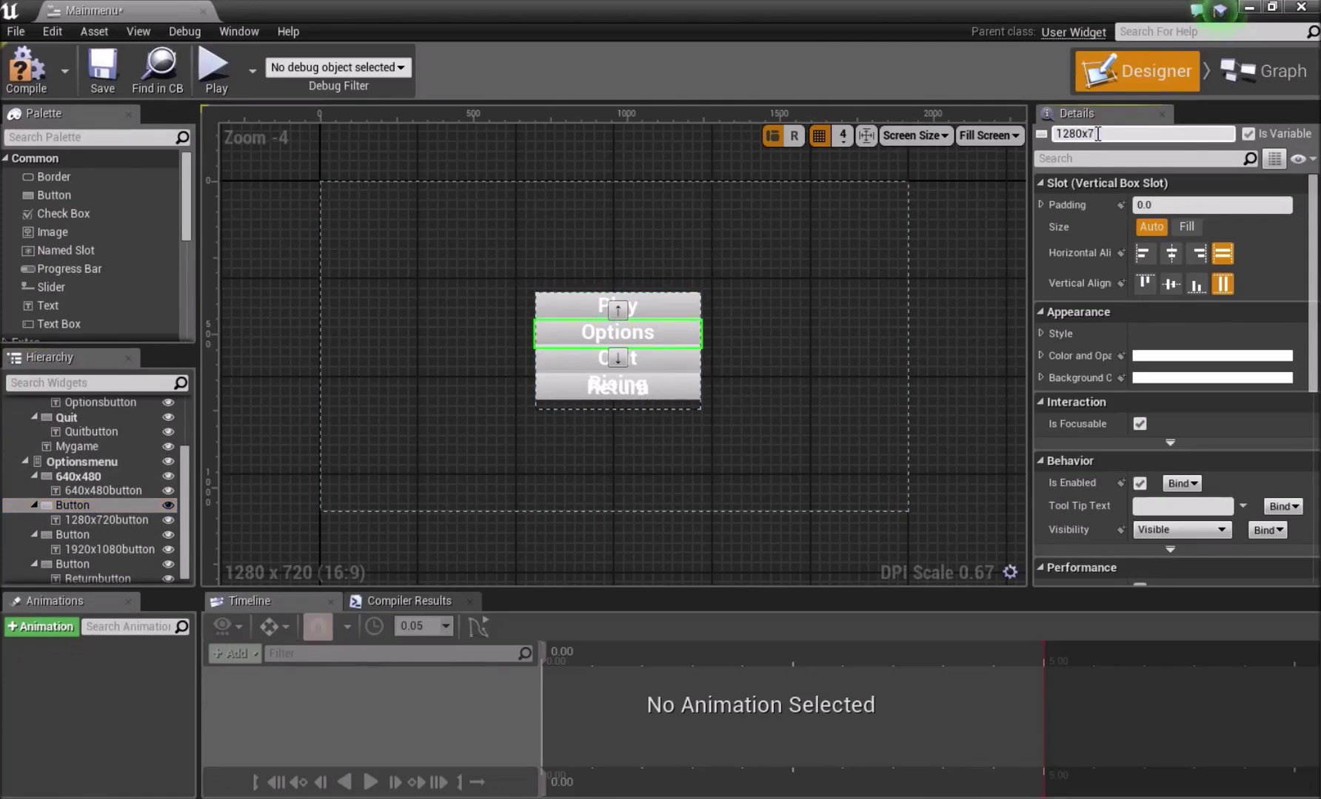
pyautogui.write('1280x720')
pyautogui.press('Return')
pyautogui.press('Down')
pyautogui.press('Down')
pyautogui.click(1115, 132)
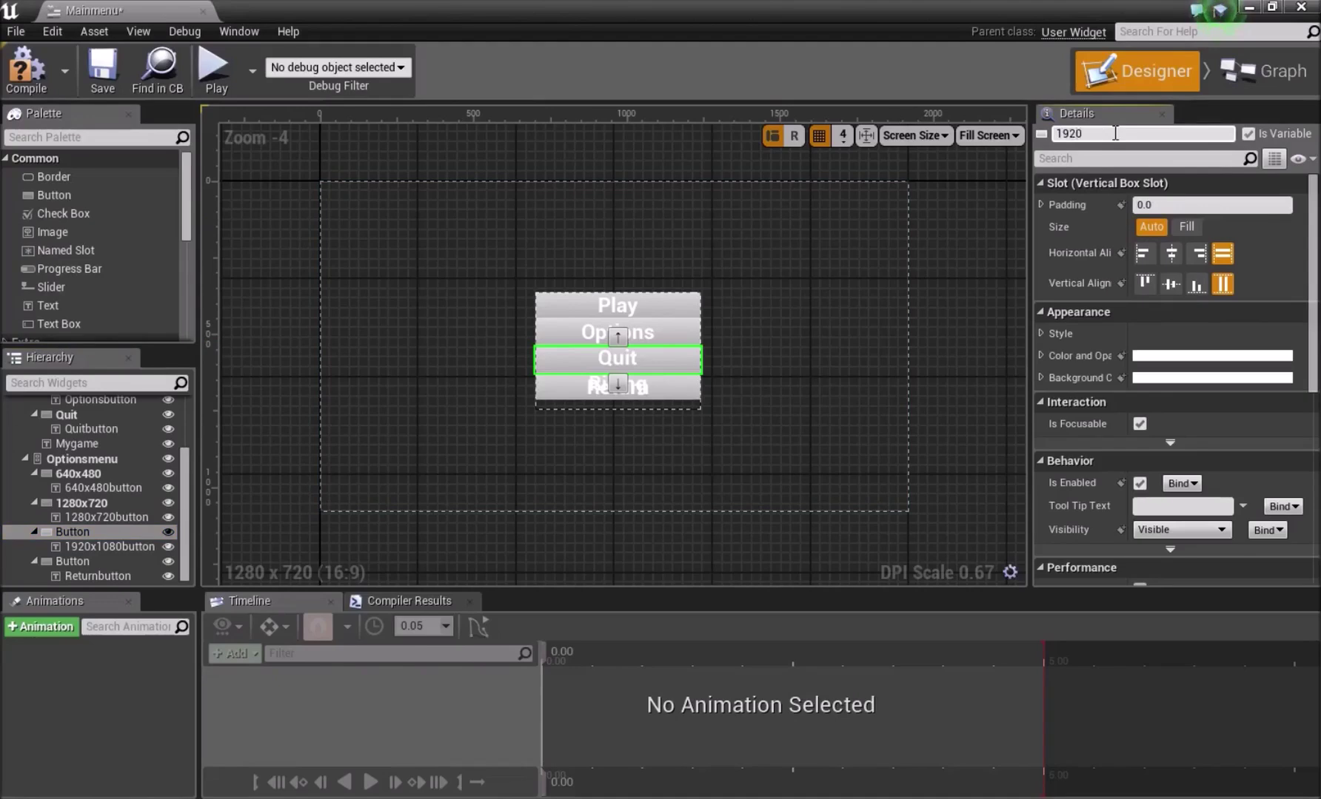
pyautogui.press('Return')
# Rename the last Optionsmenu button Return.
pyautogui.press('Down')
pyautogui.press('Down')
pyautogui.click(1092, 134)
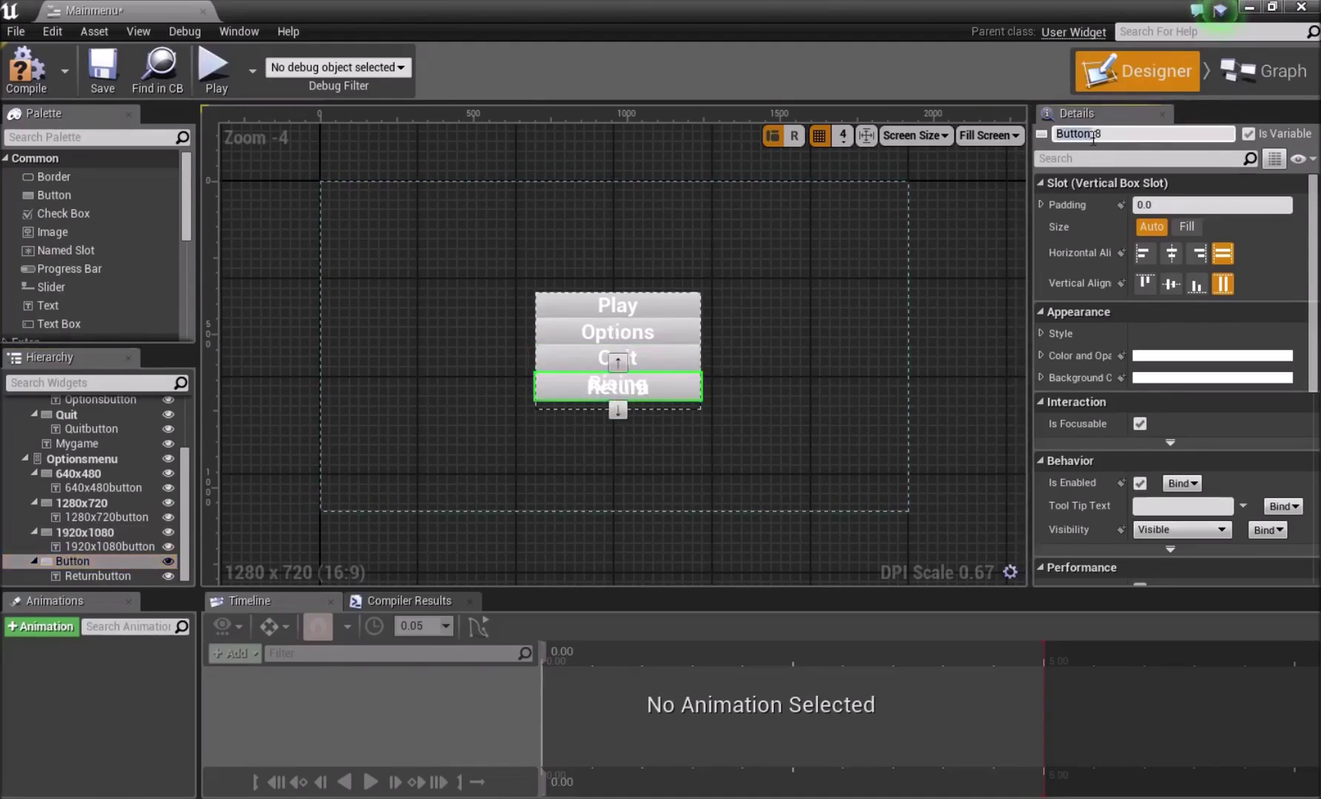
pyautogui.press('BackSpace')
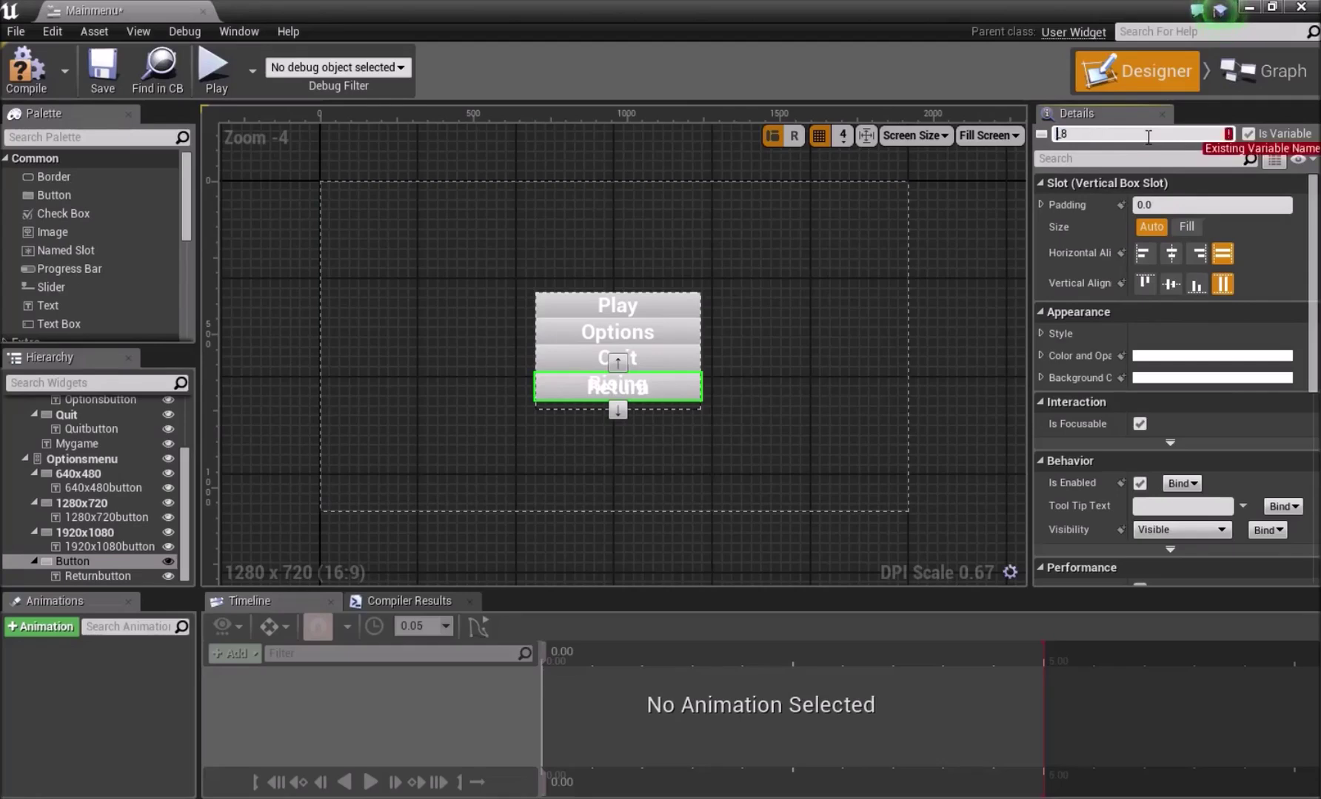
pyautogui.press('Delete')
pyautogui.press('Delete')
pyautogui.write('Return')
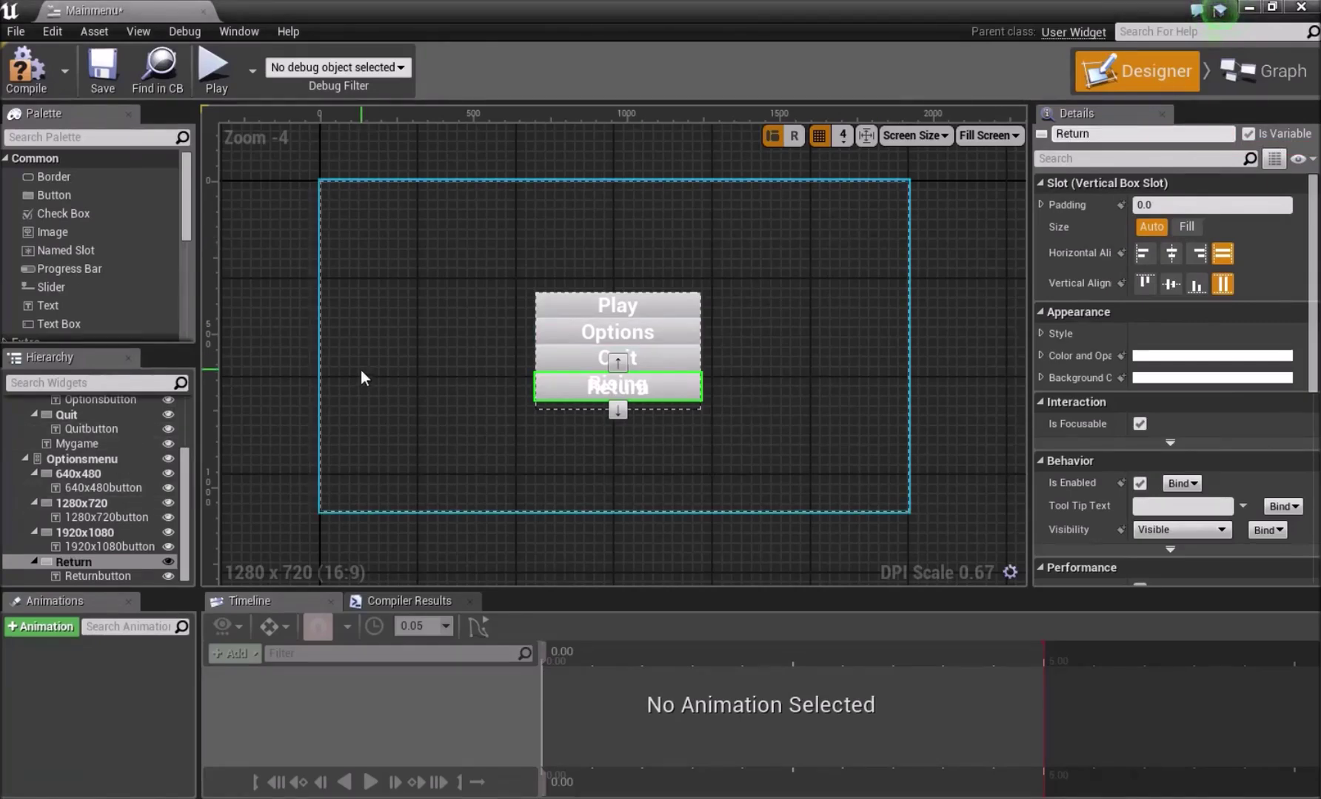
# Add an OnClicked event for the Play button in the widget's event graph.
pyautogui.click(1274, 68)
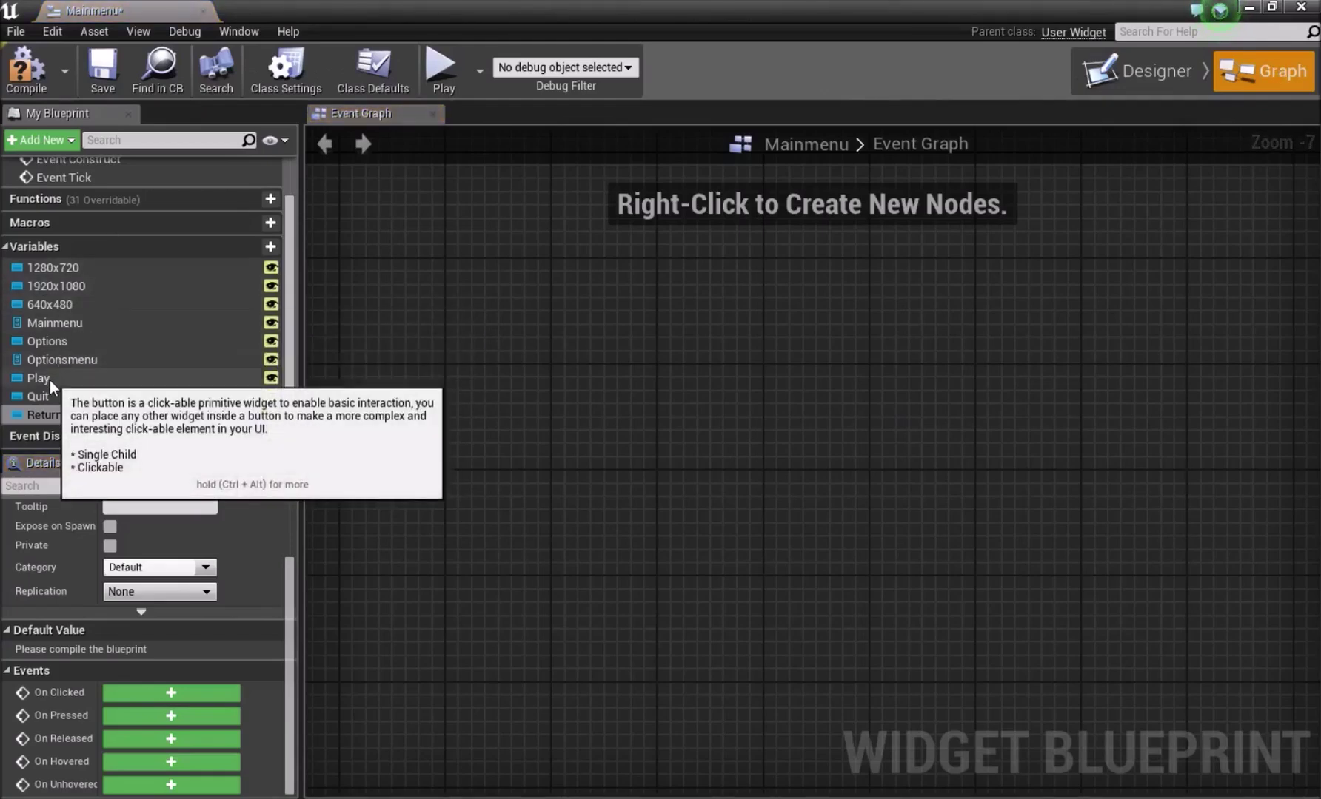
pyautogui.click(73, 378)
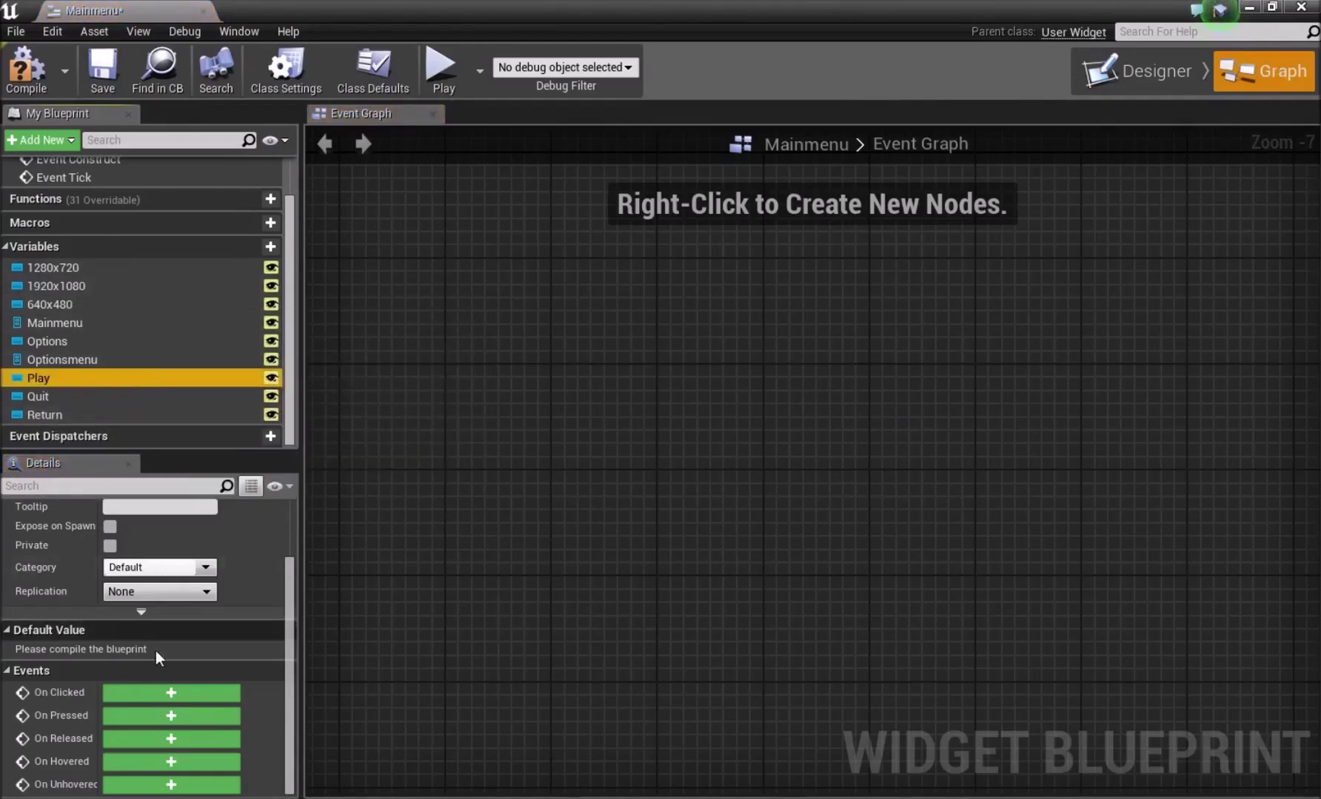
pyautogui.click(160, 691)
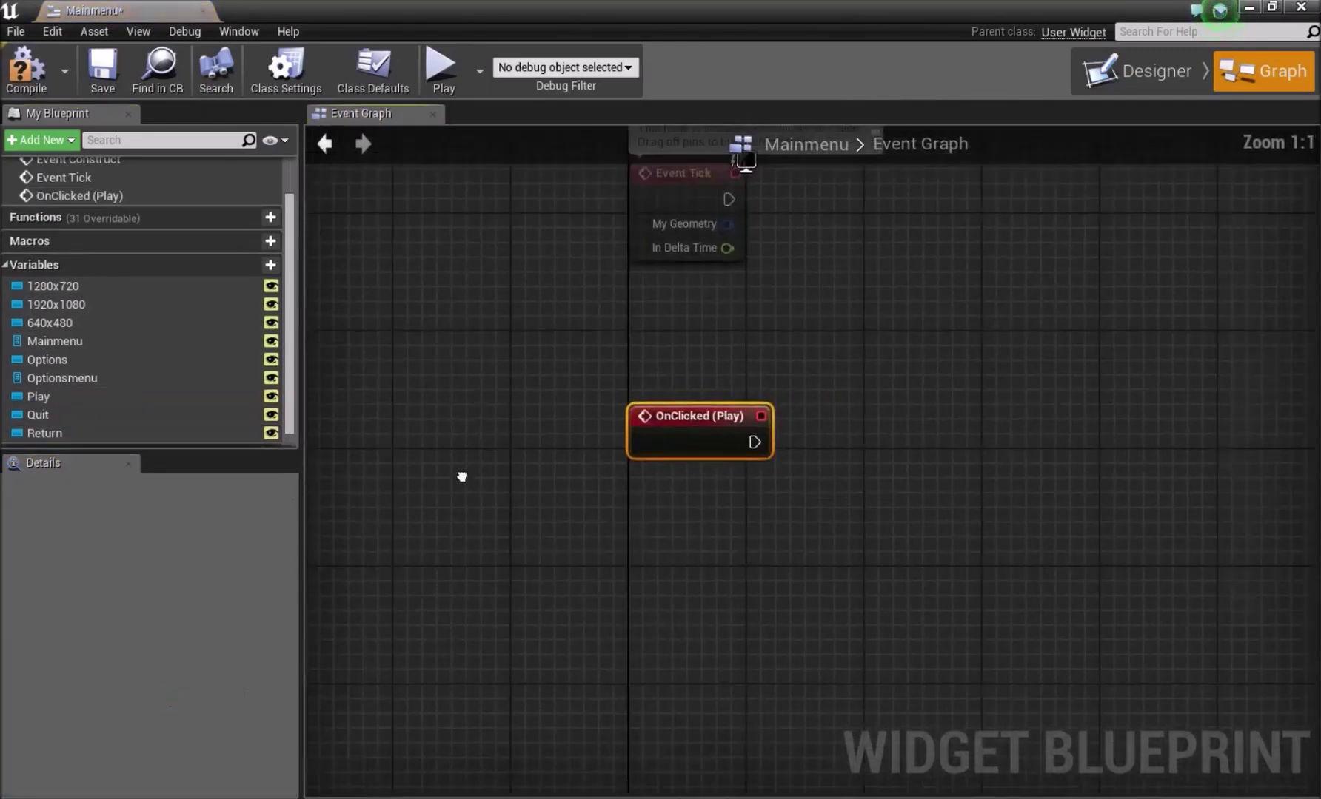
pyautogui.moveTo(663, 420); pyautogui.dragTo(528, 402)
# Add an Open Level node and connect it to the OnClicked (Play) event.
pyautogui.moveTo(523, 401); pyautogui.dragTo(514, 371, button='right')
pyautogui.write('open lev')
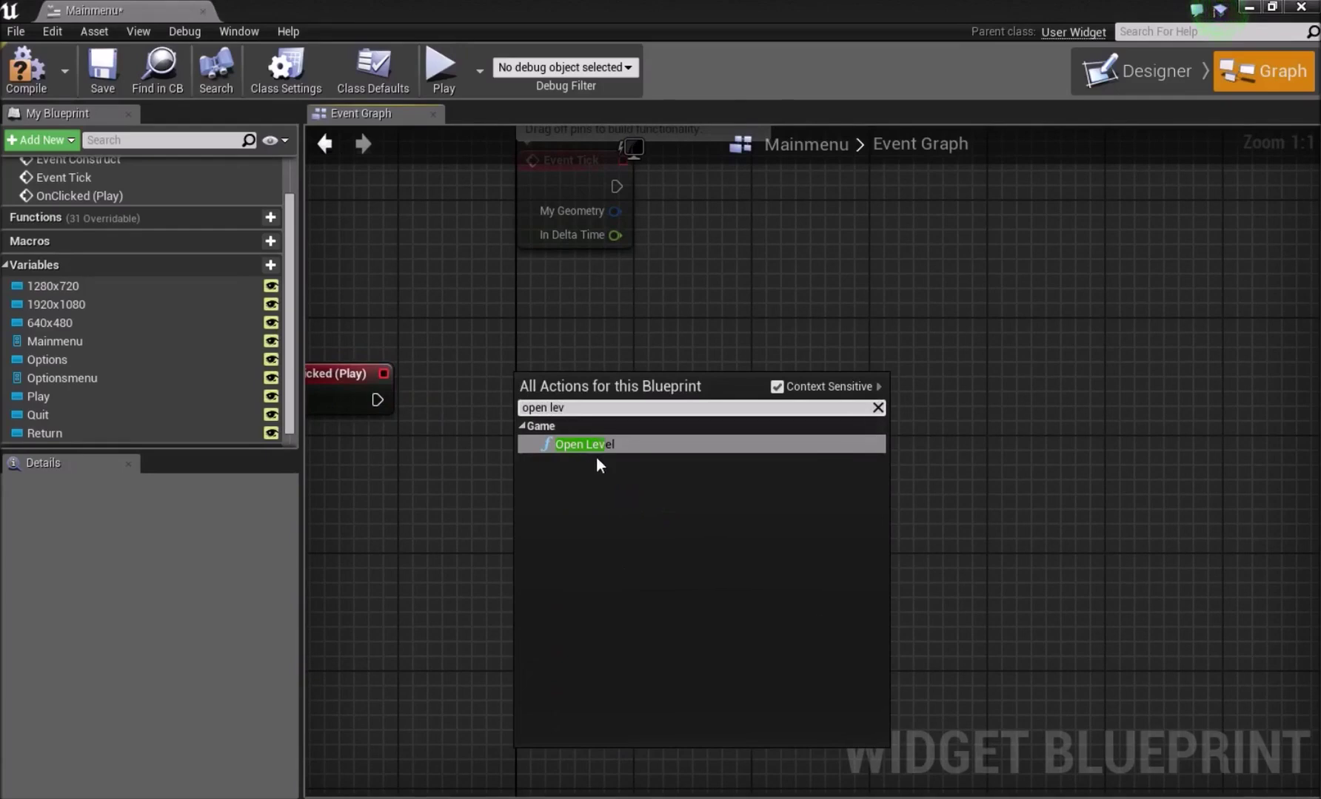
pyautogui.click(597, 447)
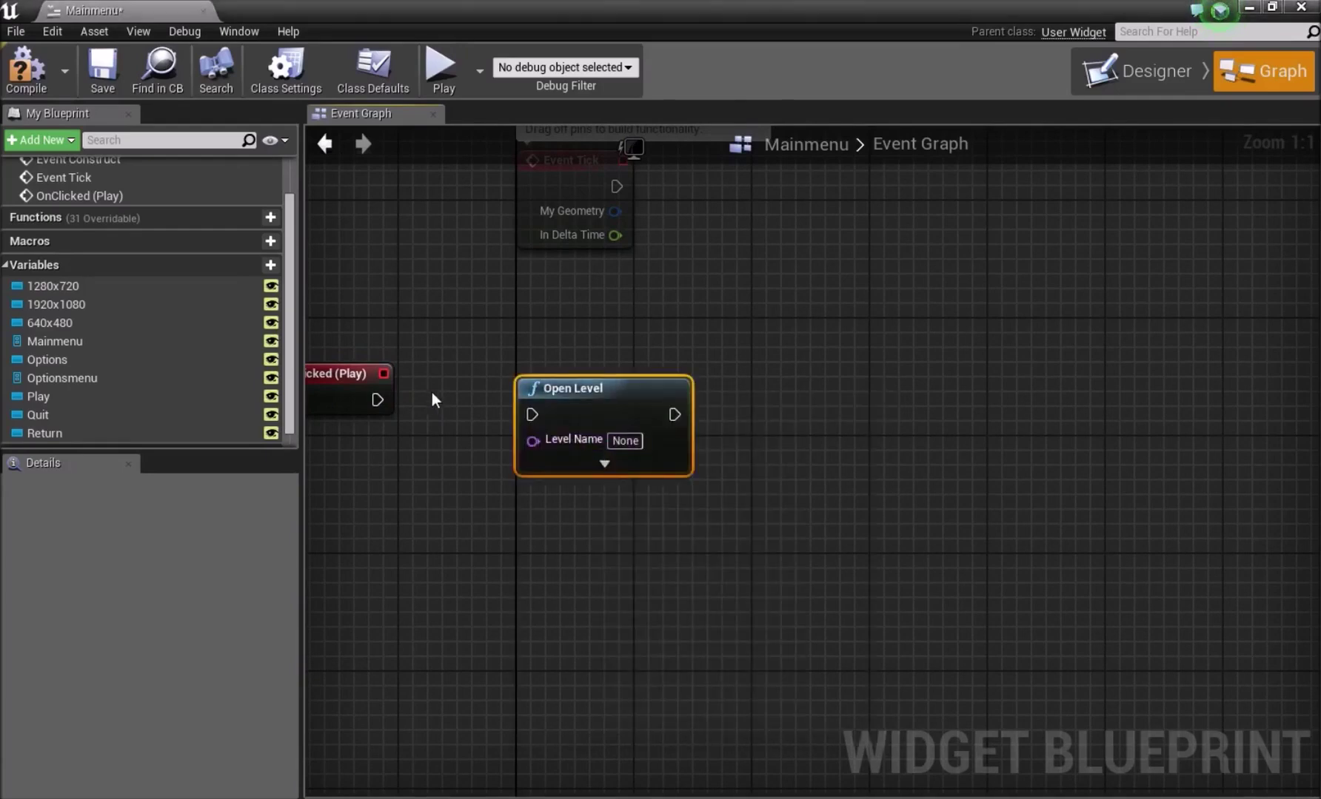
pyautogui.moveTo(376, 400); pyautogui.dragTo(479, 389)
pyautogui.click(481, 468)
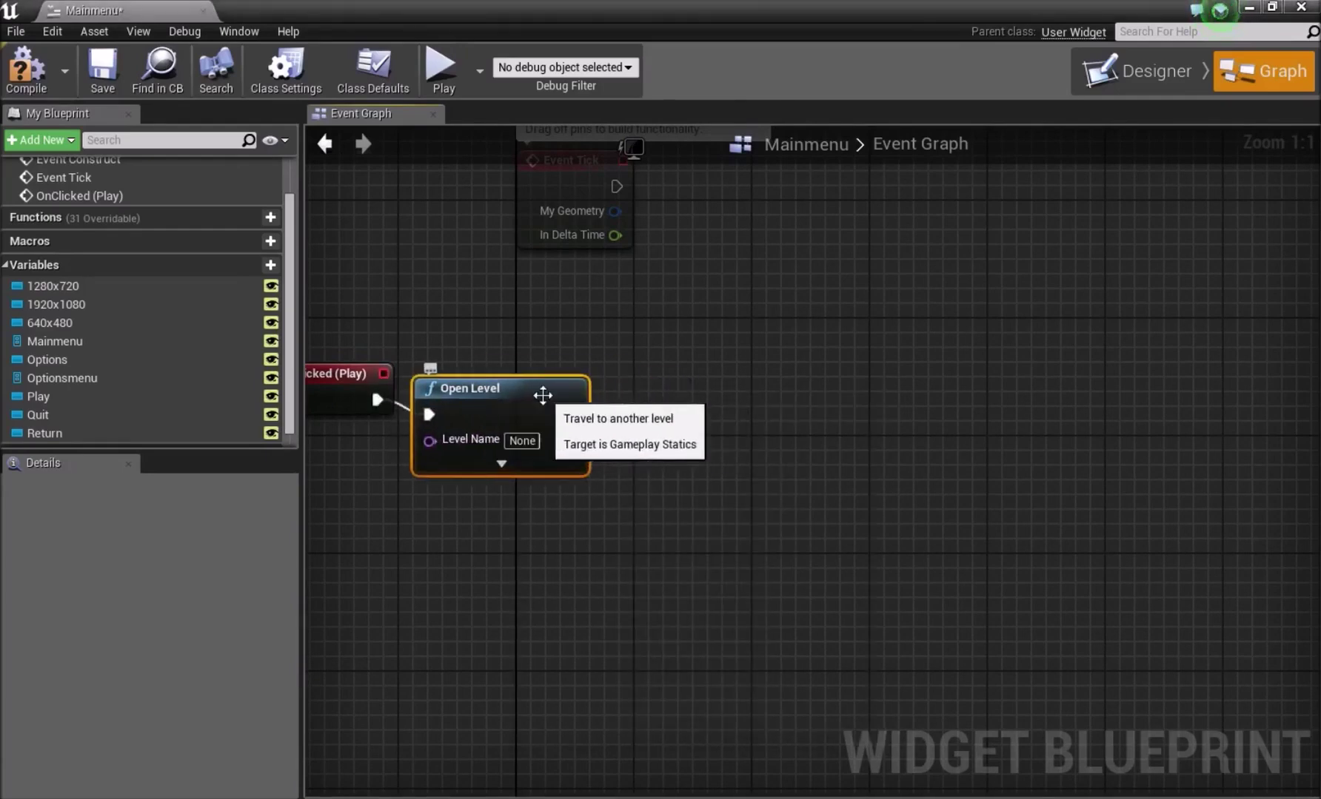
# Chain a Remove from Parent node after Open Level and line it up beside that node.
pyautogui.moveTo(664, 428); pyautogui.dragTo(611, 400, button='right')
pyautogui.moveTo(514, 389); pyautogui.dragTo(610, 393)
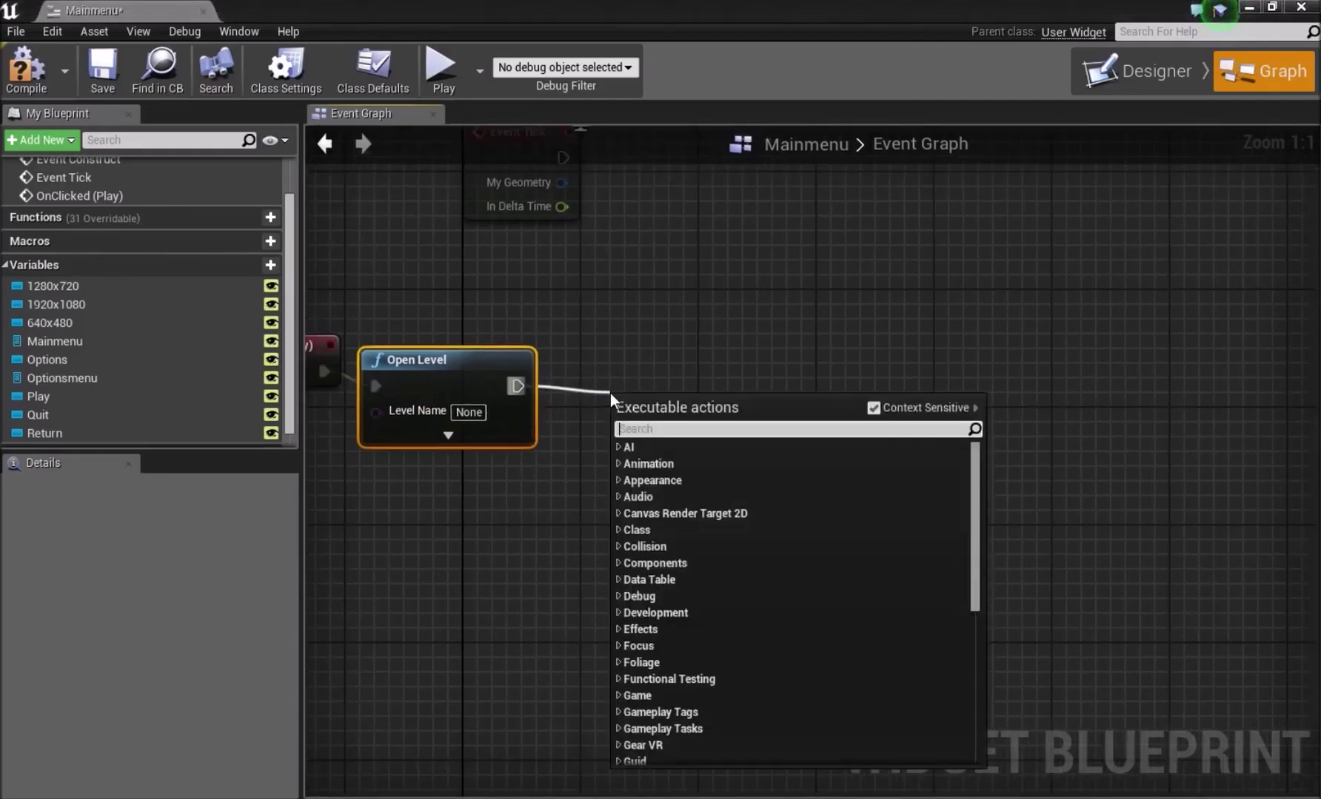
pyautogui.write('remove from')
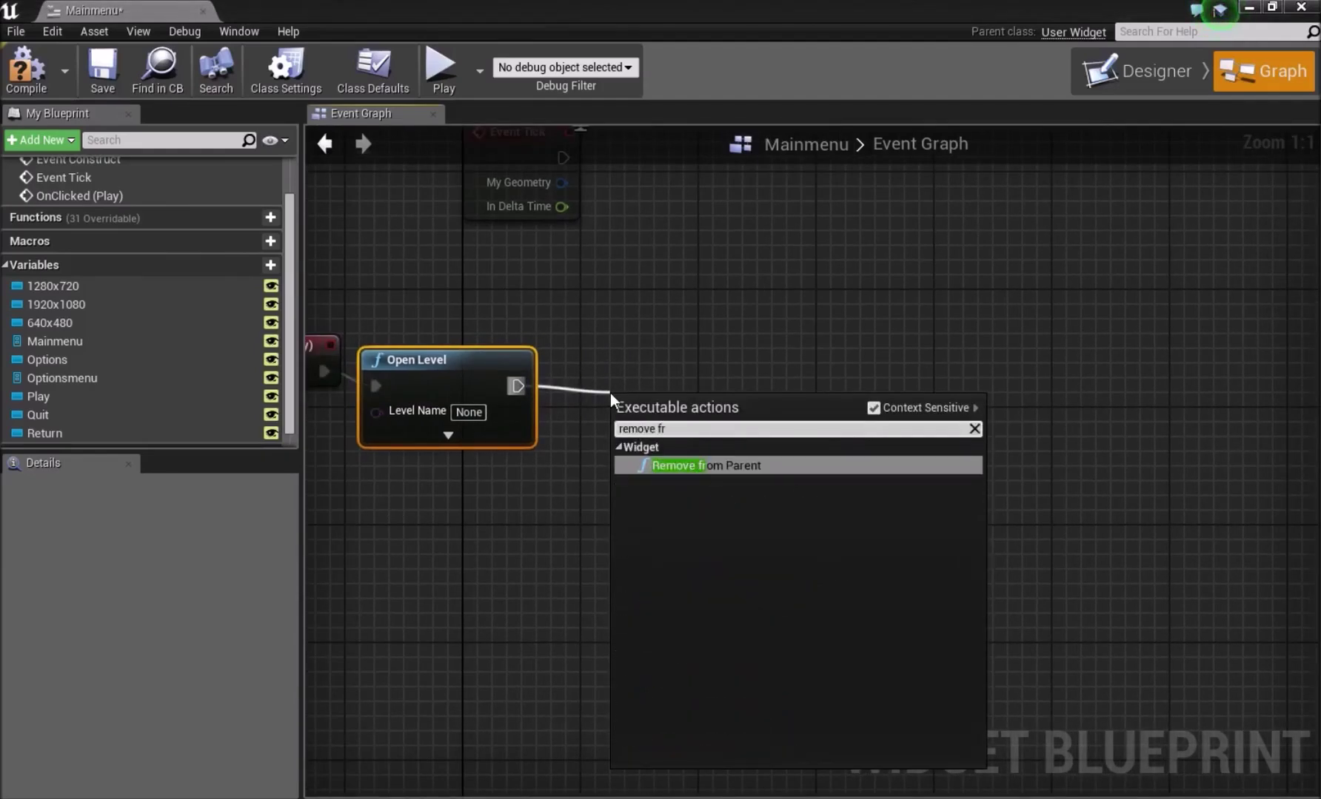
pyautogui.click(699, 465)
pyautogui.moveTo(455, 524); pyautogui.dragTo(628, 421, button='right')
pyautogui.scroll(-2, 628, 421)
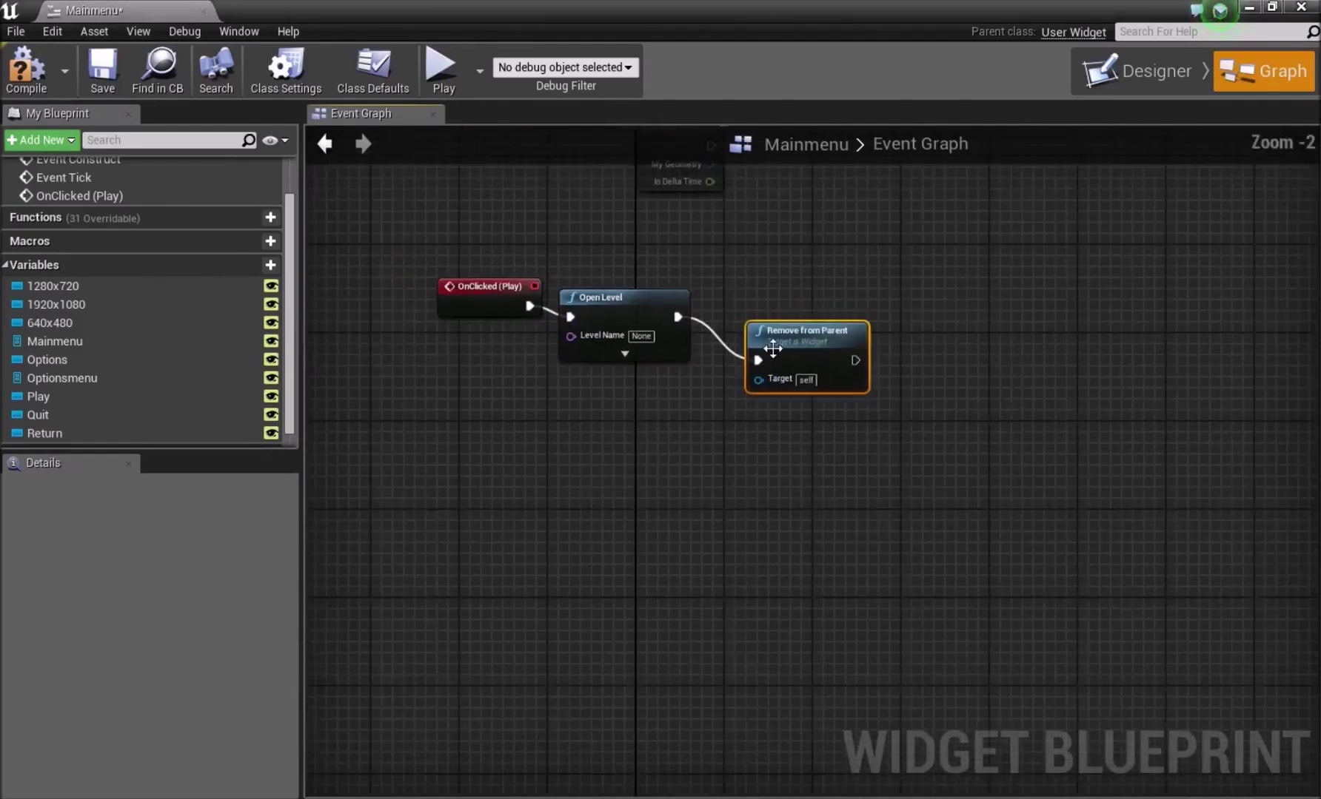
pyautogui.click(637, 414)
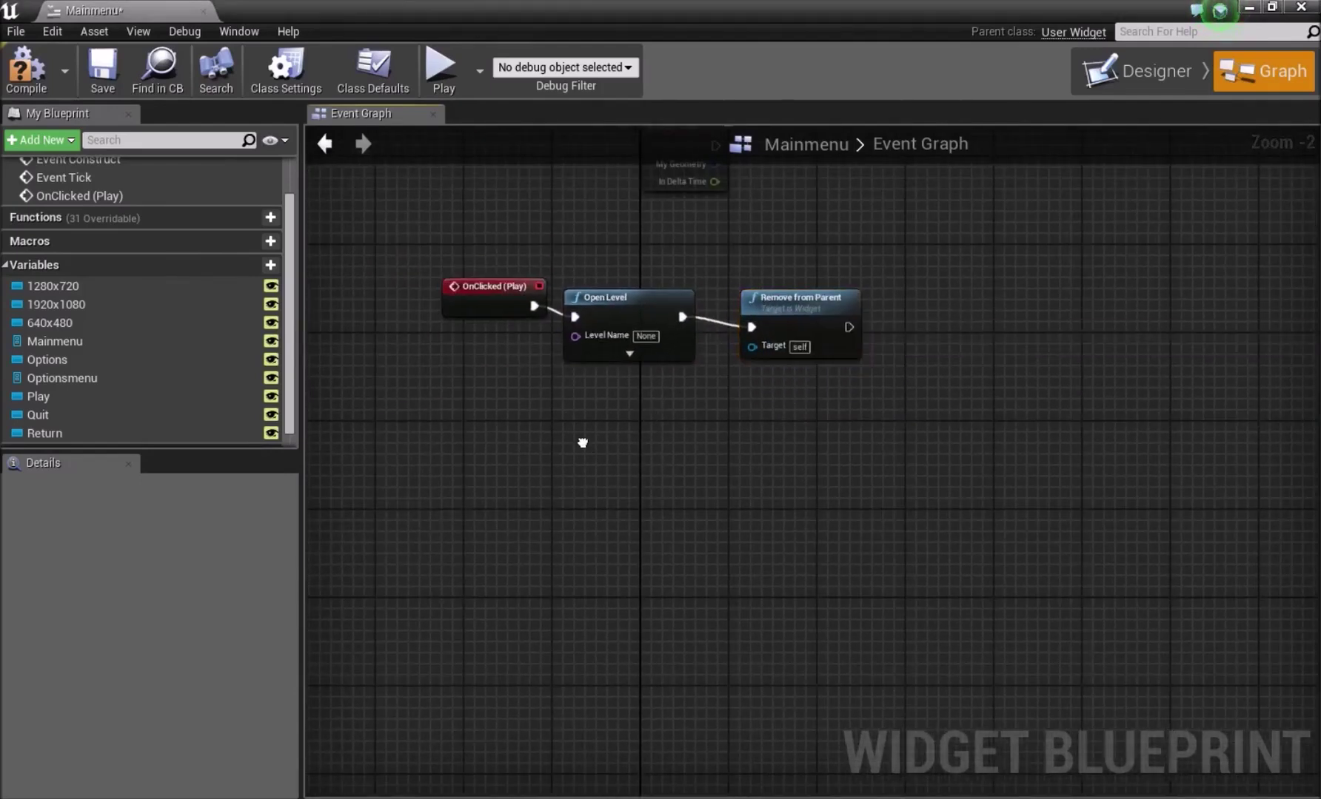
pyautogui.moveTo(529, 419); pyautogui.dragTo(599, 428, button='right')
pyautogui.rightClick(561, 393)
pyautogui.press('Escape')
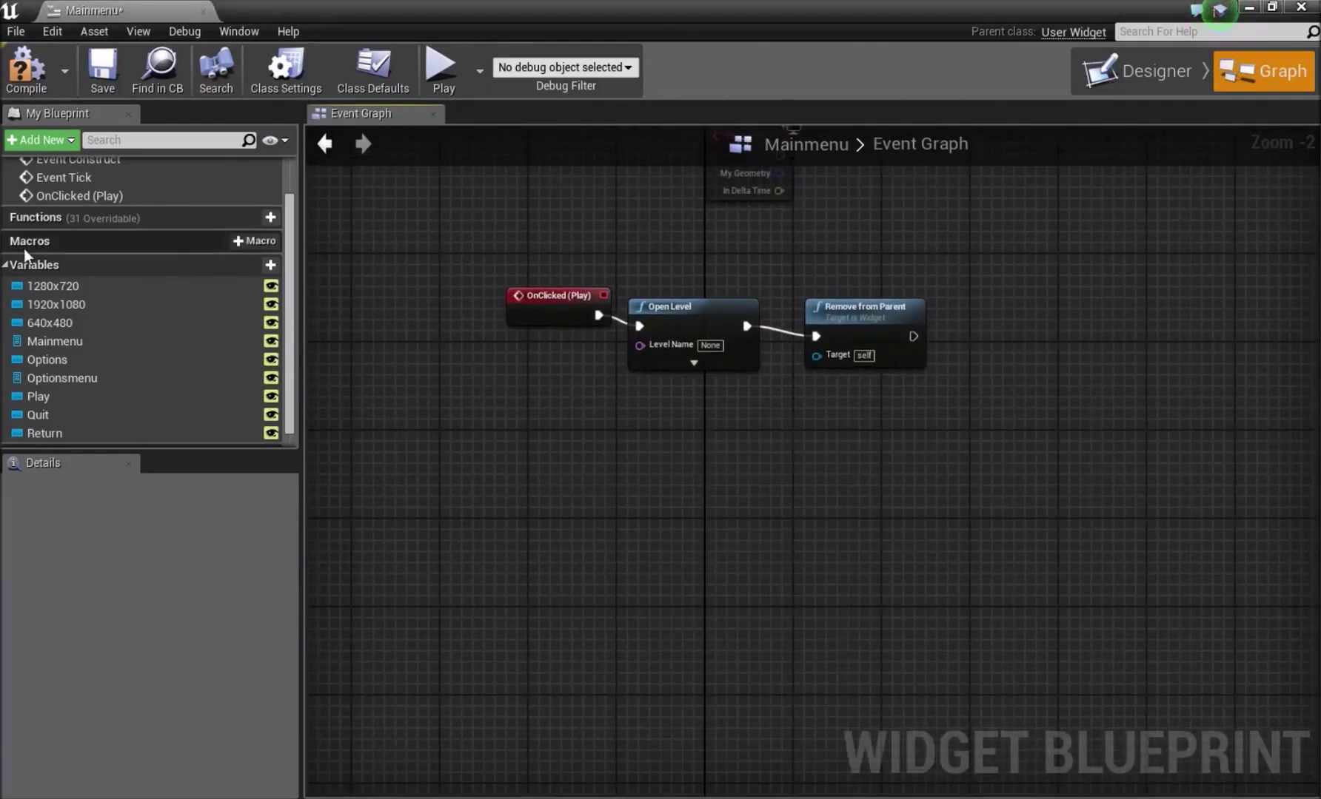
# Add an OnClicked event for the Options button and place it below the Play event.
pyautogui.click(44, 362)
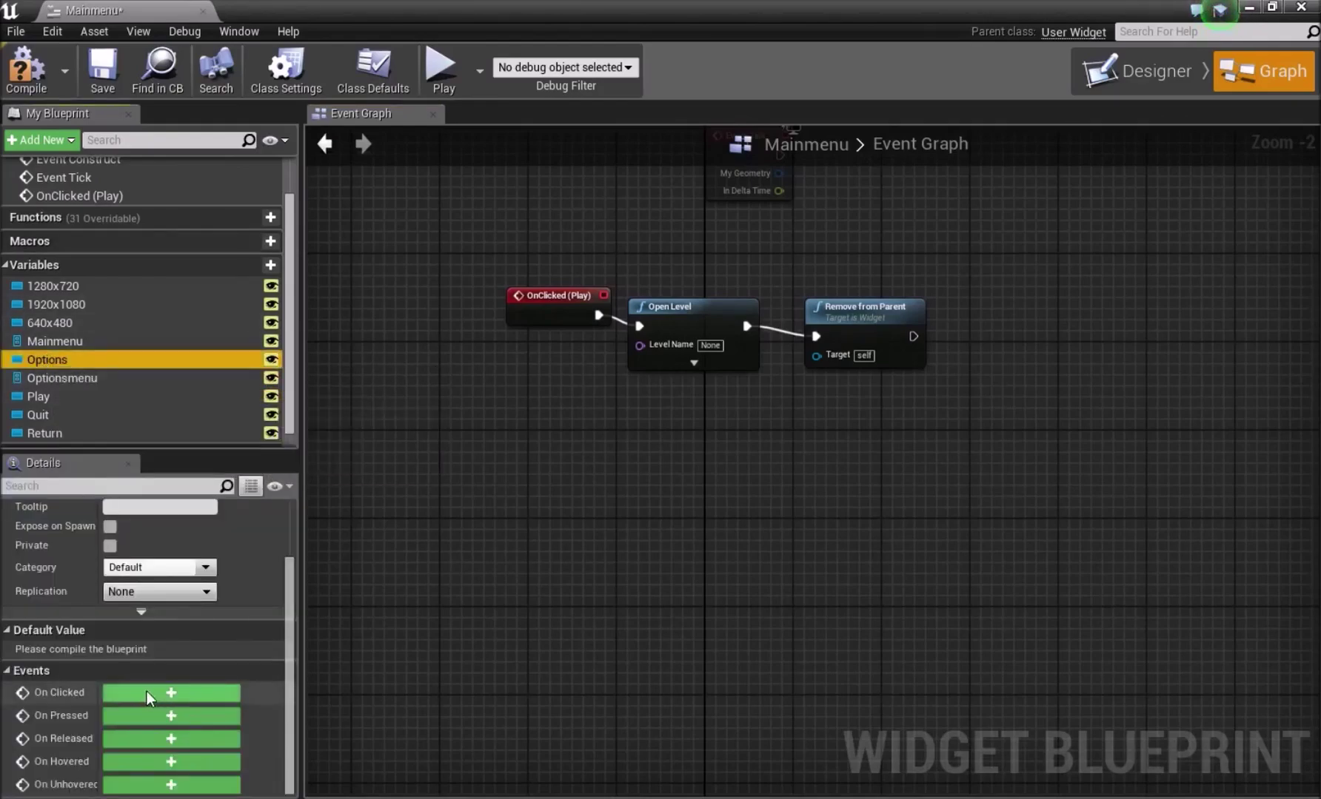
pyautogui.click(188, 693)
pyautogui.moveTo(789, 463); pyautogui.dragTo(761, 410)
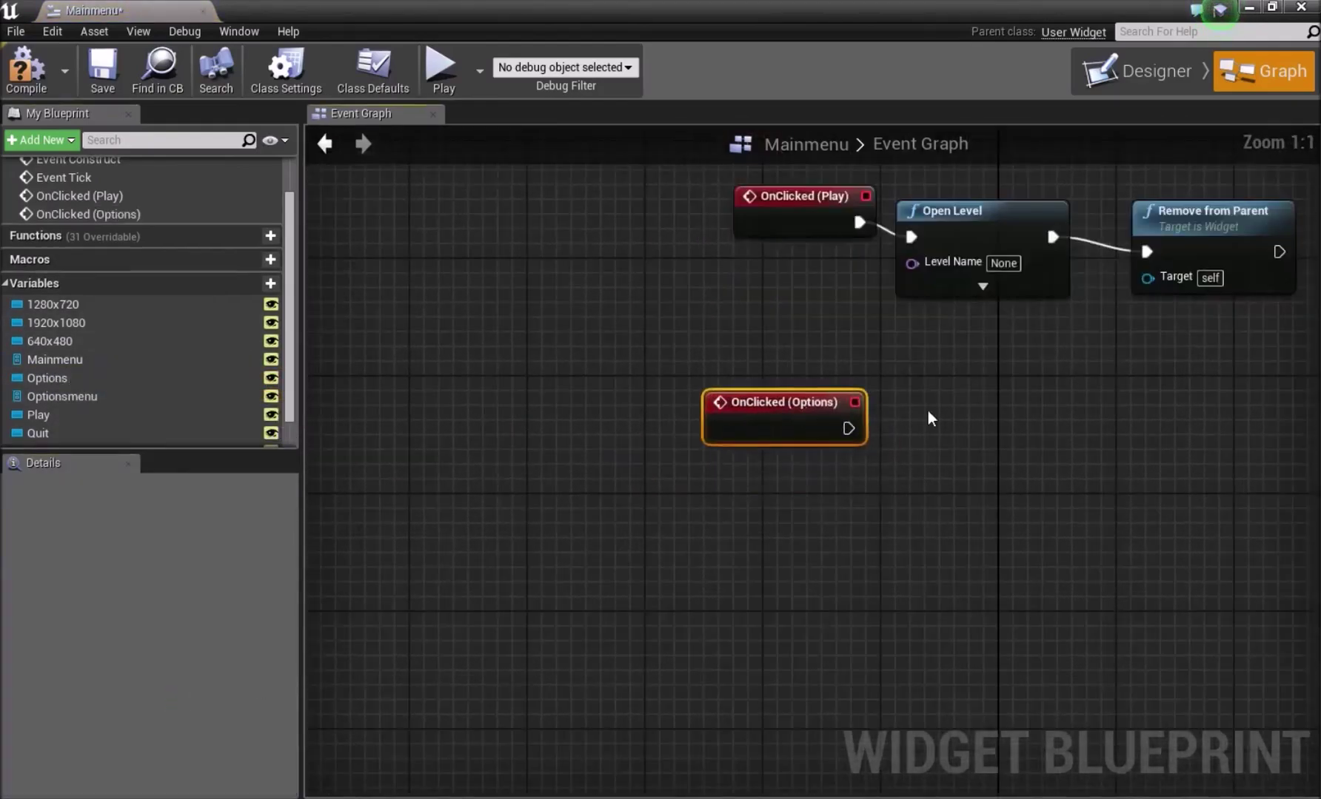
# Place two Set Visibility nodes side by side next to the OnClicked (Options) event.
pyautogui.click(931, 415)
pyautogui.moveTo(931, 415); pyautogui.dragTo(773, 420, button='right')
pyautogui.rightClick(773, 420)
pyautogui.write('set visi')
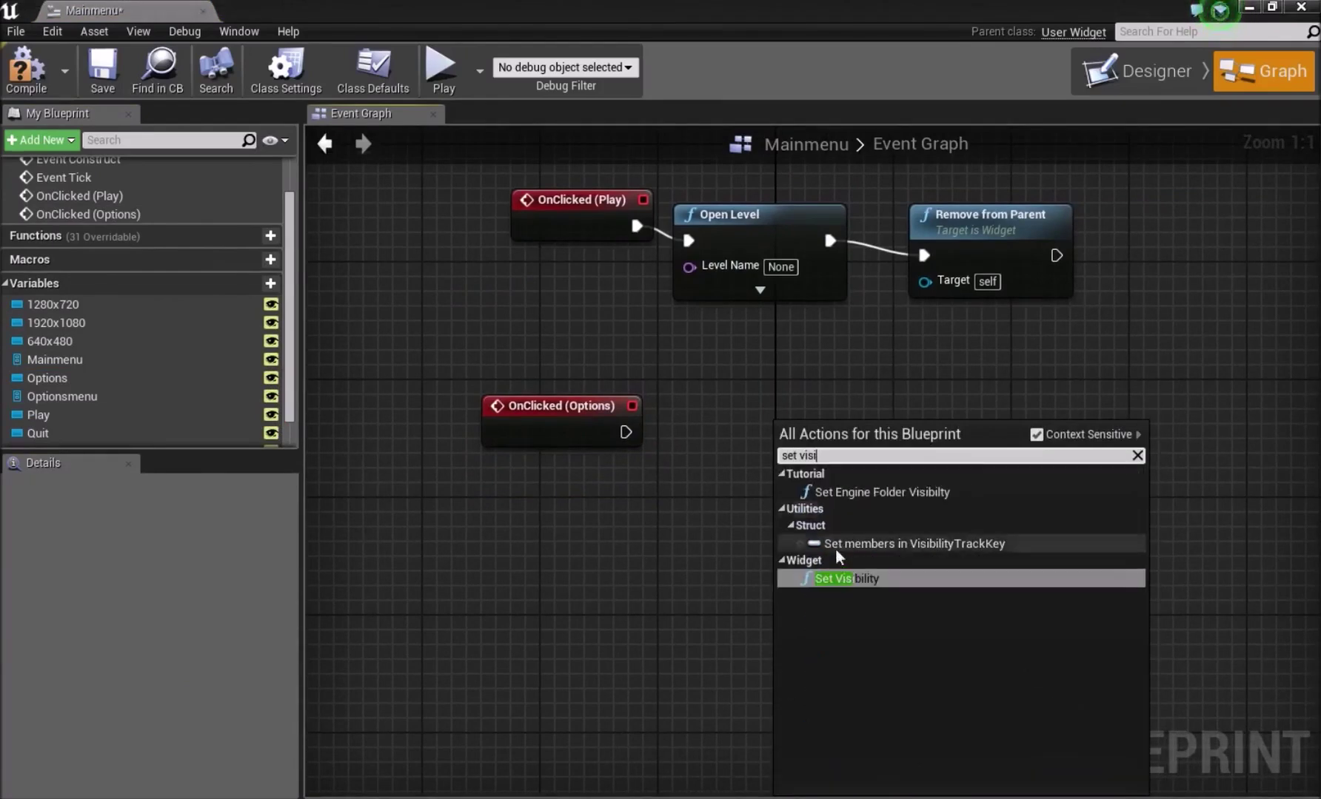
pyautogui.click(848, 579)
pyautogui.moveTo(882, 437); pyautogui.dragTo(843, 407)
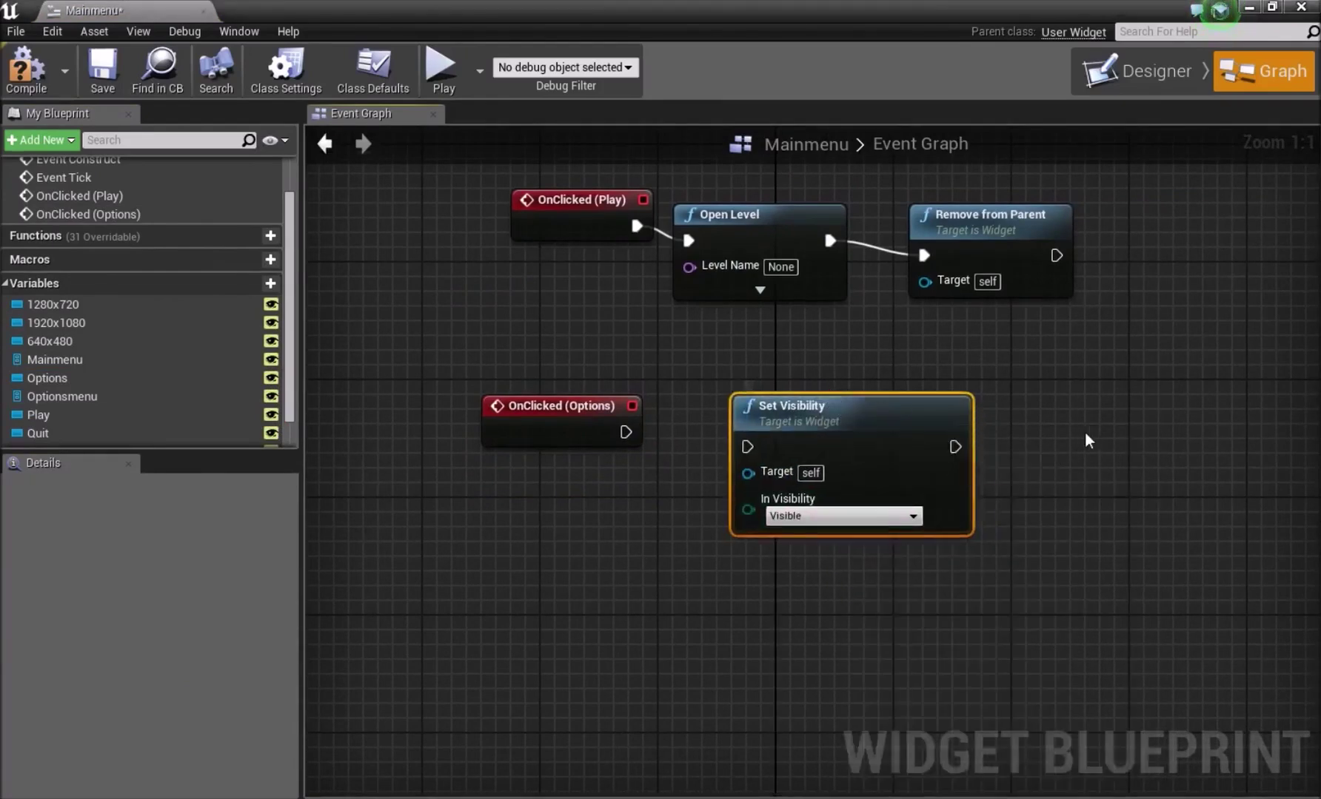
pyautogui.hotkey('ctrl', 'c')
pyautogui.hotkey('ctrl', 'v')
pyautogui.moveTo(997, 389); pyautogui.dragTo(840, 346, button='right')
pyautogui.click(862, 444)
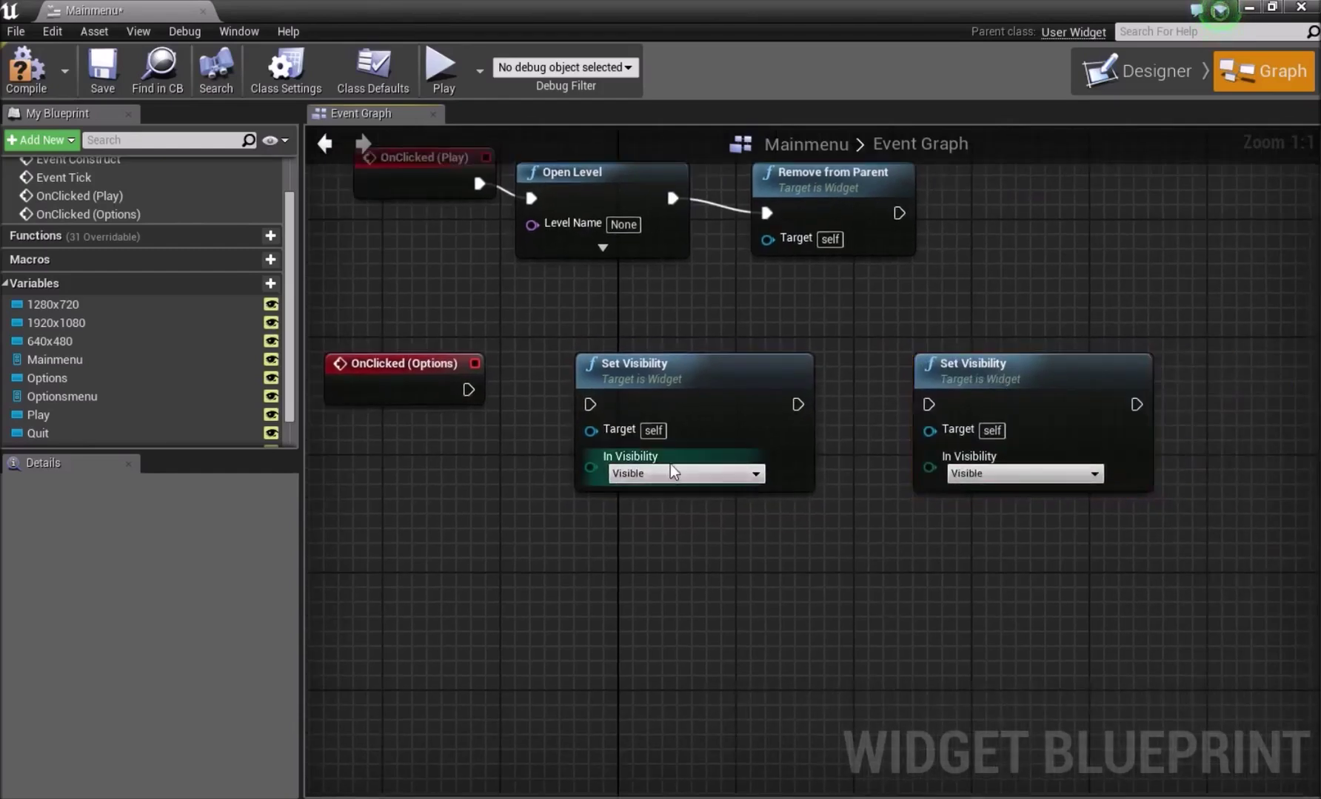
# Wire OnClicked (Options) to the first Set Visibility node and that node to the second.
pyautogui.moveTo(614, 367); pyautogui.dragTo(614, 337)
pyautogui.click(483, 433)
pyautogui.moveTo(468, 389); pyautogui.dragTo(590, 375)
pyautogui.moveTo(797, 374); pyautogui.dragTo(941, 411)
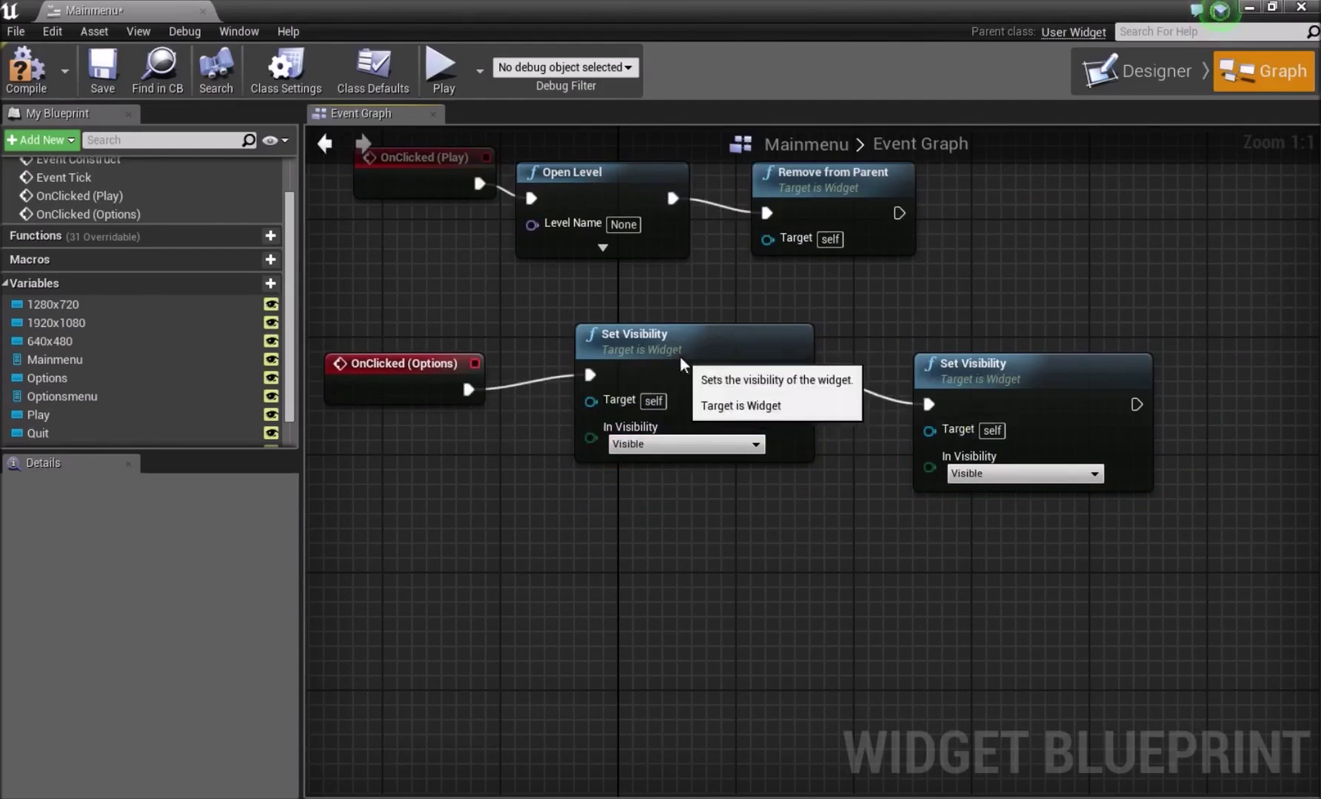
pyautogui.moveTo(675, 359); pyautogui.dragTo(720, 403)
pyautogui.click(472, 486)
pyautogui.moveTo(434, 516); pyautogui.dragTo(447, 477, button='right')
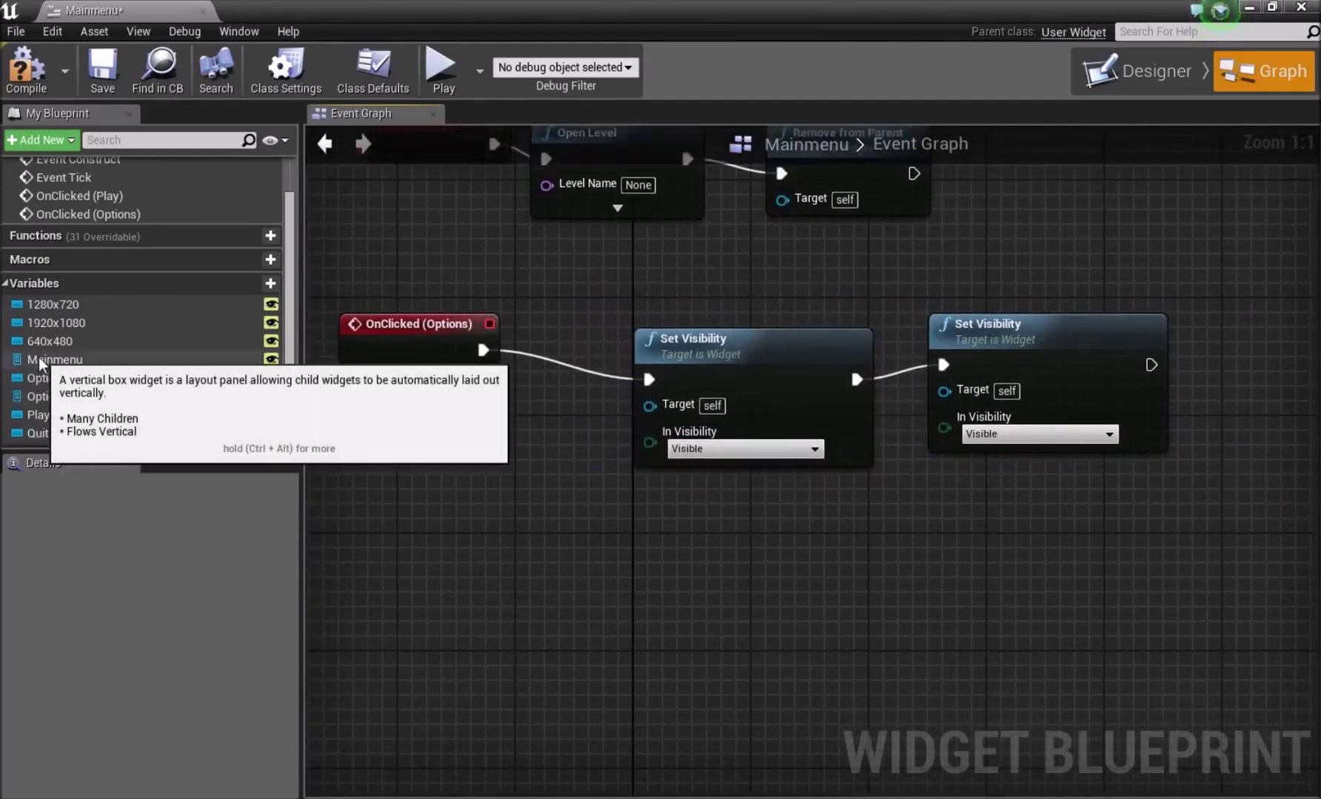
# Add Mainmenu and Optionsmenu references as targets of the first and second Set Visibility nodes respectively.
pyautogui.moveTo(57, 357); pyautogui.dragTo(437, 441)
pyautogui.moveTo(63, 396); pyautogui.dragTo(766, 530)
pyautogui.moveTo(866, 533); pyautogui.dragTo(943, 390)
pyautogui.moveTo(543, 446); pyautogui.dragTo(649, 405)
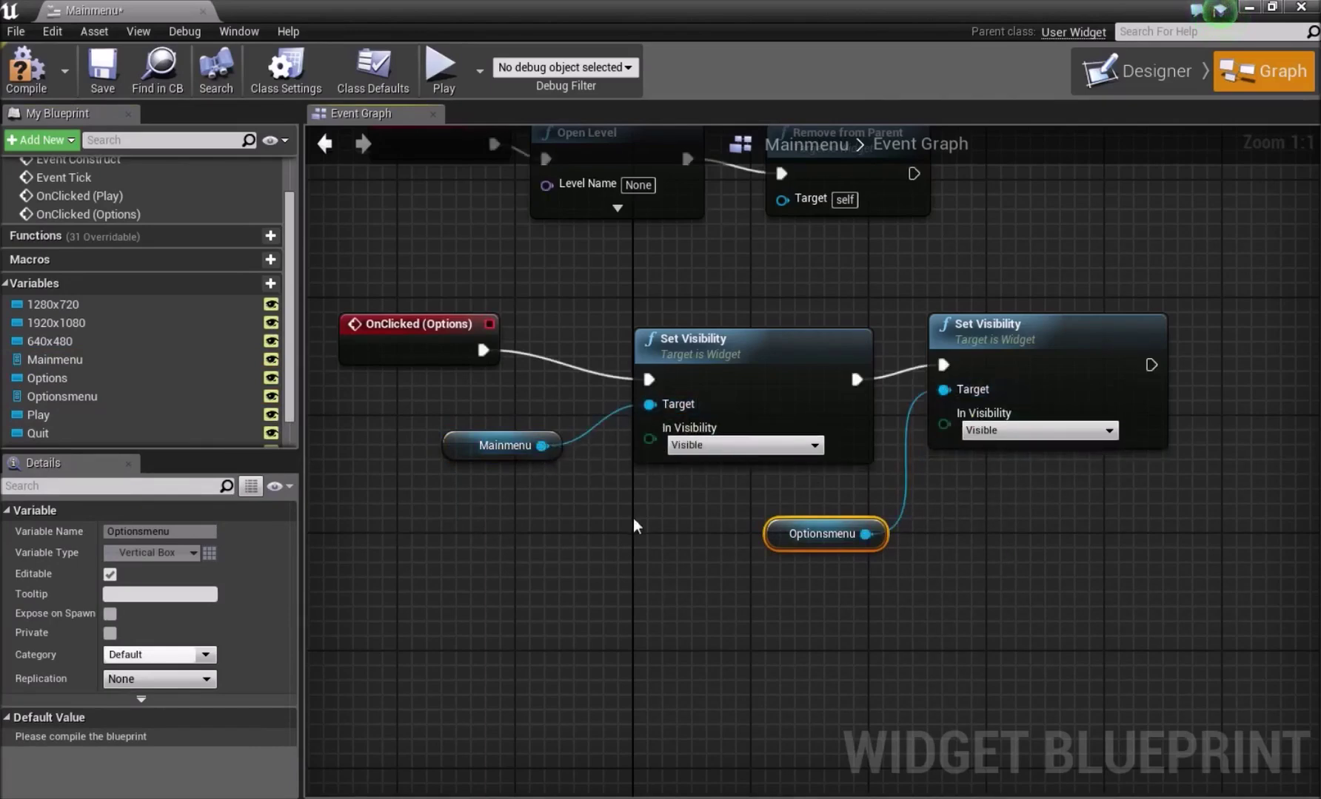
# Set the Mainmenu node's visibility to Hidden and move the Optionsmenu reference closer to its Set Visibility node.
pyautogui.click(693, 445)
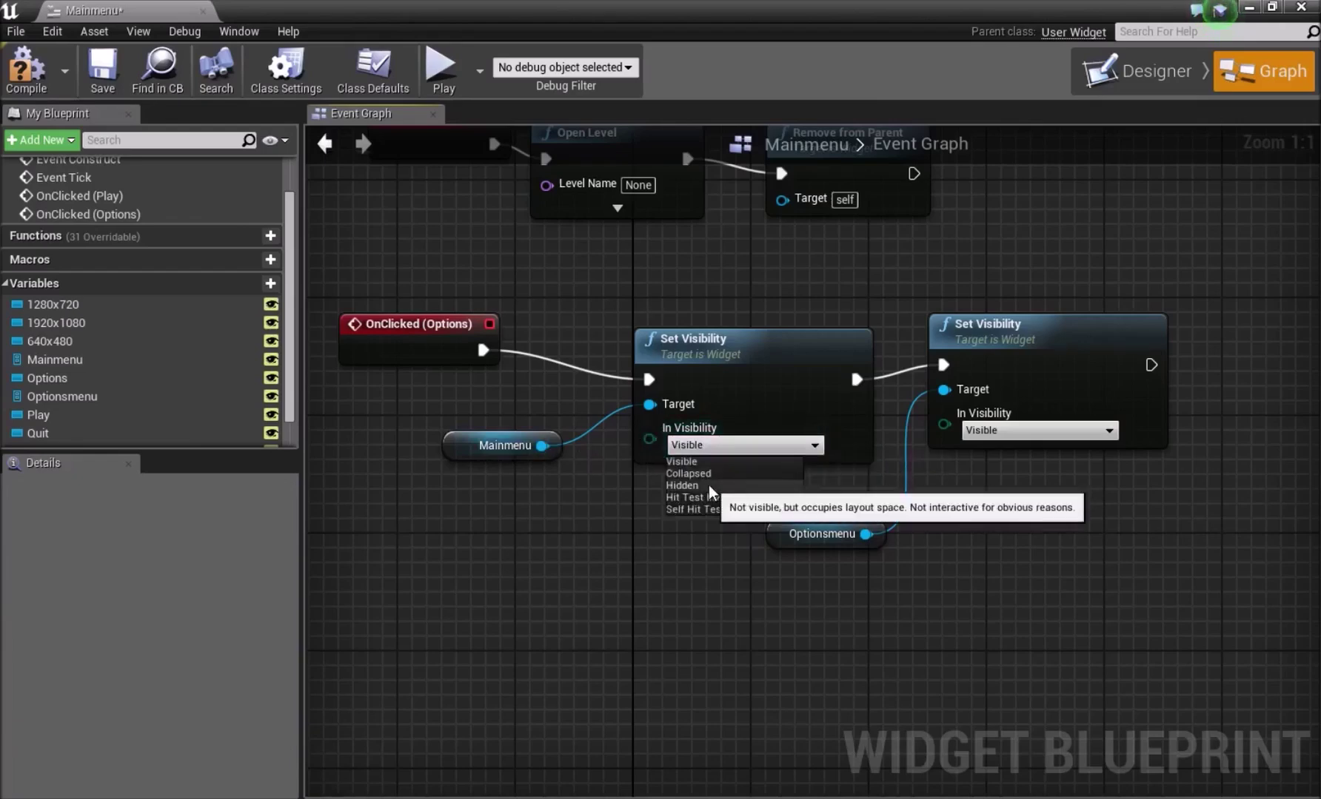
pyautogui.click(681, 485)
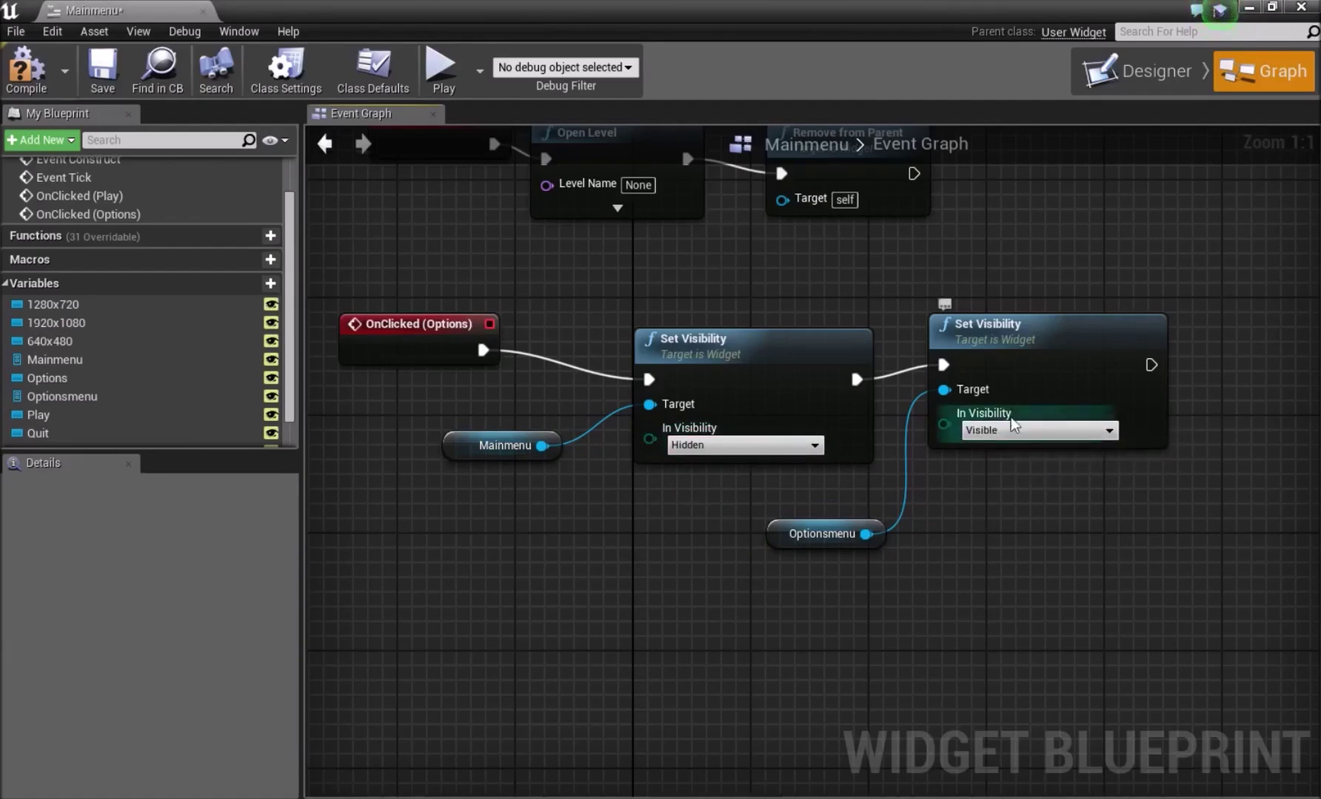
pyautogui.moveTo(811, 534); pyautogui.dragTo(840, 504)
pyautogui.click(772, 526)
pyautogui.moveTo(565, 551); pyautogui.dragTo(628, 516, button='right')
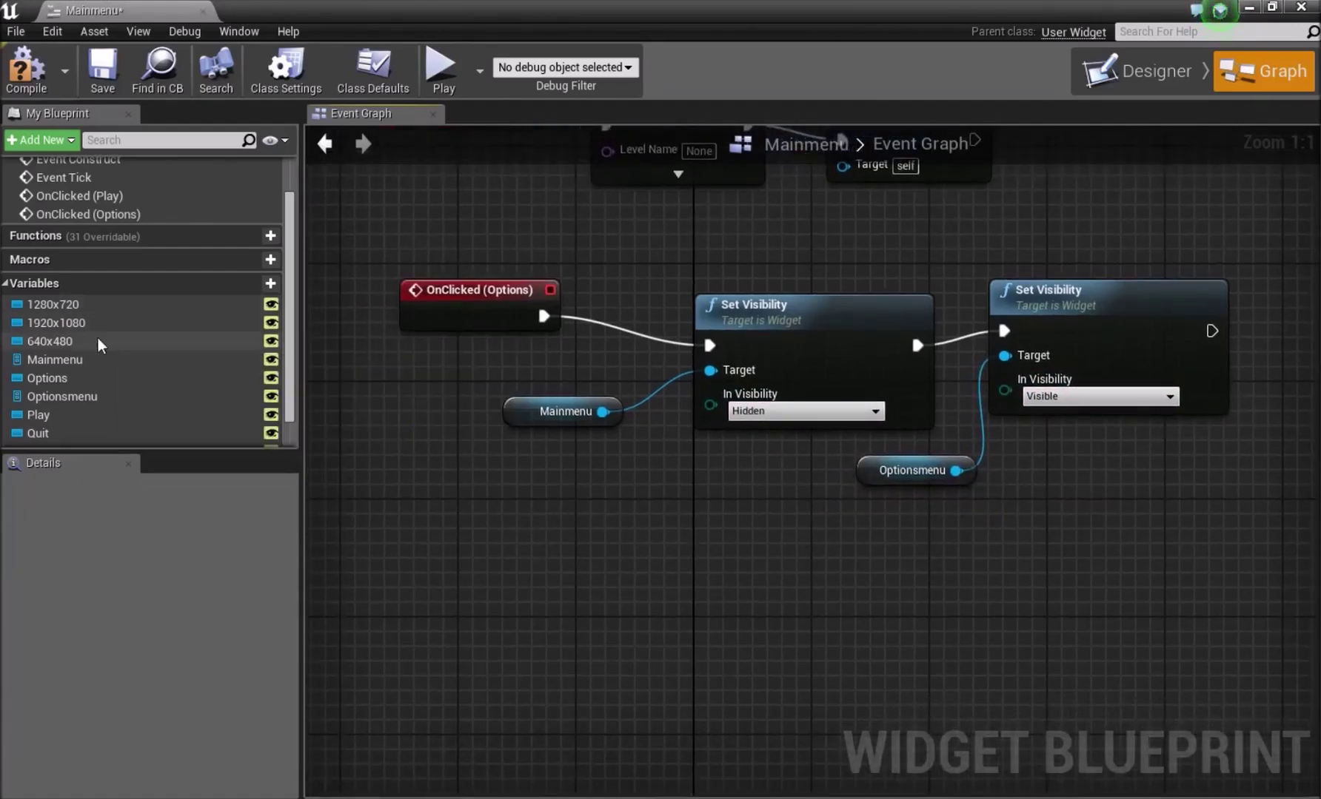
# Add an OnClicked event for the 640x480 button.
pyautogui.click(64, 342)
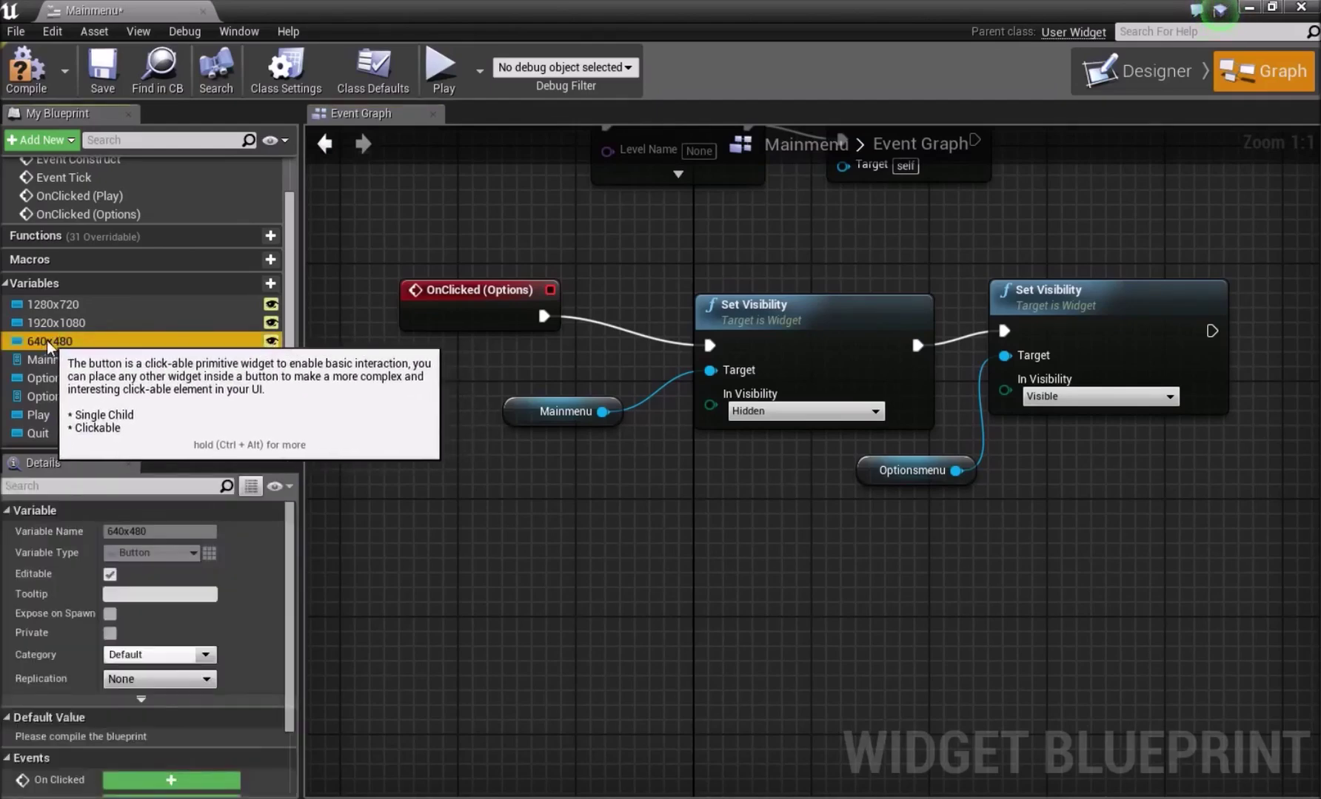
pyautogui.moveTo(55, 339); pyautogui.dragTo(87, 349)
pyautogui.click(210, 779)
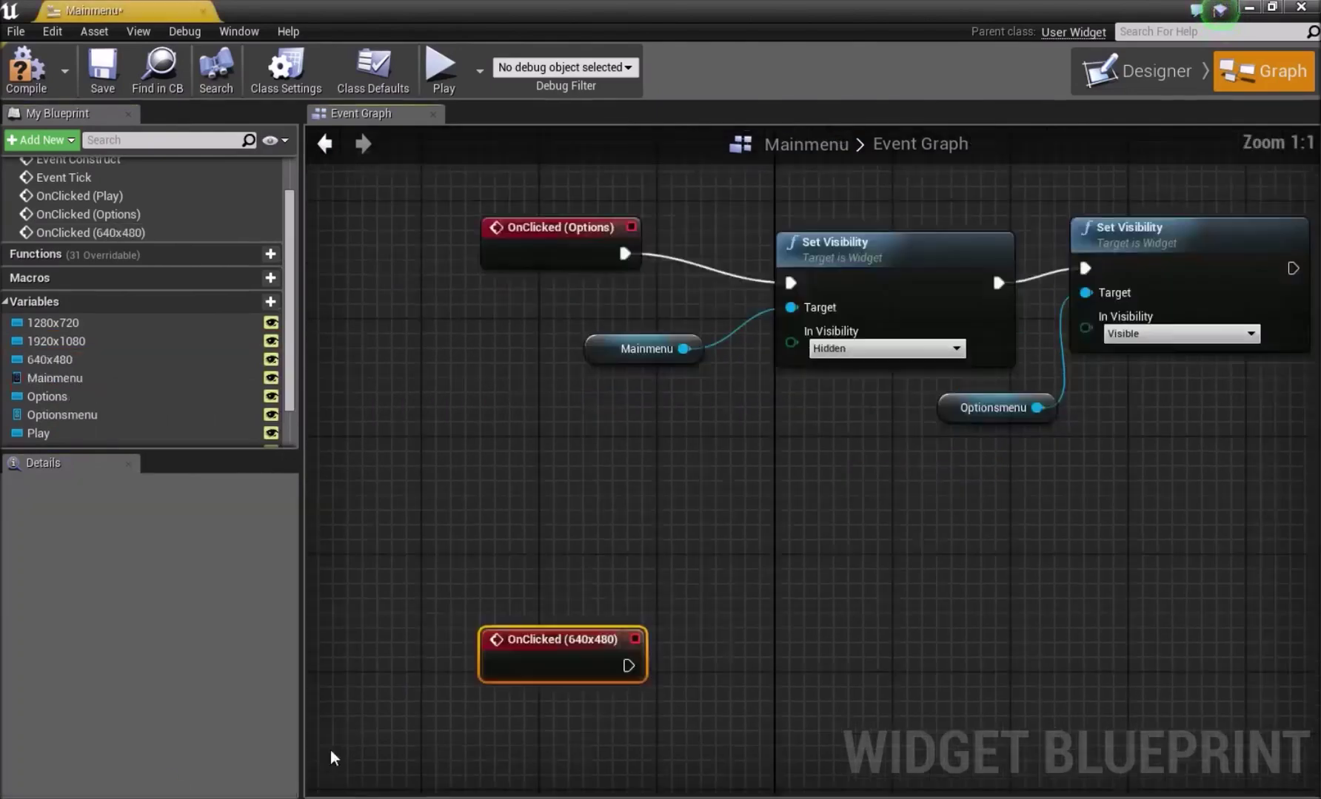
# Add an Execute Console Command node connected to the OnClicked (640x480) event.
pyautogui.moveTo(588, 588); pyautogui.dragTo(838, 503)
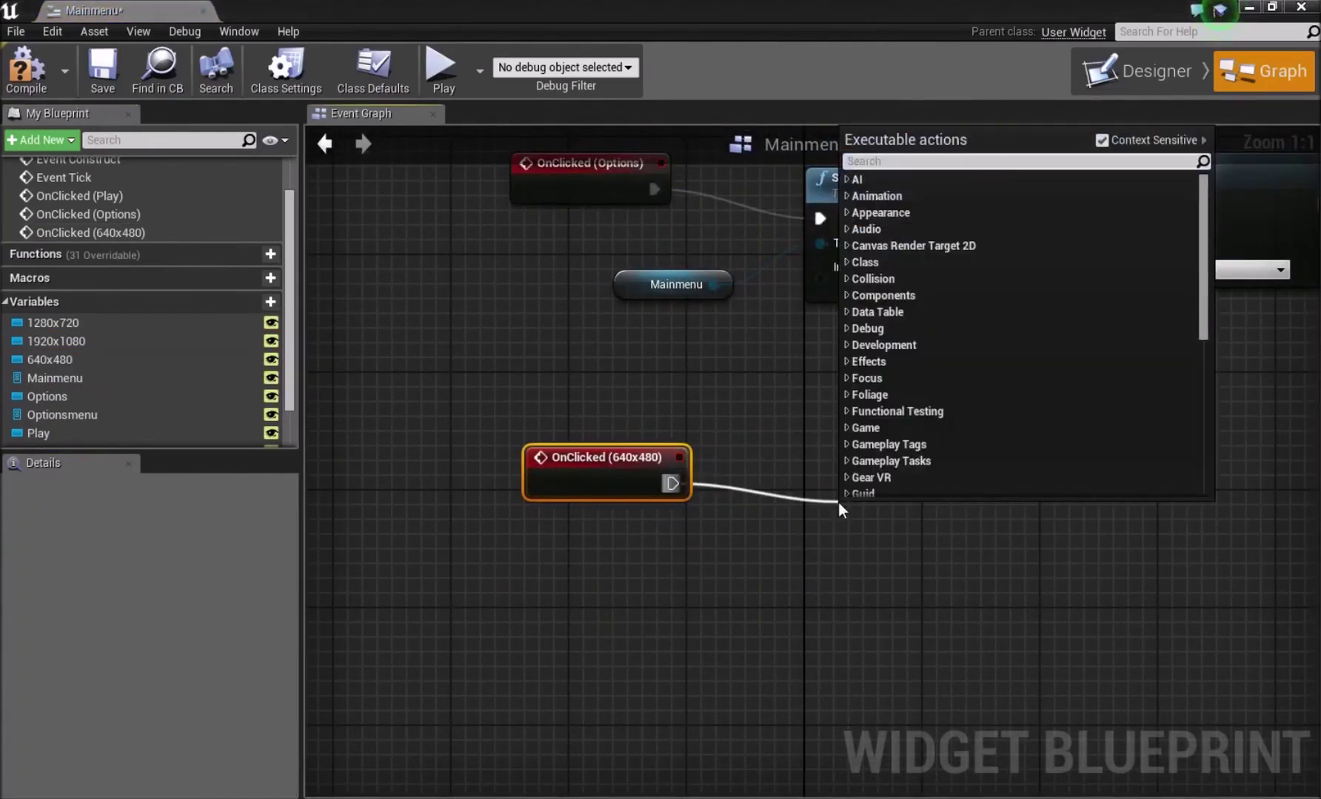
pyautogui.write('execute')
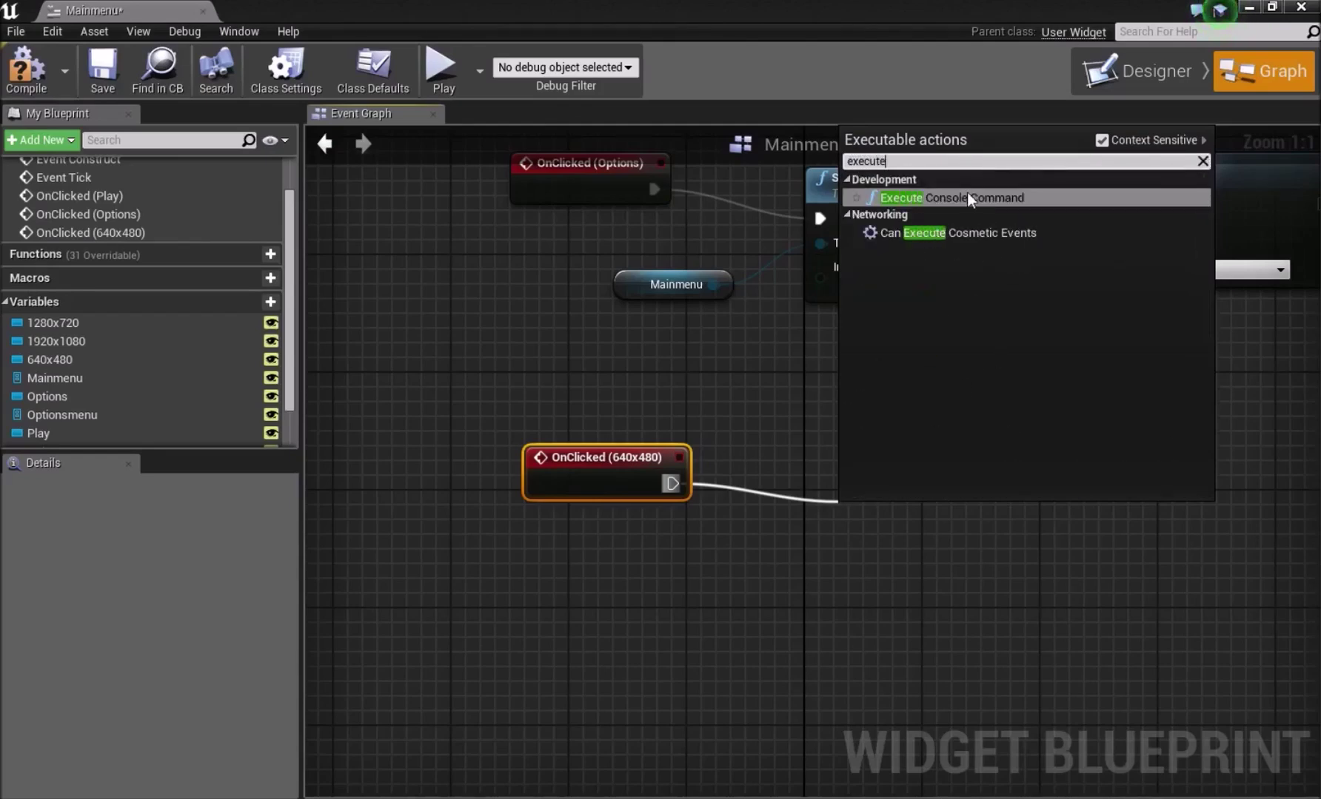
pyautogui.click(967, 197)
pyautogui.moveTo(852, 472); pyautogui.dragTo(755, 318, button='right')
# Make three copies of the Execute Console Command node and stack them below the original.
pyautogui.hotkey('ctrl', 'c')
pyautogui.hotkey('ctrl', 'v')
pyautogui.hotkey('ctrl', 'v')
pyautogui.moveTo(819, 567); pyautogui.dragTo(783, 523)
pyautogui.moveTo(831, 725); pyautogui.dragTo(763, 667)
pyautogui.moveTo(900, 781); pyautogui.dragTo(900, 596, button='right')
pyautogui.hotkey('ctrl', 'v')
pyautogui.moveTo(822, 650); pyautogui.dragTo(777, 597)
pyautogui.moveTo(1043, 287); pyautogui.dragTo(954, 459, button='right')
# Set the command of the 640x480 event's Execute Console Command node to R.setRes 640x480.
pyautogui.moveTo(681, 361); pyautogui.dragTo(673, 319)
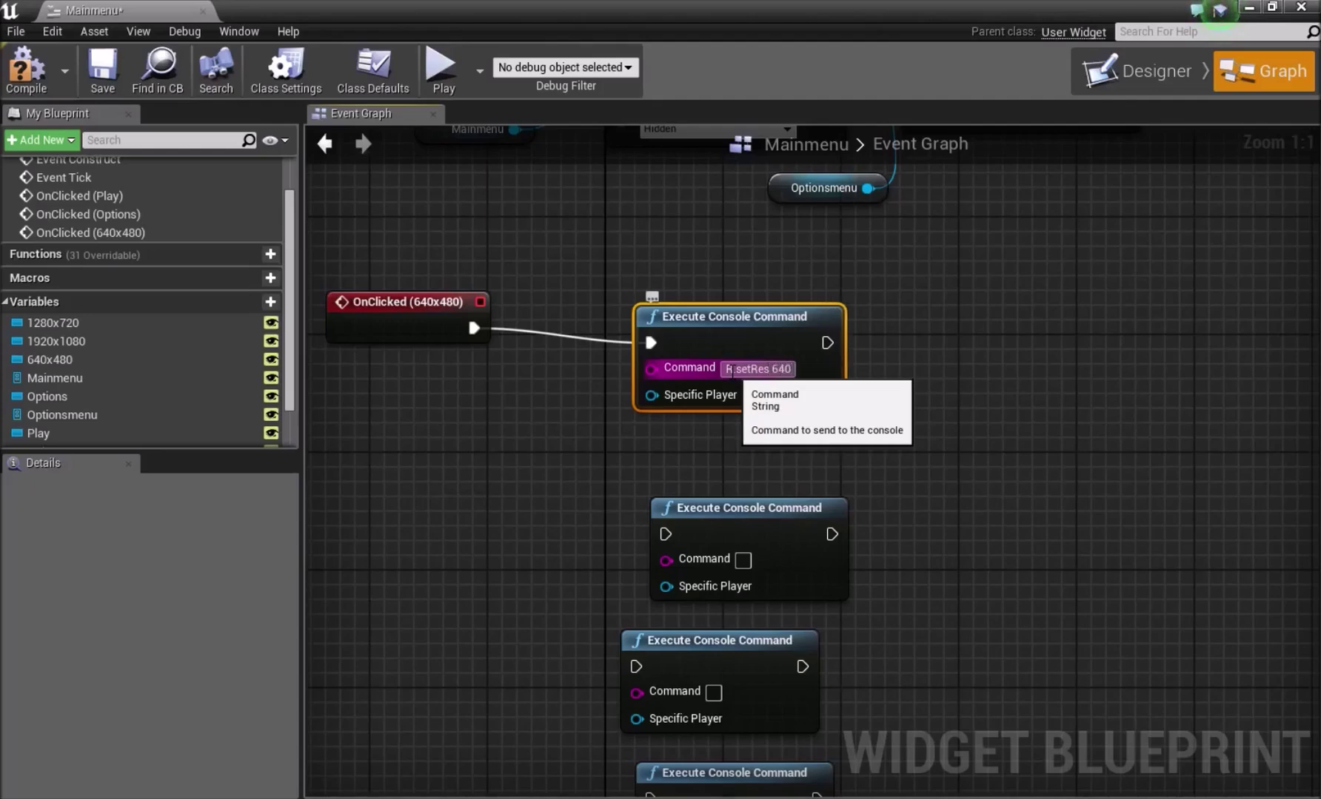
pyautogui.write('480')
pyautogui.press('Return')
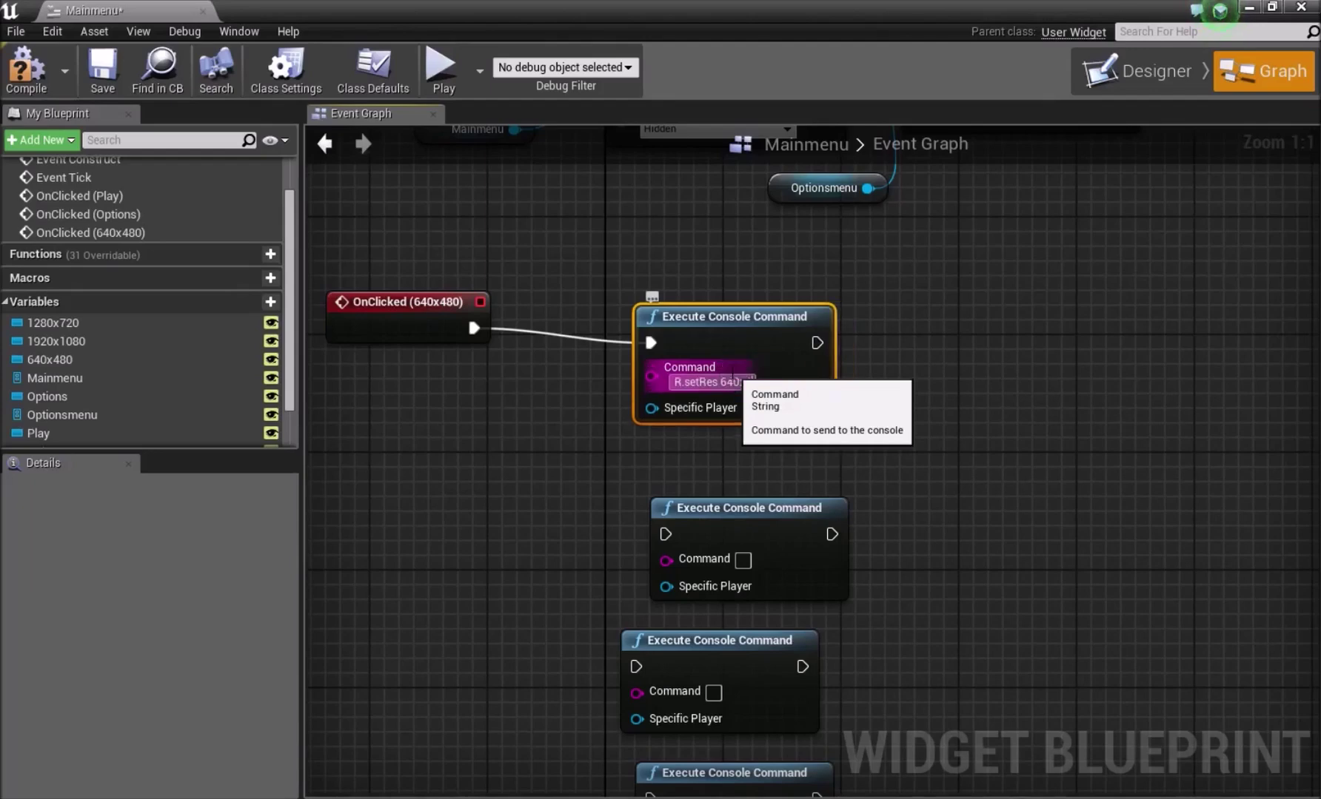
pyautogui.click(729, 509)
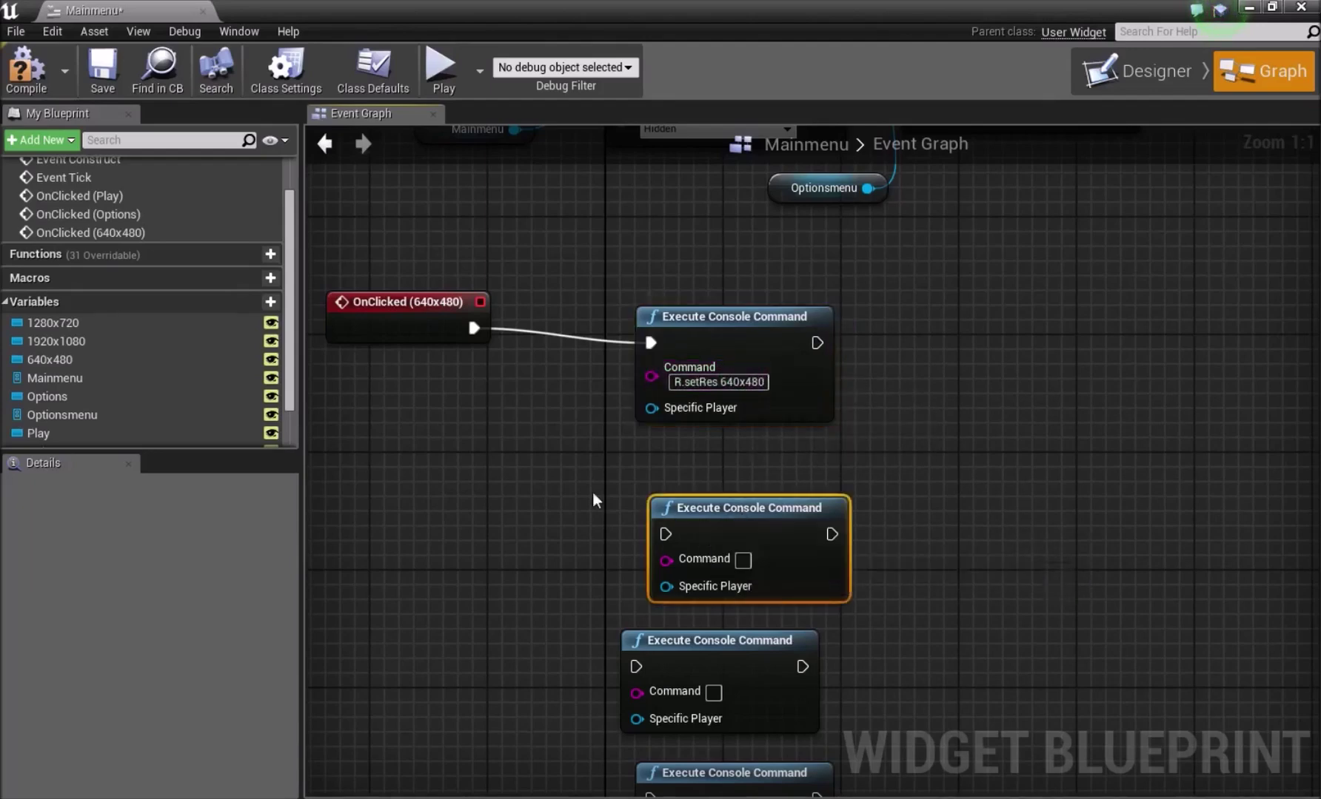
# Add an OnClicked event for the 1280x720 button and connect it to the second Execute Console Command node.
pyautogui.click(59, 320)
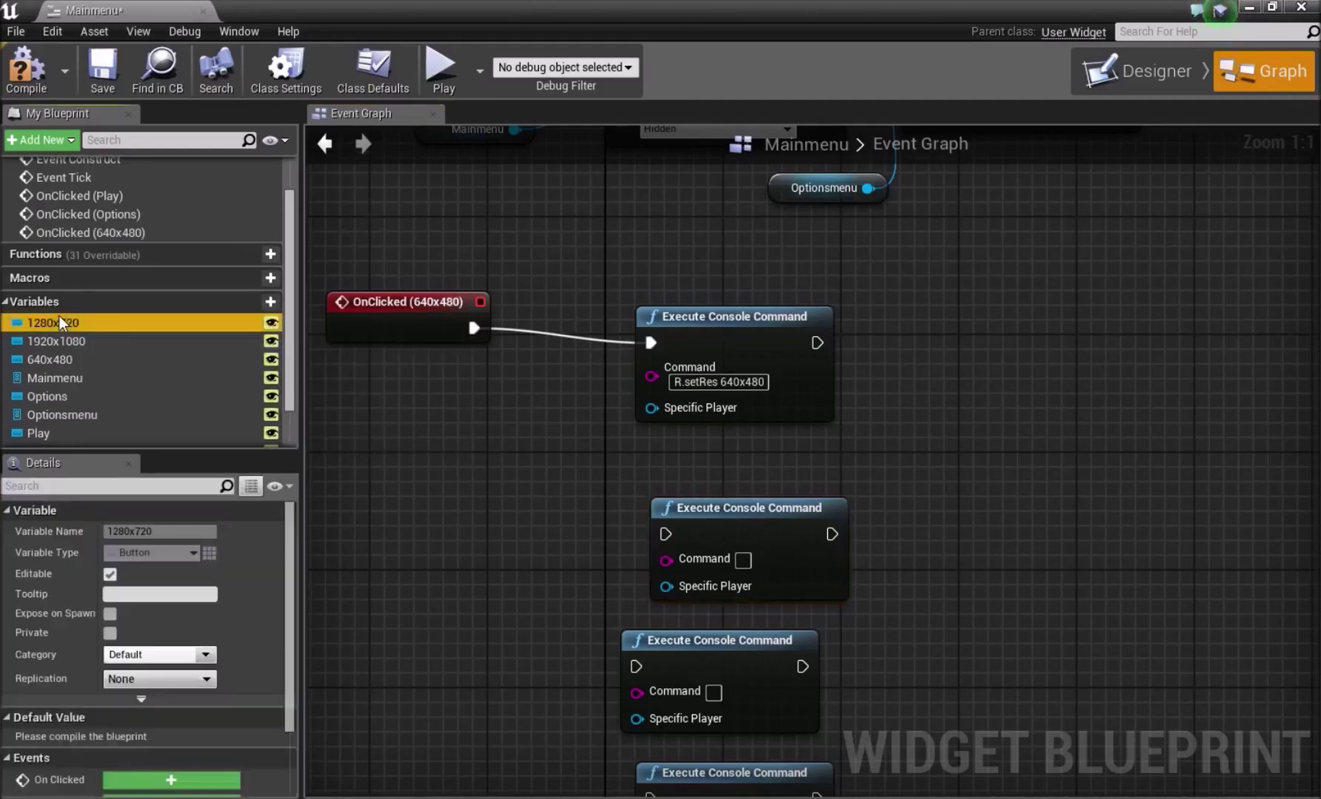
pyautogui.click(171, 780)
pyautogui.moveTo(851, 495); pyautogui.dragTo(735, 567)
pyautogui.moveTo(830, 578); pyautogui.dragTo(966, 580)
# Set the command of the 1280x720 event's Execute Console Command node to R.setRes 1280x720, reusing the 640x480 command text.
pyautogui.click(979, 427)
pyautogui.click(1022, 471)
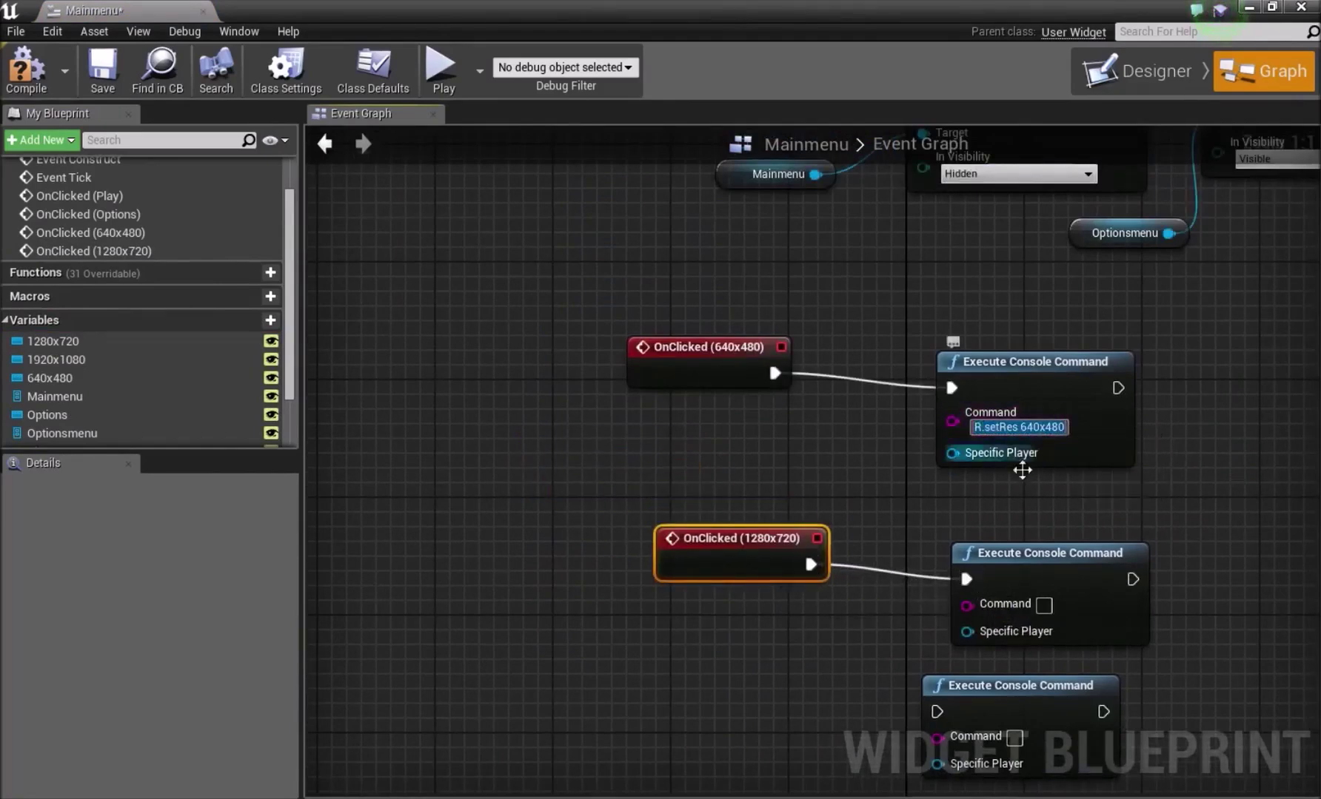
pyautogui.click(1044, 605)
pyautogui.hotkey('ctrl', 'v')
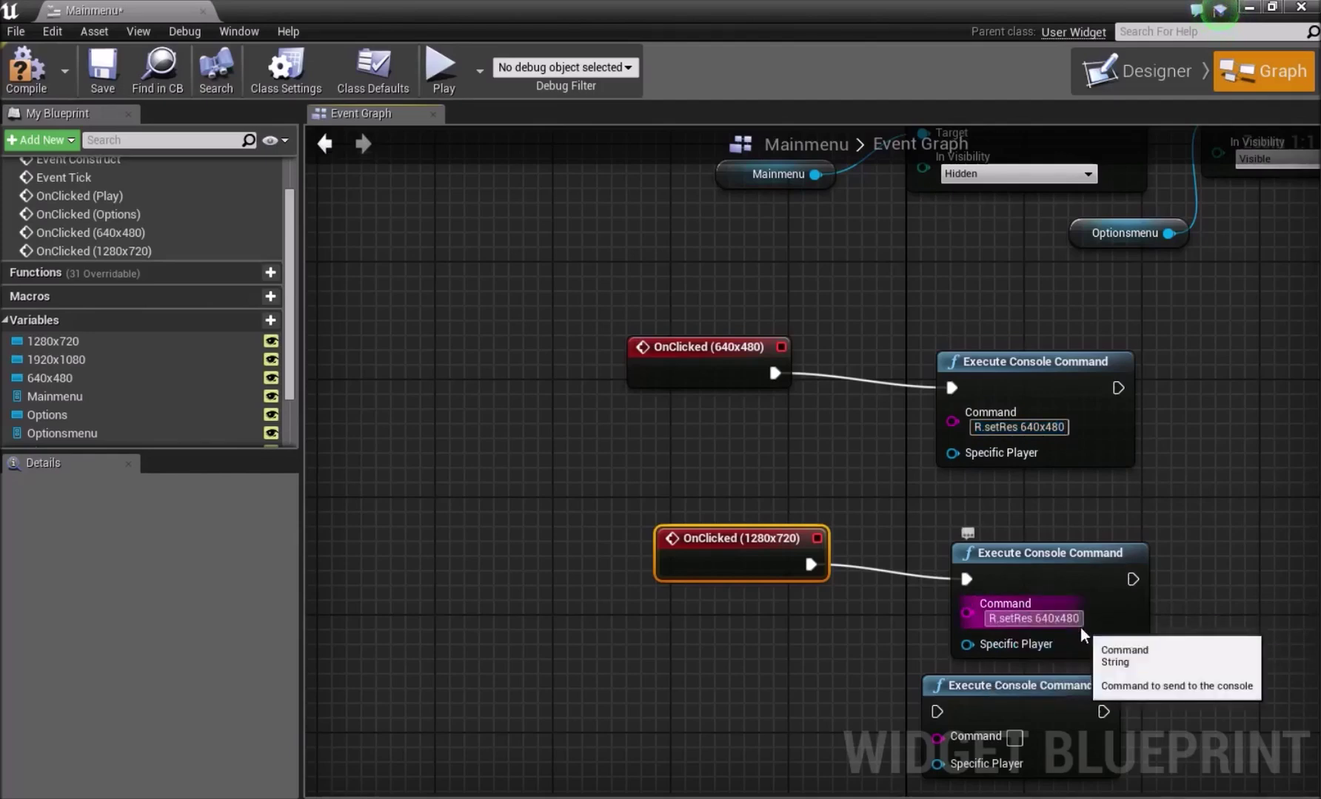
pyautogui.press('BackSpace')
pyautogui.press('BackSpace')
pyautogui.press('BackSpace')
pyautogui.write('1280x72')
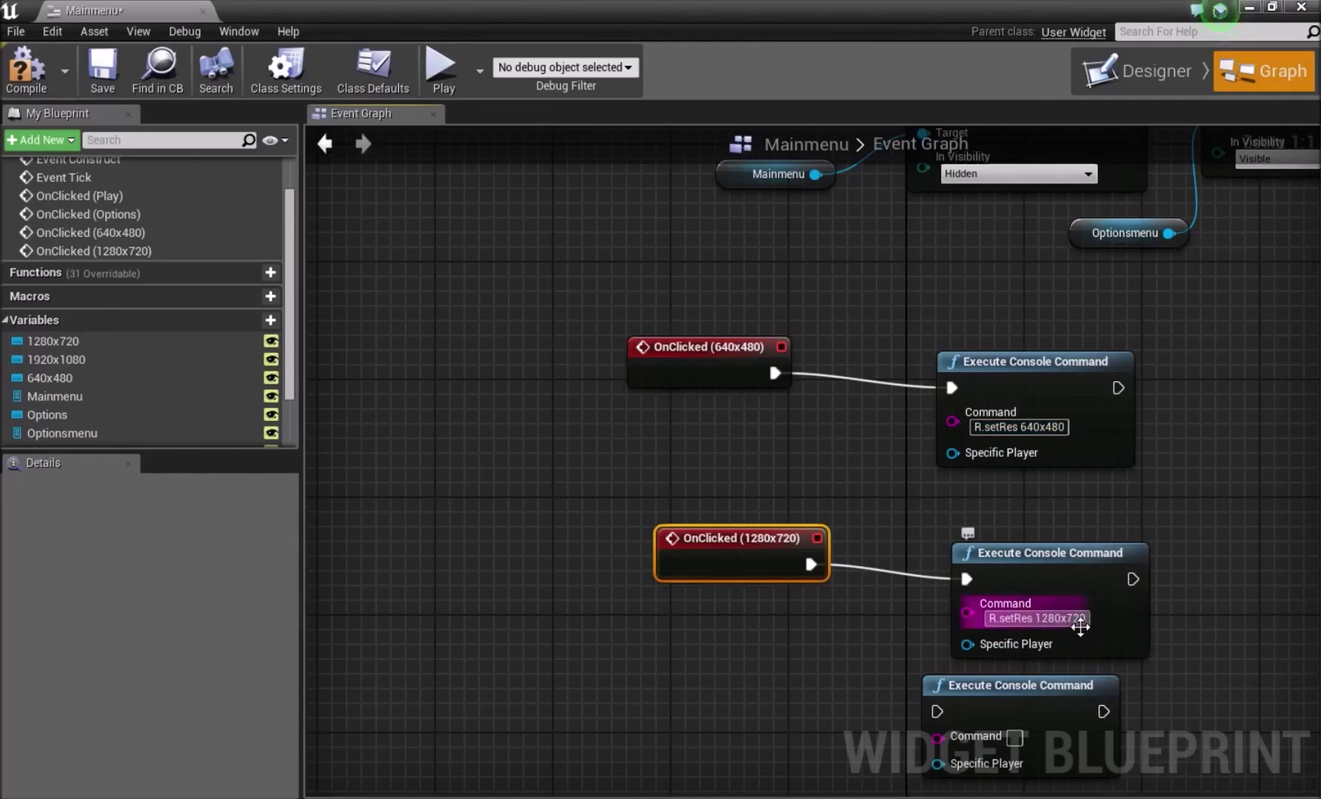
# Add an OnClicked event for the 1920x1080 button and connect it to the third Execute Console Command node.
pyautogui.moveTo(1083, 635); pyautogui.dragTo(1015, 450, button='right')
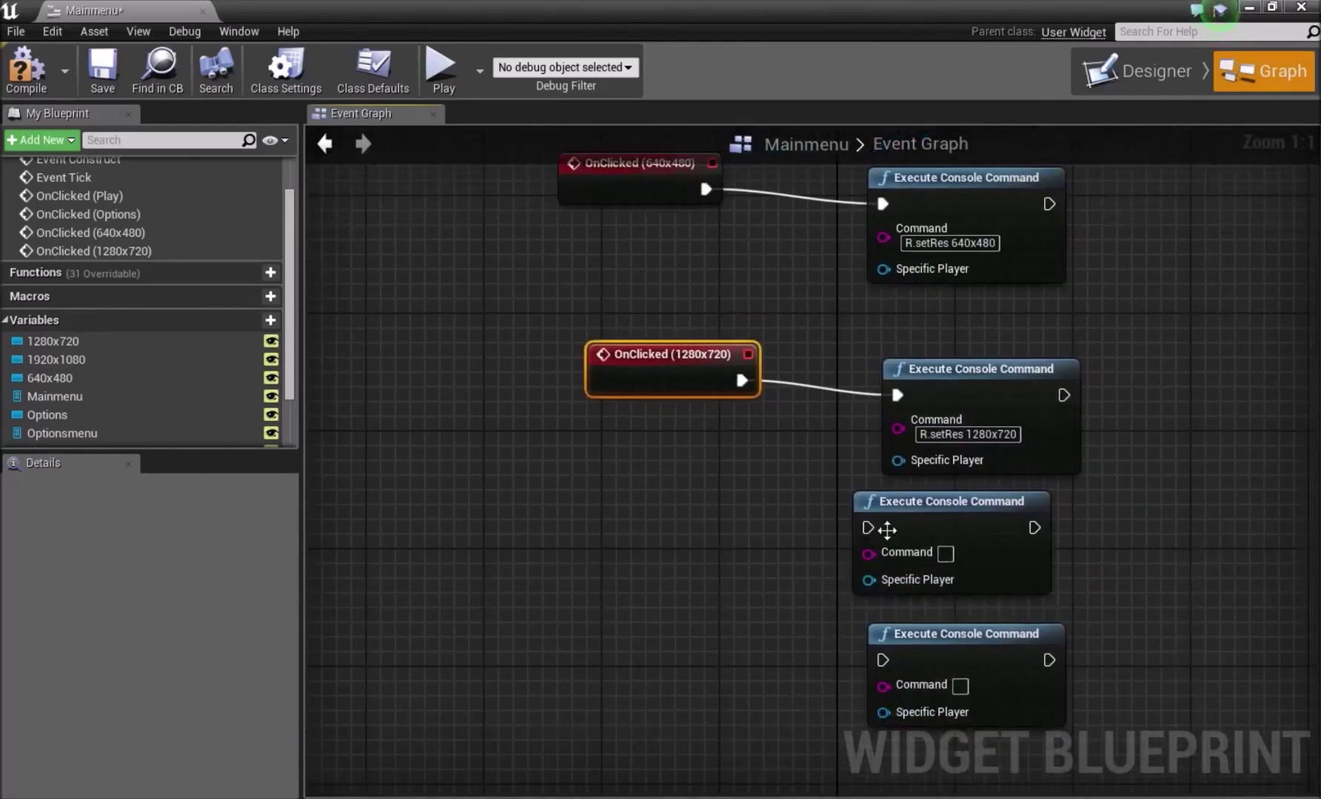
pyautogui.moveTo(888, 530); pyautogui.dragTo(917, 501)
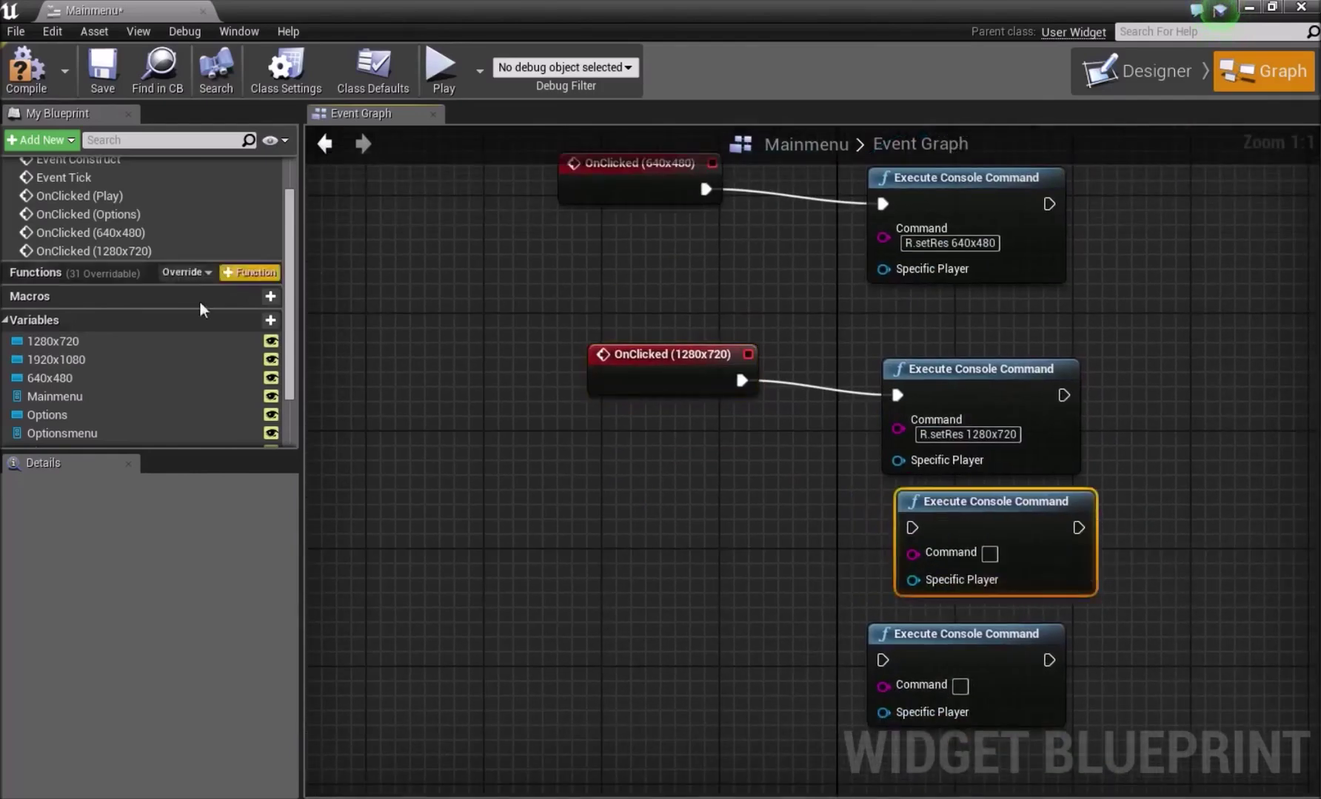
pyautogui.click(78, 360)
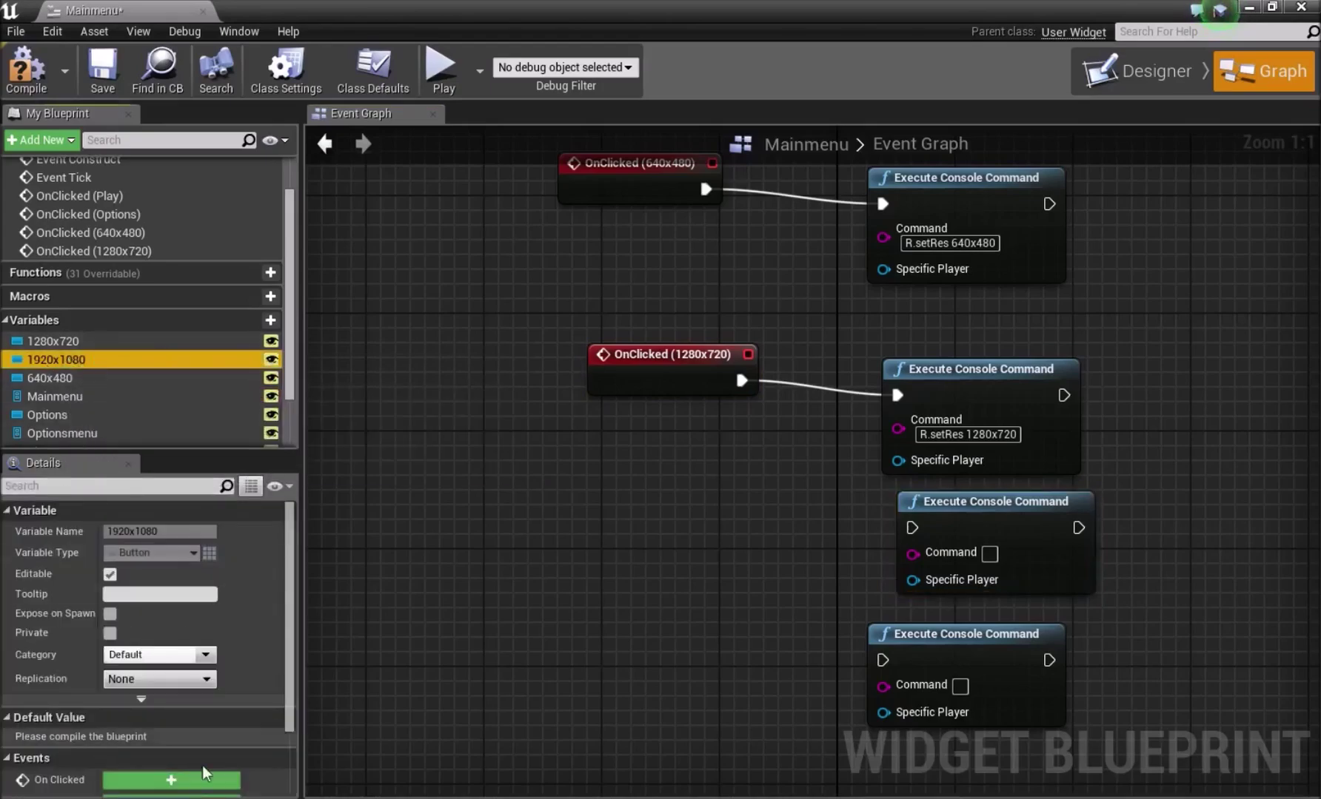
pyautogui.click(174, 781)
pyautogui.moveTo(822, 483); pyautogui.dragTo(869, 185)
pyautogui.moveTo(962, 274); pyautogui.dragTo(849, 570, button='right')
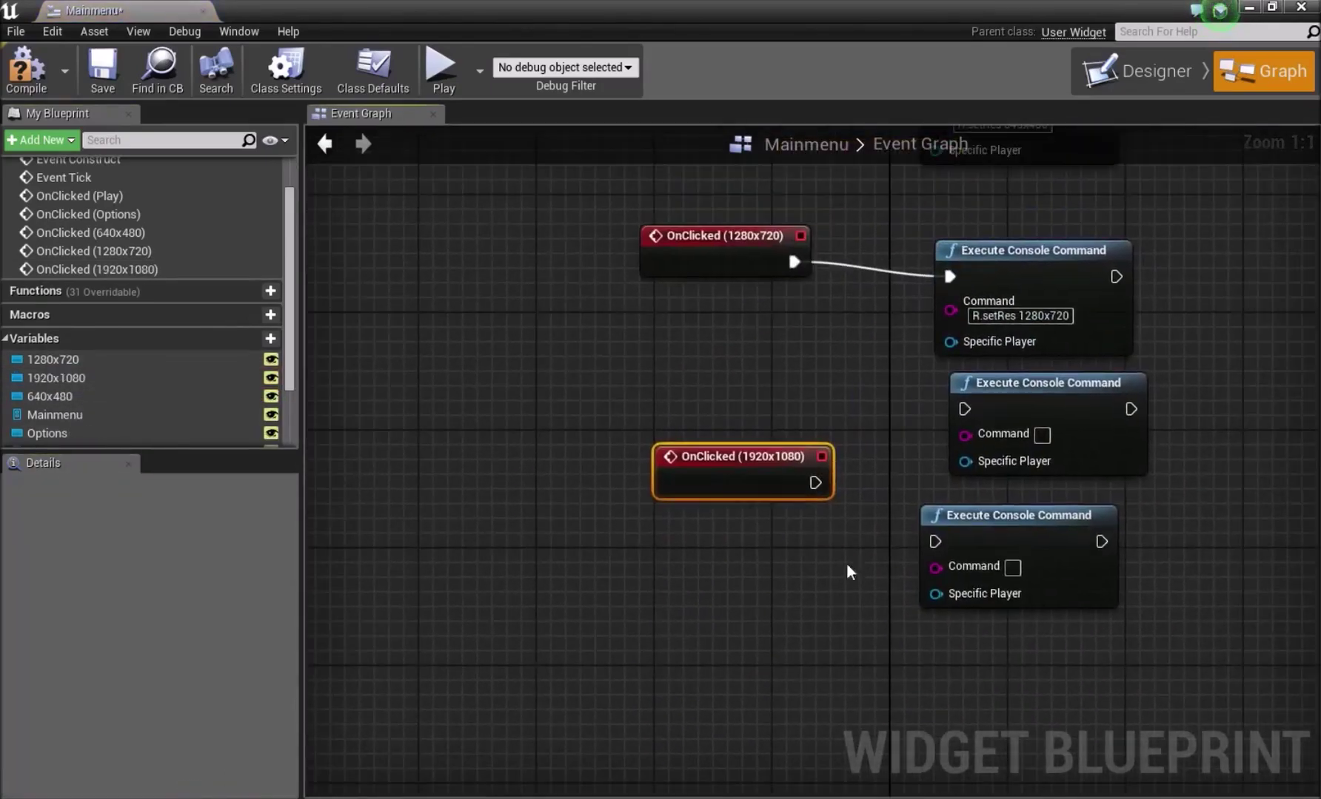
pyautogui.moveTo(767, 470); pyautogui.dragTo(772, 383)
pyautogui.moveTo(858, 373); pyautogui.dragTo(790, 412, button='right')
pyautogui.moveTo(750, 419); pyautogui.dragTo(915, 455)
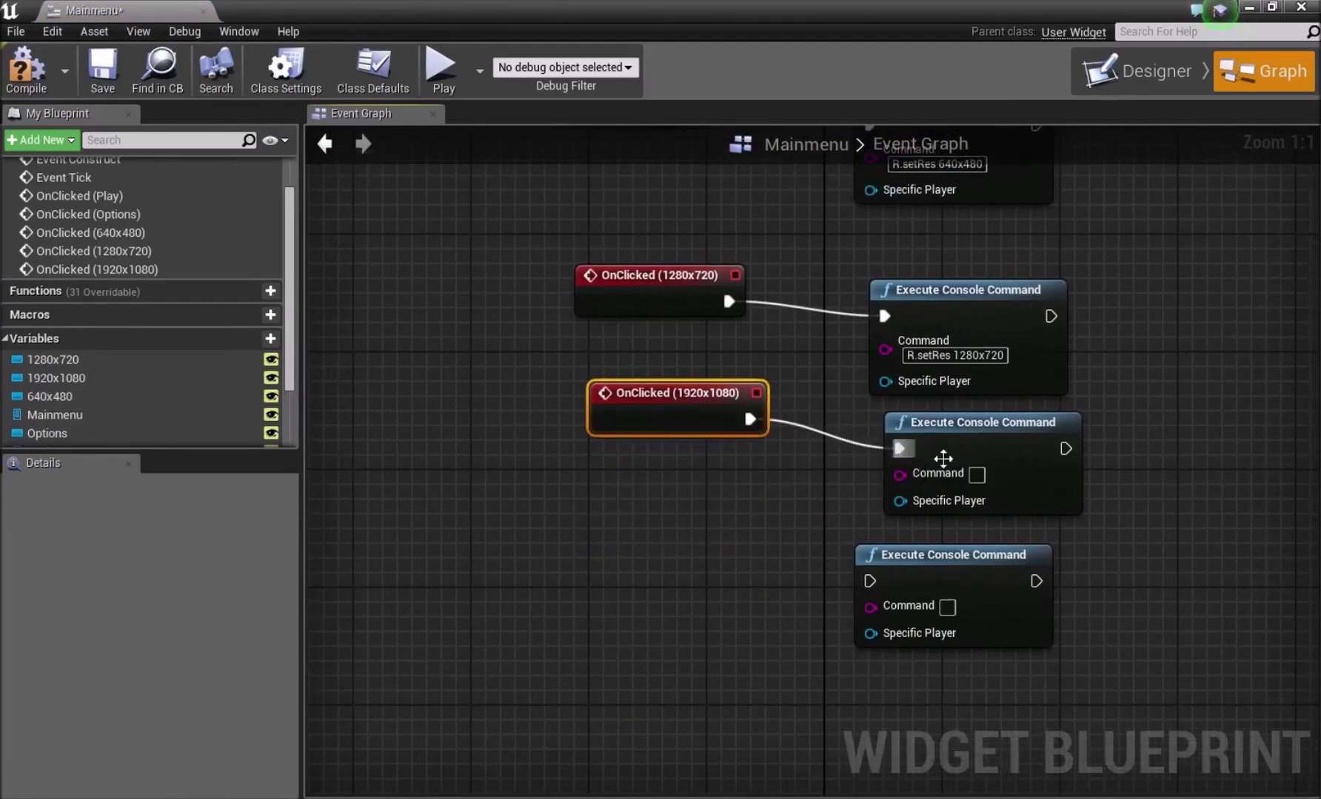
# Set the command of the 1920x1080 event's Execute Console Command node to R.setRes 1920x1080.
pyautogui.click(977, 475)
pyautogui.hotkey('ctrl', 'v')
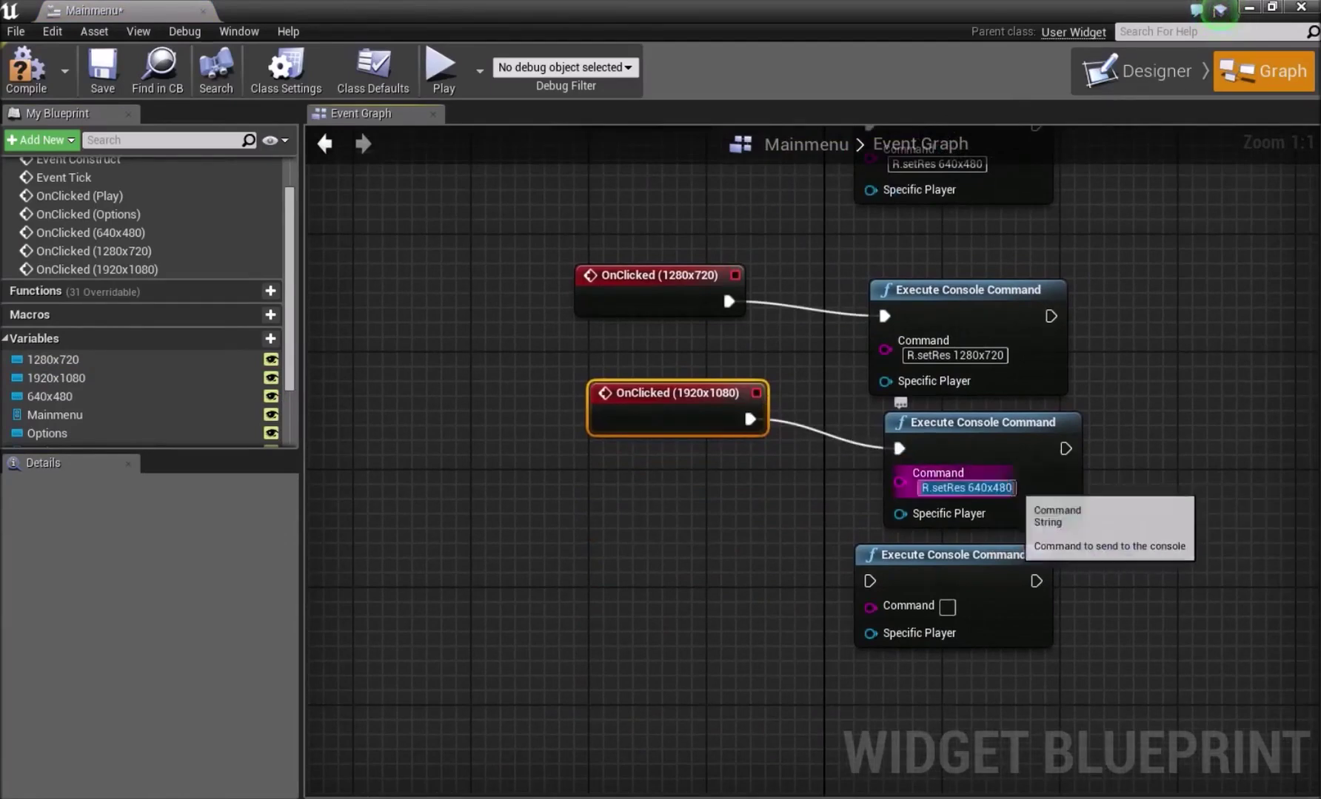
pyautogui.press('BackSpace')
pyautogui.press('BackSpace')
pyautogui.press('BackSpace')
pyautogui.press('BackSpace')
pyautogui.press('BackSpace')
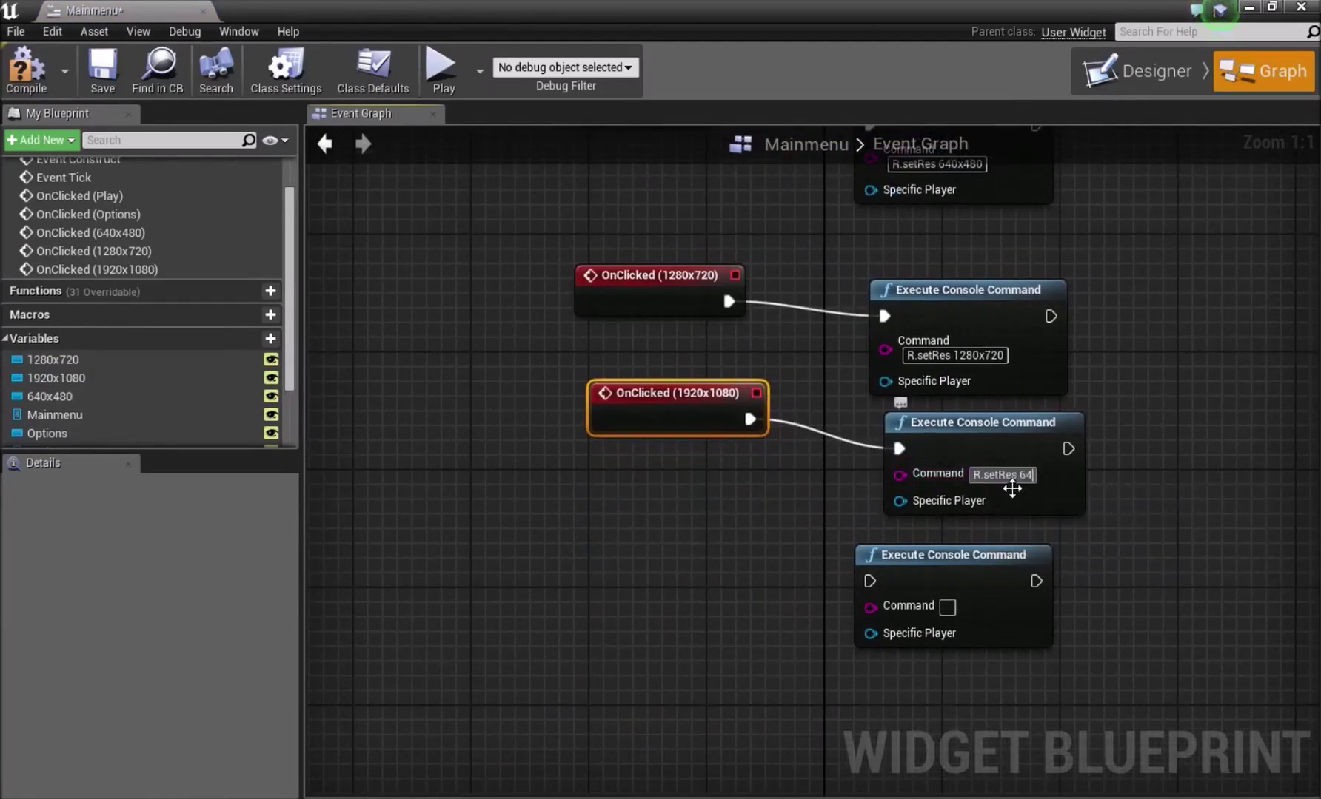
pyautogui.write('1920')
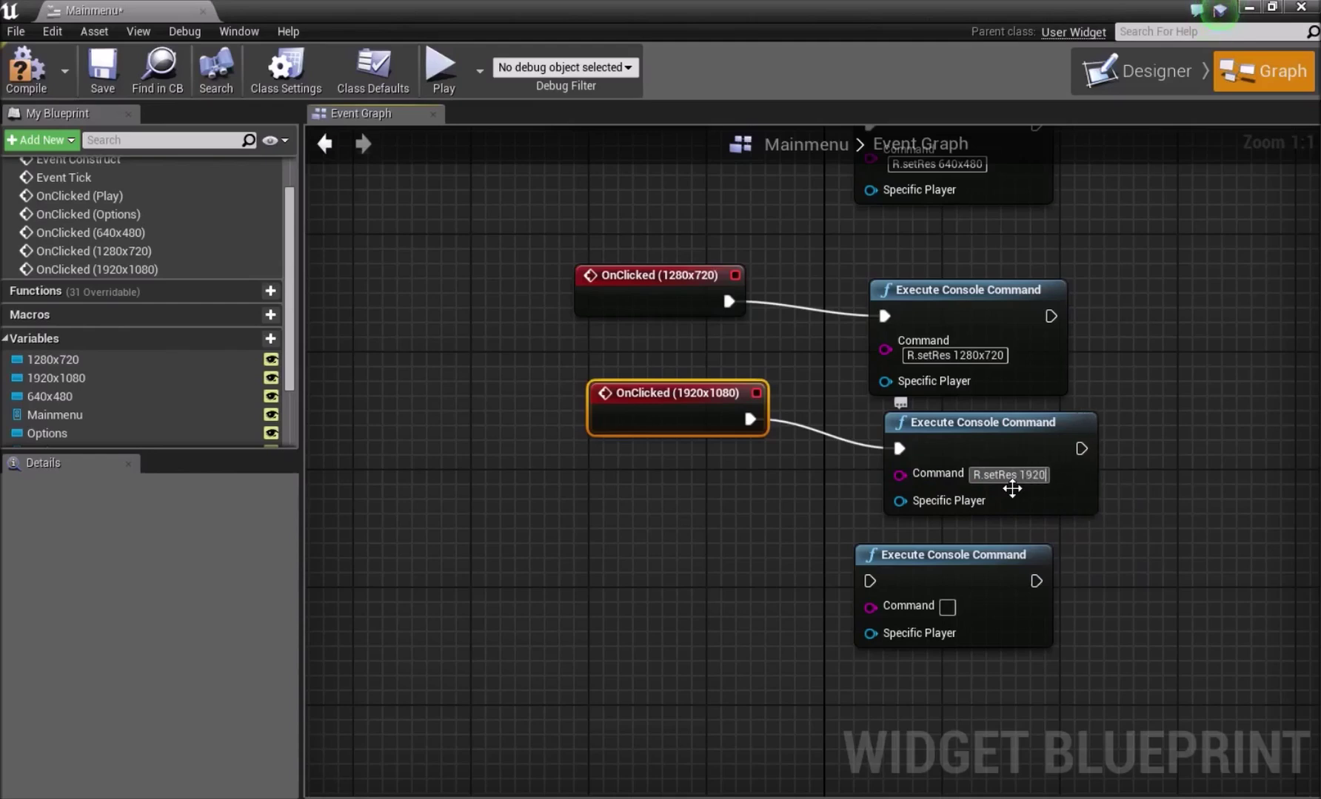
pyautogui.write('x1080')
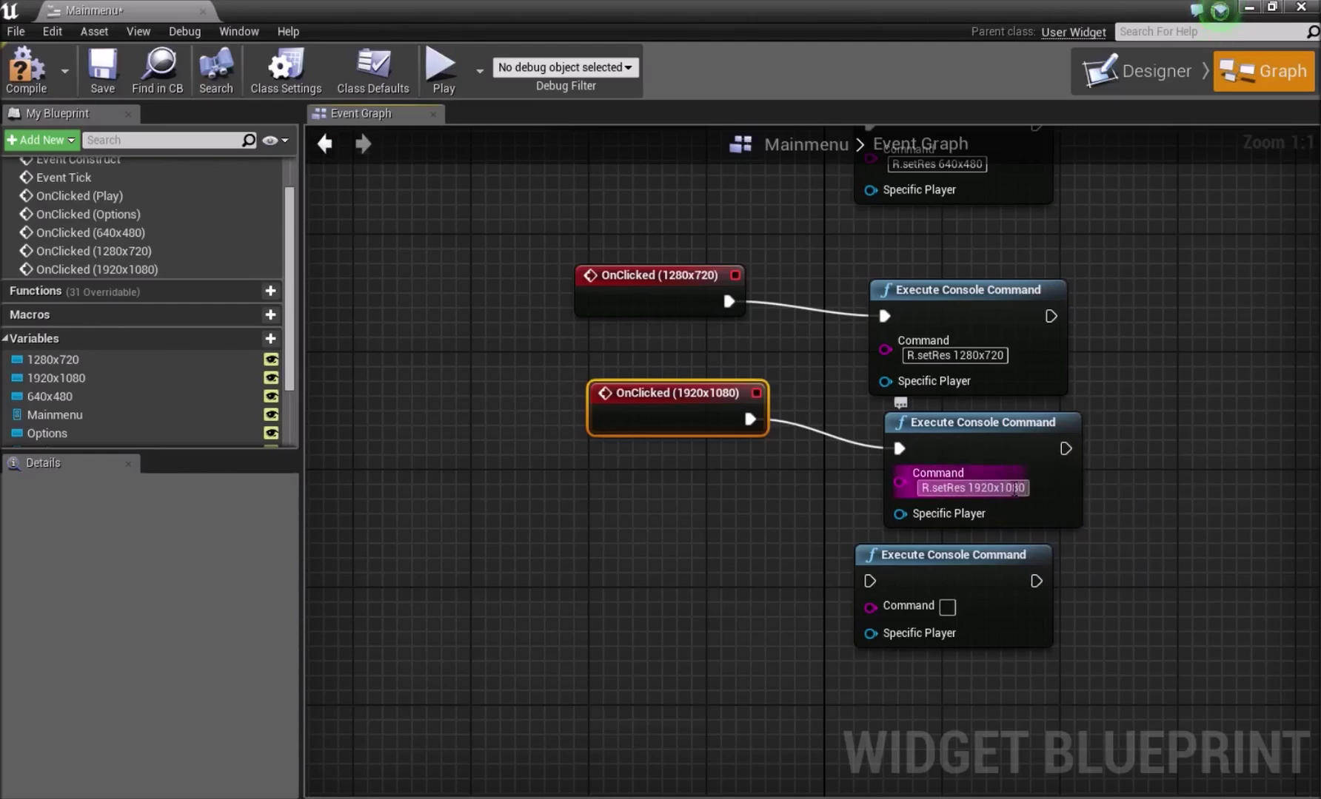
pyautogui.press('Return')
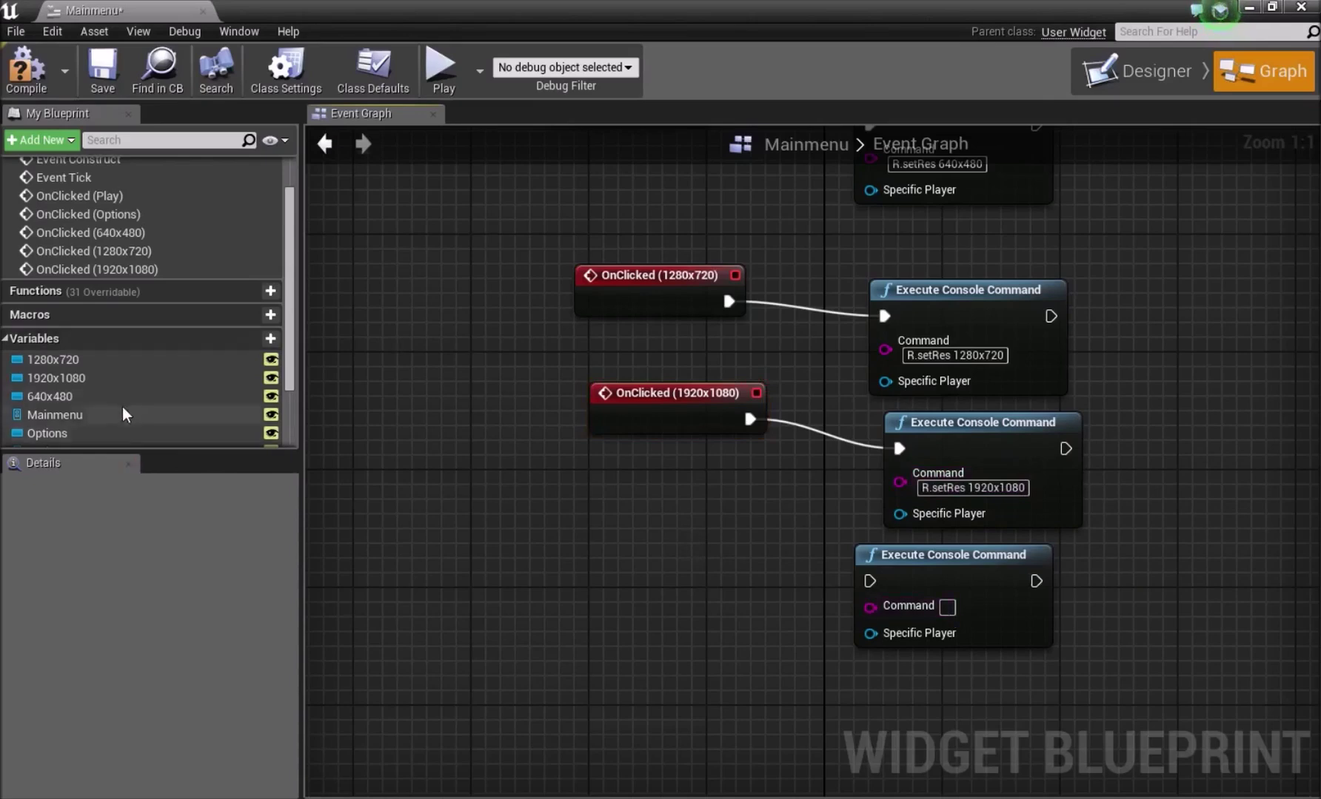
# Add an OnClicked event for the Quit button and connect it to the last Execute Console Command node with the command Quit.
pyautogui.scroll(-3, 125, 419)
pyautogui.click(66, 429)
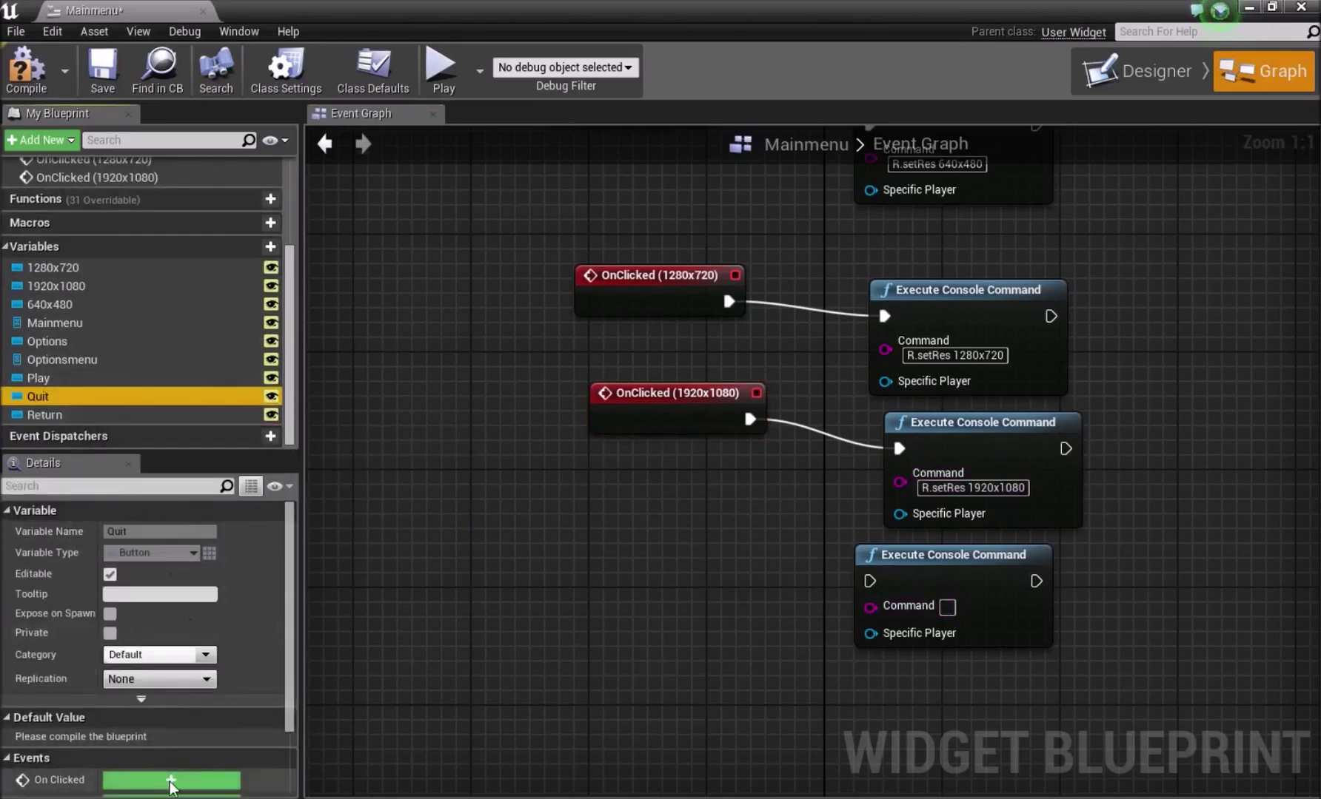
pyautogui.click(171, 781)
pyautogui.moveTo(781, 487); pyautogui.dragTo(884, 322)
pyautogui.moveTo(971, 393); pyautogui.dragTo(663, 561, button='right')
pyautogui.moveTo(629, 529); pyautogui.dragTo(770, 456)
pyautogui.moveTo(590, 514); pyautogui.dragTo(590, 426)
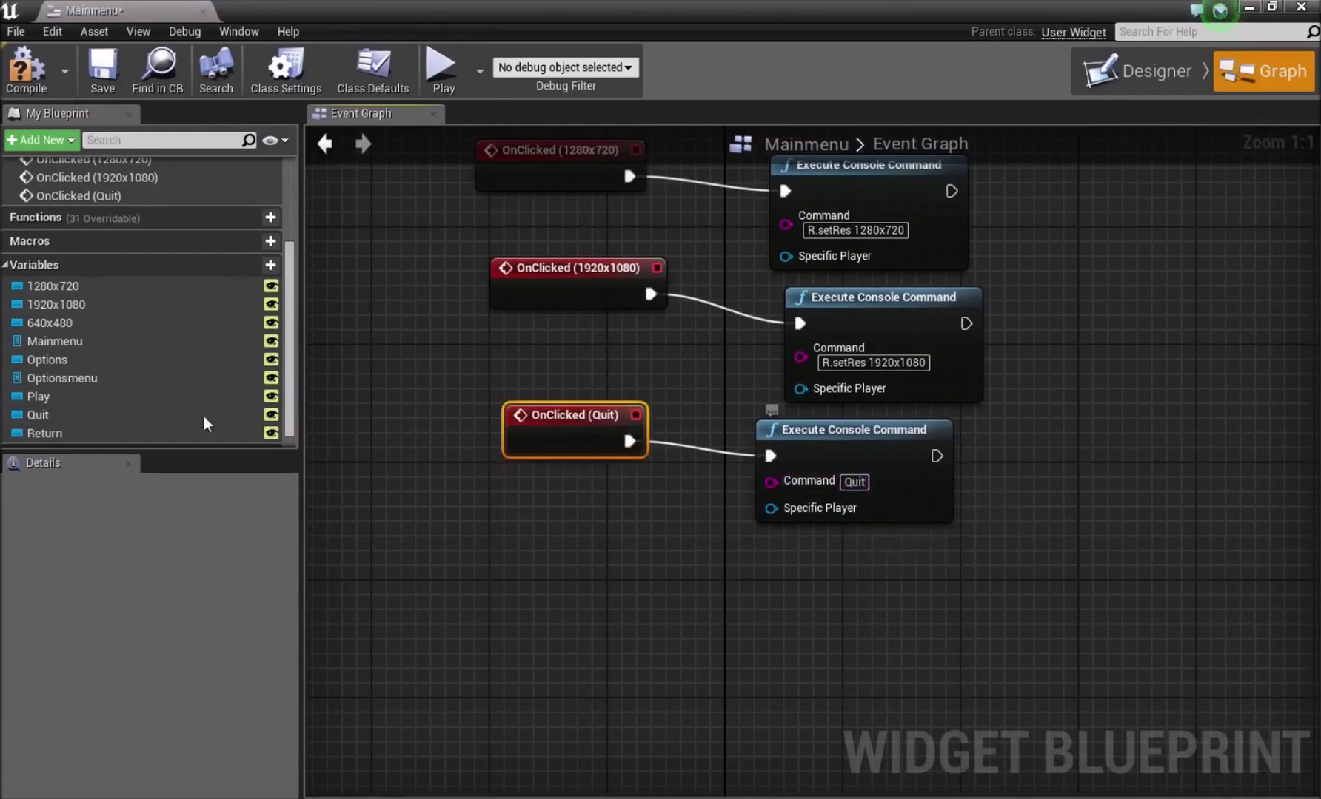
# Add an OnClicked event for the Return button and place it below the Quit event.
pyautogui.click(74, 435)
pyautogui.scroll(-3, 131, 633)
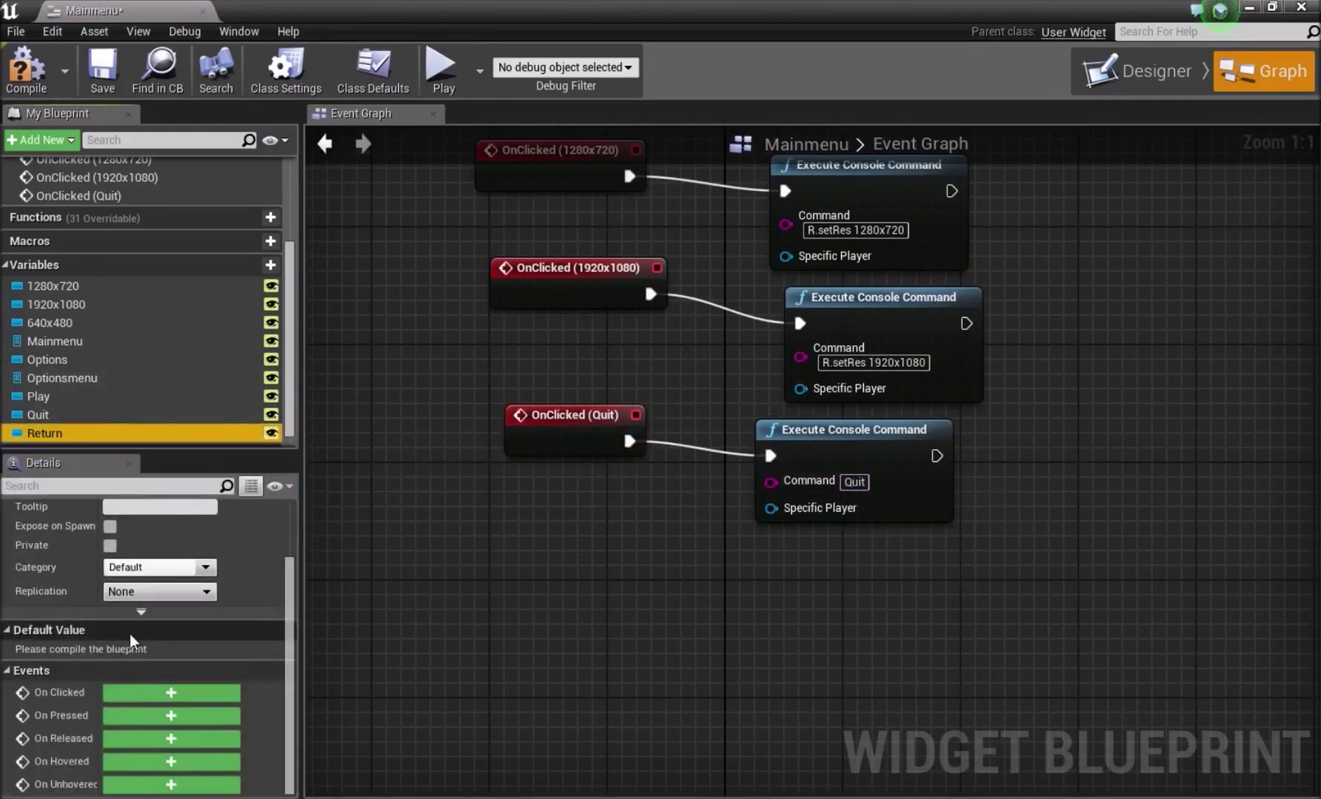
pyautogui.click(141, 695)
pyautogui.moveTo(740, 494); pyautogui.dragTo(798, 421)
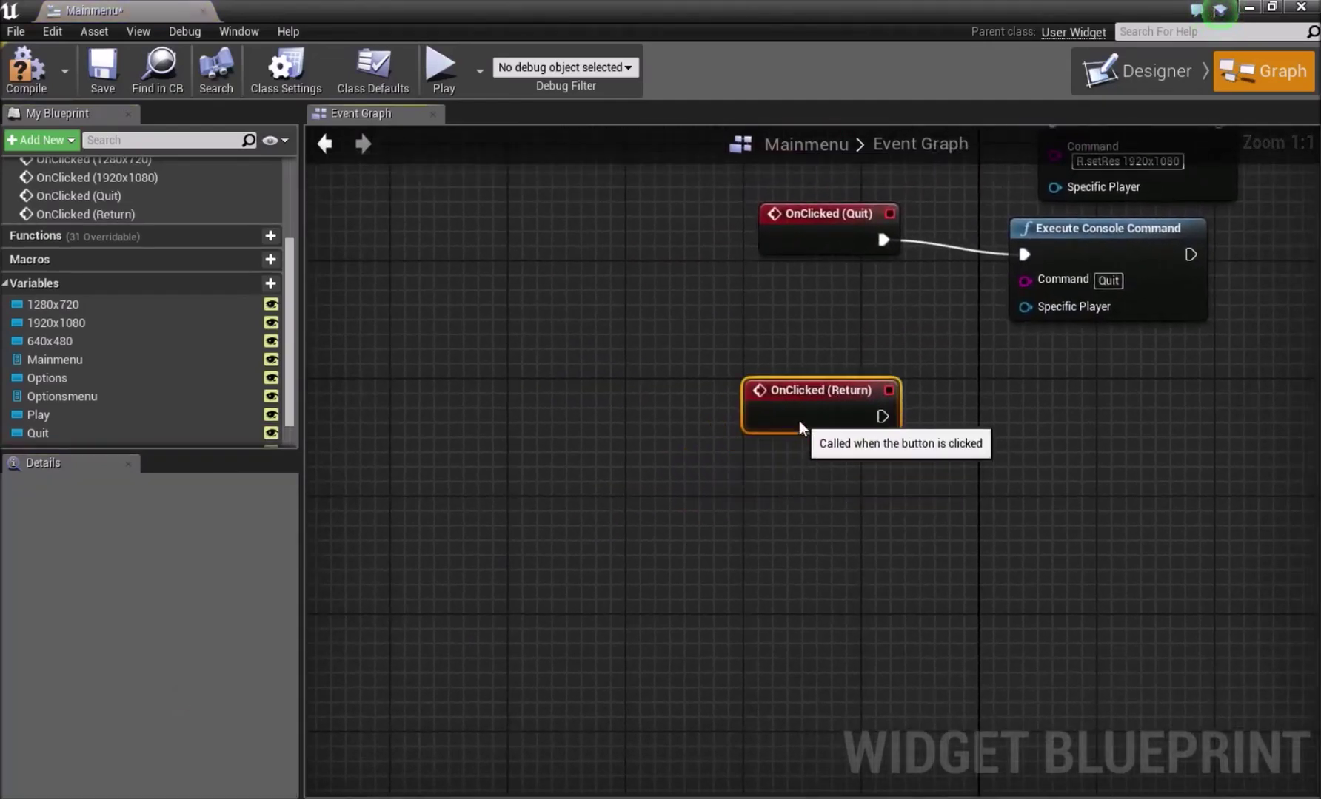
pyautogui.moveTo(814, 562); pyautogui.dragTo(606, 681, button='right')
pyautogui.click(915, 358)
pyautogui.hotkey('ctrl', 'c')
pyautogui.hotkey('ctrl', 'v')
pyautogui.moveTo(917, 498); pyautogui.dragTo(844, 528)
pyautogui.press('Delete')
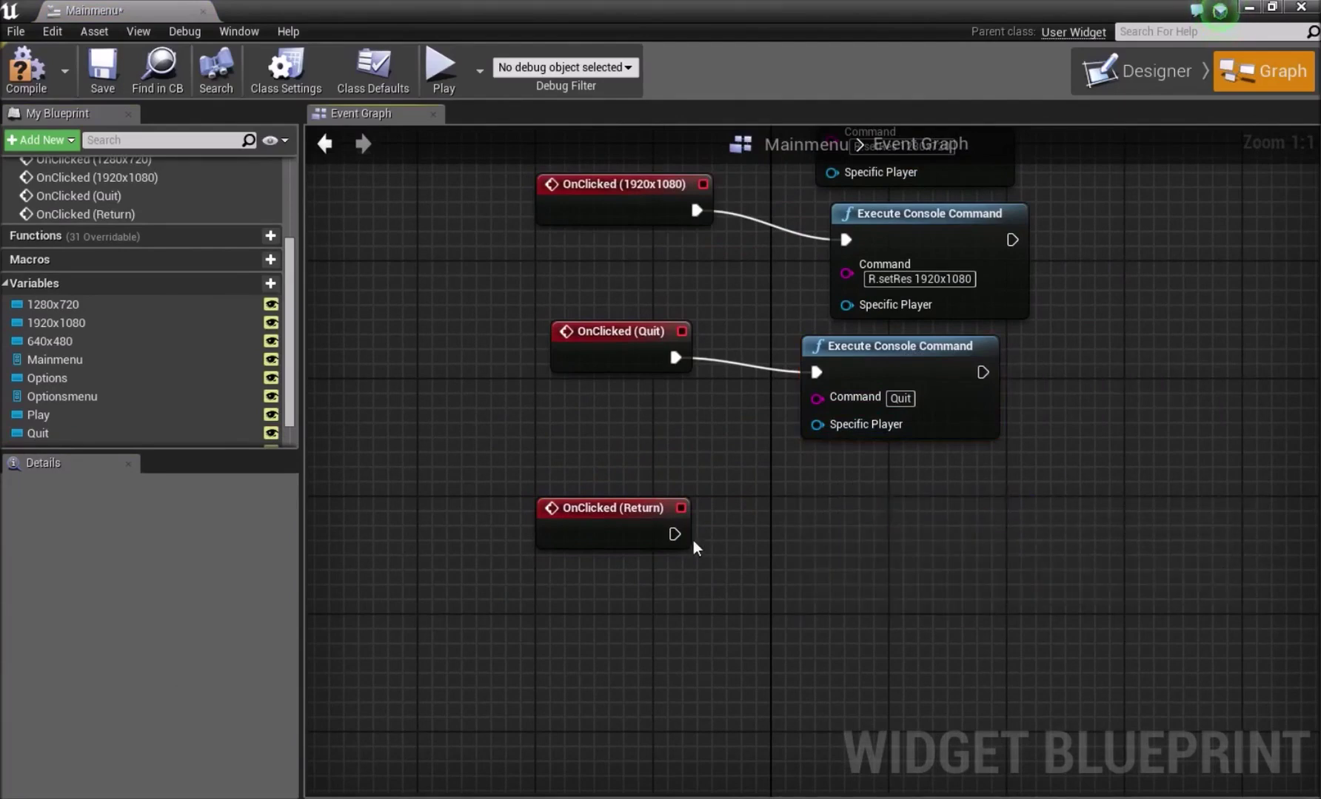
# Add two Set Visibility nodes and chain them one after the other from the OnClicked (Return) event.
pyautogui.rightClick(823, 516)
pyautogui.write('set visib')
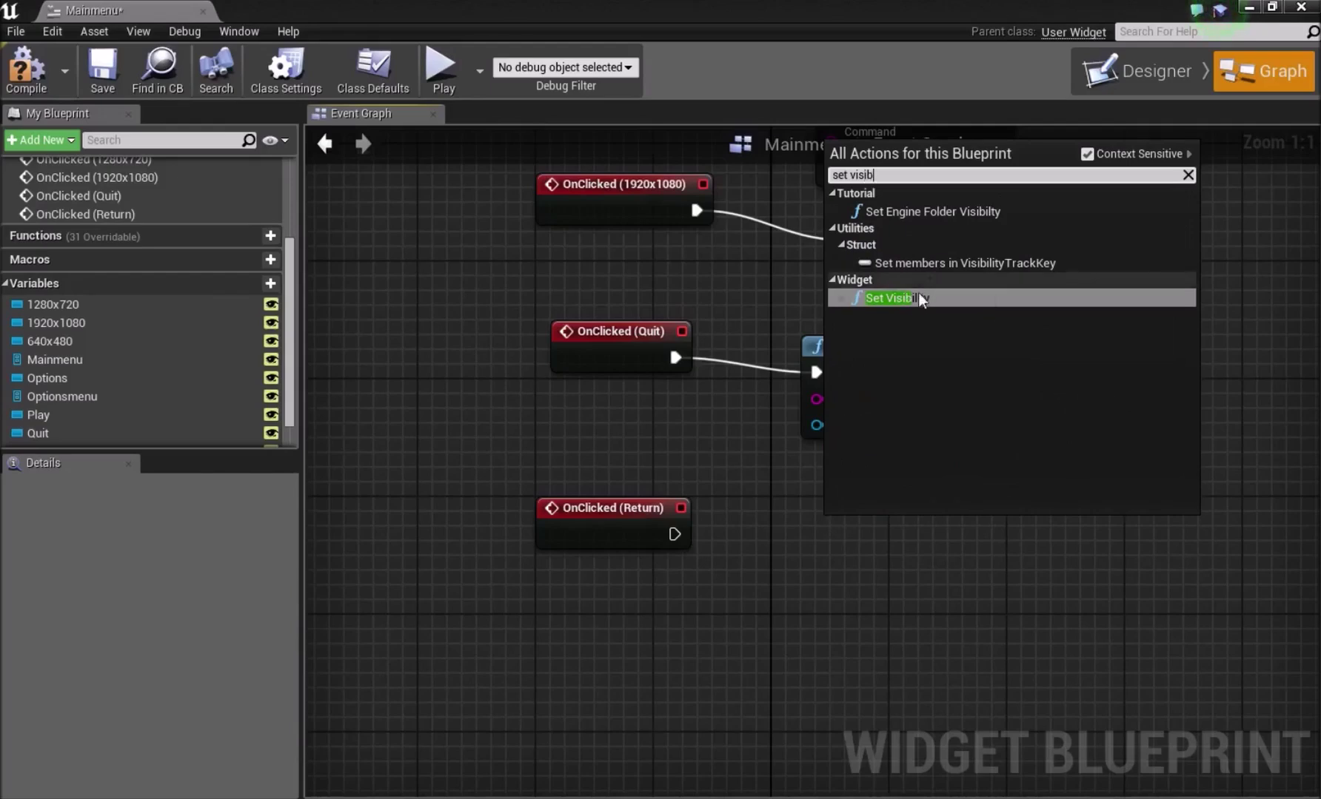
pyautogui.click(918, 298)
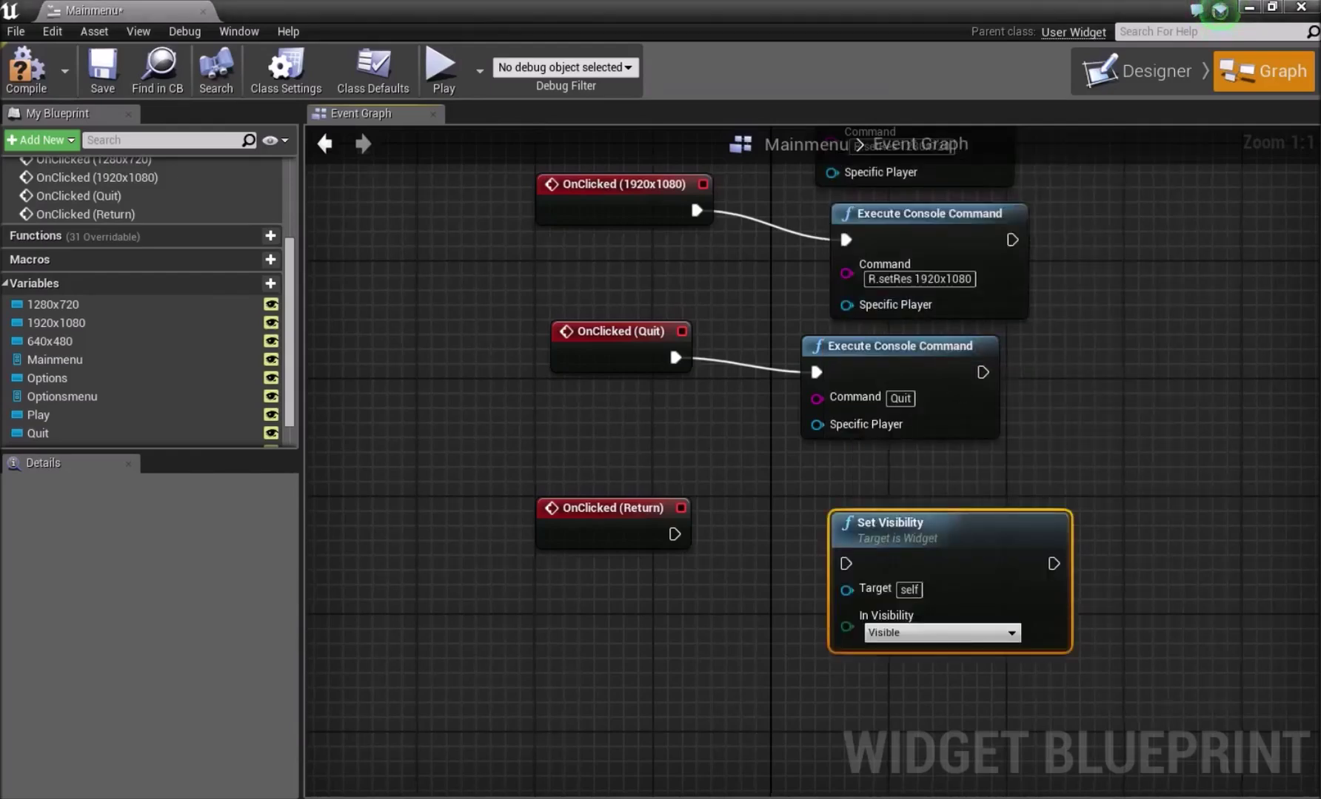
pyautogui.hotkey('ctrl', 'c')
pyautogui.hotkey('ctrl', 'v')
pyautogui.moveTo(1040, 510); pyautogui.dragTo(1000, 494)
pyautogui.click(846, 474)
pyautogui.moveTo(466, 508); pyautogui.dragTo(640, 541)
pyautogui.moveTo(848, 541); pyautogui.dragTo(948, 540)
# Wire Mainmenu and Optionsmenu references as targets of the Return event's first and second Set Visibility nodes, and set the Optionsmenu one to Hidden.
pyautogui.click(67, 361)
pyautogui.keyDown('ctrl'); pyautogui.moveTo(74, 373); pyautogui.dragTo(426, 660); pyautogui.keyUp('ctrl')
pyautogui.keyDown('ctrl'); pyautogui.moveTo(183, 453); pyautogui.dragTo(756, 702); pyautogui.keyUp('ctrl')
pyautogui.moveTo(518, 665); pyautogui.dragTo(643, 570)
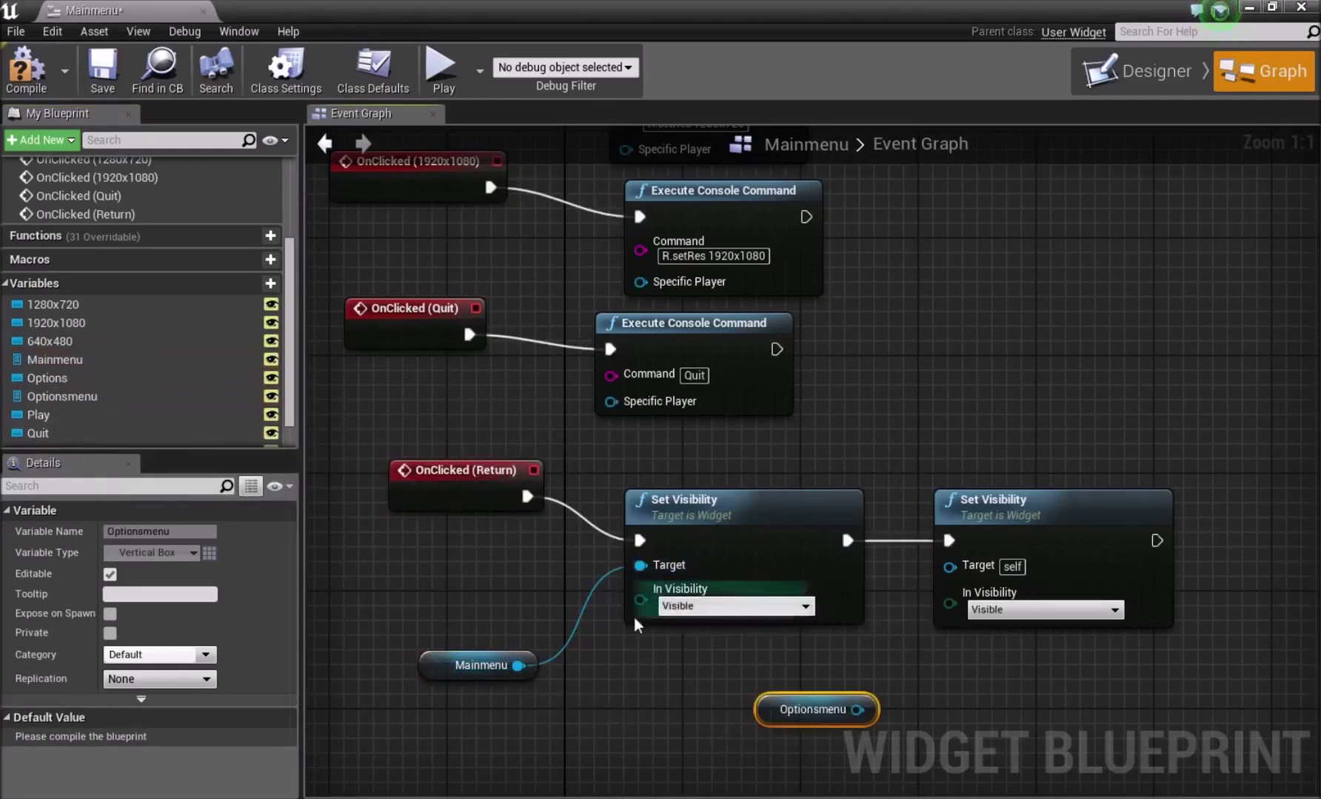
pyautogui.moveTo(858, 709); pyautogui.dragTo(949, 565)
pyautogui.click(1019, 608)
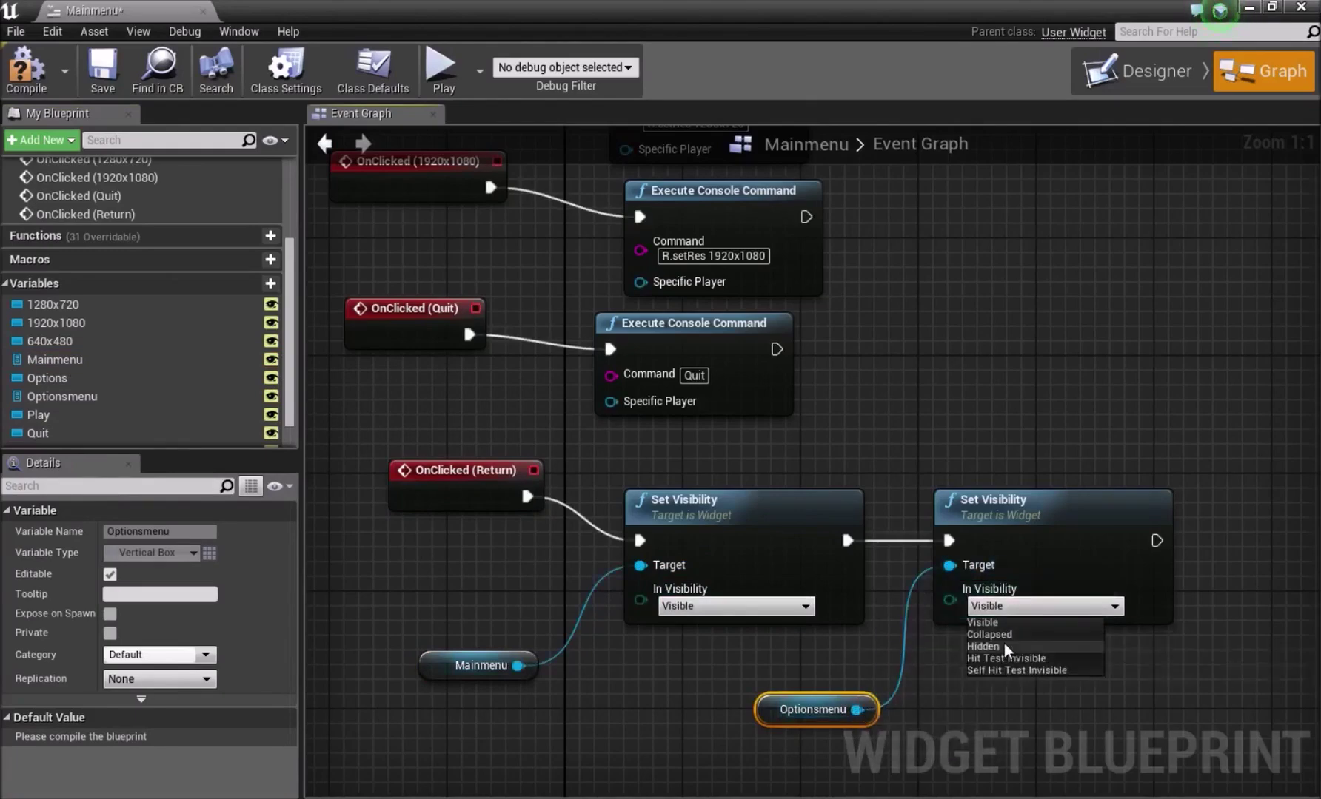
pyautogui.click(1020, 623)
# Check the complete event graph, then compile and save the Mainmenu widget blueprint.
pyautogui.scroll(-12, 519, 348)
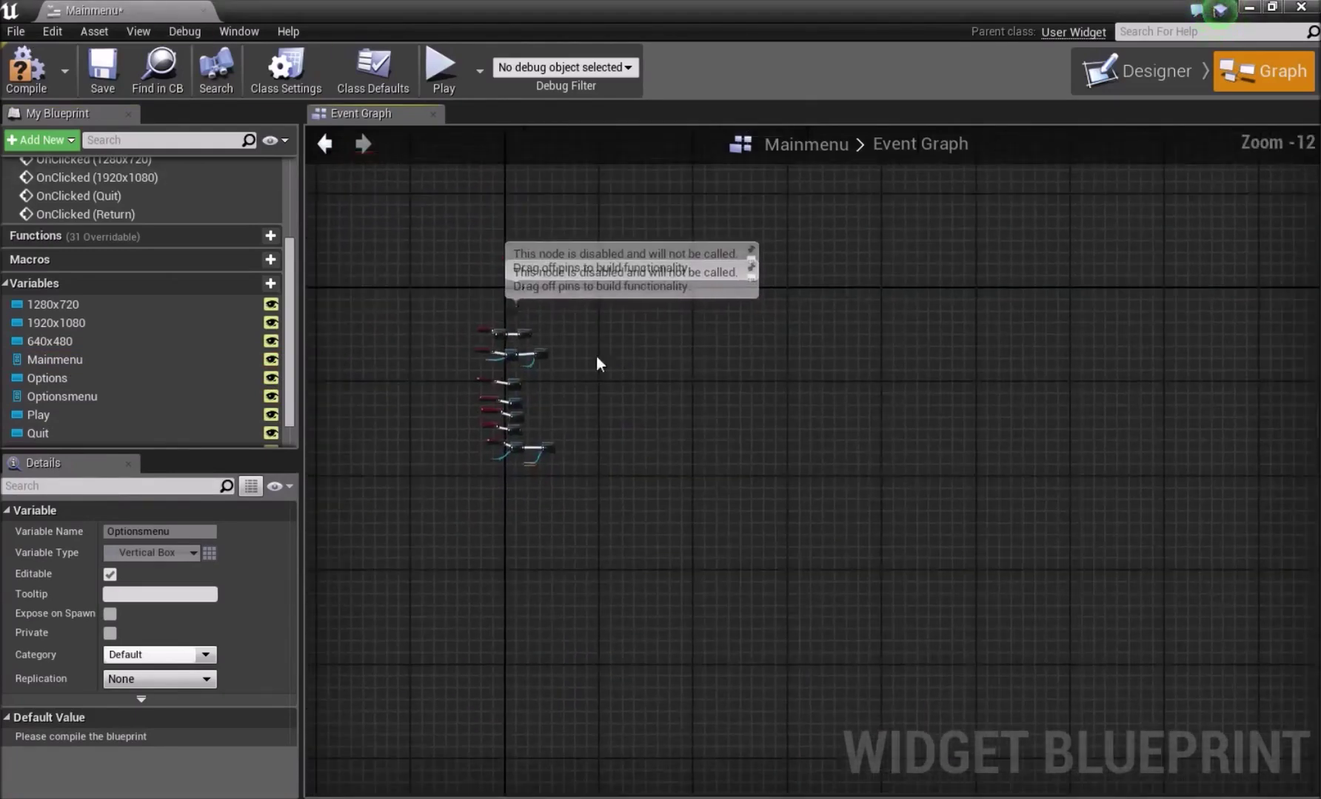
pyautogui.scroll(9, 597, 356)
pyautogui.click(588, 198)
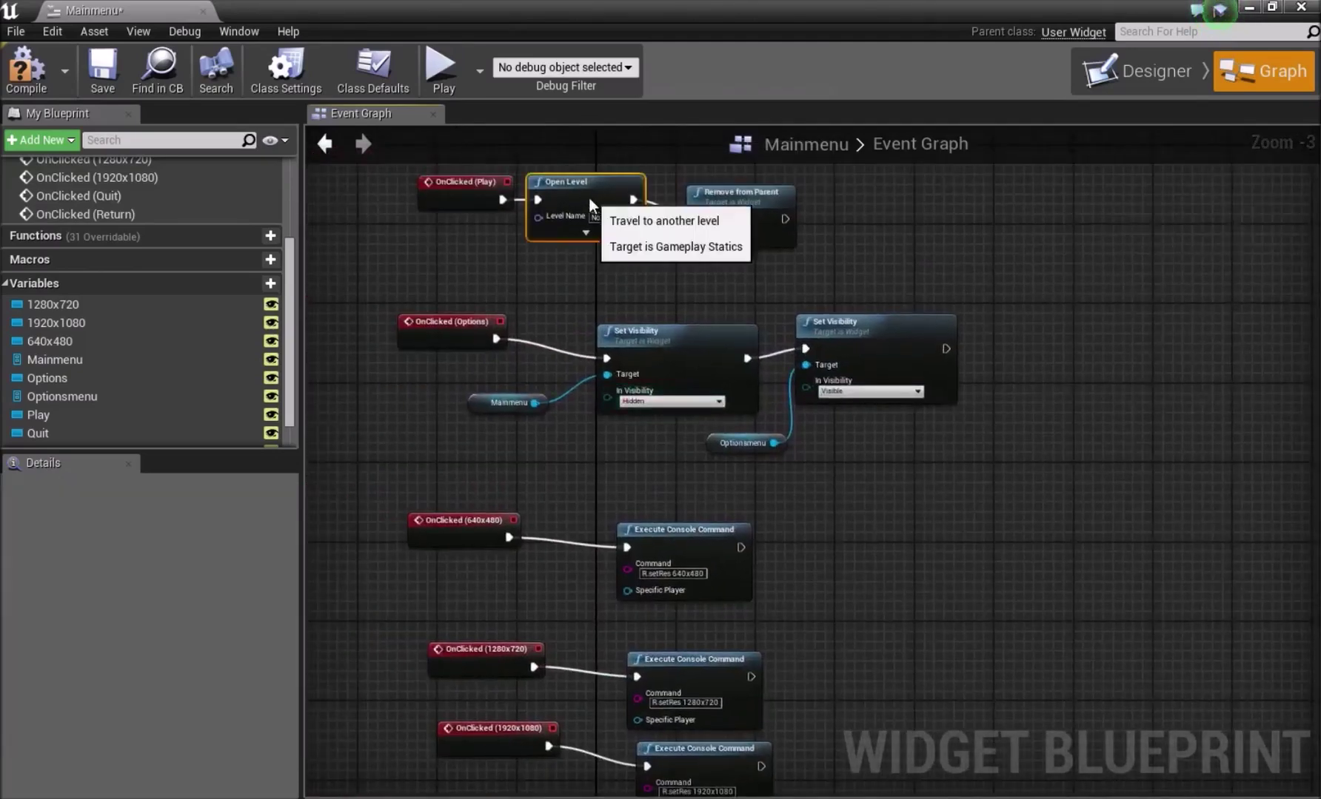
pyautogui.scroll(-2, 781, 383)
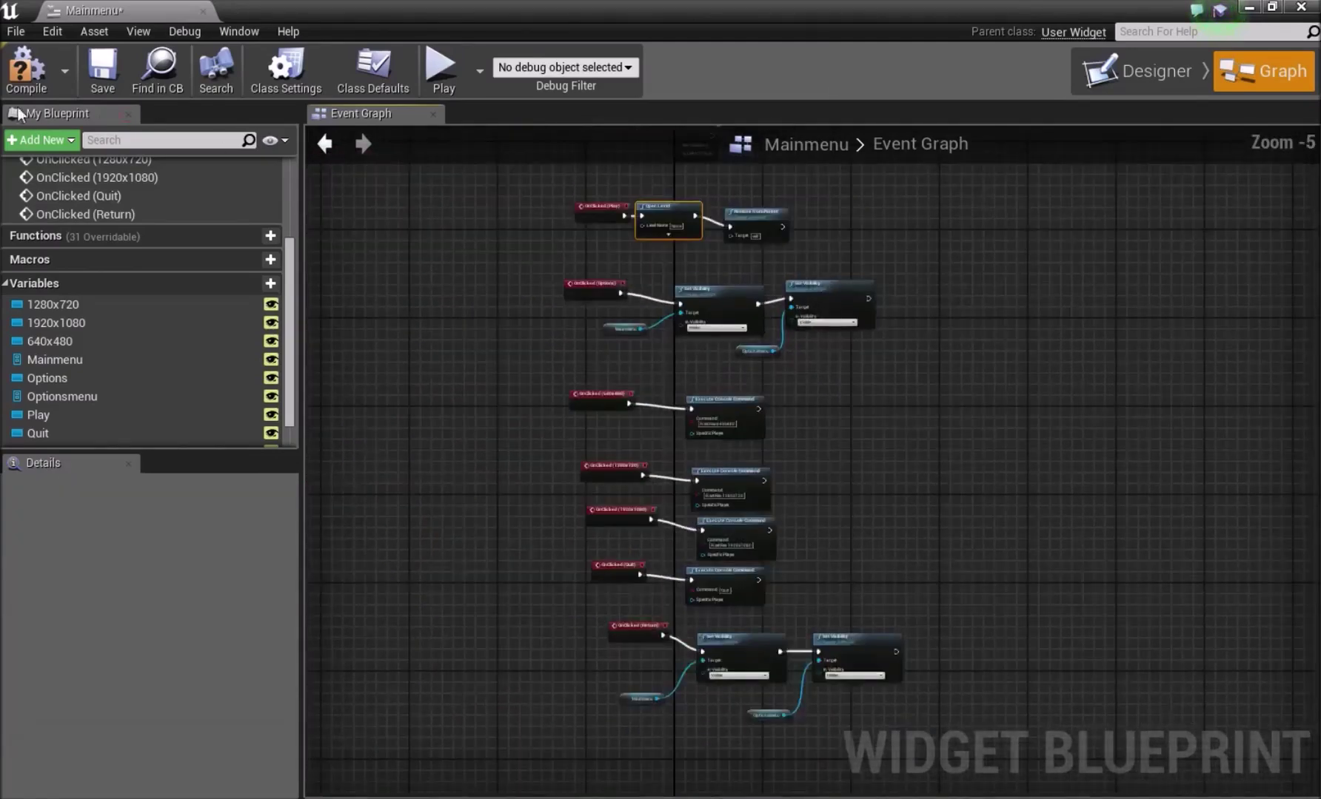
pyautogui.click(26, 68)
pyautogui.click(108, 71)
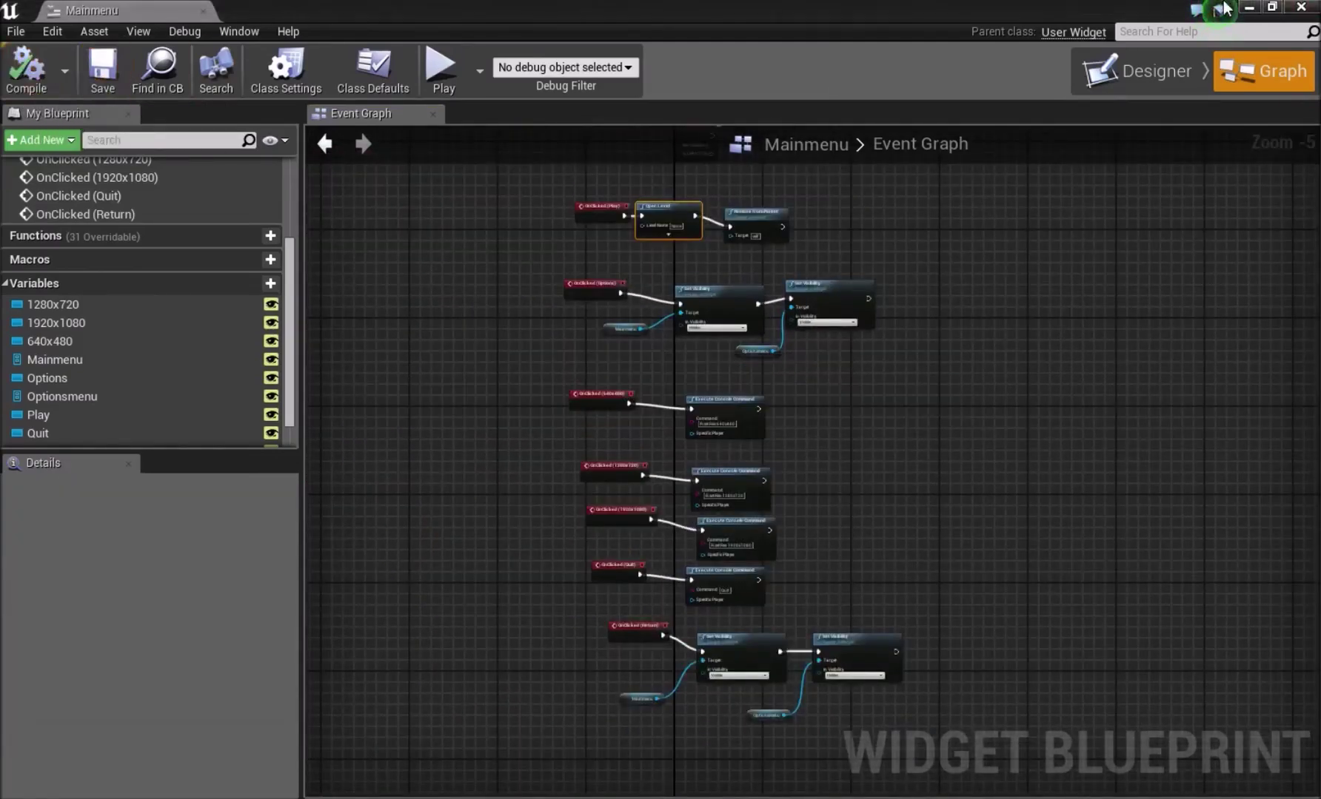
# Return to the level editor and open the level blueprint of ThirdPersonExampleMap.
pyautogui.click(1248, 7)
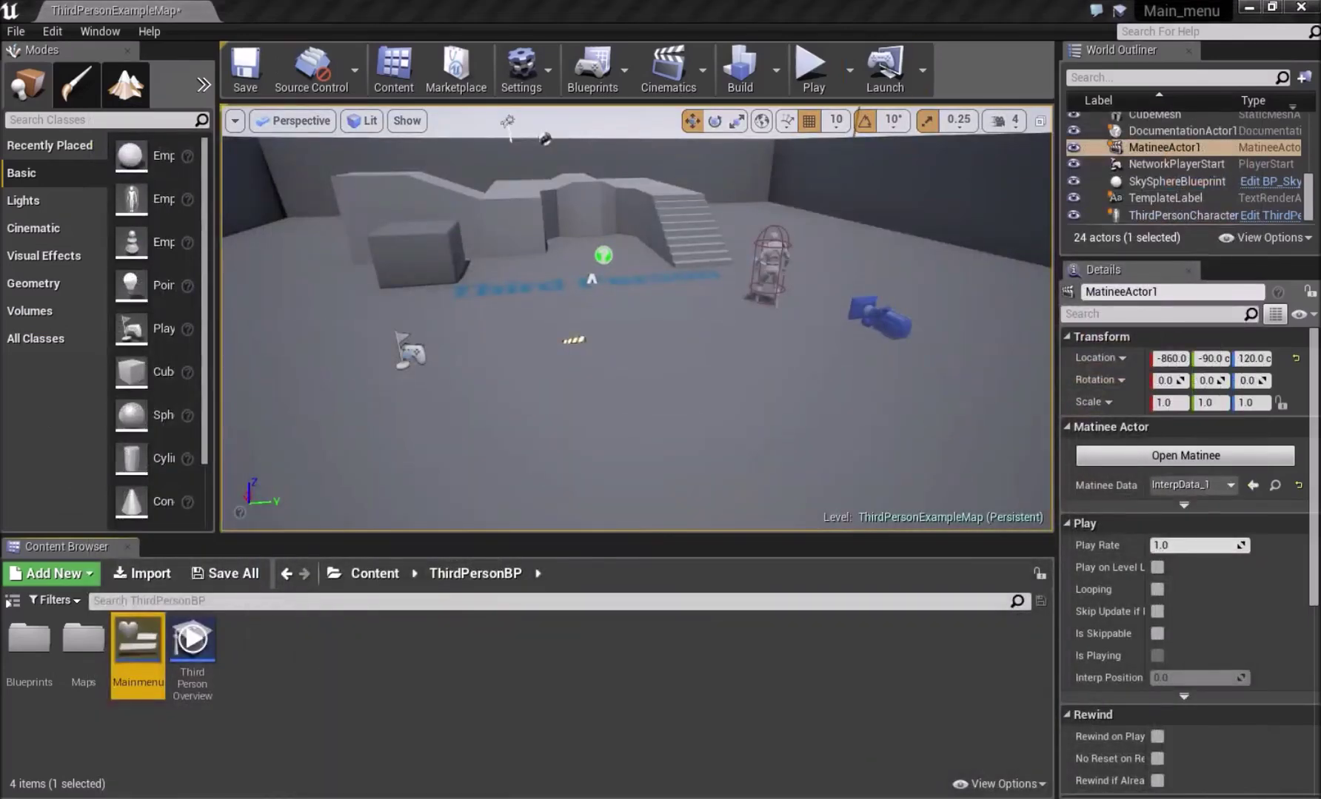
pyautogui.moveTo(636, 318); pyautogui.dragTo(636, 296, button='right')
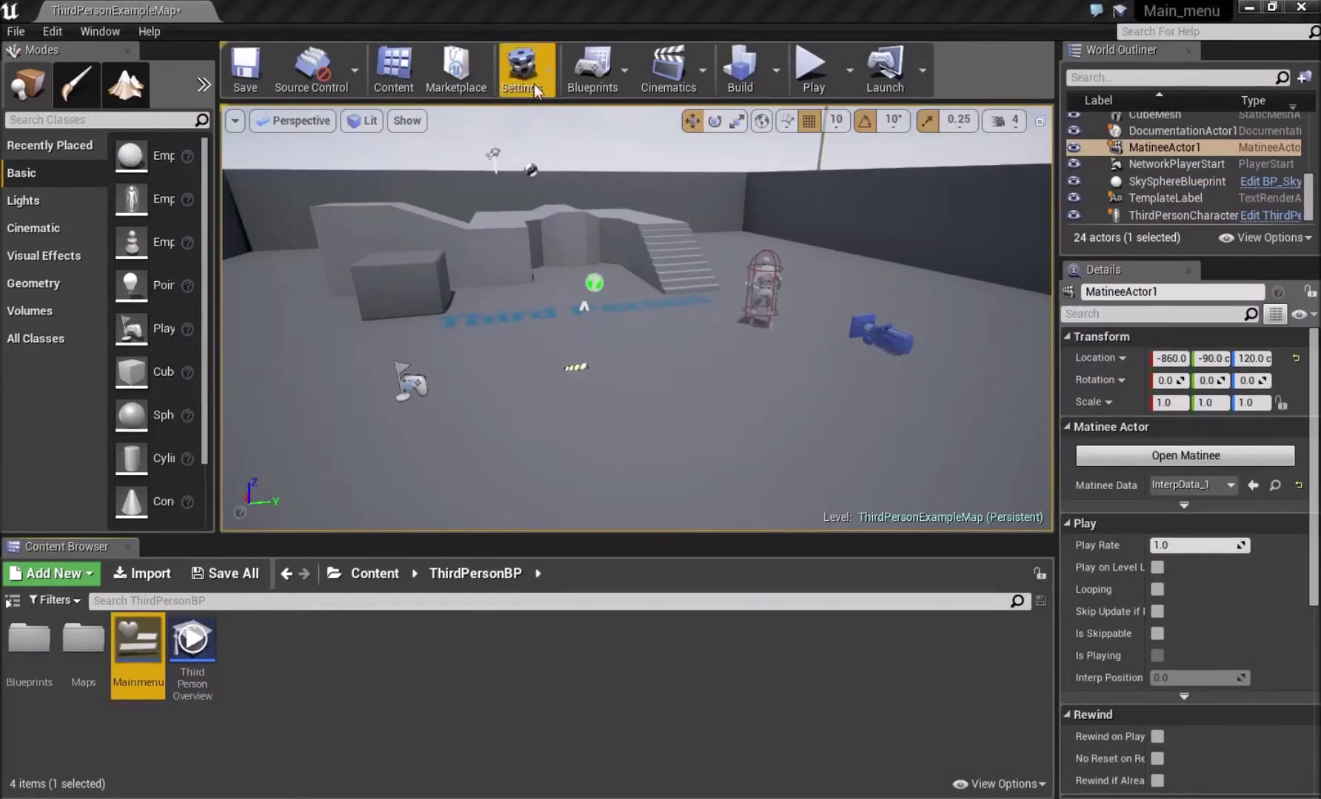
pyautogui.click(601, 75)
pyautogui.click(627, 225)
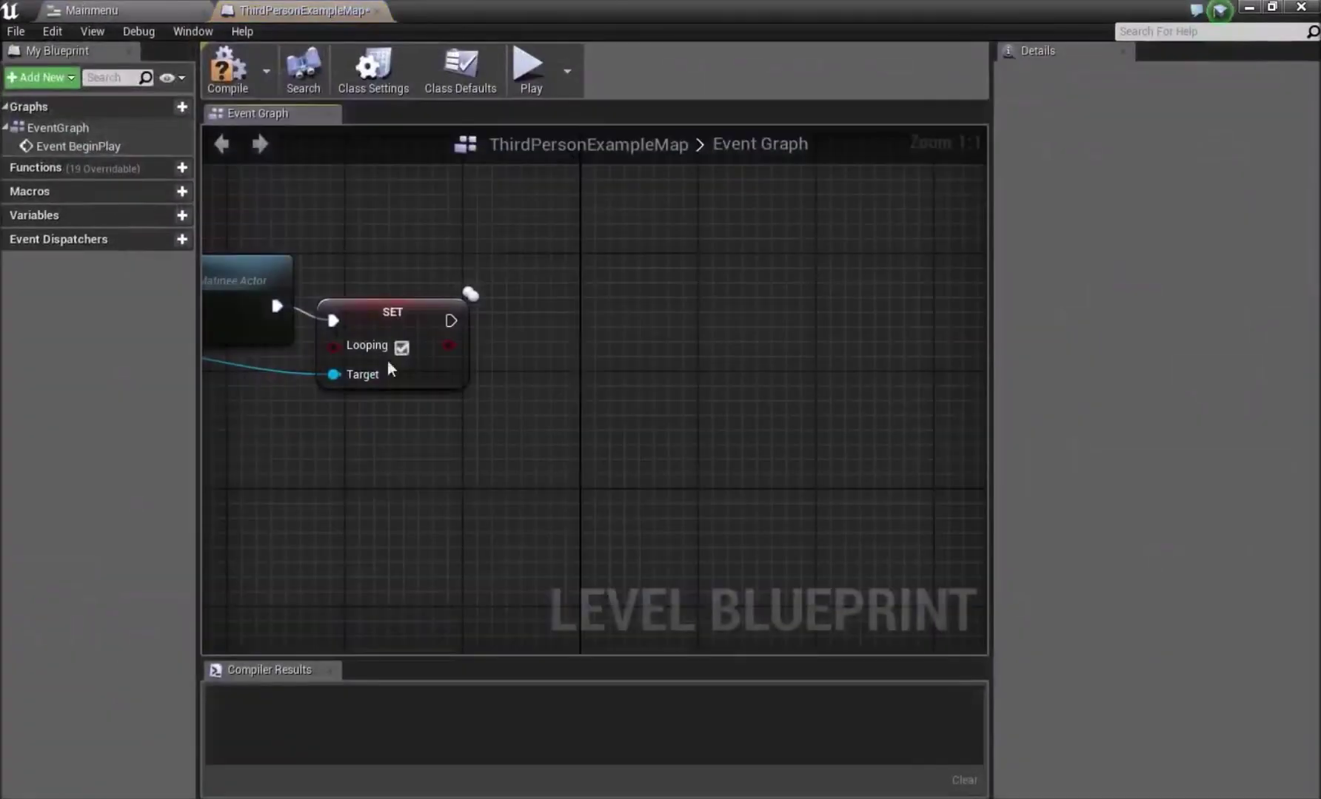
# Add a Create Widget node beside the Looping SET node and set its class to Mainmenu.
pyautogui.rightClick(673, 315)
pyautogui.write('c')
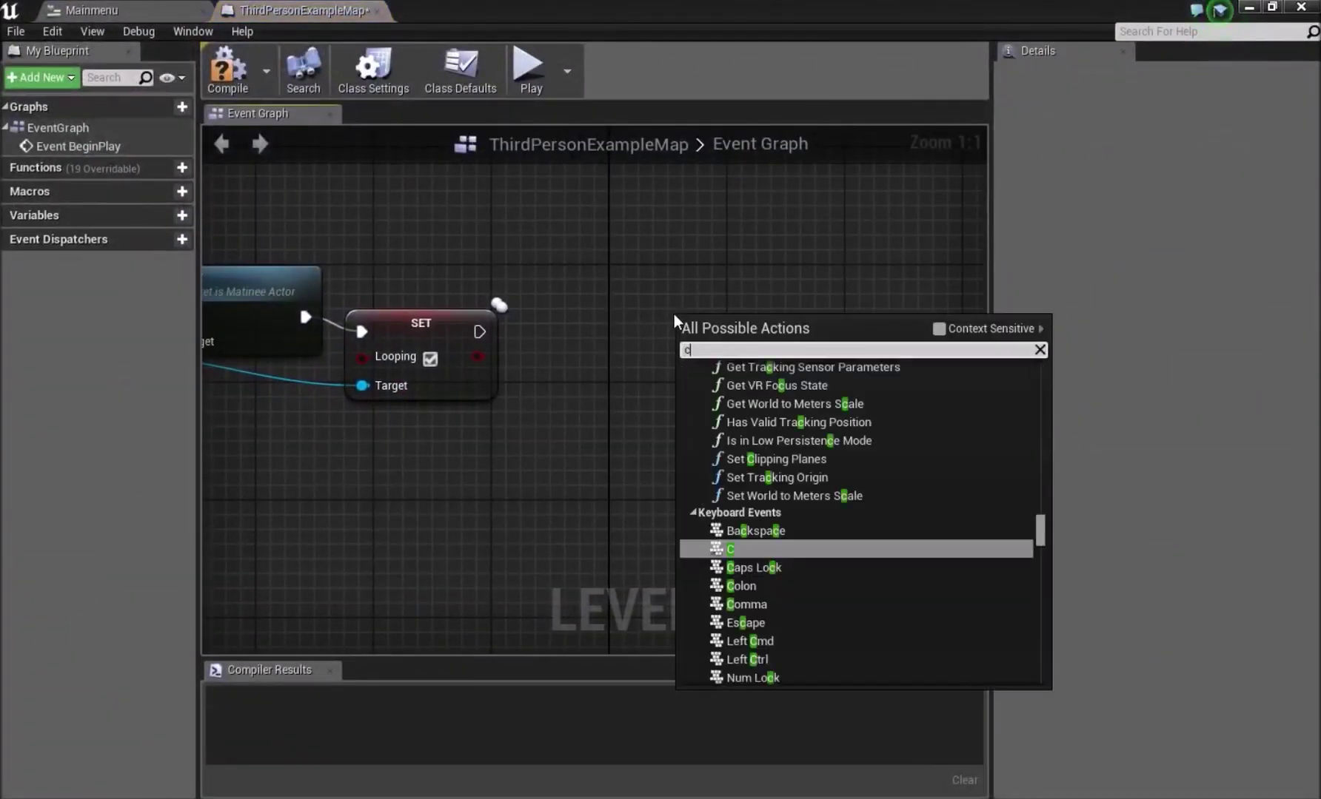
pyautogui.write('reat wi')
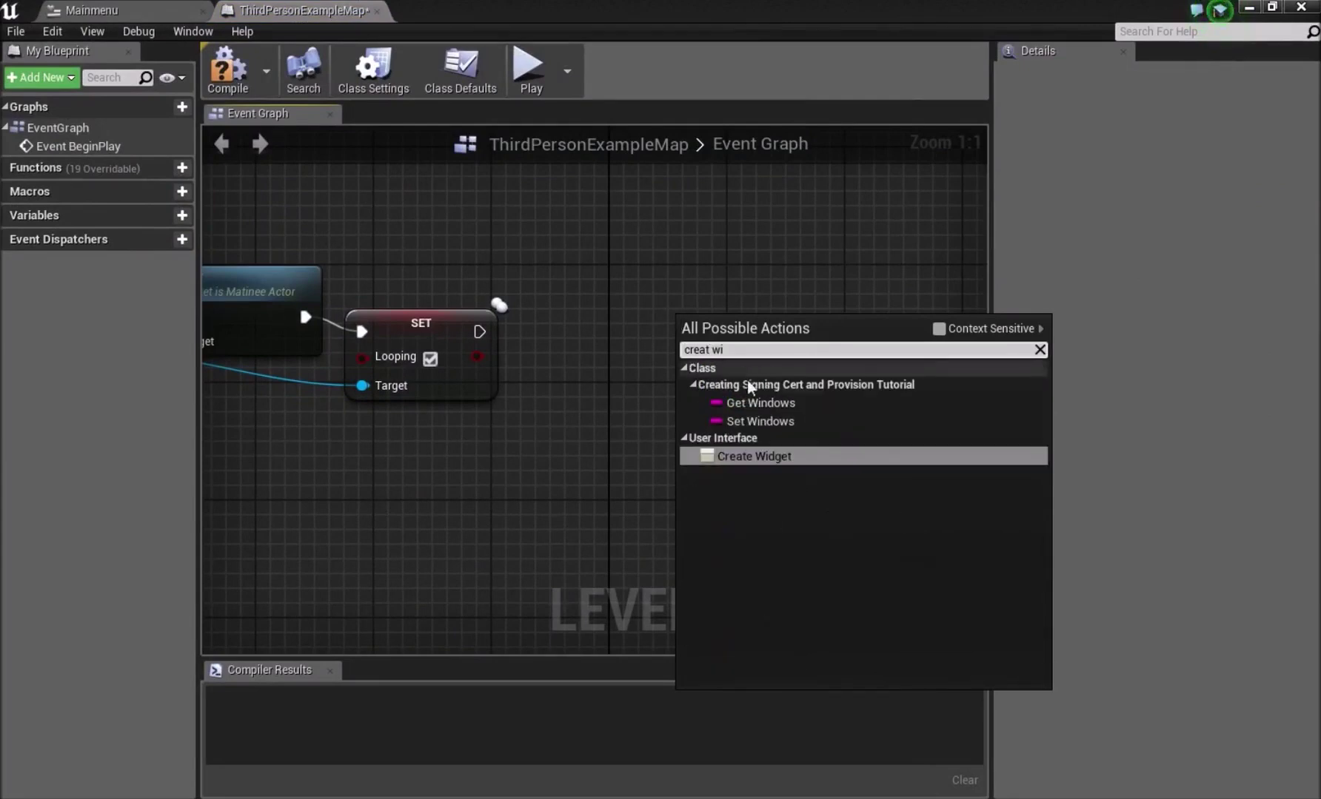
pyautogui.click(772, 456)
pyautogui.moveTo(749, 342); pyautogui.dragTo(689, 313)
pyautogui.click(720, 343)
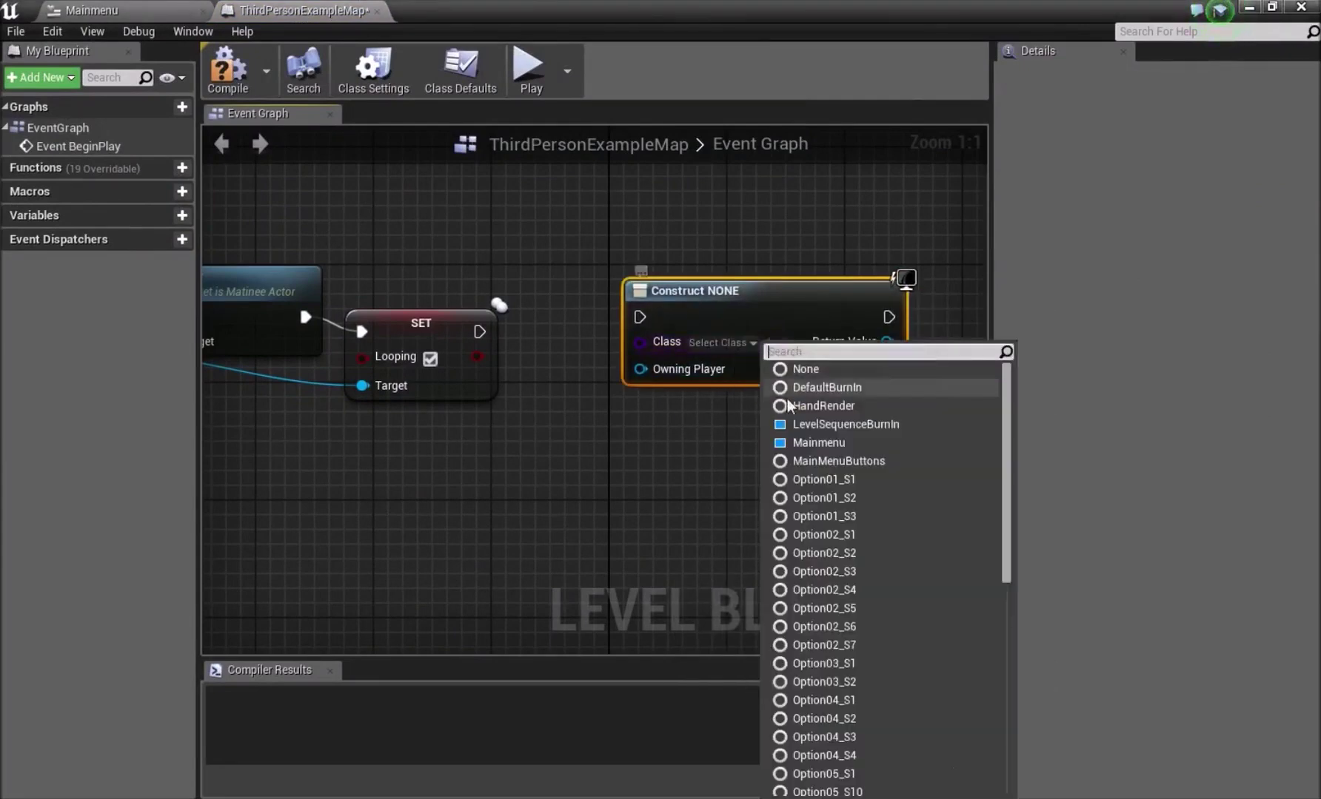
pyautogui.click(814, 447)
# Connect the Looping SET node's execution output to the Create Mainmenu Widget node and move that node closer.
pyautogui.moveTo(814, 446); pyautogui.dragTo(701, 442, button='right')
pyautogui.moveTo(366, 327); pyautogui.dragTo(528, 316)
pyautogui.moveTo(627, 311); pyautogui.dragTo(577, 317)
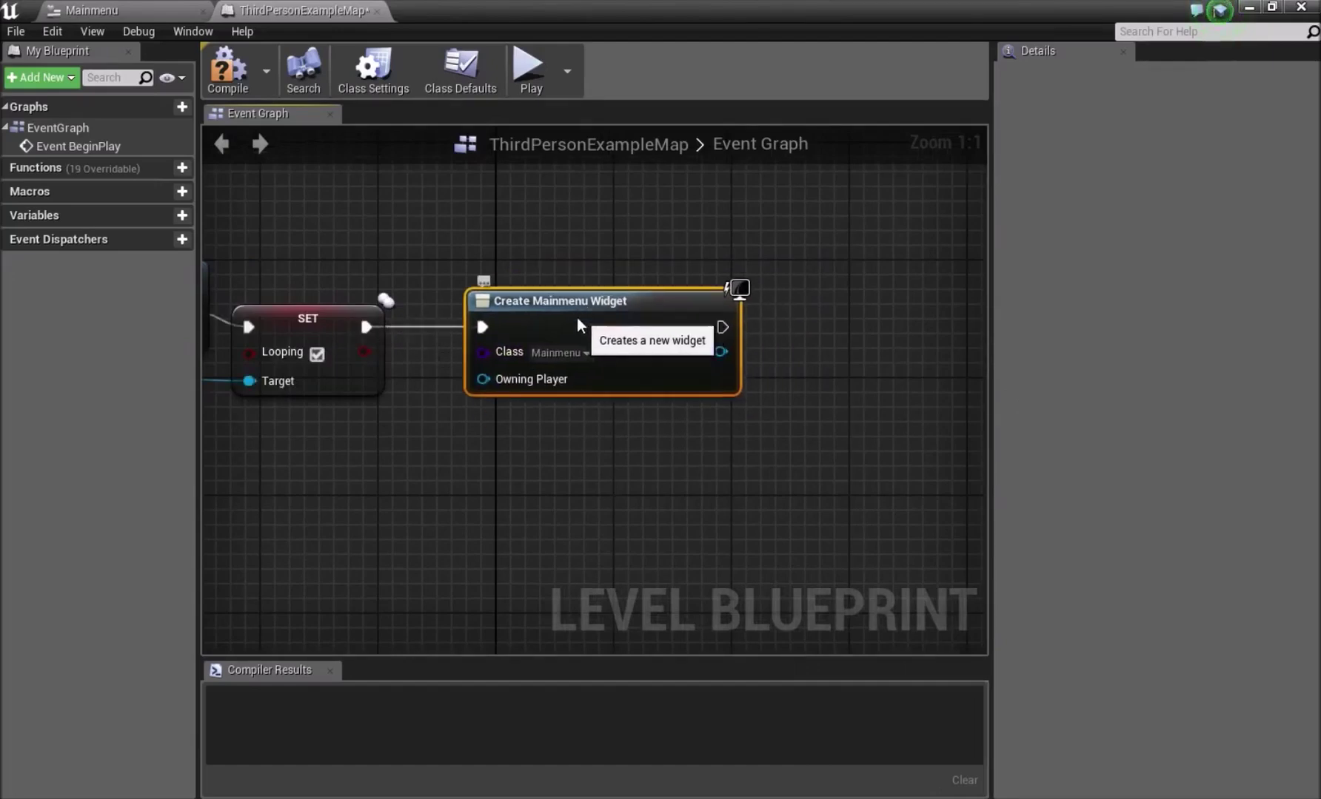
# Add an Add to Viewport node after Create Mainmenu Widget and connect the widget's Return Value to its Target.
pyautogui.moveTo(783, 436); pyautogui.dragTo(516, 433, button='right')
pyautogui.moveTo(453, 326); pyautogui.dragTo(596, 315)
pyautogui.write('add to ')
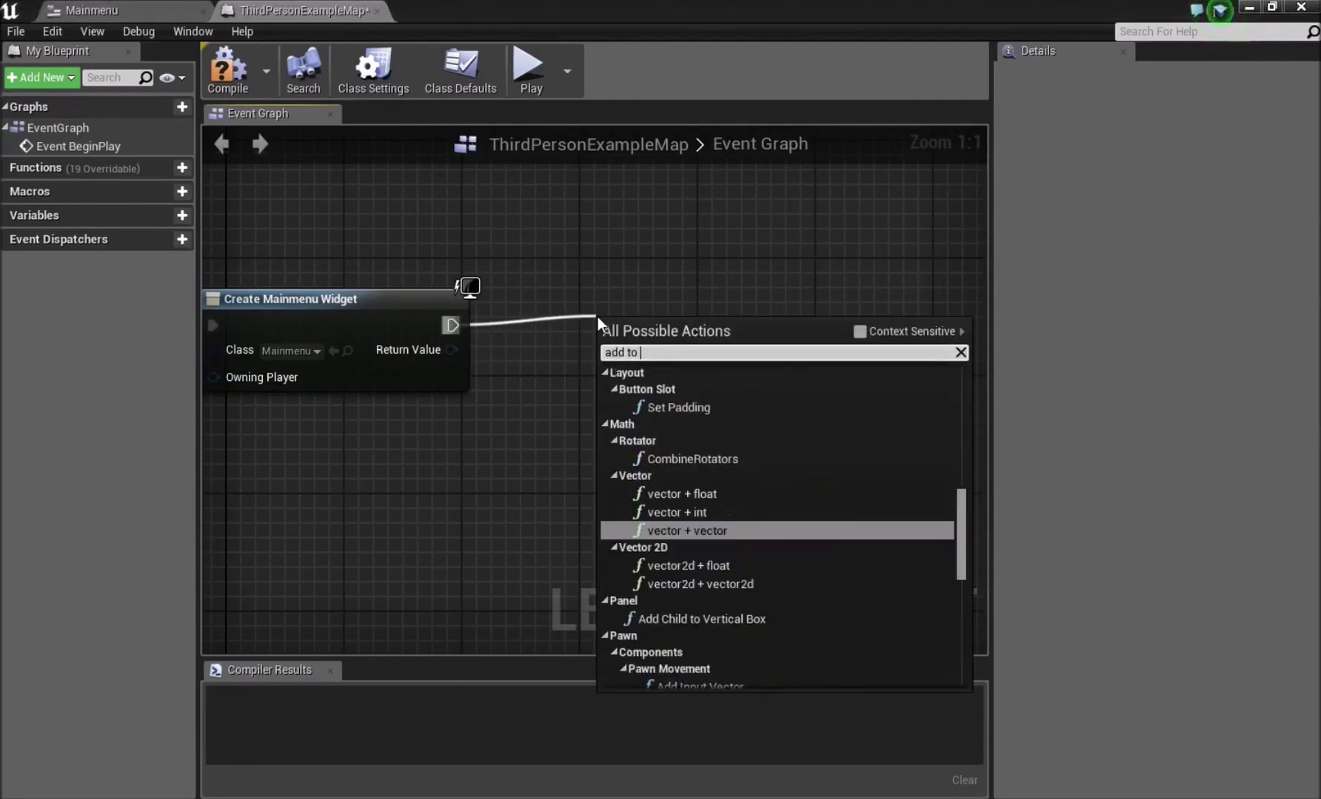
pyautogui.write('viewp')
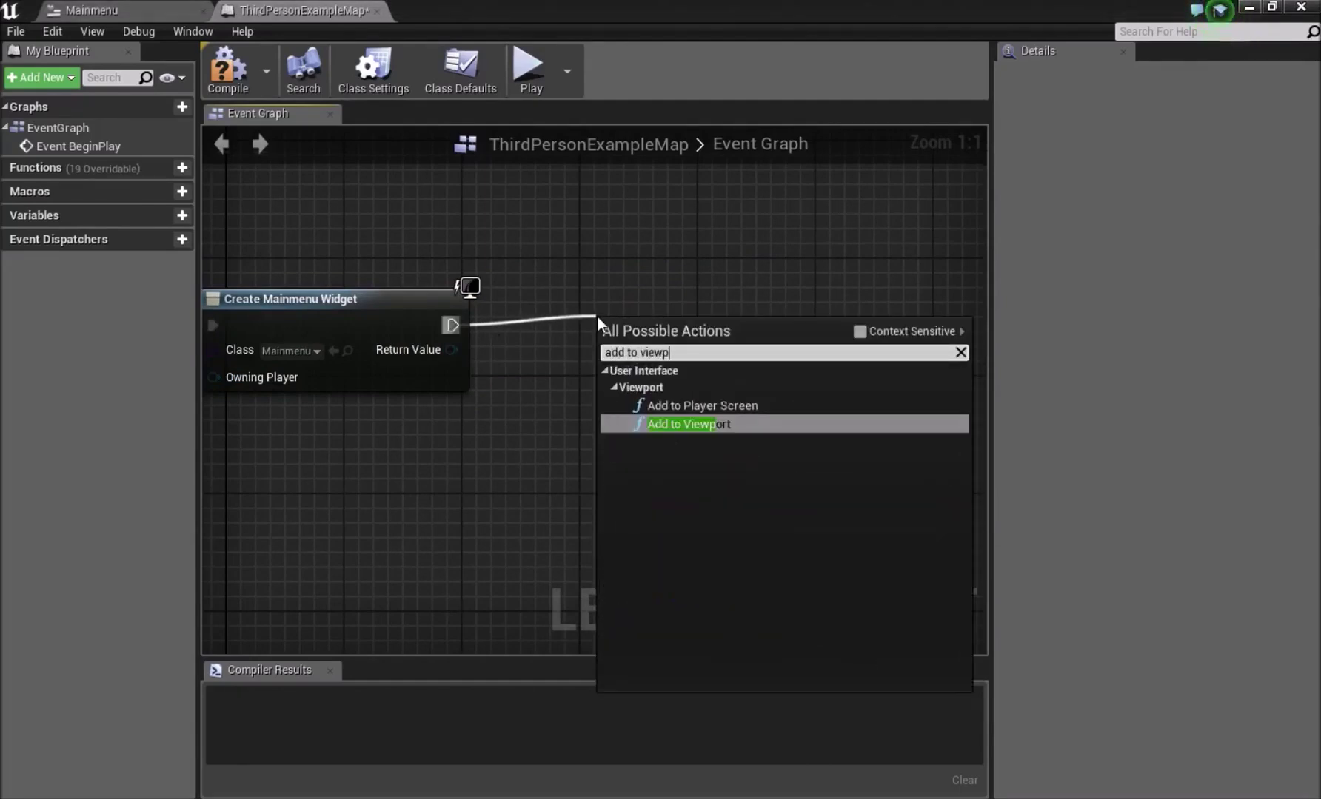
pyautogui.click(776, 424)
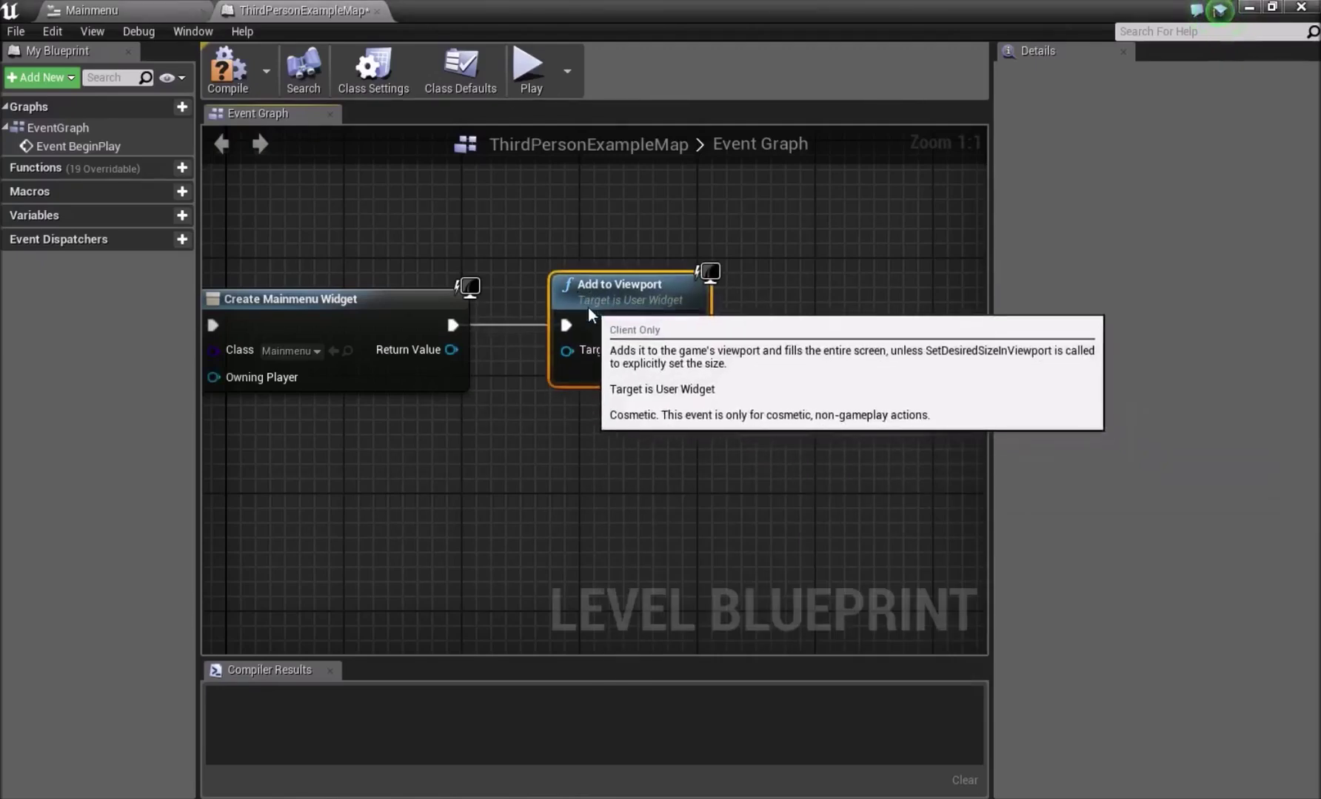
pyautogui.moveTo(588, 308); pyautogui.dragTo(558, 322)
pyautogui.moveTo(450, 349); pyautogui.dragTo(549, 366)
# Add a Set Show Mouse Cursor node after Add to Viewport, enable Show Mouse Cursor and move the node closer.
pyautogui.moveTo(661, 453); pyautogui.dragTo(522, 390, button='right')
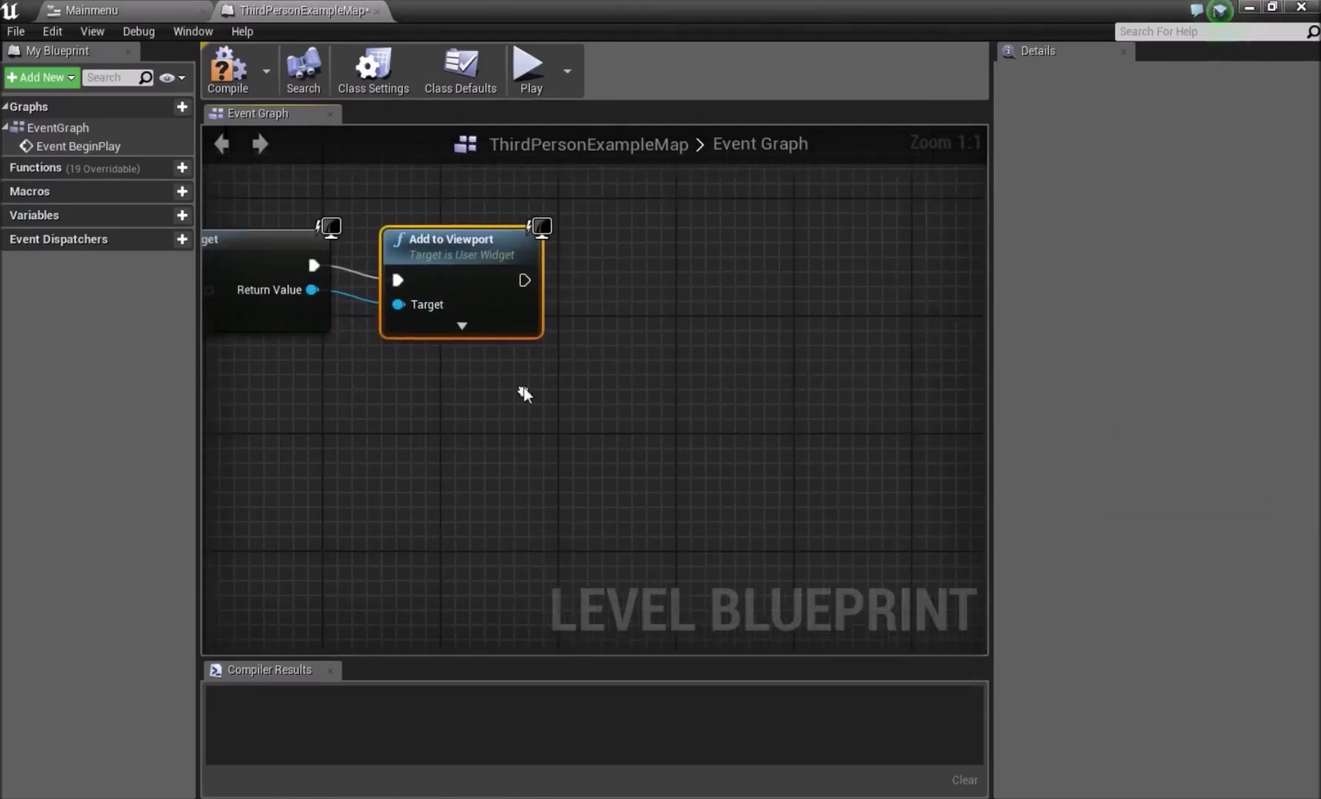
pyautogui.moveTo(524, 278); pyautogui.dragTo(702, 302)
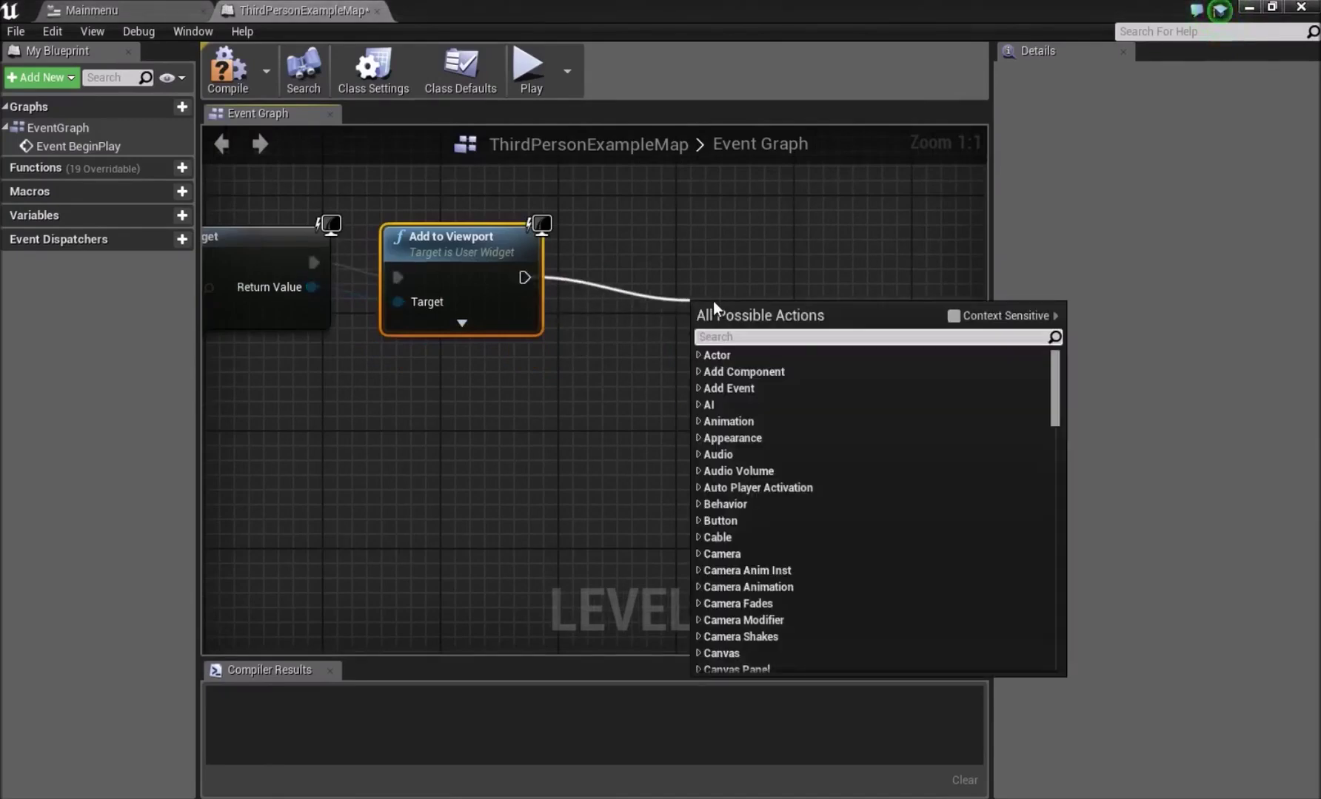
pyautogui.write('show mouse')
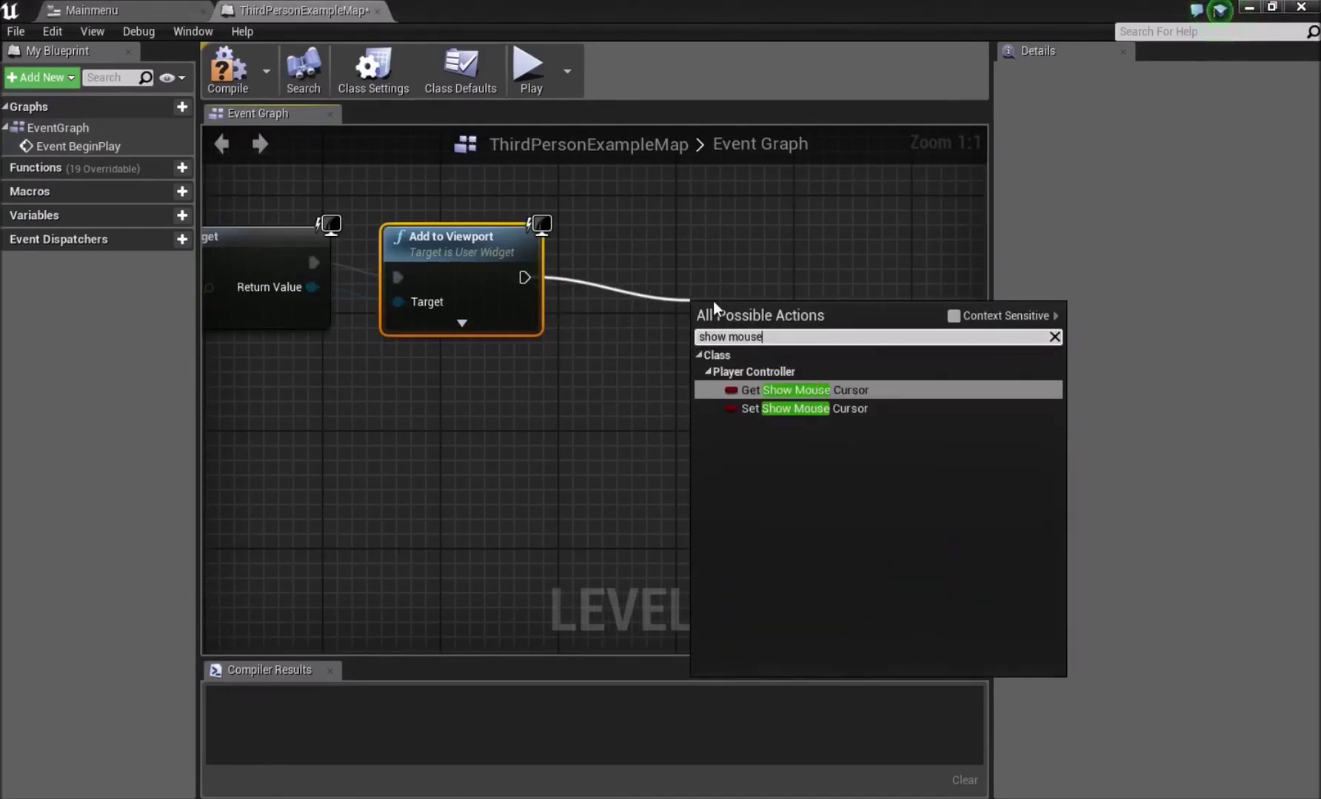
pyautogui.click(779, 409)
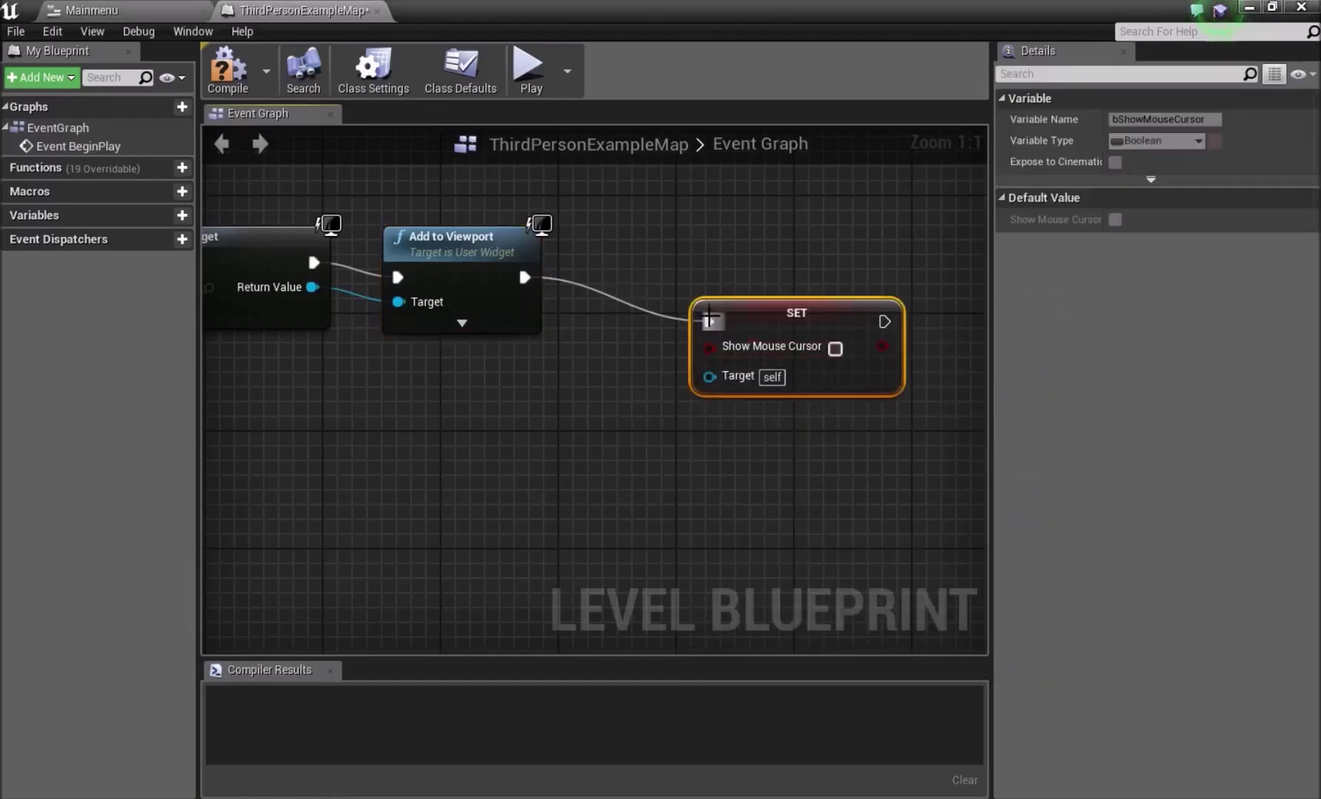
pyautogui.click(835, 349)
pyautogui.moveTo(776, 312); pyautogui.dragTo(702, 297)
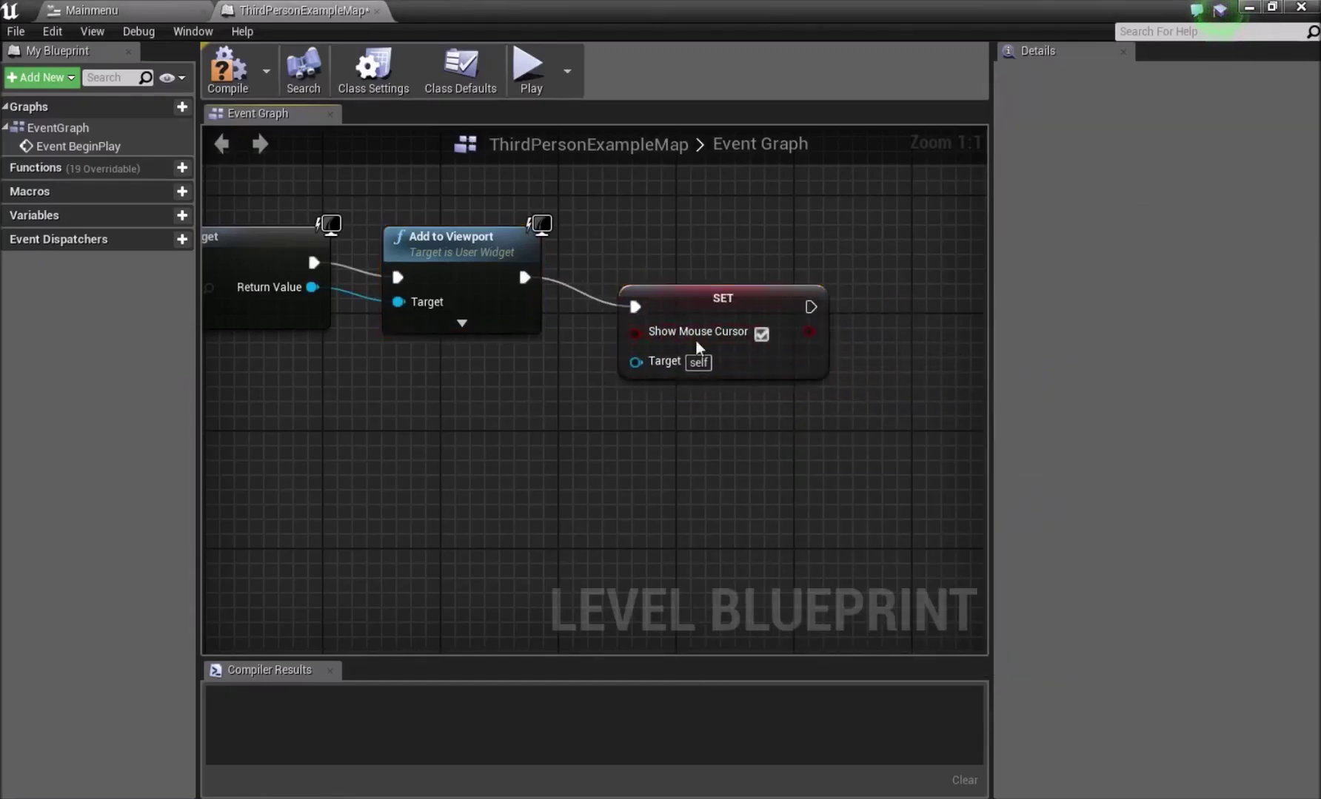
# Add a Get Player Controller node, connect it to the Show Mouse Cursor node's Target, and compile the level blueprint.
pyautogui.rightClick(309, 385)
pyautogui.write('get playe')
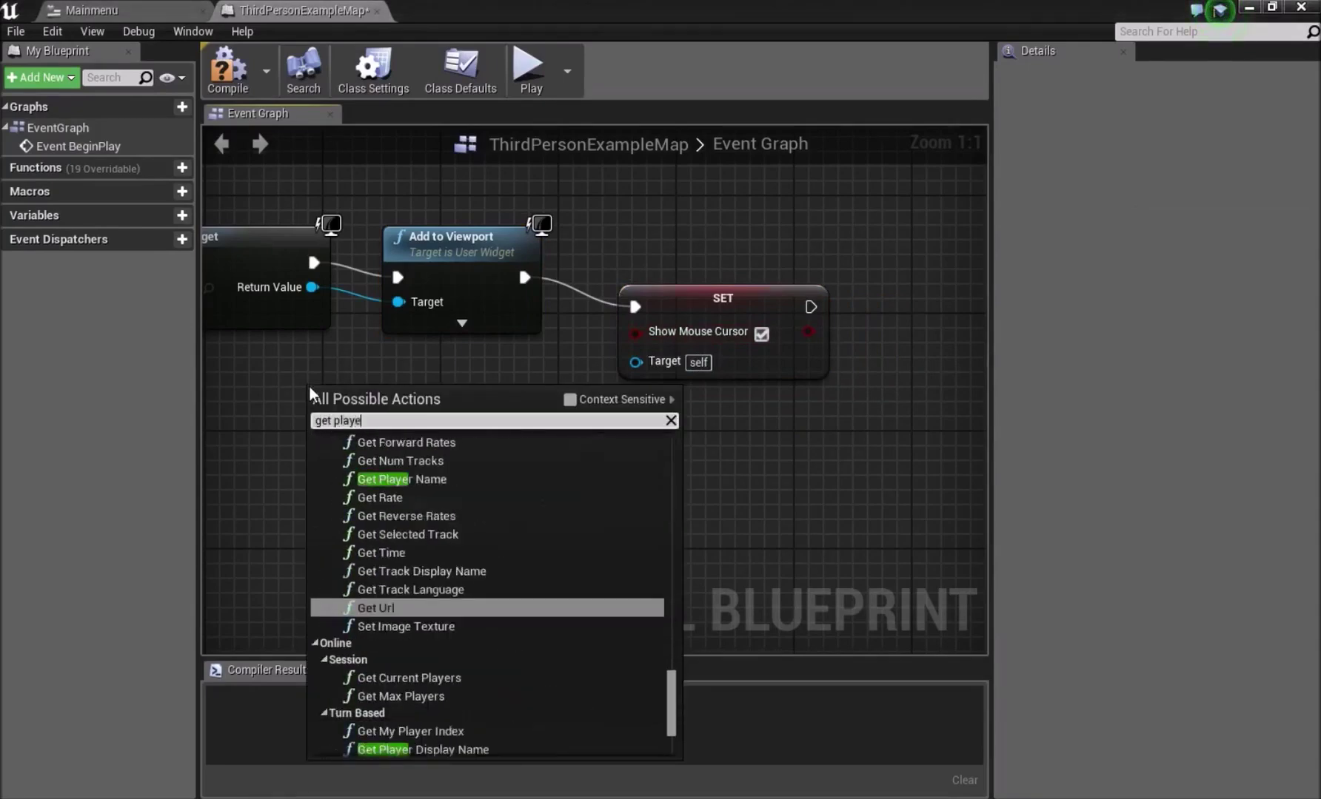
pyautogui.write('r controller')
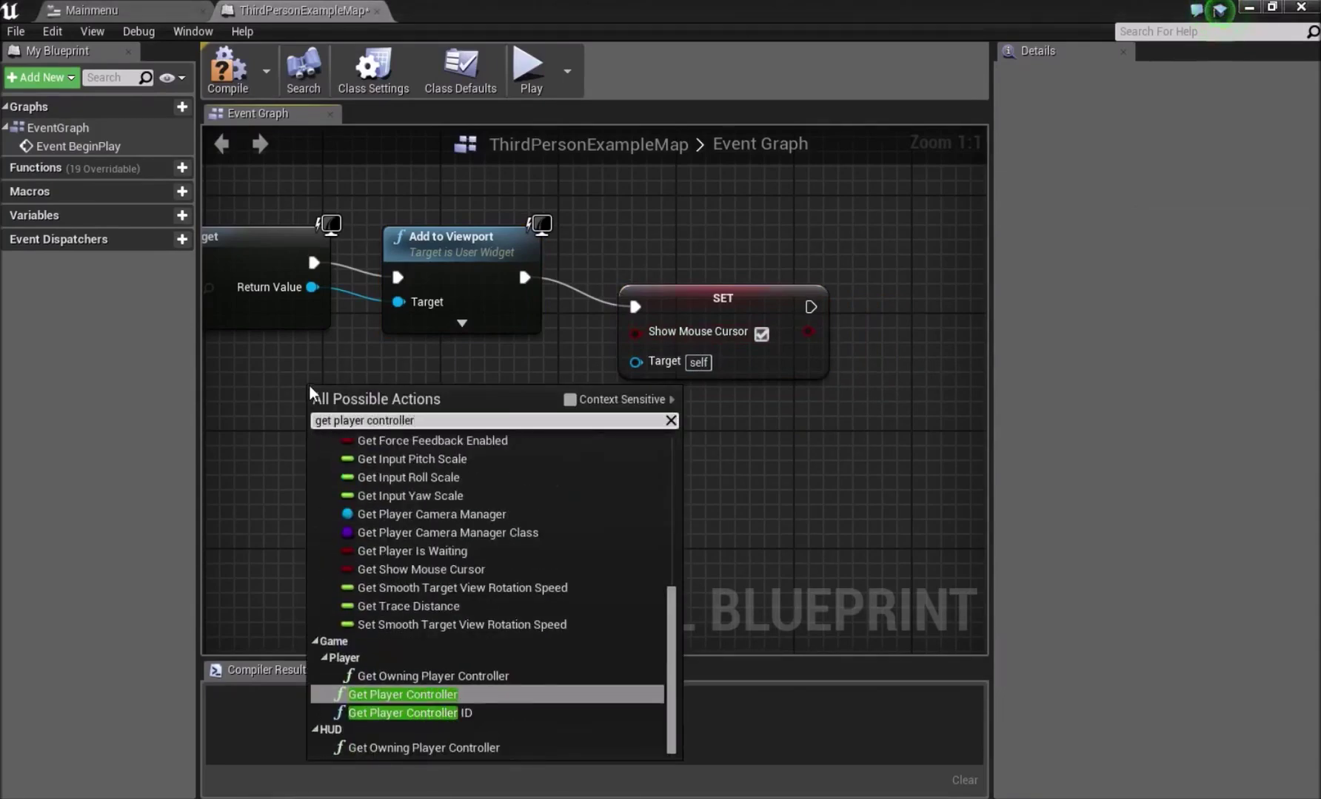
pyautogui.click(433, 695)
pyautogui.moveTo(516, 423); pyautogui.dragTo(637, 362)
pyautogui.moveTo(427, 405); pyautogui.dragTo(441, 406)
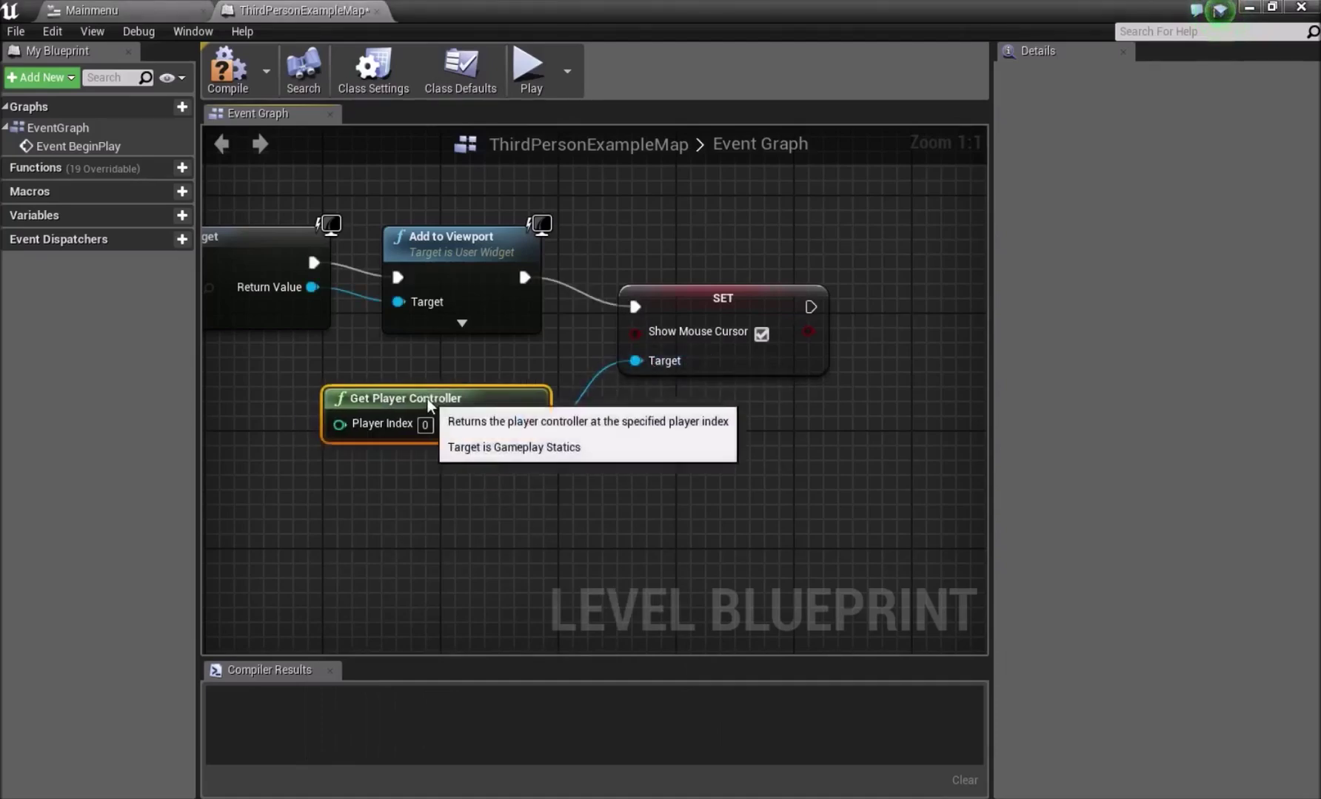
pyautogui.click(248, 85)
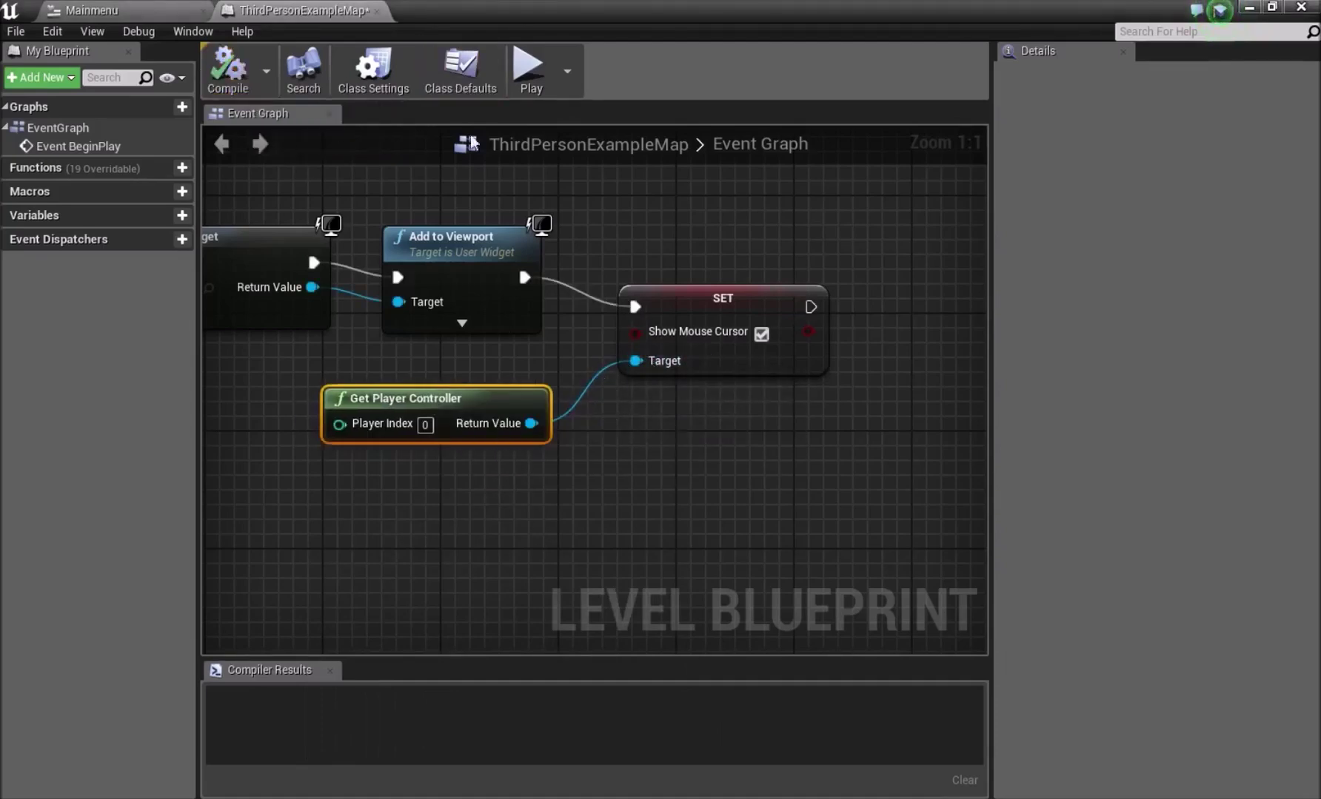
# Play-test the main menu in the level editor, trying the Options, Return and Quit buttons.
pyautogui.click(1251, 8)
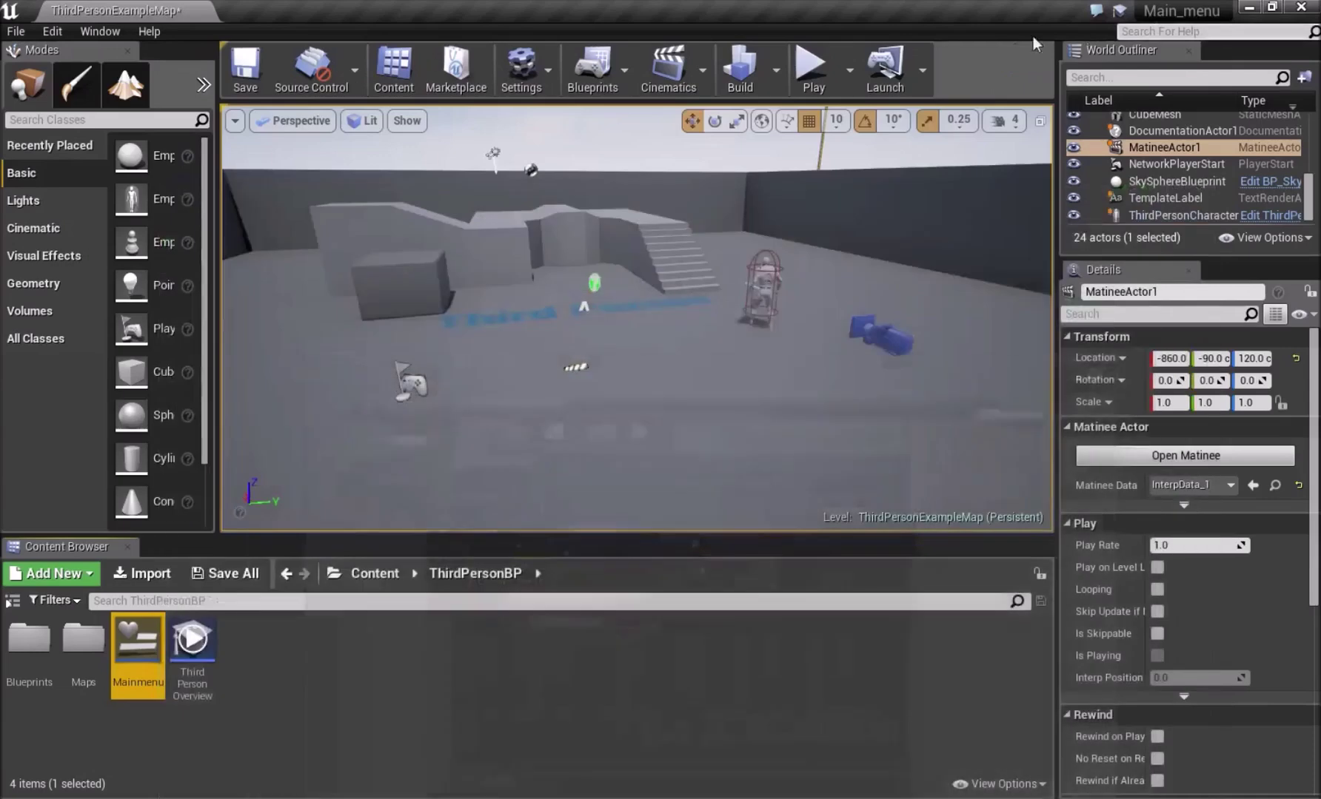
pyautogui.click(812, 68)
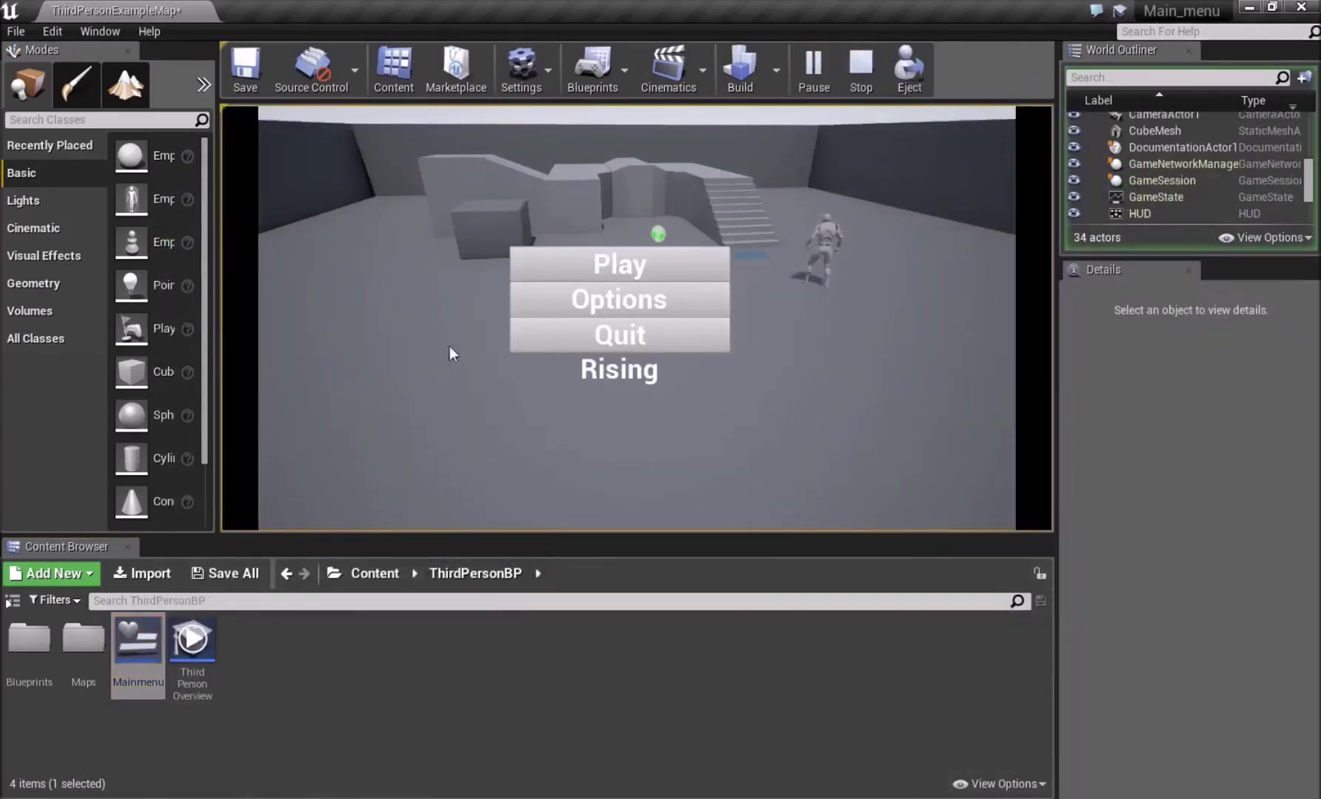
pyautogui.click(665, 301)
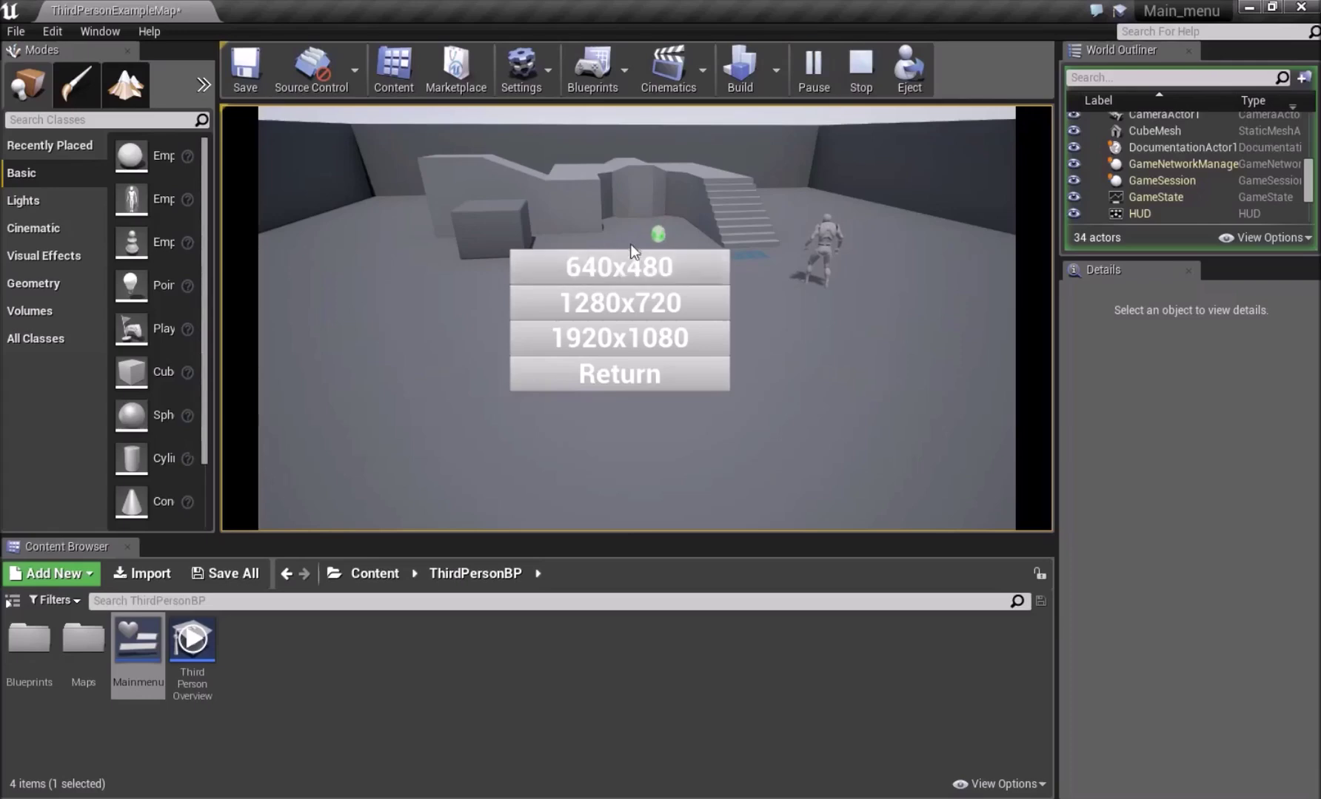
pyautogui.click(611, 374)
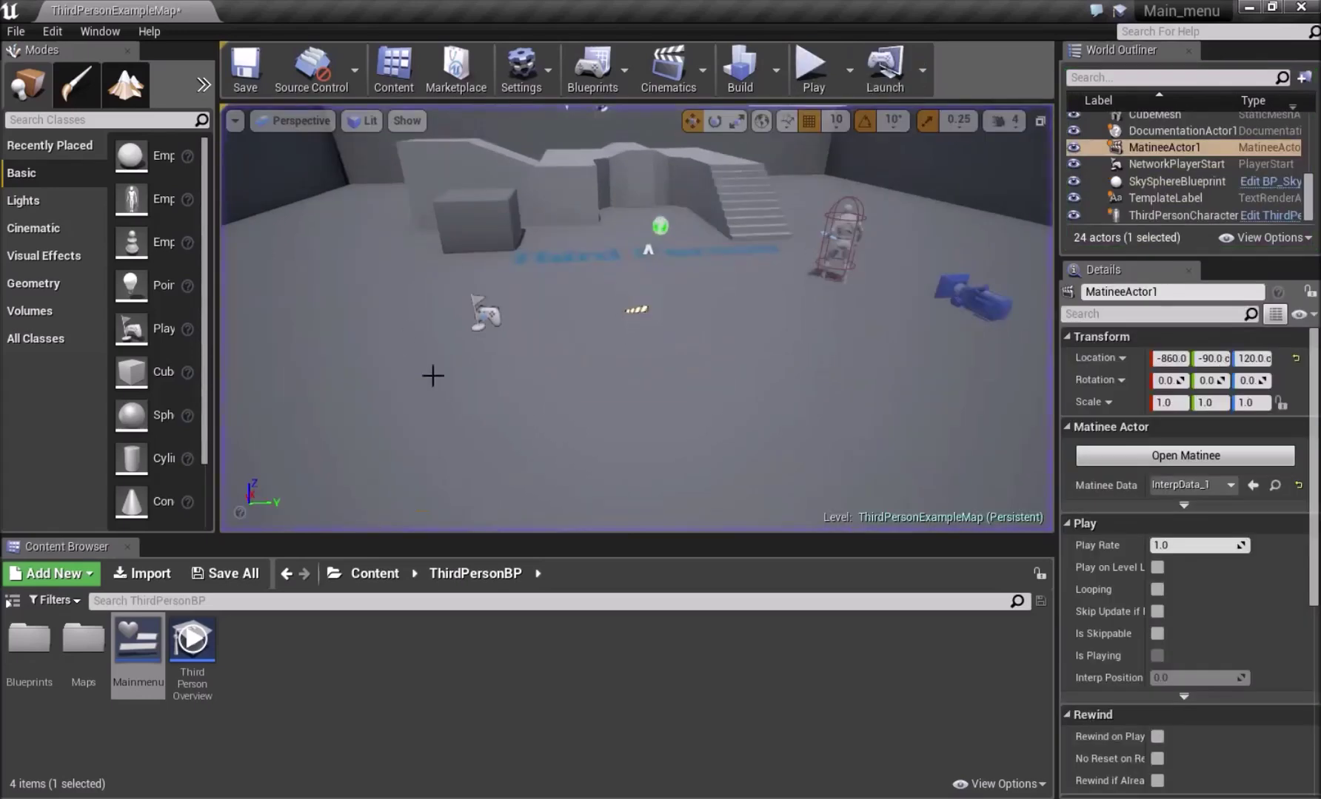
pyautogui.click(809, 85)
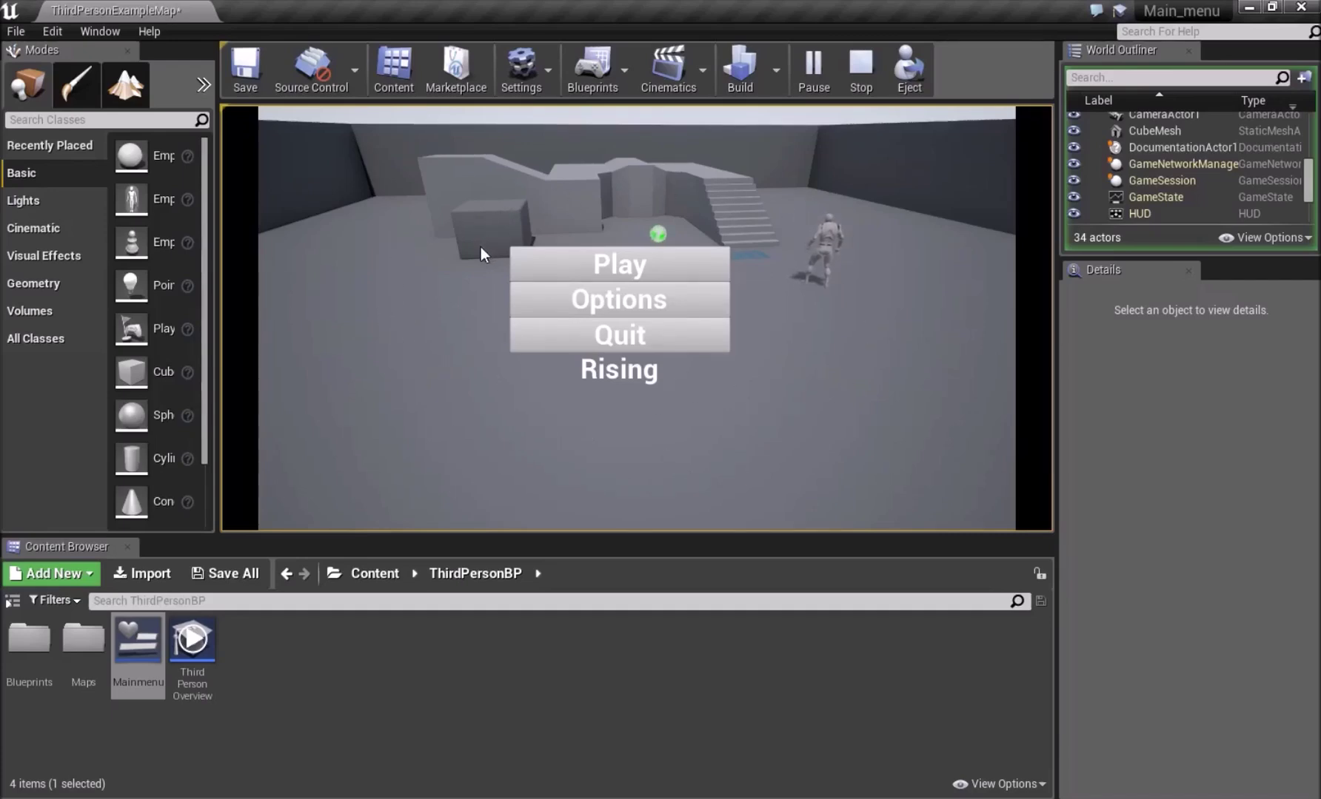
pyautogui.click(590, 332)
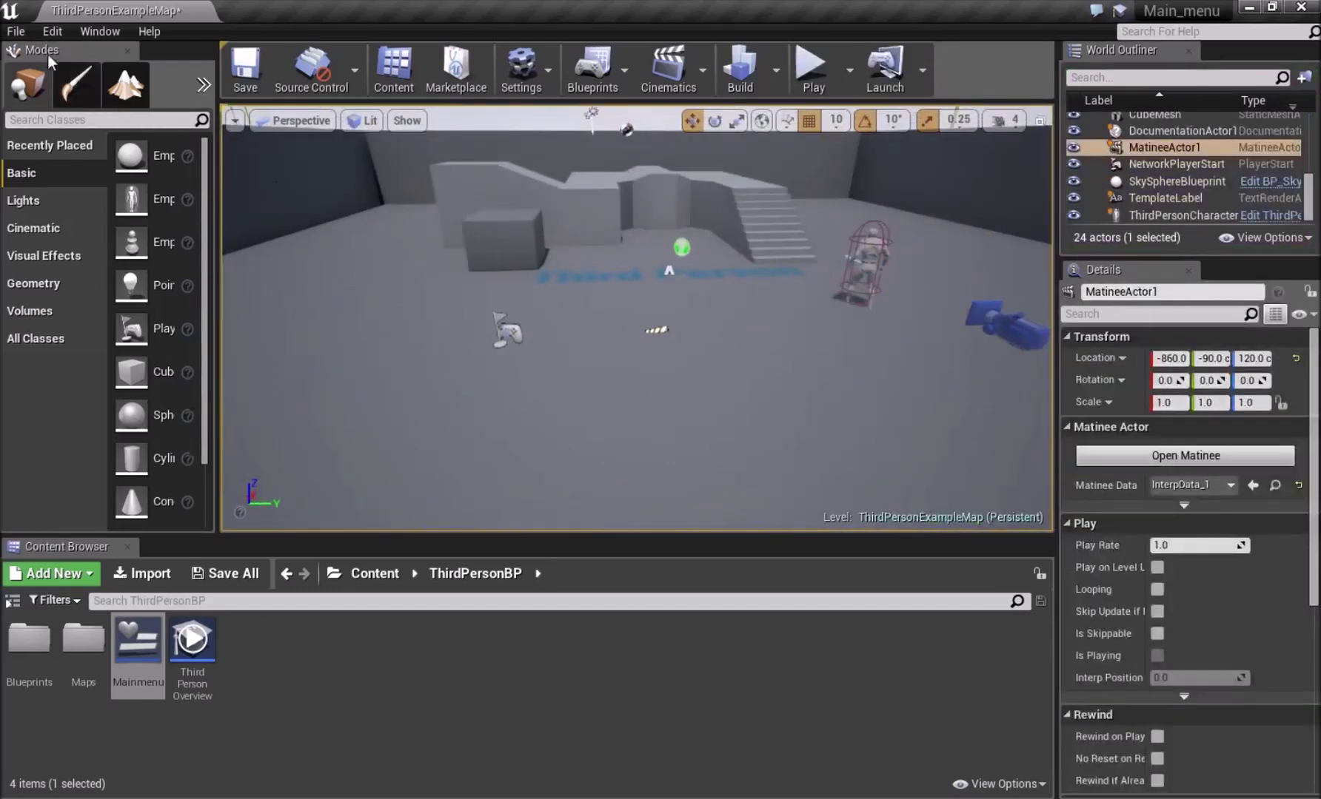
# Create a new level from the Default template, saving the changes to ThirdPersonExampleMap.
pyautogui.click(16, 32)
pyautogui.click(43, 66)
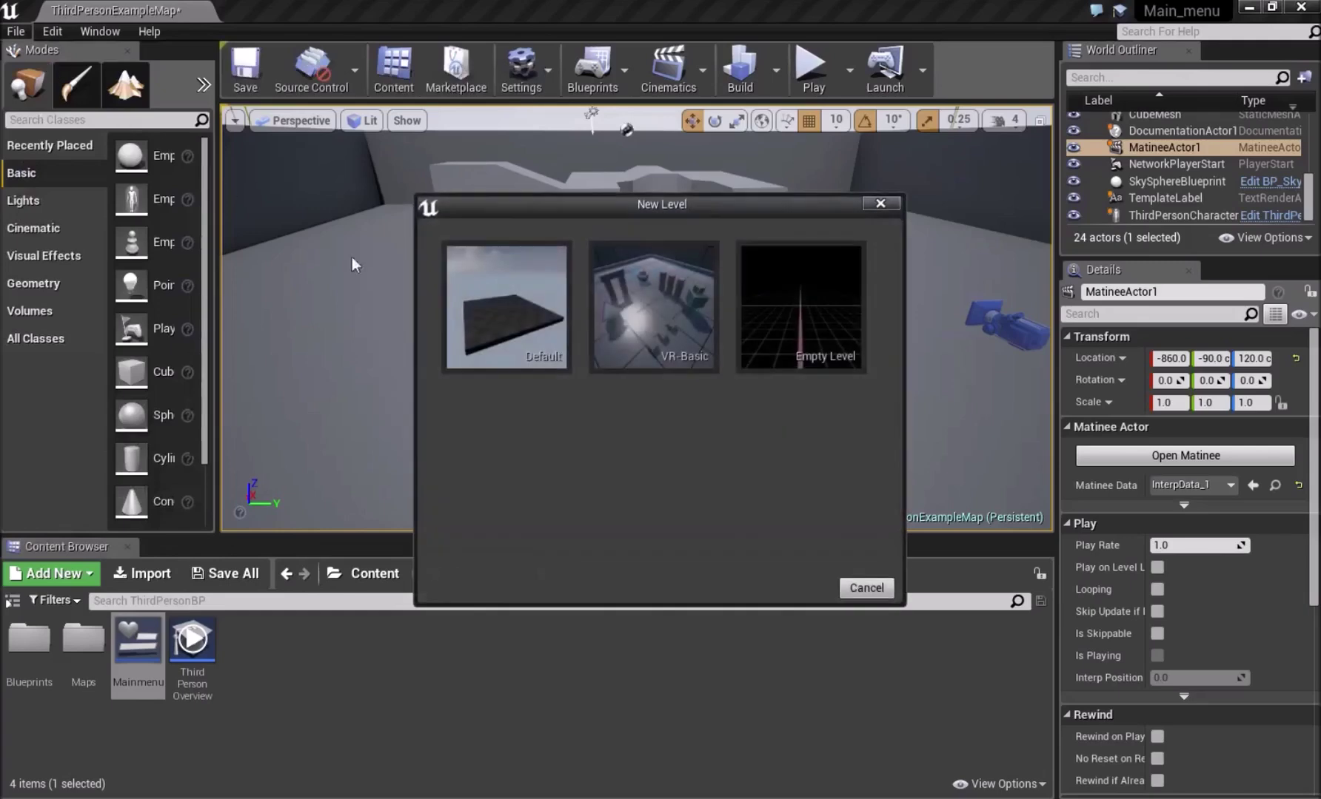
pyautogui.click(511, 299)
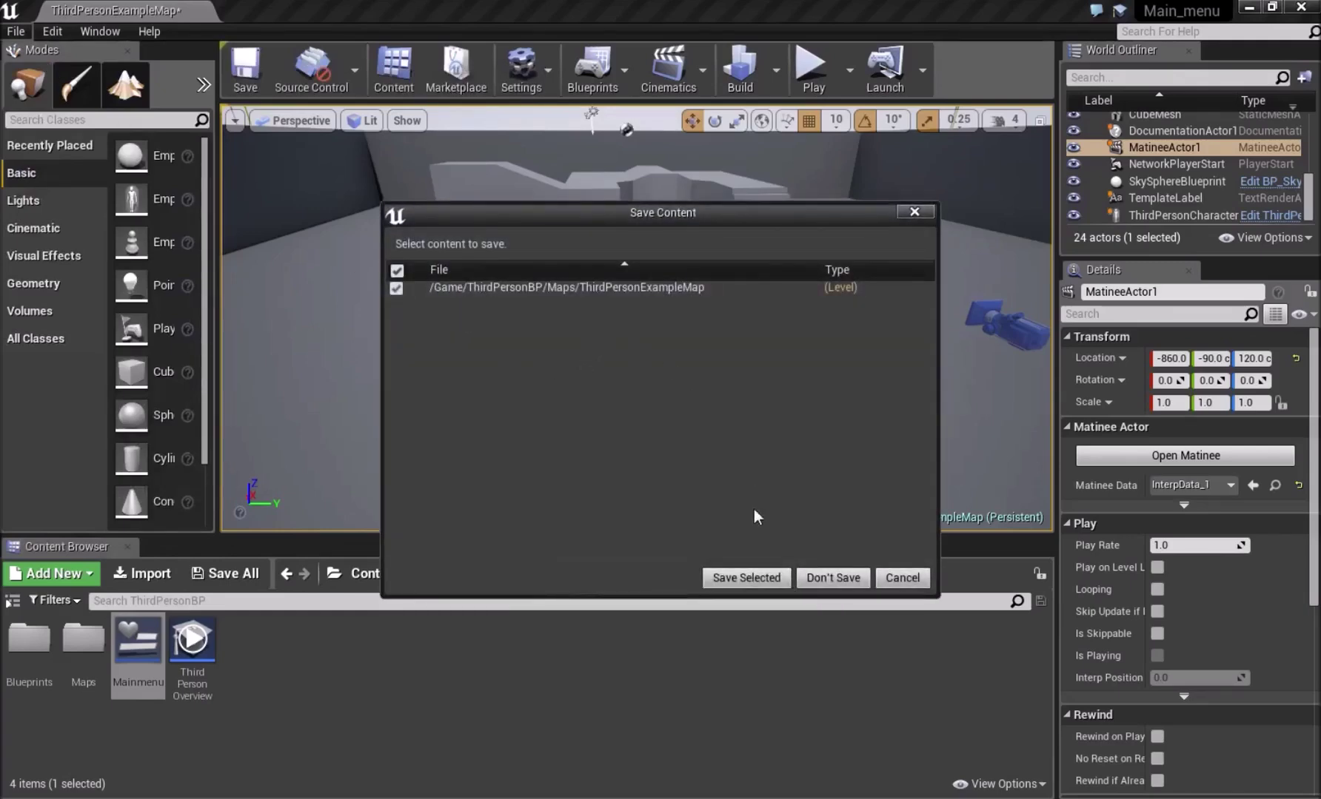
pyautogui.click(748, 575)
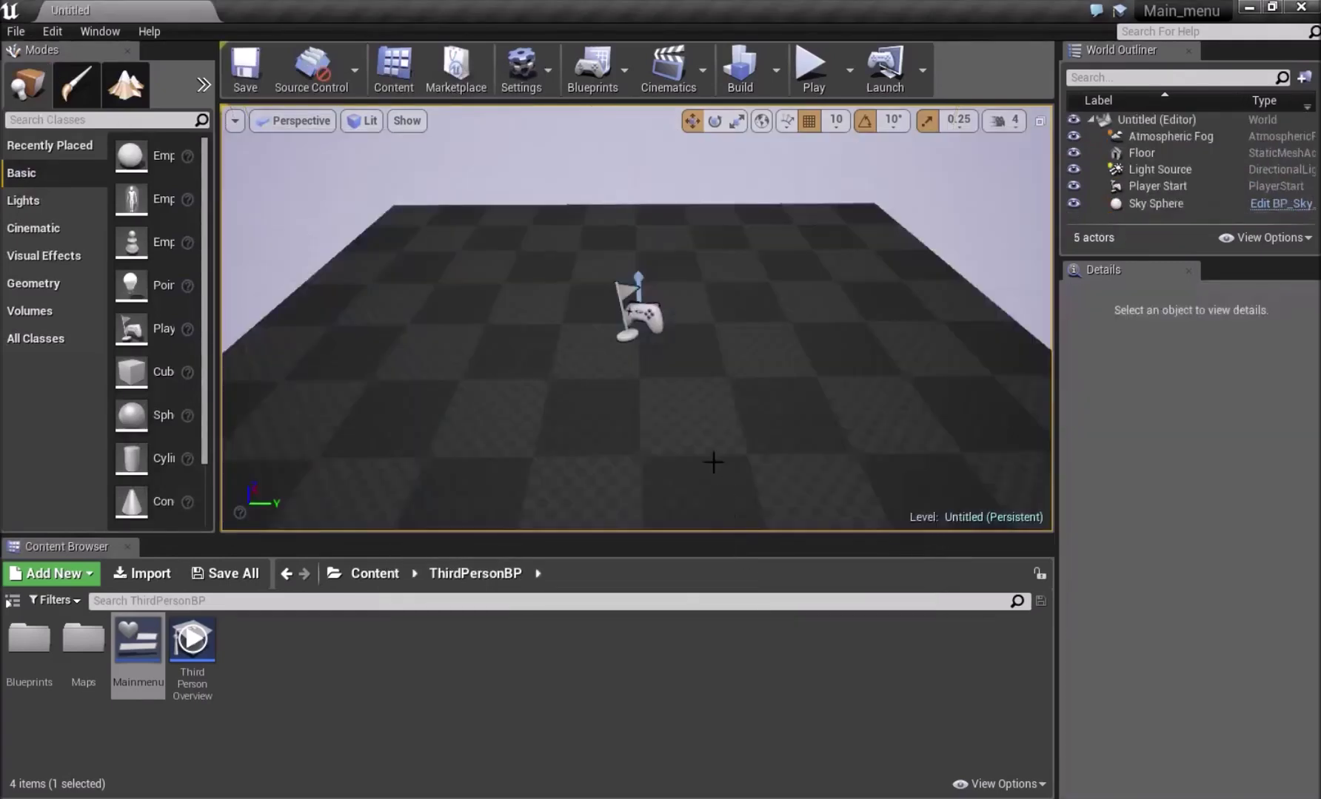
# Play-test the new default level briefly and stop the session.
pyautogui.moveTo(713, 463); pyautogui.dragTo(696, 503)
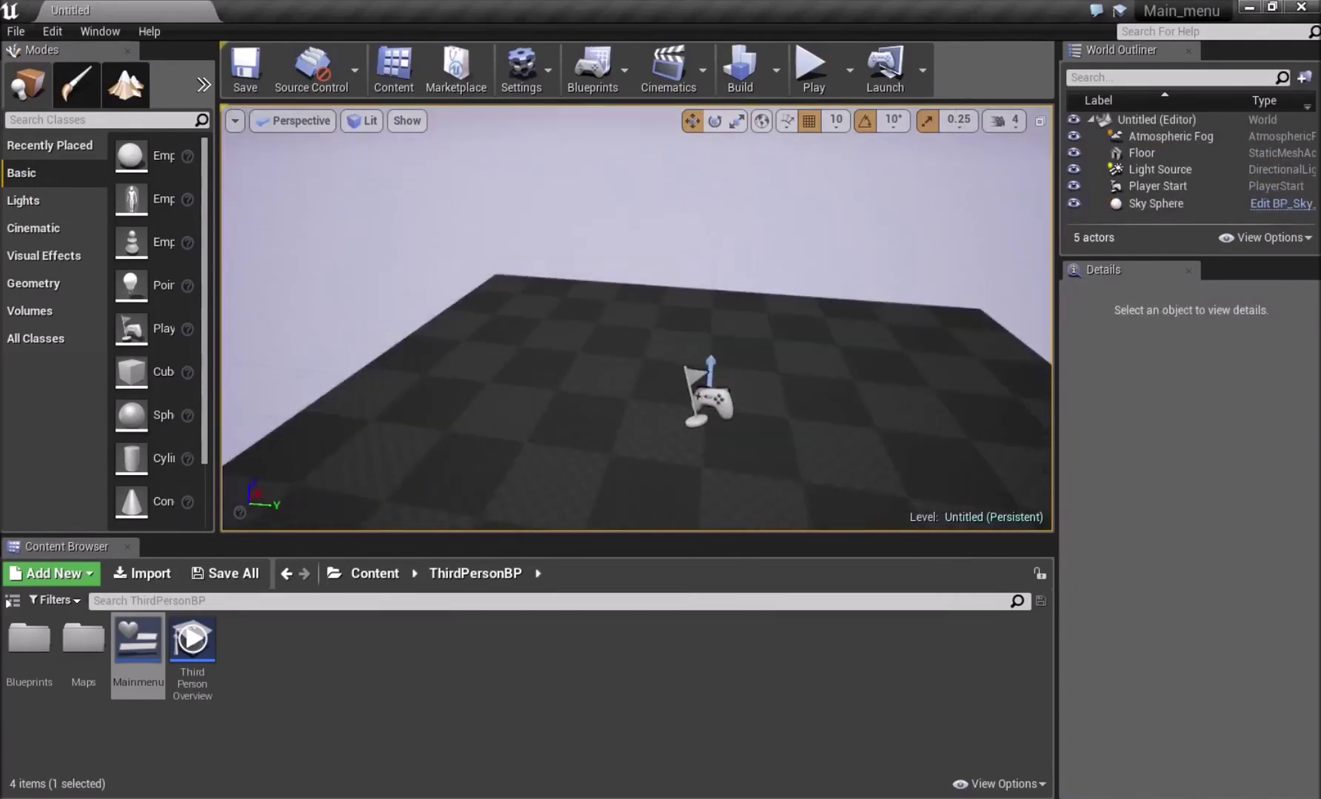
pyautogui.click(815, 87)
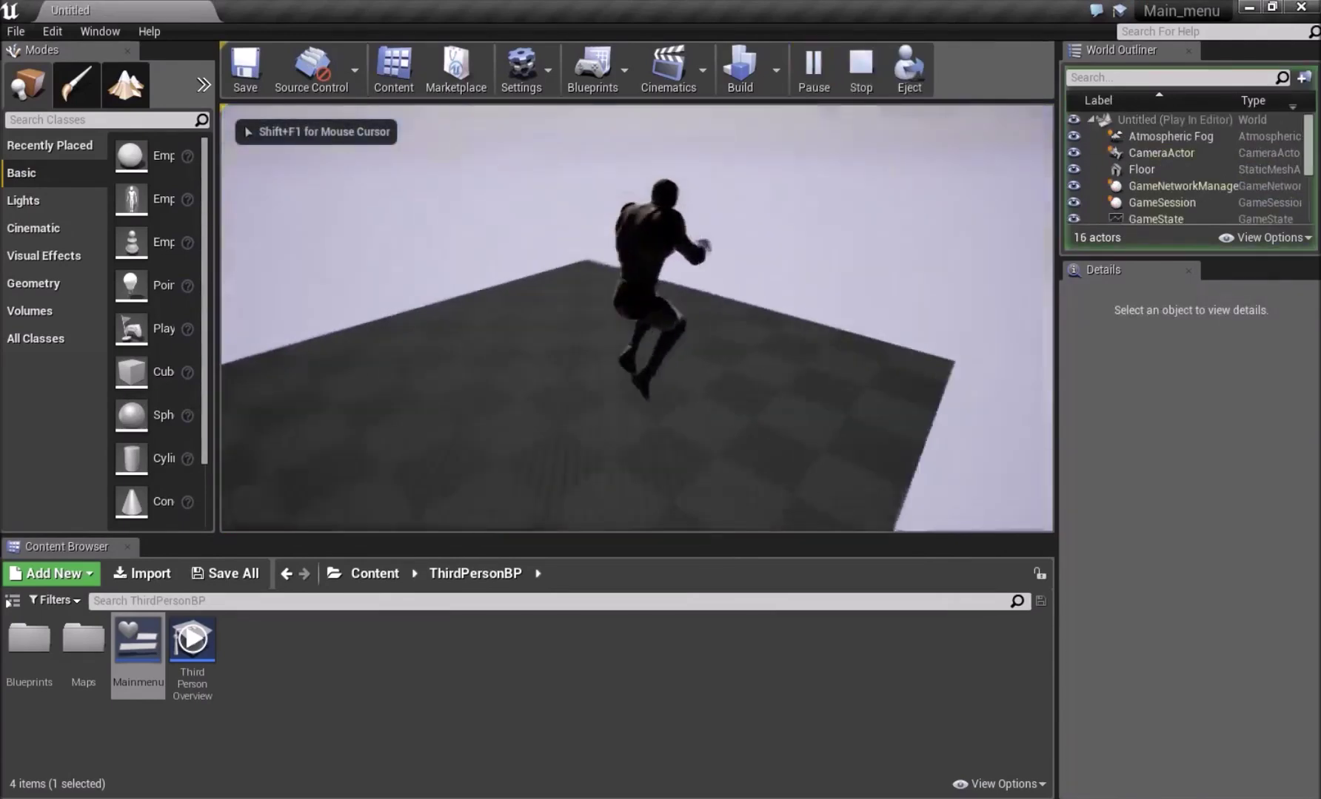
pyautogui.press('Escape')
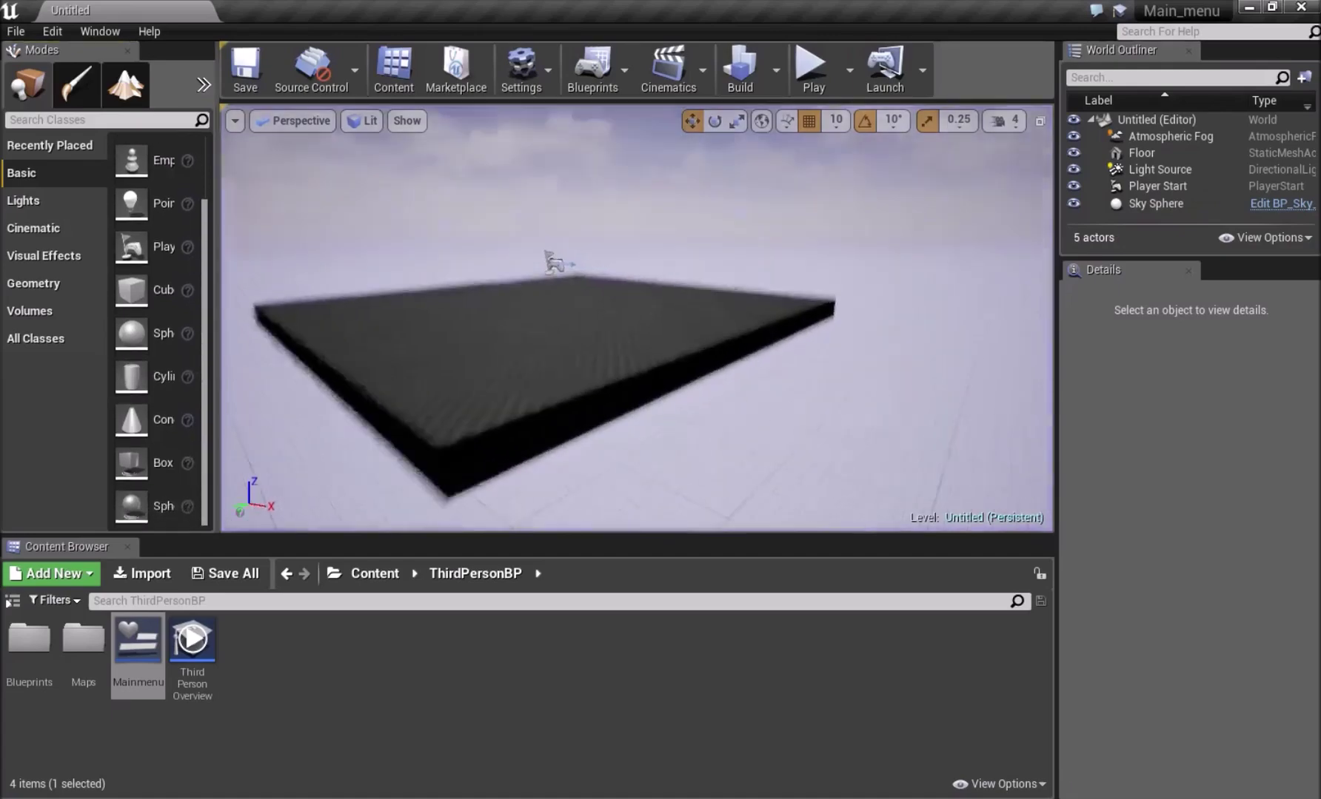
# Save the new level in the Content folder under the name Game.
pyautogui.click(15, 31)
pyautogui.click(77, 109)
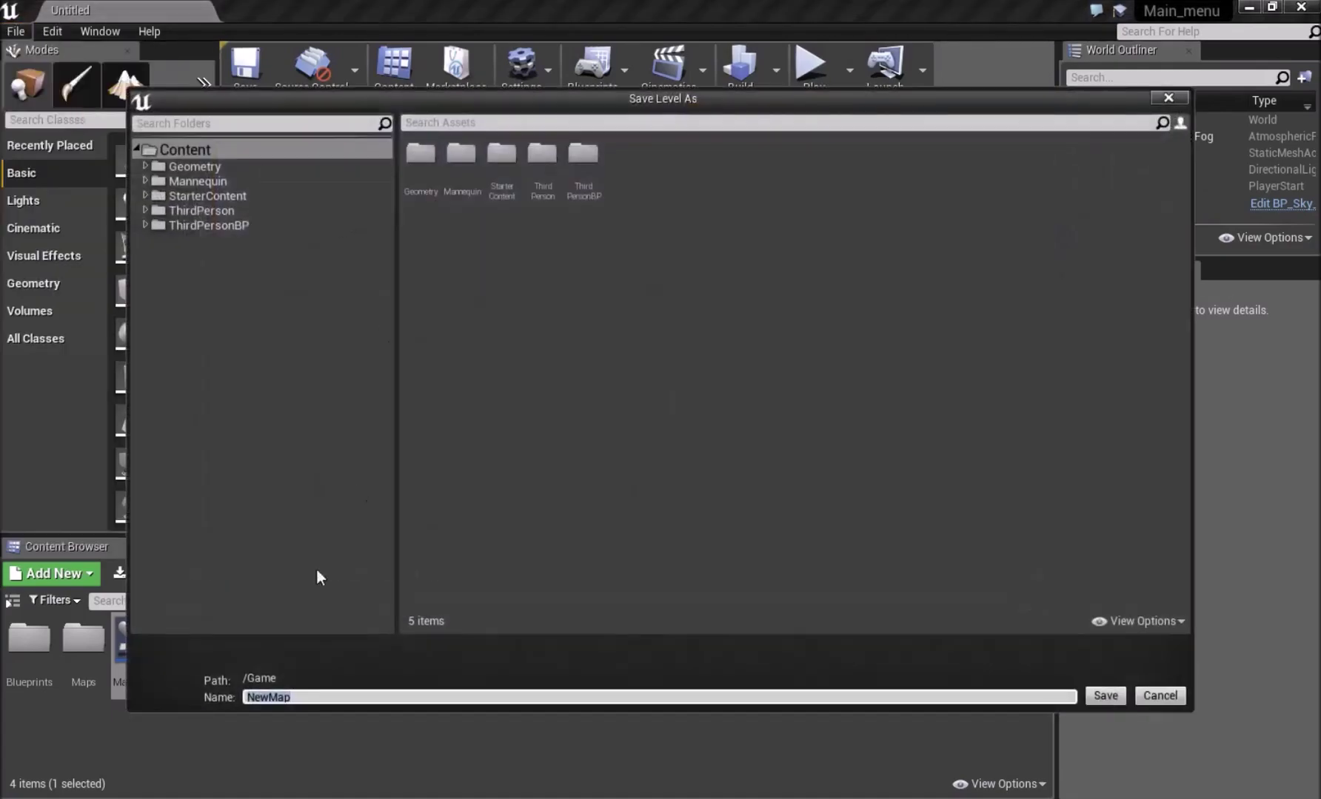
pyautogui.write('Game')
pyautogui.press('Return')
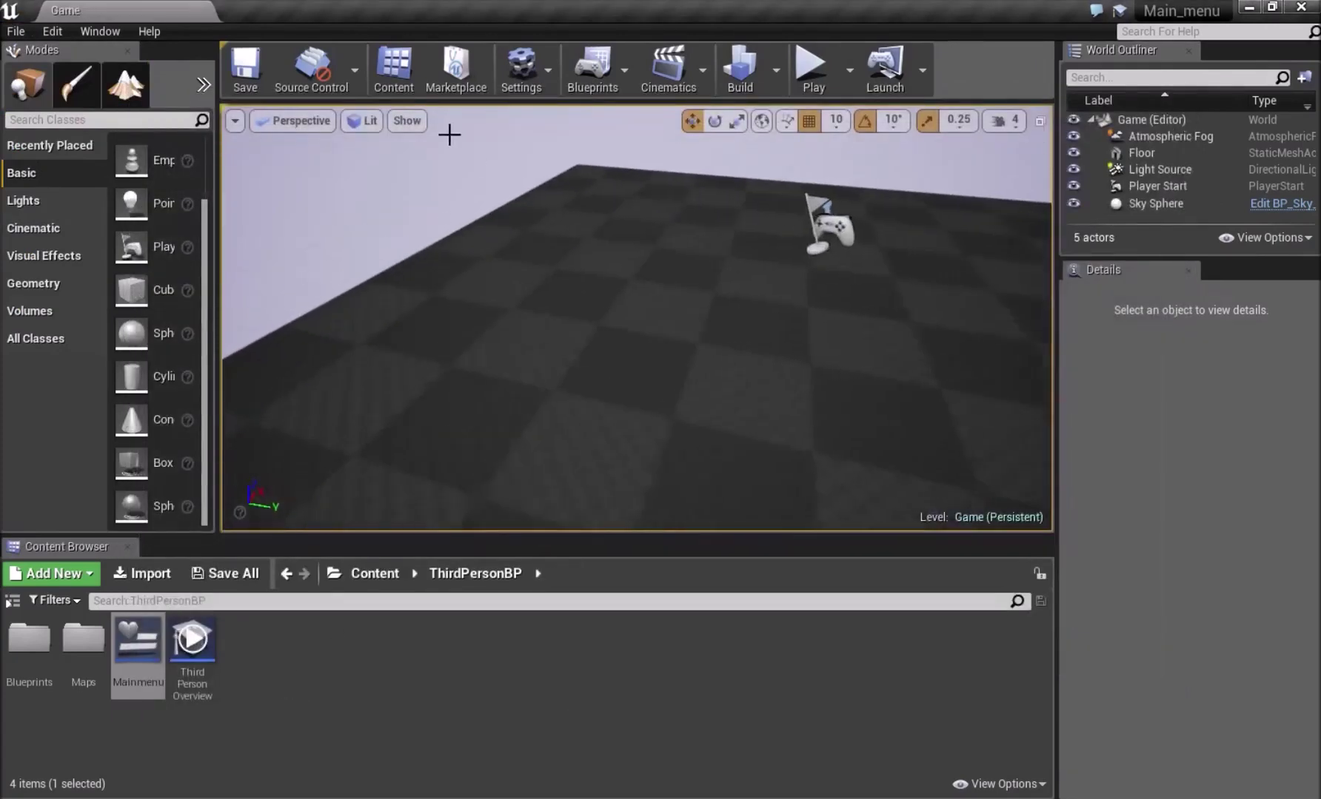
# Reopen the Main_menu project to get back to ThirdPersonExampleMap.
pyautogui.click(16, 31)
pyautogui.click(87, 293)
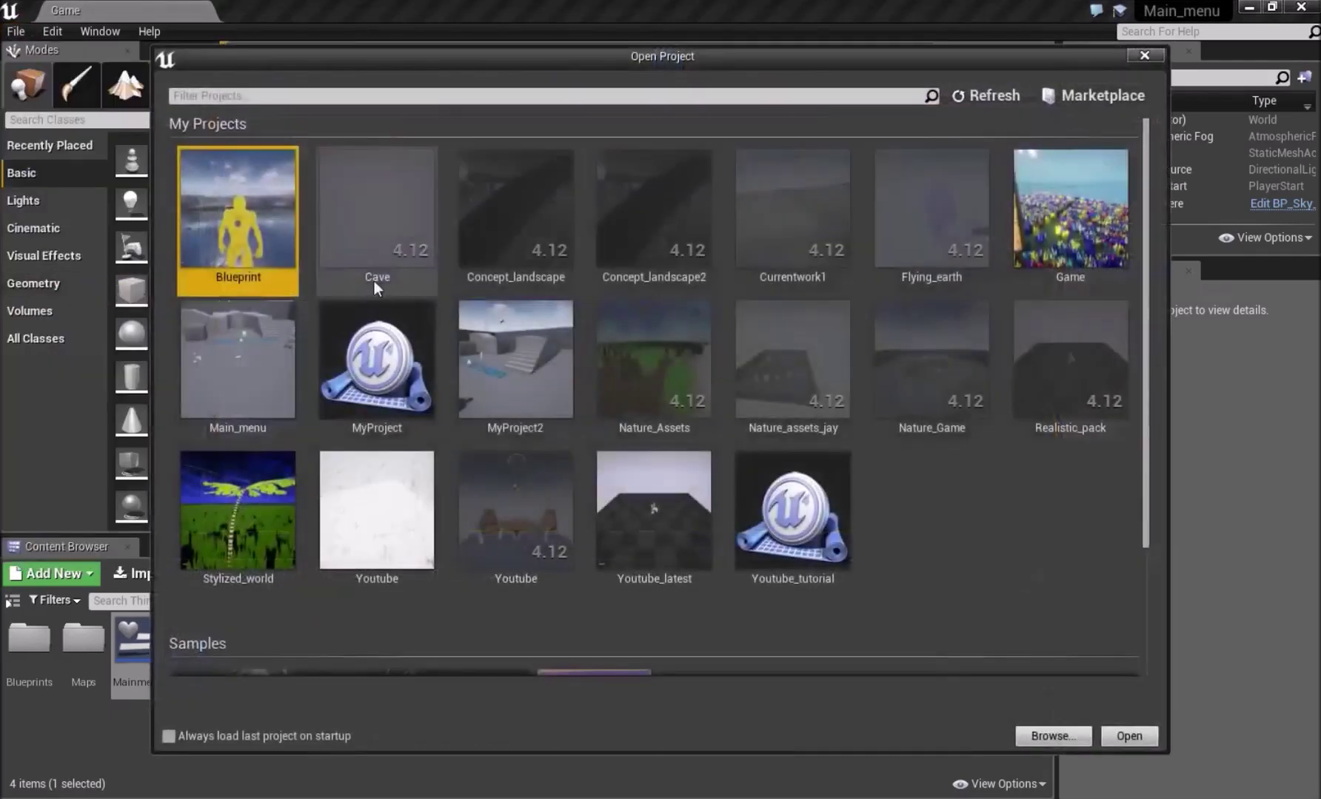
pyautogui.click(255, 378)
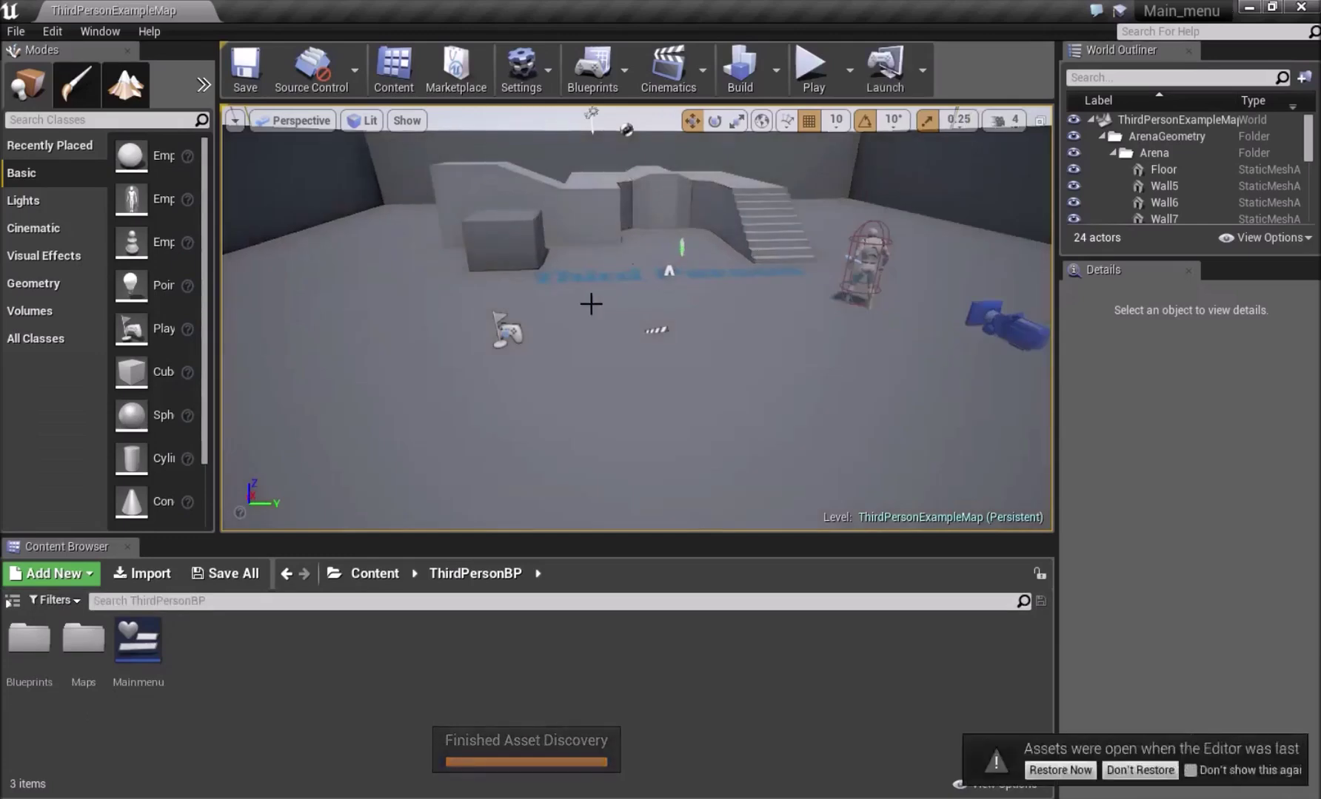
# Open the Mainmenu widget blueprint's event graph in a maximized window at the Play button's nodes.
pyautogui.moveTo(590, 304); pyautogui.dragTo(563, 296, button='right')
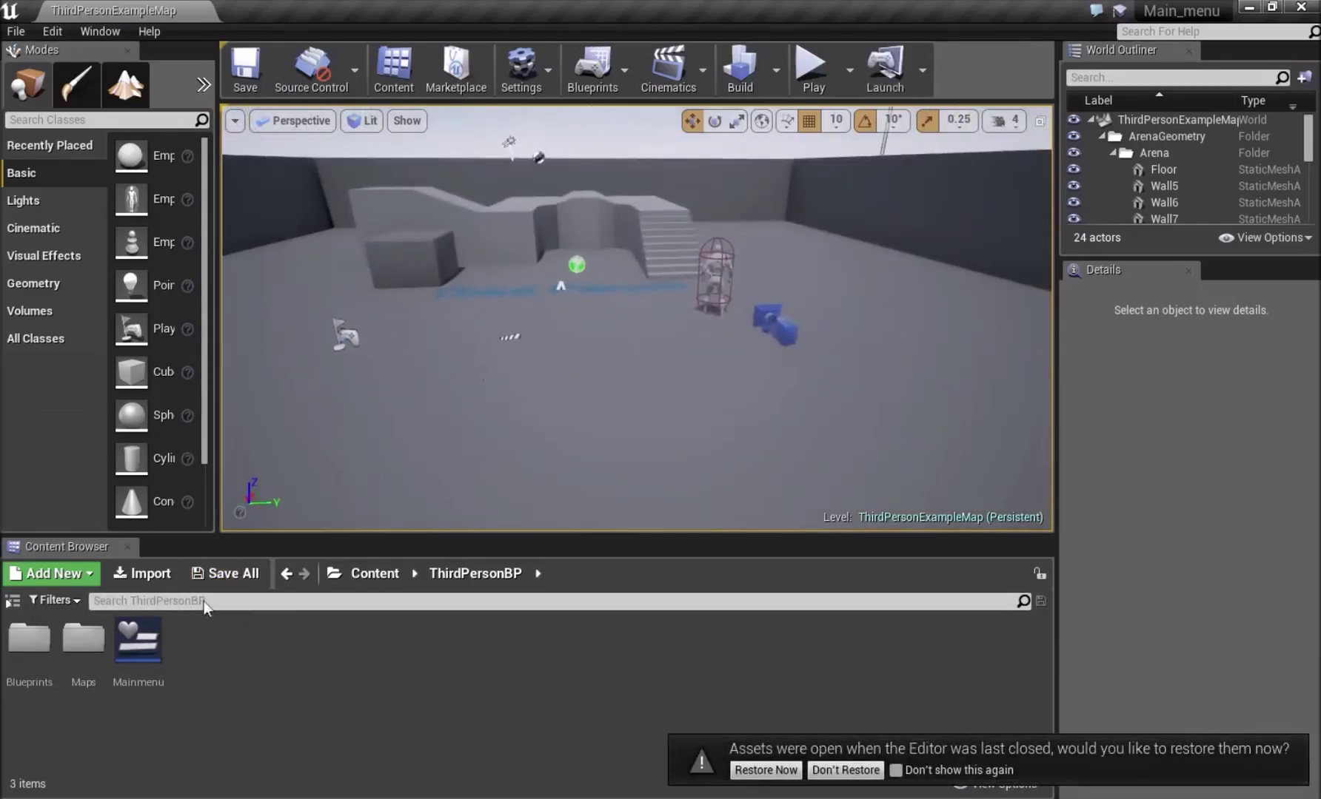
pyautogui.doubleClick(148, 650)
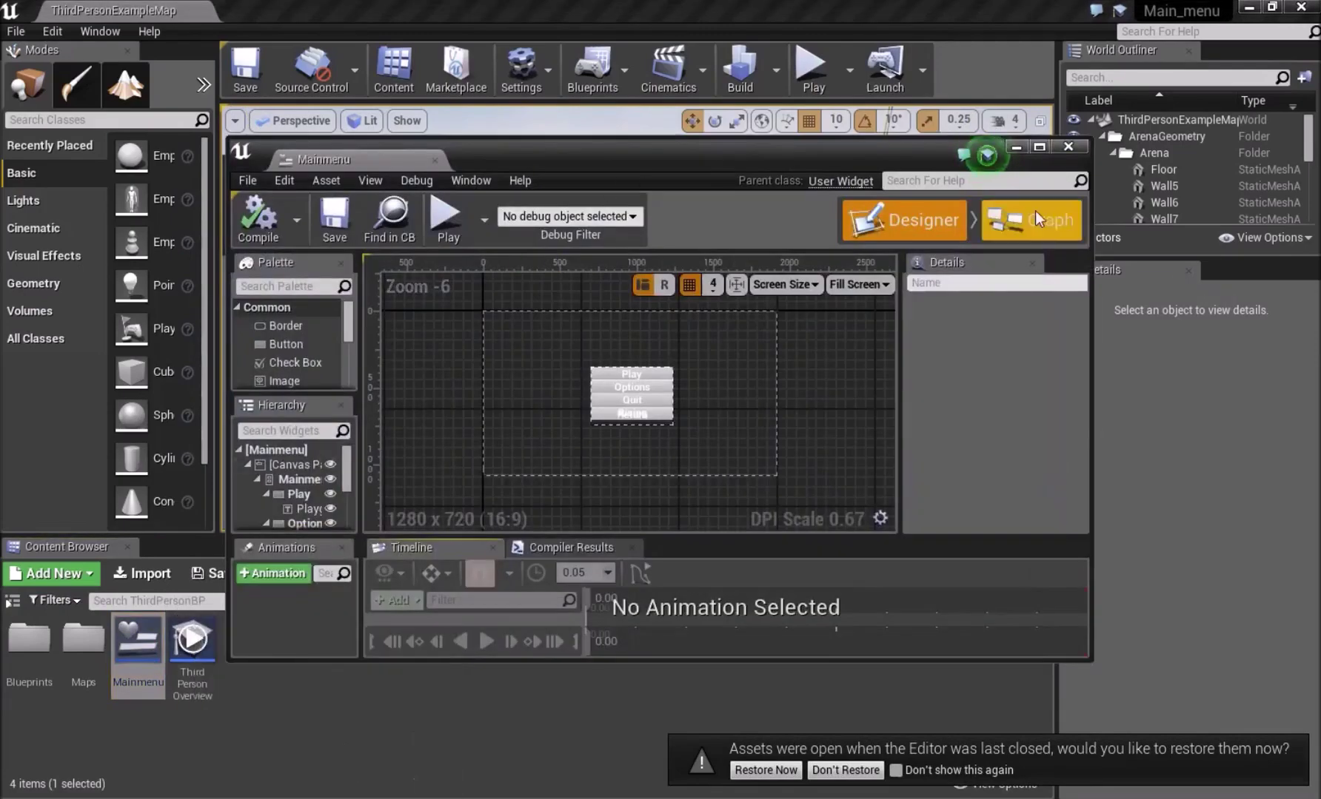
pyautogui.click(1034, 218)
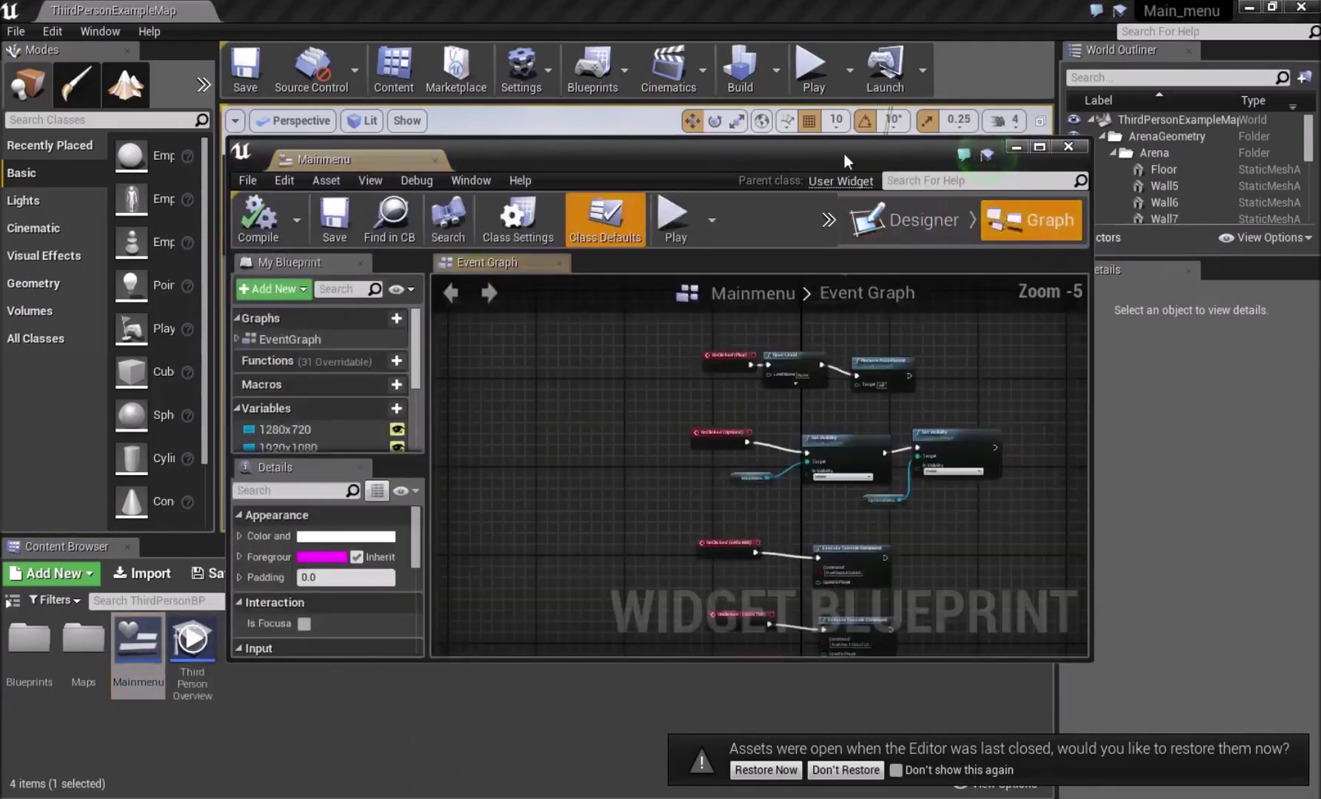
pyautogui.doubleClick(823, 156)
pyautogui.scroll(5, 656, 296)
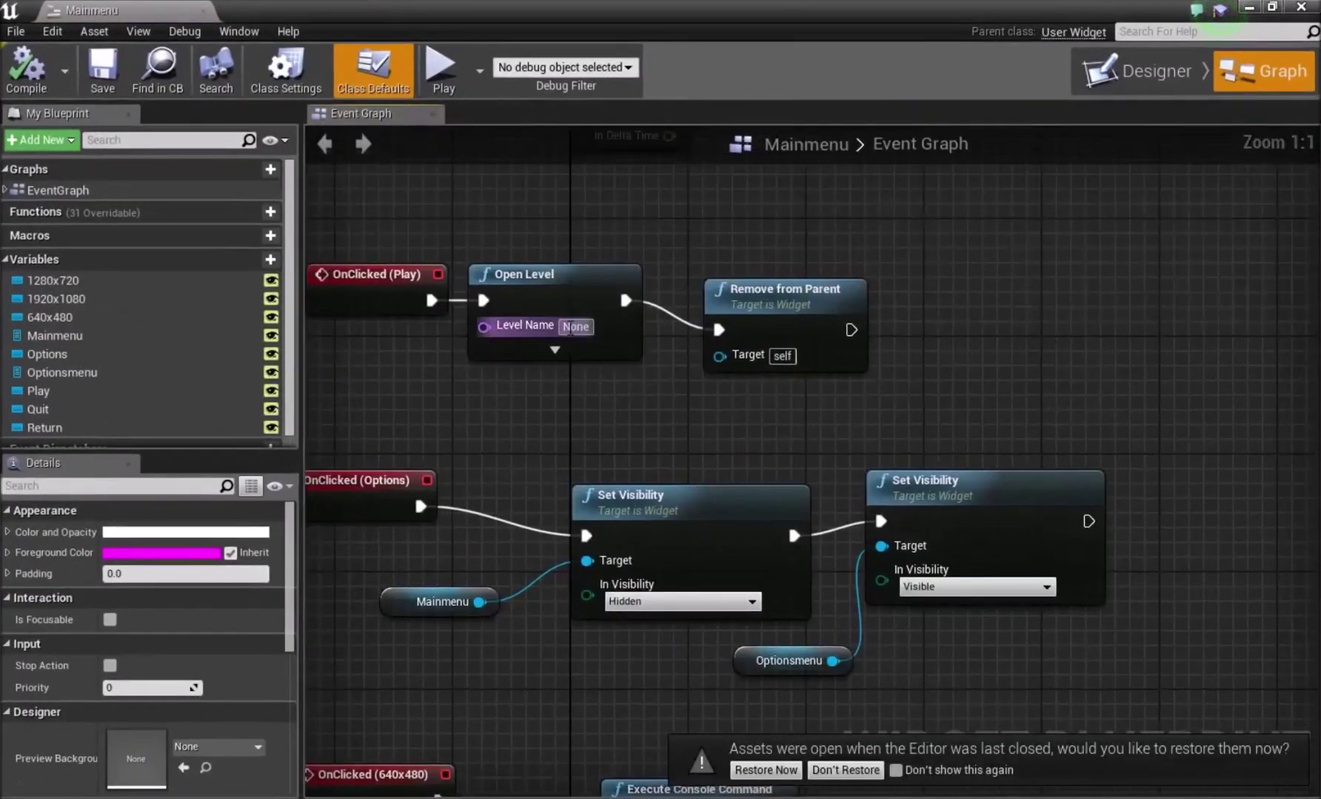
# Set the Open Level node's Level Name to Game, compile the widget blueprint and return to the level editor.
pyautogui.click(577, 326)
pyautogui.write('Game')
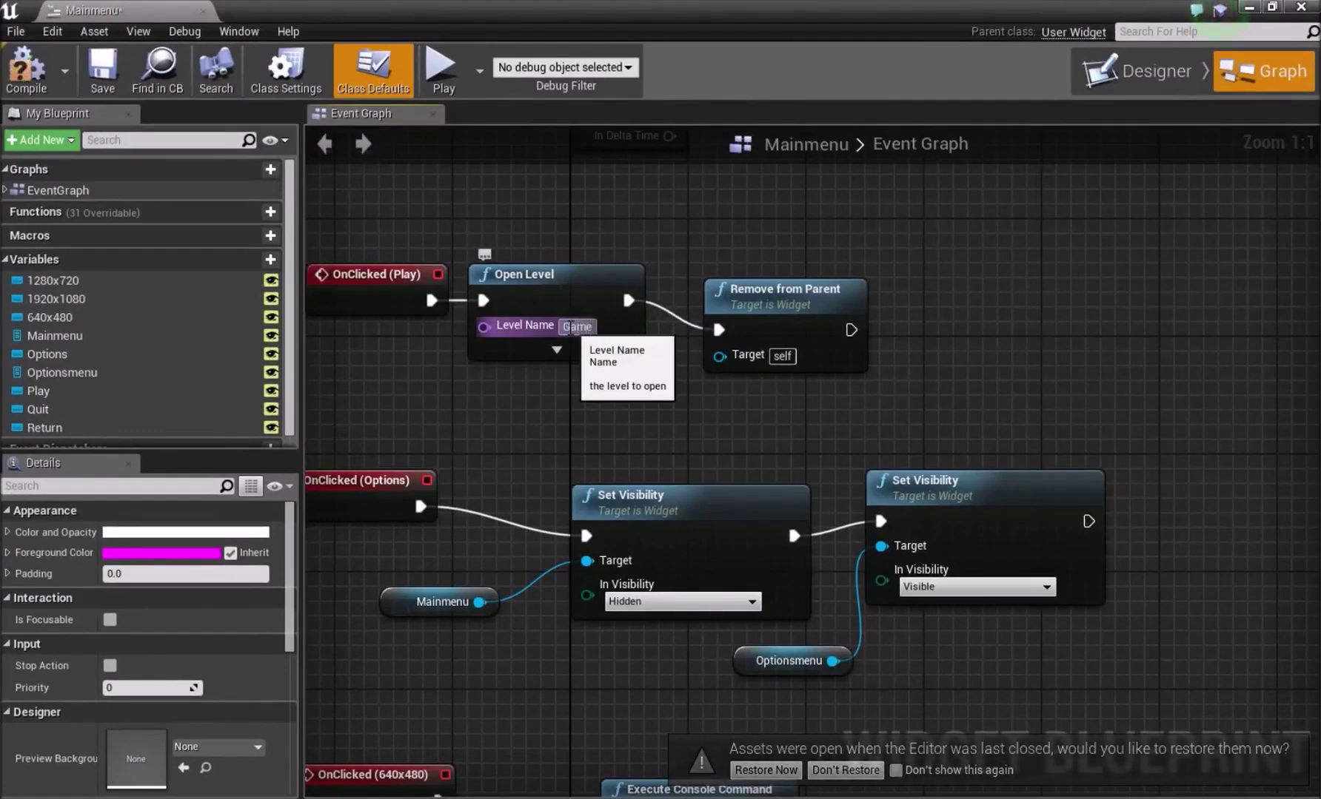
pyautogui.press('Return')
pyautogui.click(19, 76)
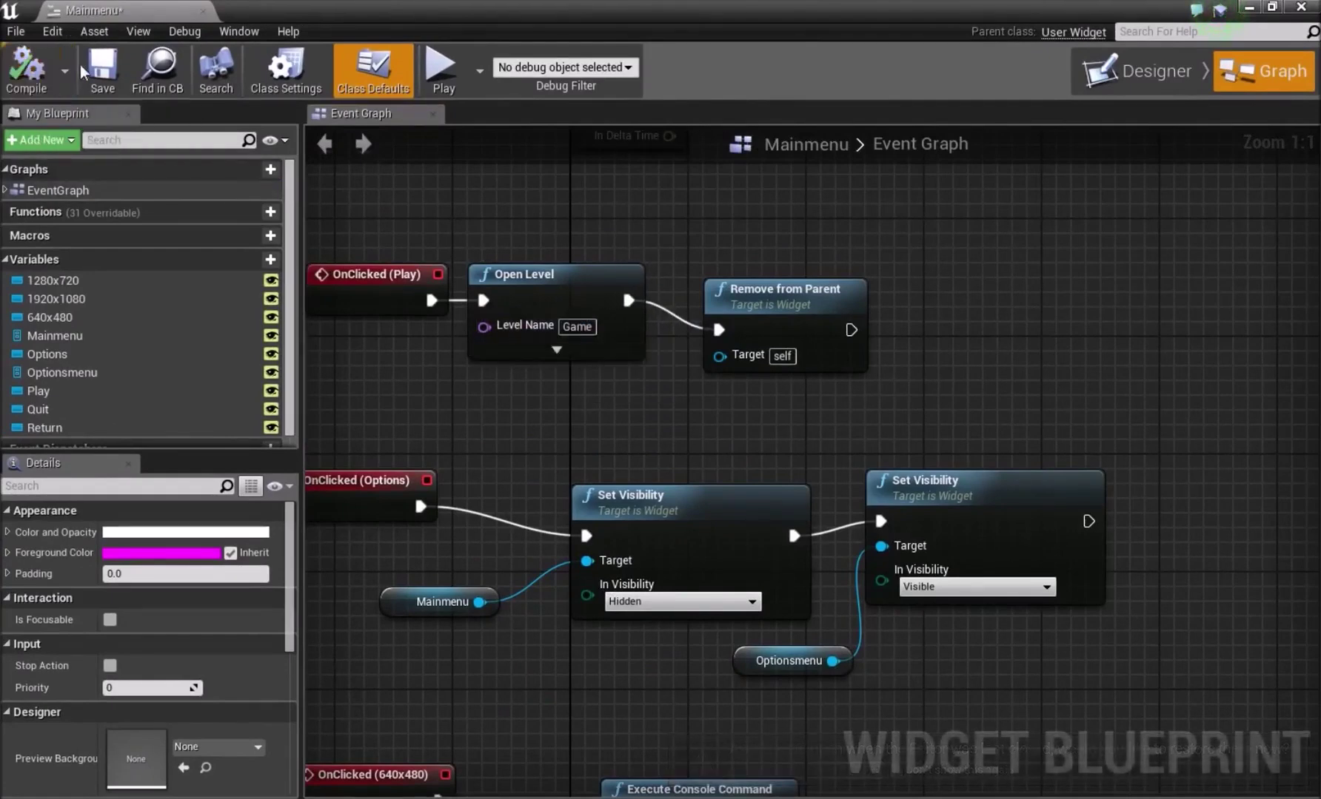
pyautogui.click(1251, 7)
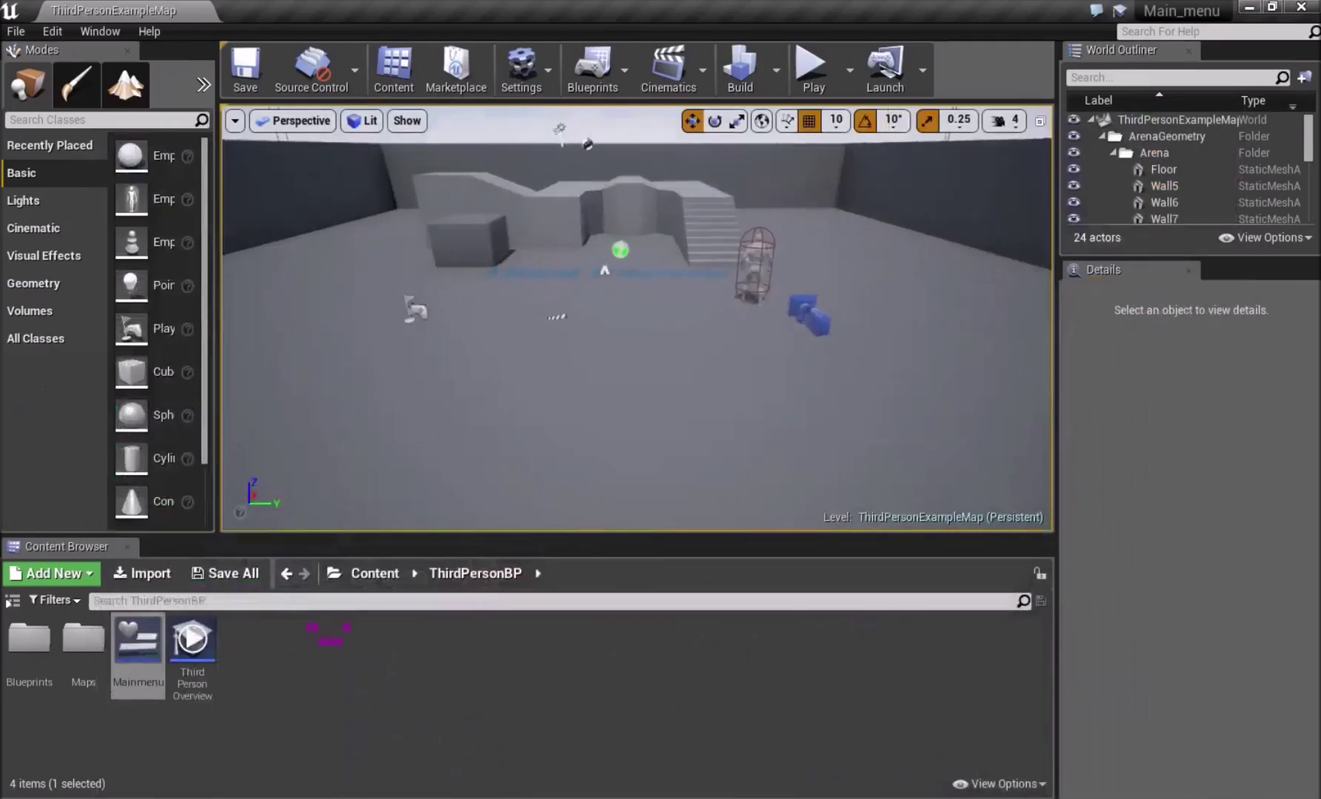
# Play-test the menu level, start the game from its Play button, run the character forward and end the preview.
pyautogui.click(820, 63)
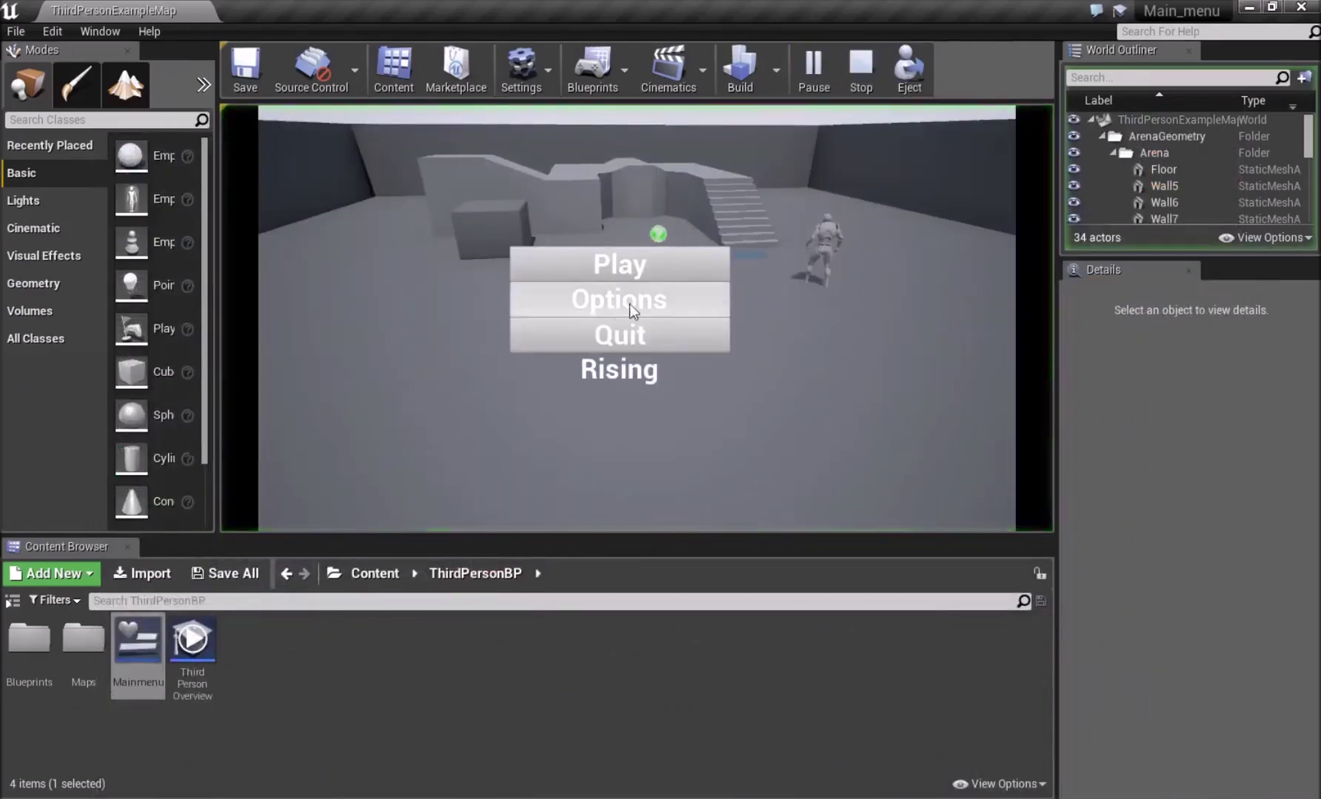
pyautogui.click(607, 259)
pyautogui.click(699, 260)
pyautogui.press('w')
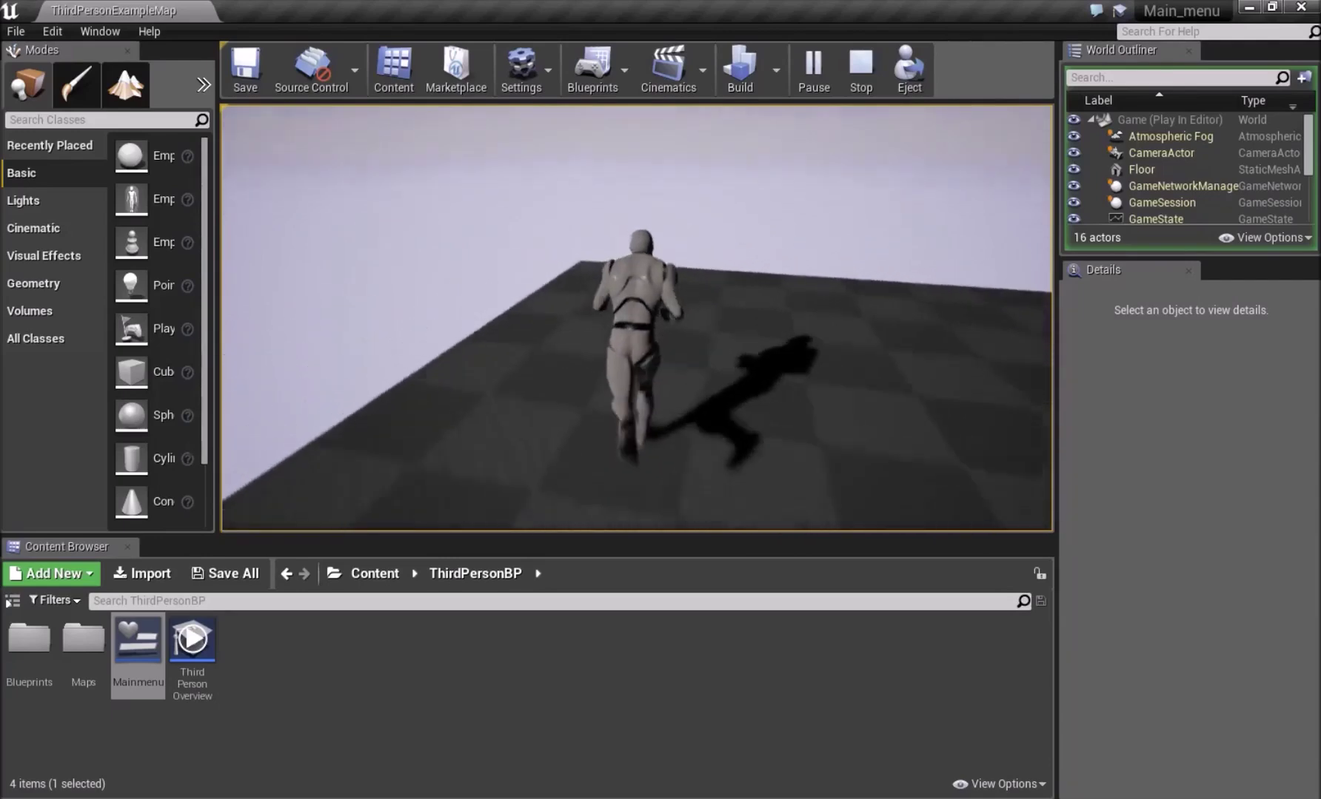
pyautogui.press('Escape')
pyautogui.moveTo(931, 295); pyautogui.dragTo(534, 134, button='right')
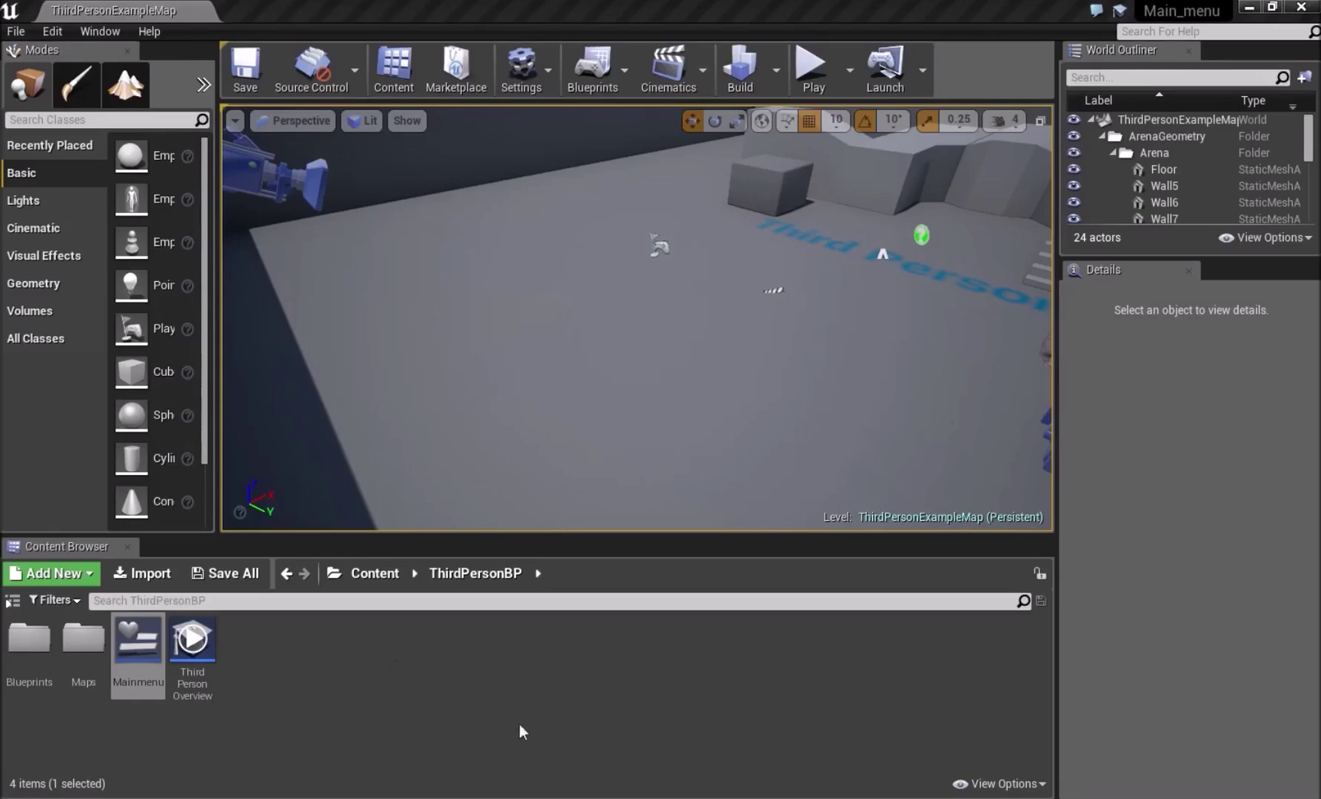
# Import the Rain_and_thunder sound into the ThirdPersonBP folder and open the level blueprint.
pyautogui.moveTo(580, 707); pyautogui.dragTo(580, 707)
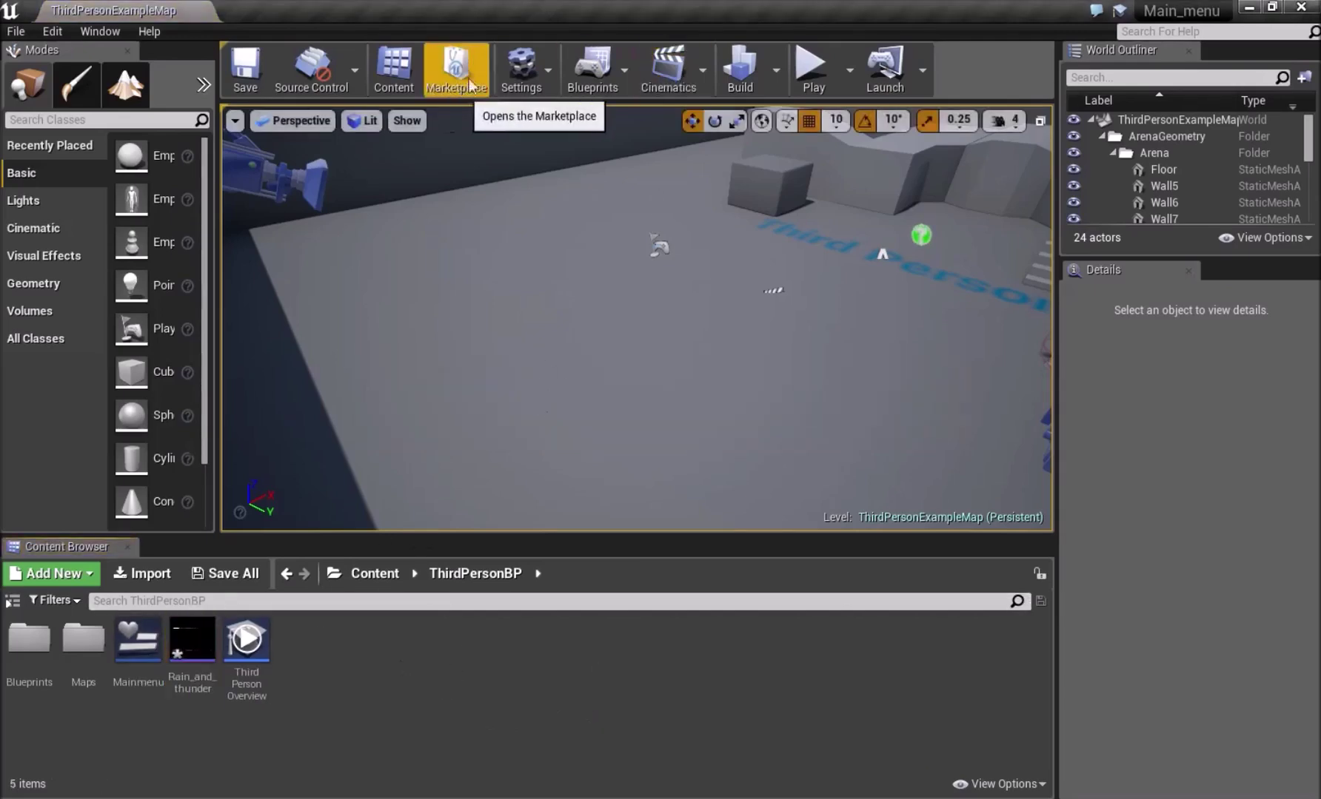
pyautogui.click(521, 71)
pyautogui.click(601, 78)
pyautogui.click(651, 228)
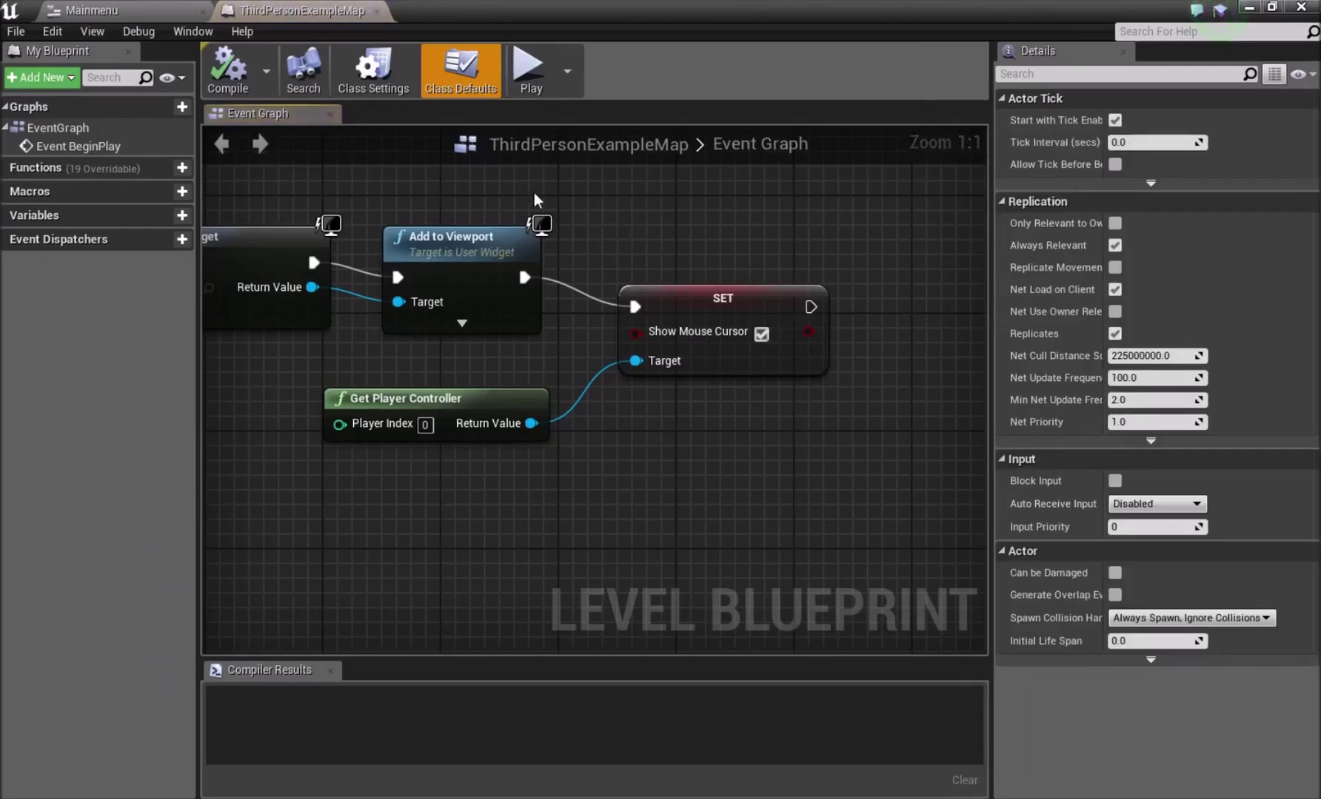
# Add a Spawn Sound at Location node and connect its execution input to the Show Mouse Cursor SET node's output.
pyautogui.scroll(-4, 536, 199)
pyautogui.moveTo(529, 506); pyautogui.dragTo(152, 424, button='right')
pyautogui.rightClick(704, 400)
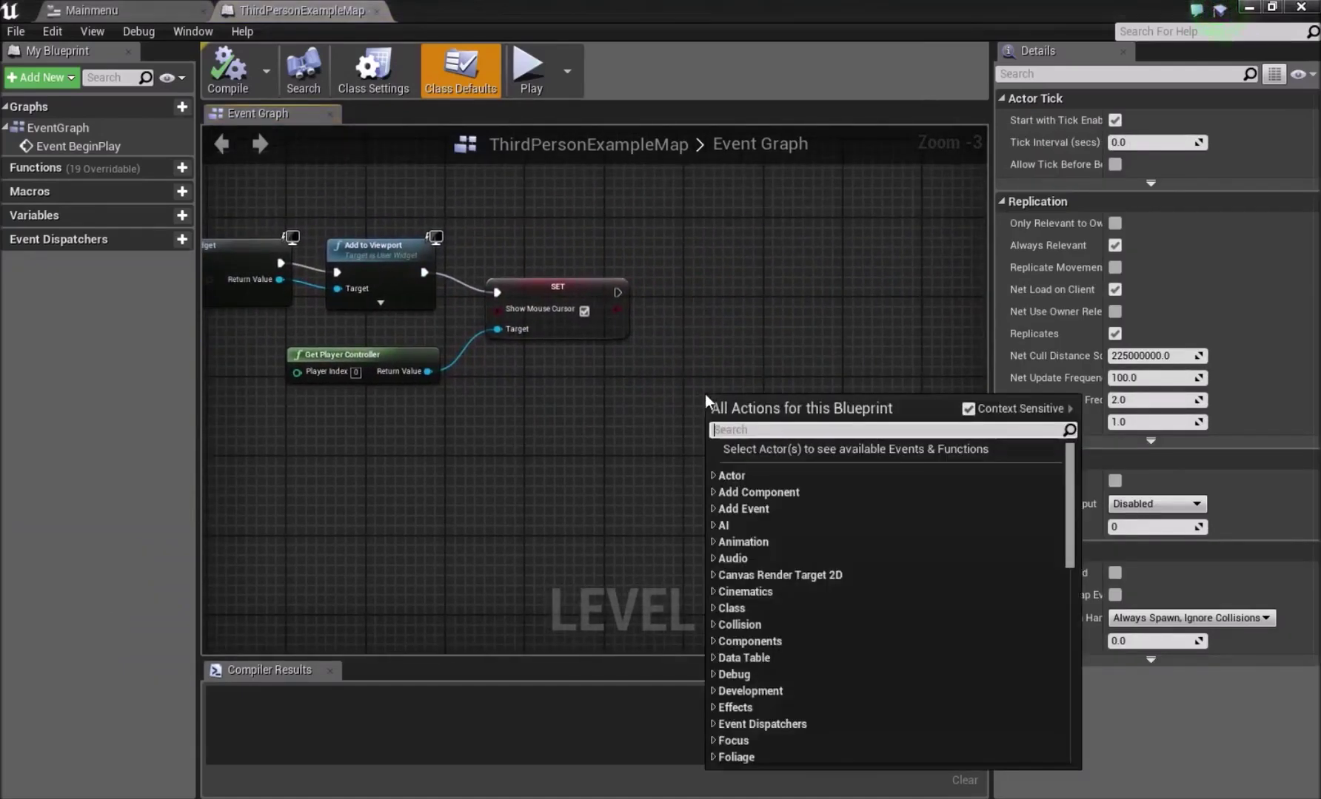
pyautogui.write('play soun')
pyautogui.click(813, 539)
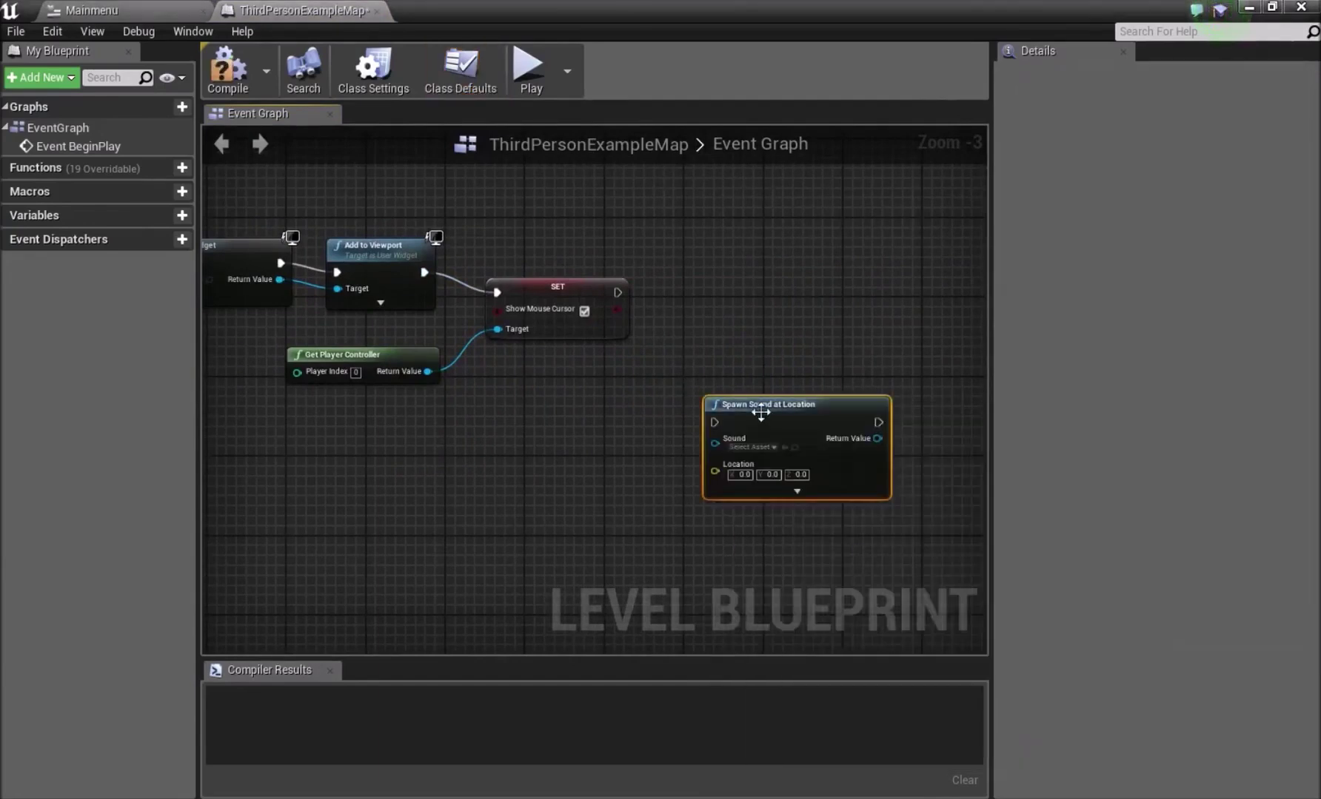
pyautogui.moveTo(761, 412); pyautogui.dragTo(733, 285)
pyautogui.click(621, 293)
pyautogui.moveTo(621, 291); pyautogui.dragTo(684, 293)
# Set the Spawn Sound at Location node's Sound to Rain_and_thunder and move the node slightly lower in the graph.
pyautogui.click(733, 318)
pyautogui.scroll(-8, 786, 467)
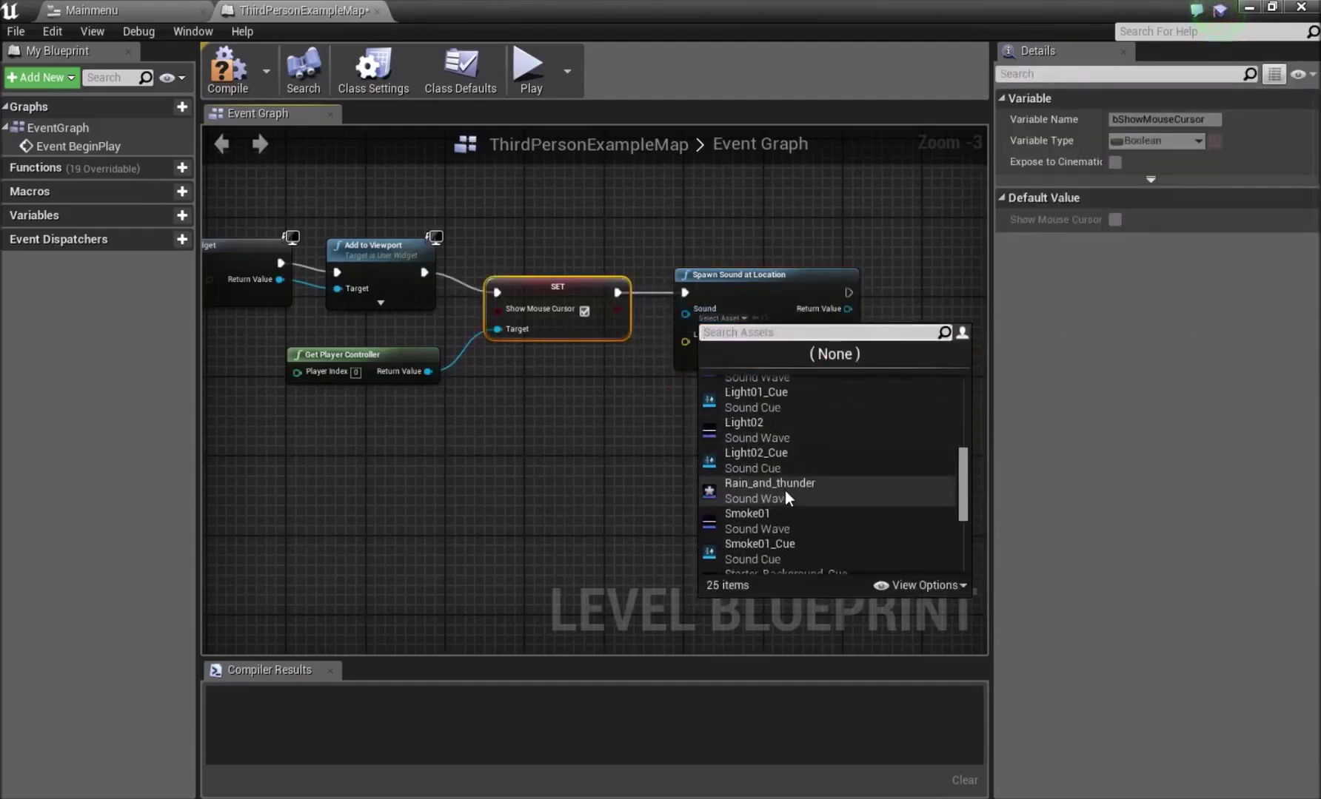
pyautogui.scroll(2, 785, 485)
pyautogui.click(786, 439)
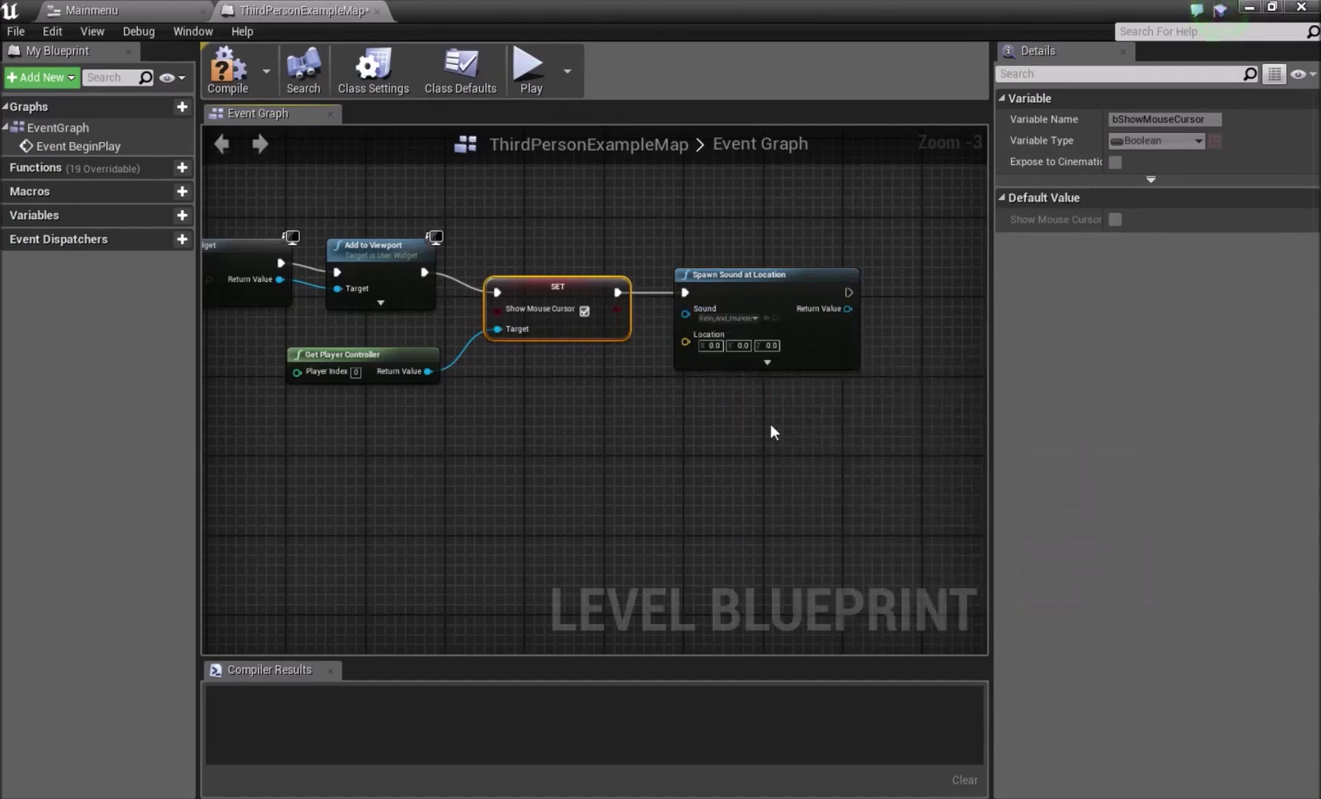
pyautogui.moveTo(688, 324); pyautogui.dragTo(687, 348)
pyautogui.moveTo(686, 349); pyautogui.dragTo(580, 370, button='right')
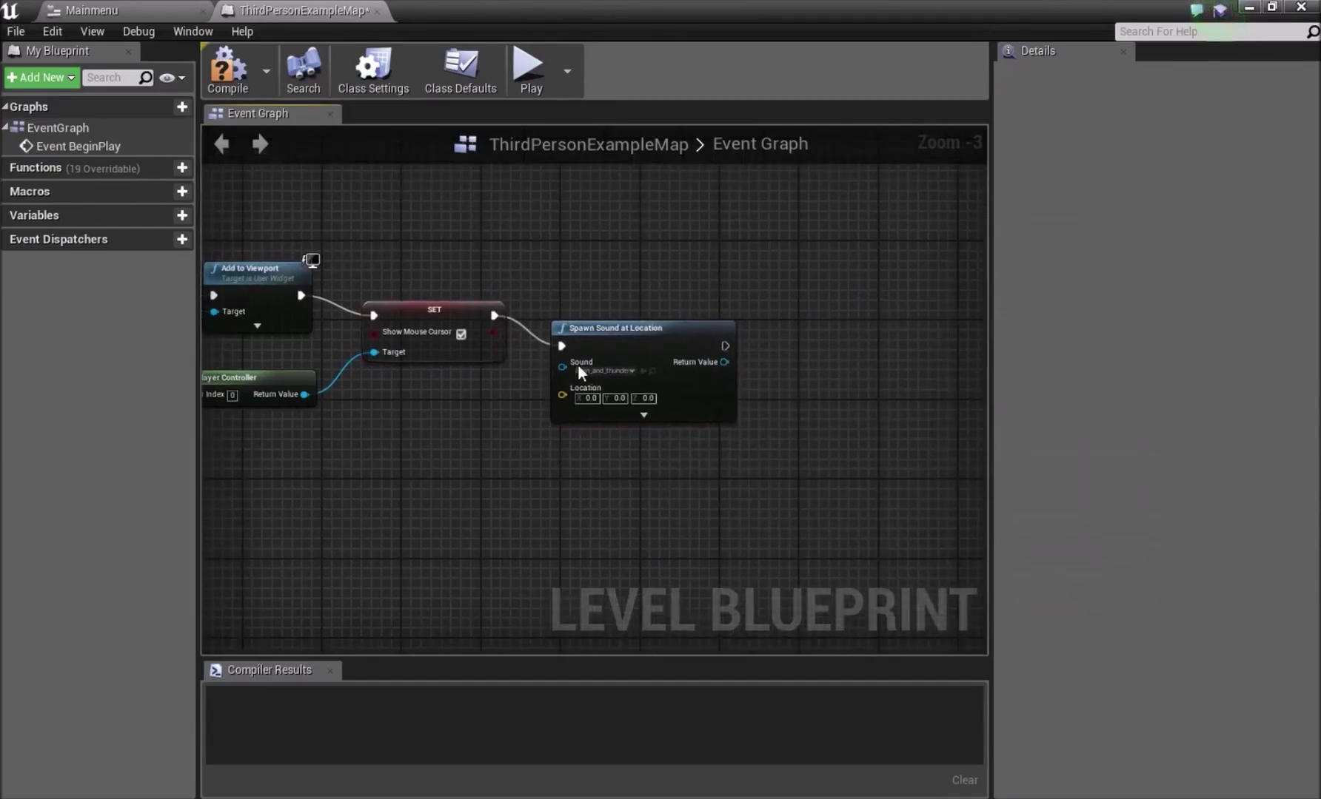
pyautogui.moveTo(579, 370); pyautogui.dragTo(582, 388)
# Select CameraActor1 in the level and create a reference to it in the level blueprint's event graph.
pyautogui.click(1272, 9)
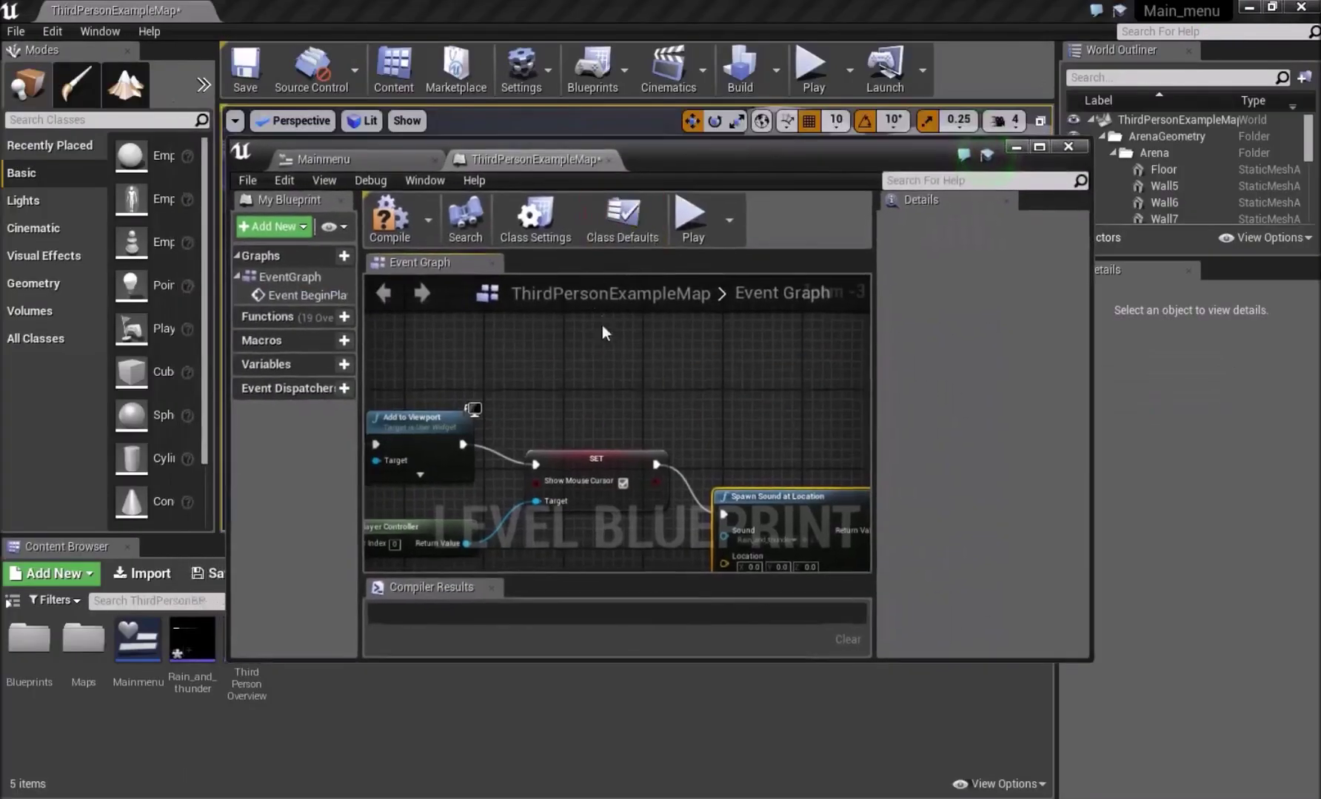
pyautogui.moveTo(680, 150); pyautogui.dragTo(750, 363)
pyautogui.click(298, 181)
pyautogui.press('f')
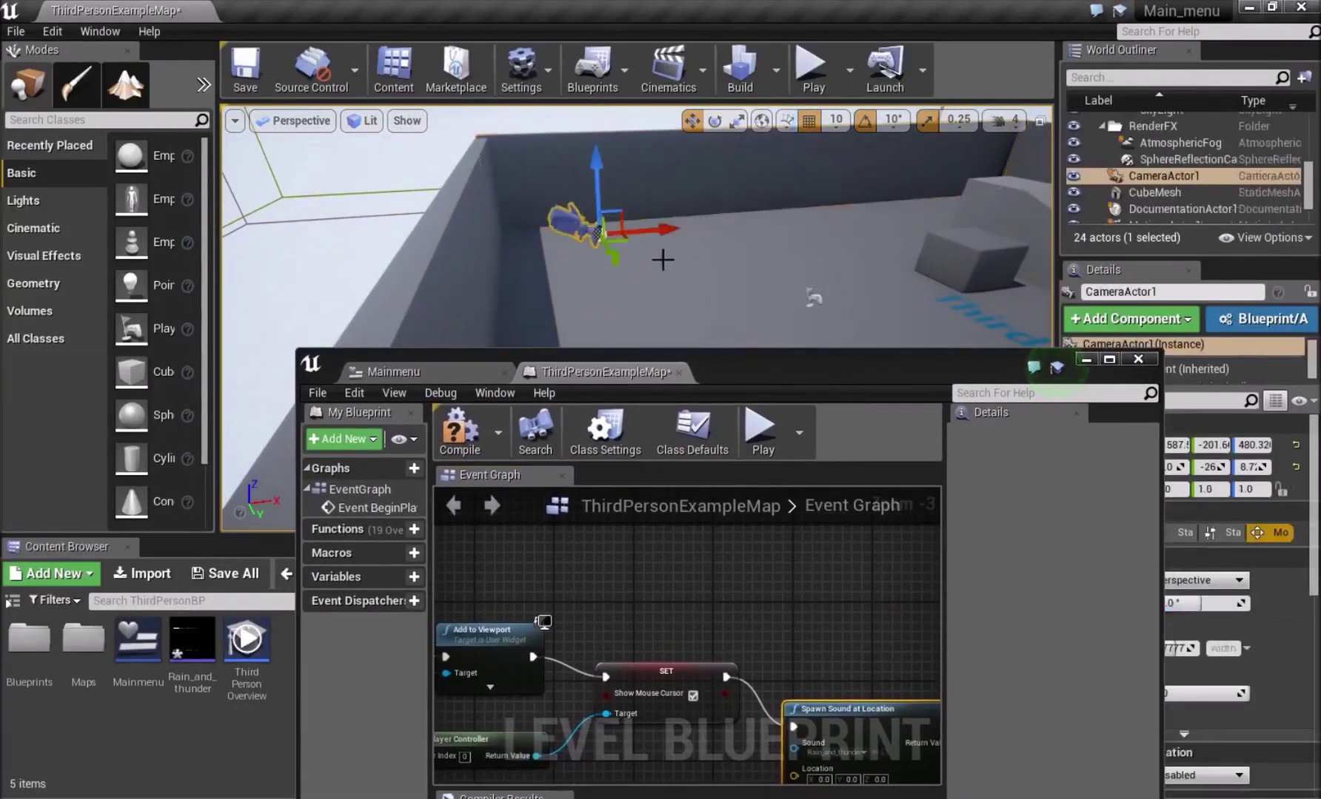
pyautogui.doubleClick(784, 367)
pyautogui.rightClick(471, 435)
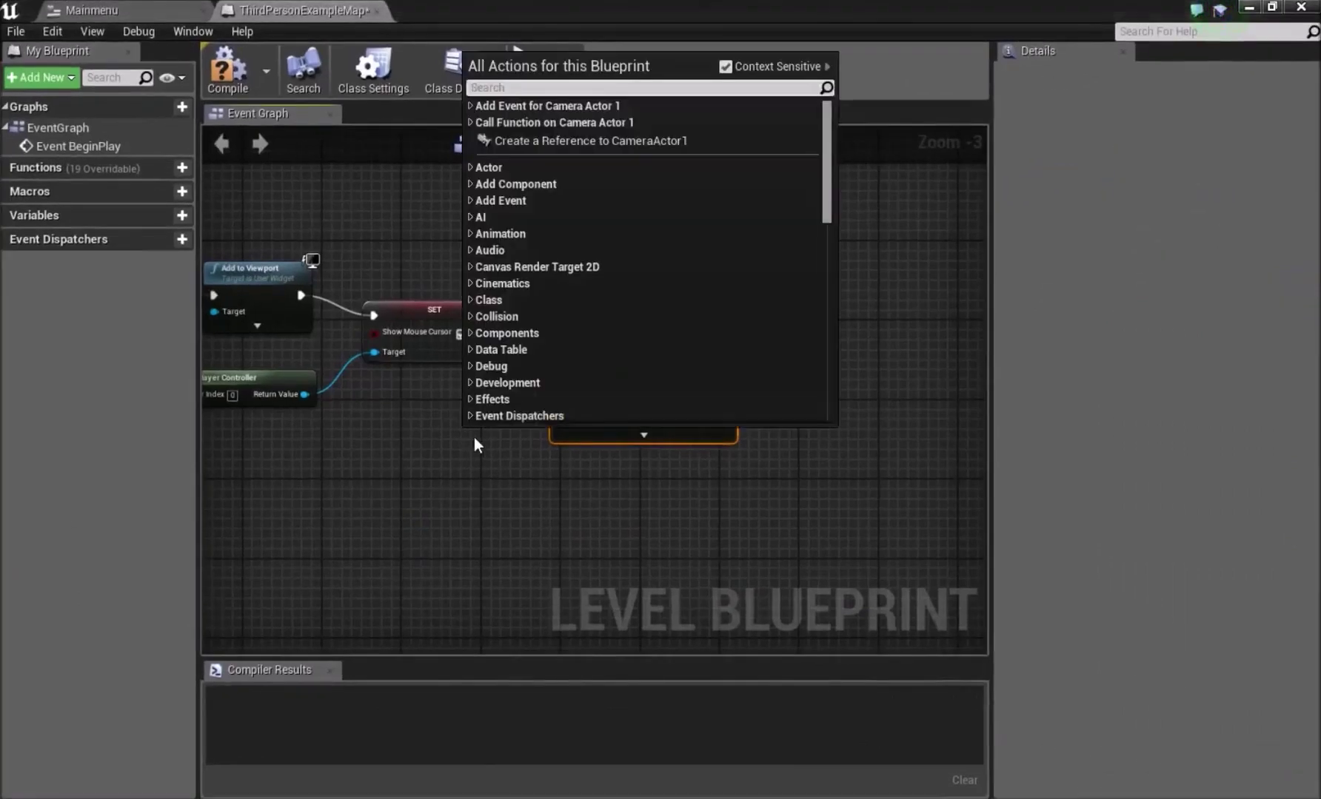
pyautogui.click(539, 142)
# Add a GetActorLocation node for the CameraActor1 reference, connect it to the Spawn Sound node's Location and compile the level blueprint.
pyautogui.moveTo(541, 447); pyautogui.dragTo(496, 480)
pyautogui.write('get location')
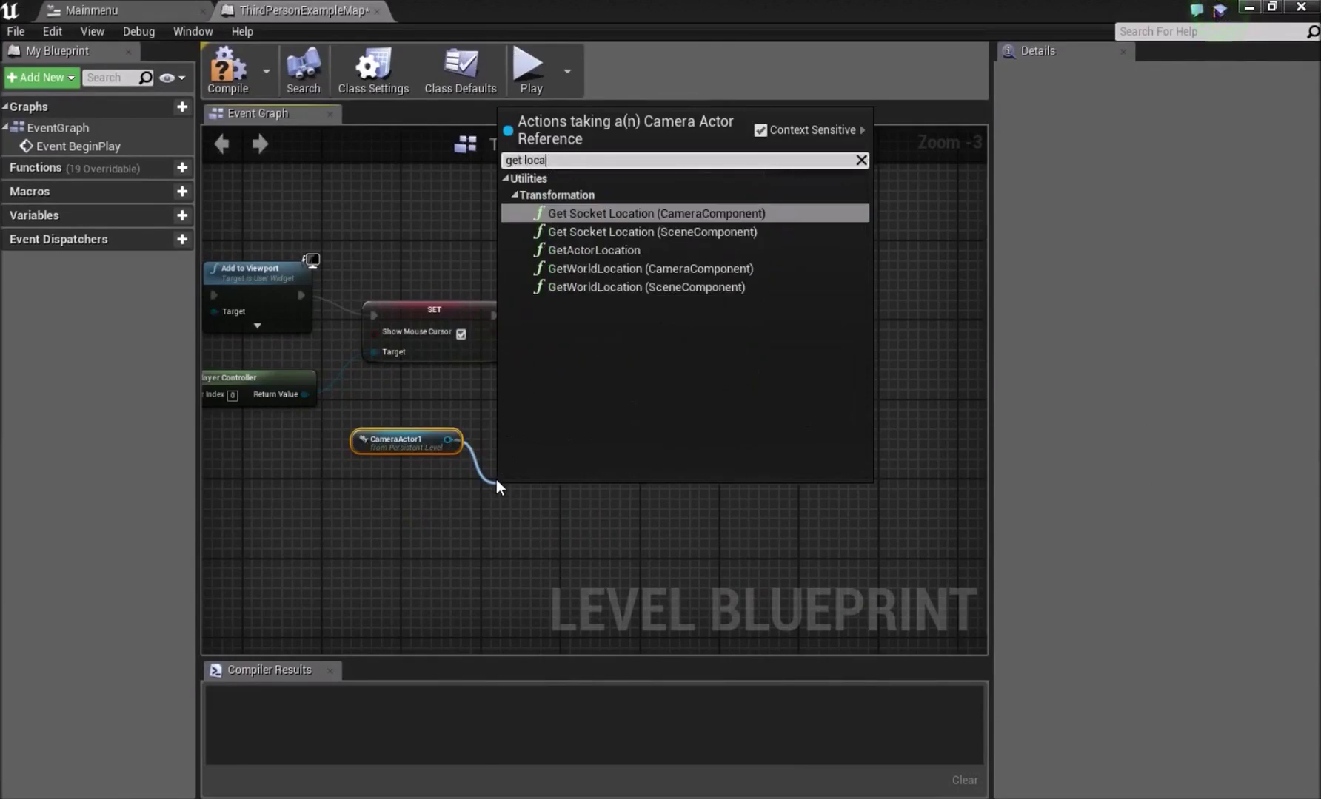
pyautogui.click(592, 251)
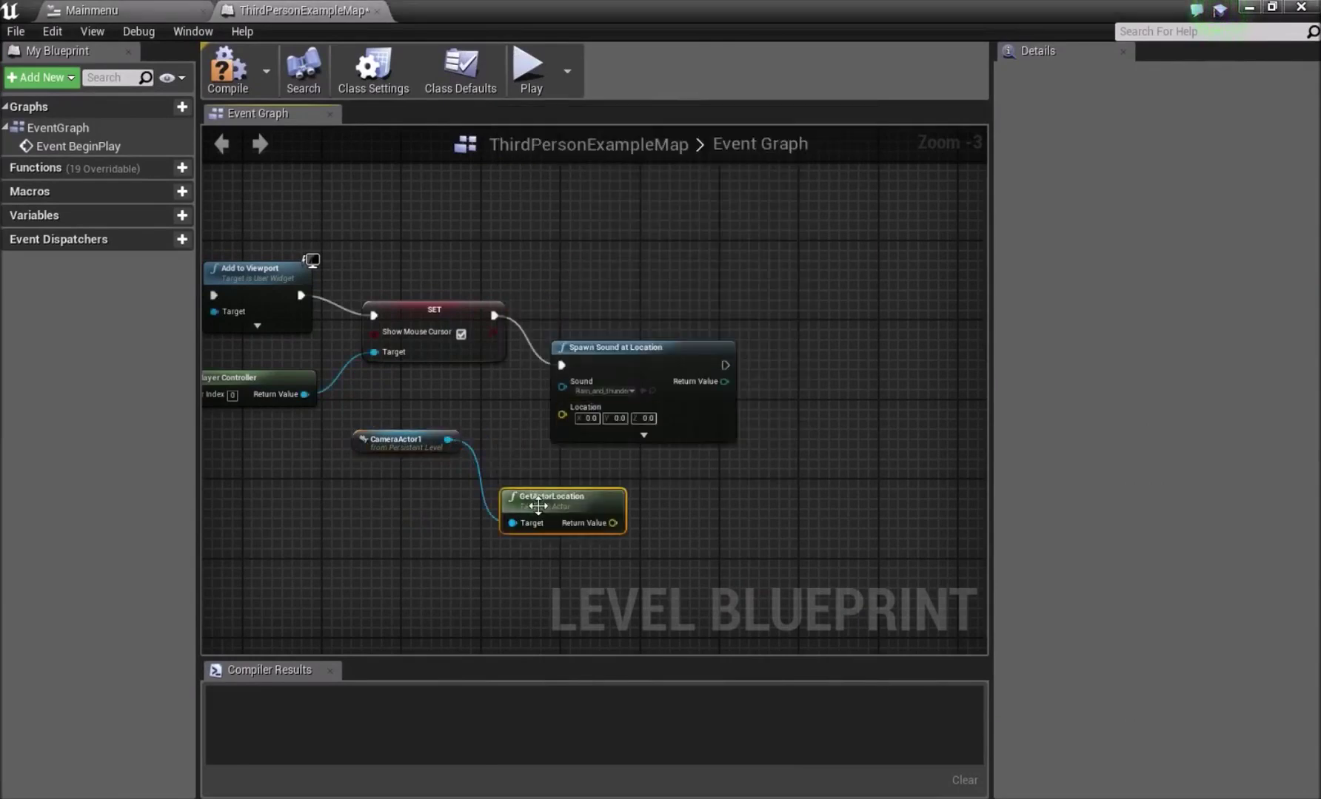
pyautogui.moveTo(613, 530); pyautogui.dragTo(564, 416)
pyautogui.click(227, 70)
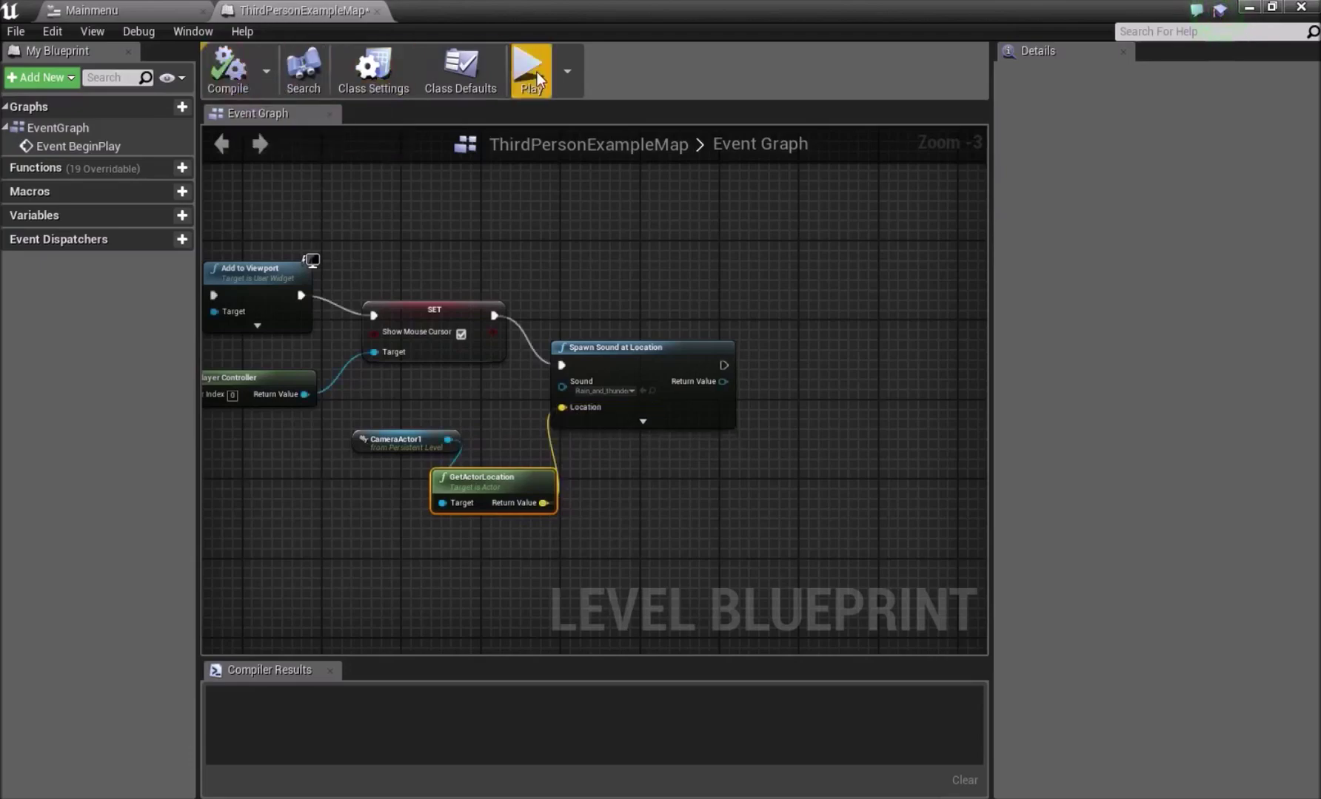
# Play-test the menu level with its background sound, start the game from the Play button and stop the preview.
pyautogui.click(1249, 6)
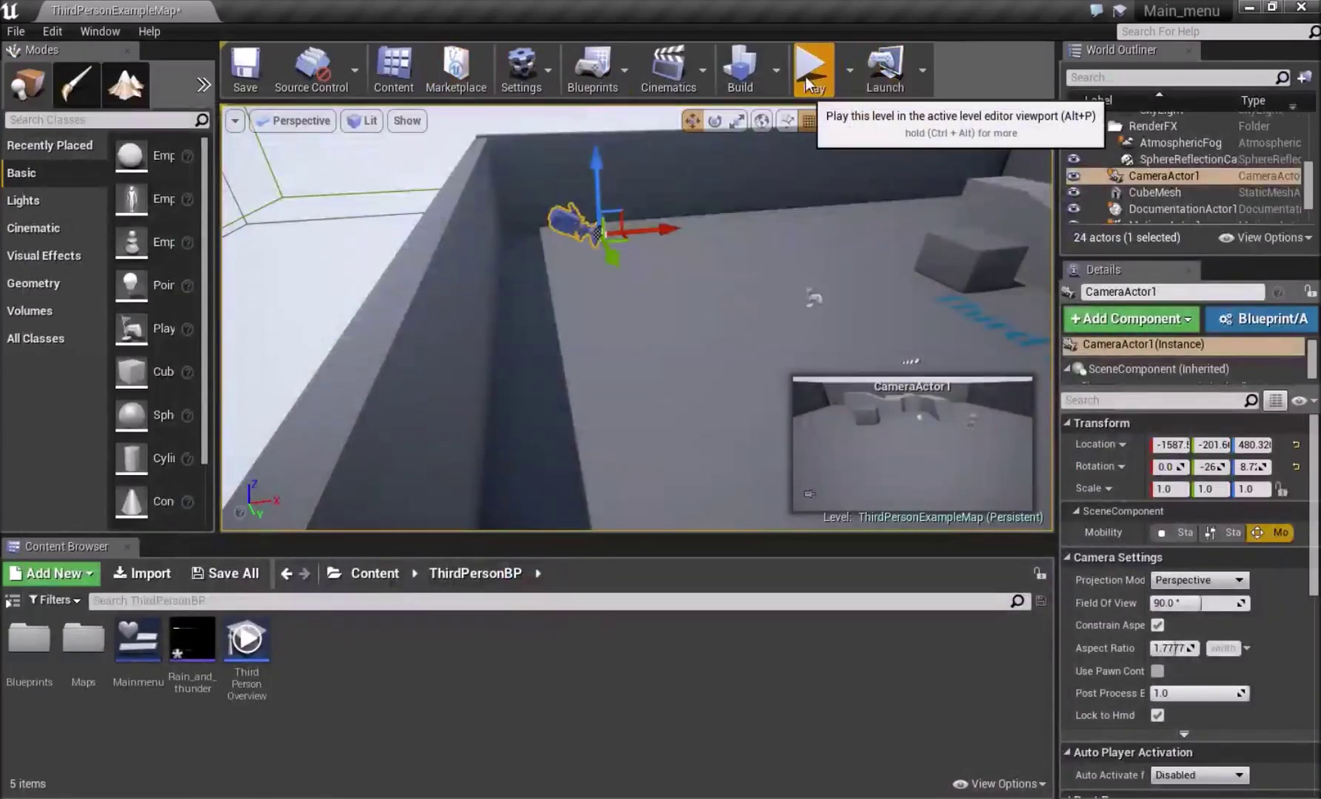
pyautogui.click(807, 74)
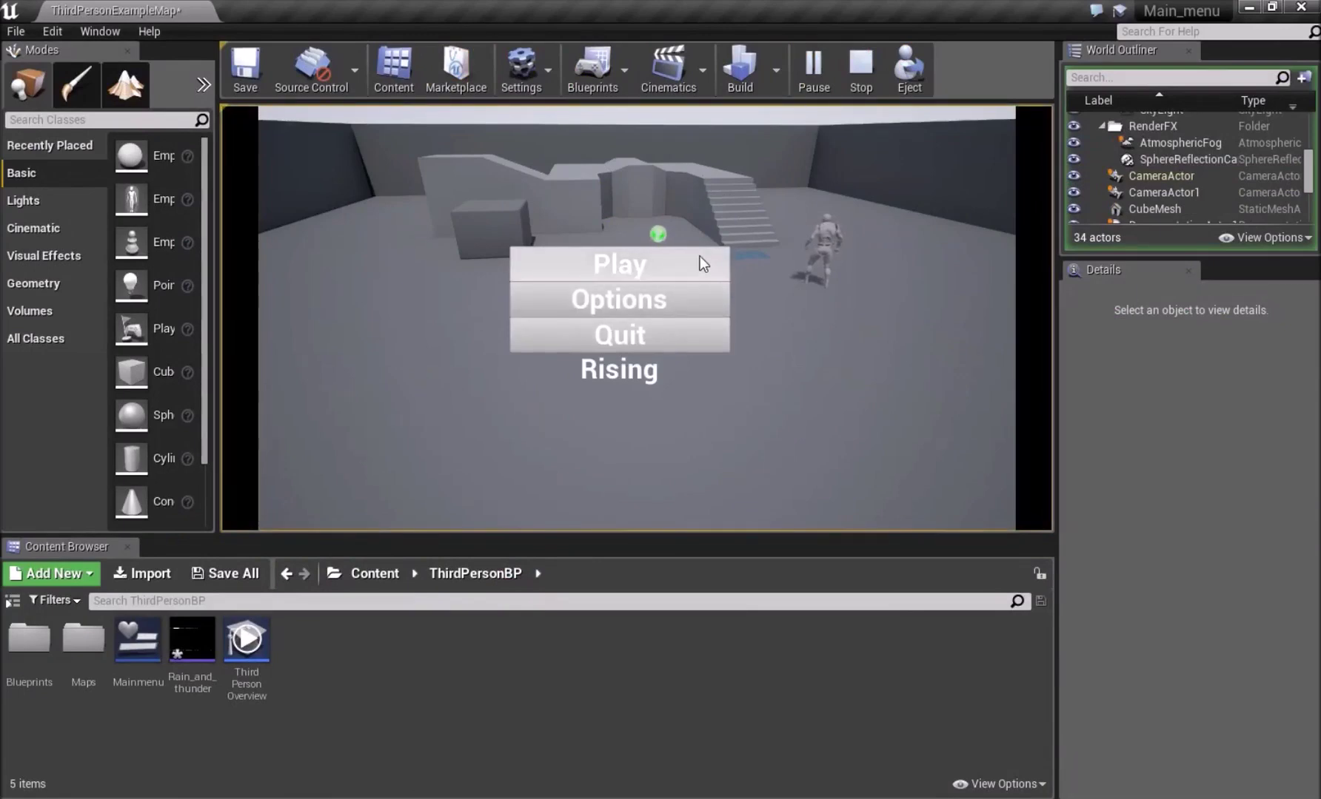
pyautogui.click(627, 272)
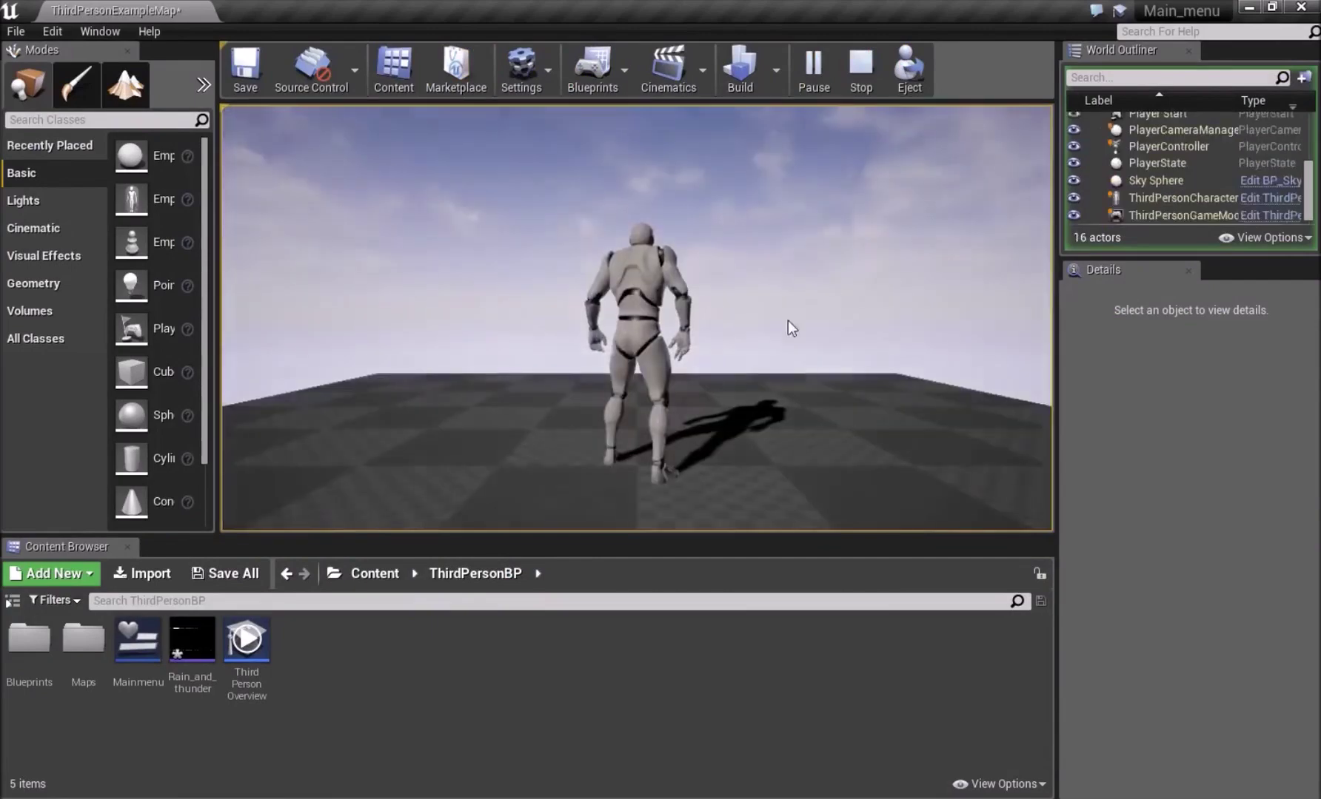
pyautogui.click(860, 67)
# Open the Mainmenu widget blueprint in the designer, select the Playgame text and compile the widget.
pyautogui.doubleClick(138, 640)
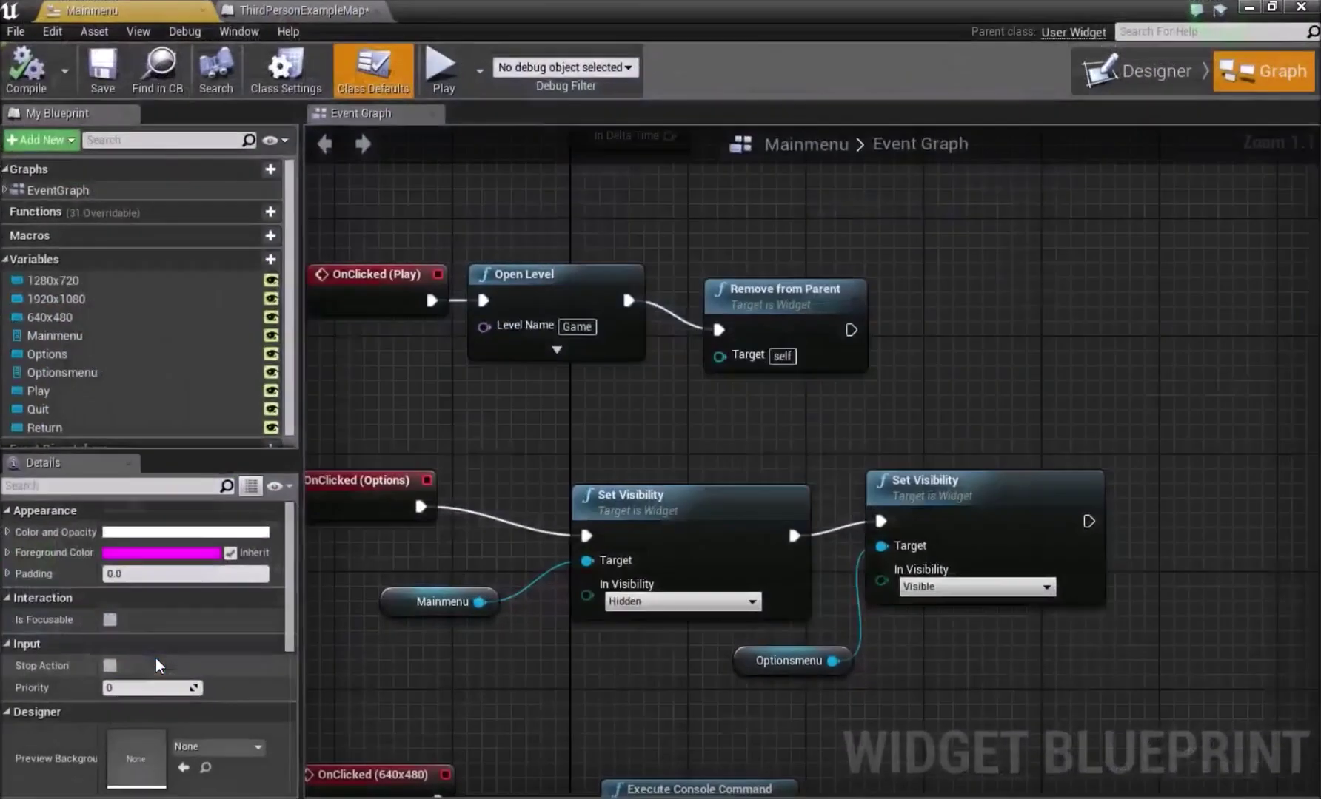
pyautogui.scroll(-6, 622, 390)
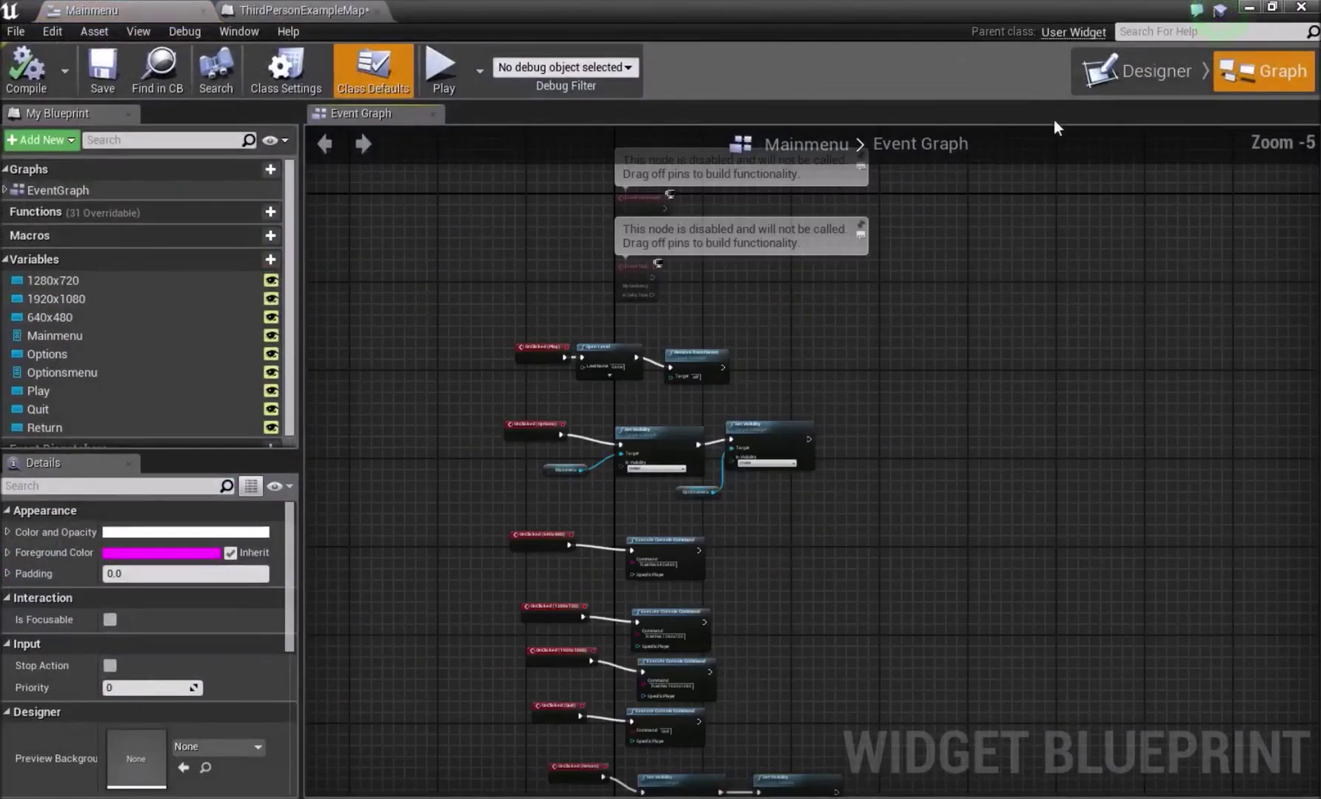
pyautogui.click(1134, 72)
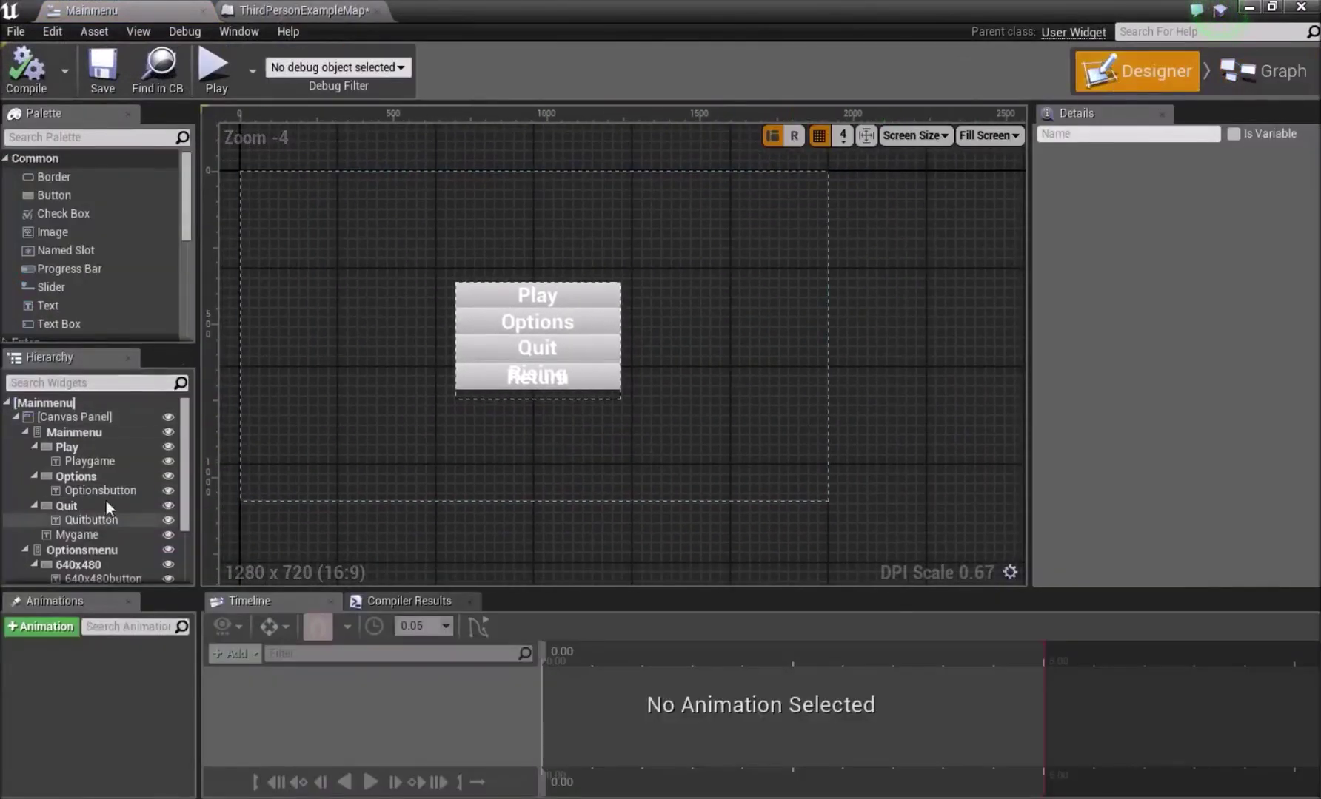
pyautogui.click(89, 461)
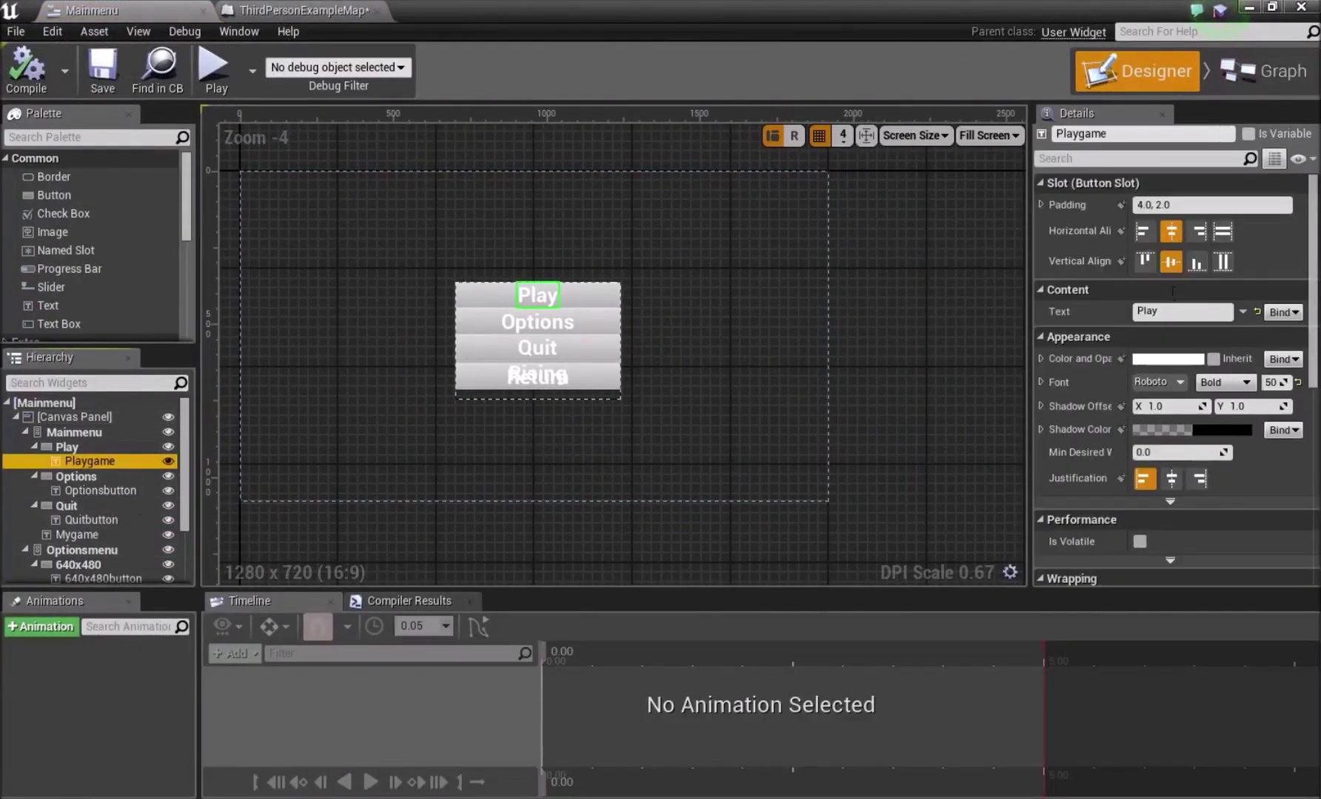
pyautogui.click(30, 83)
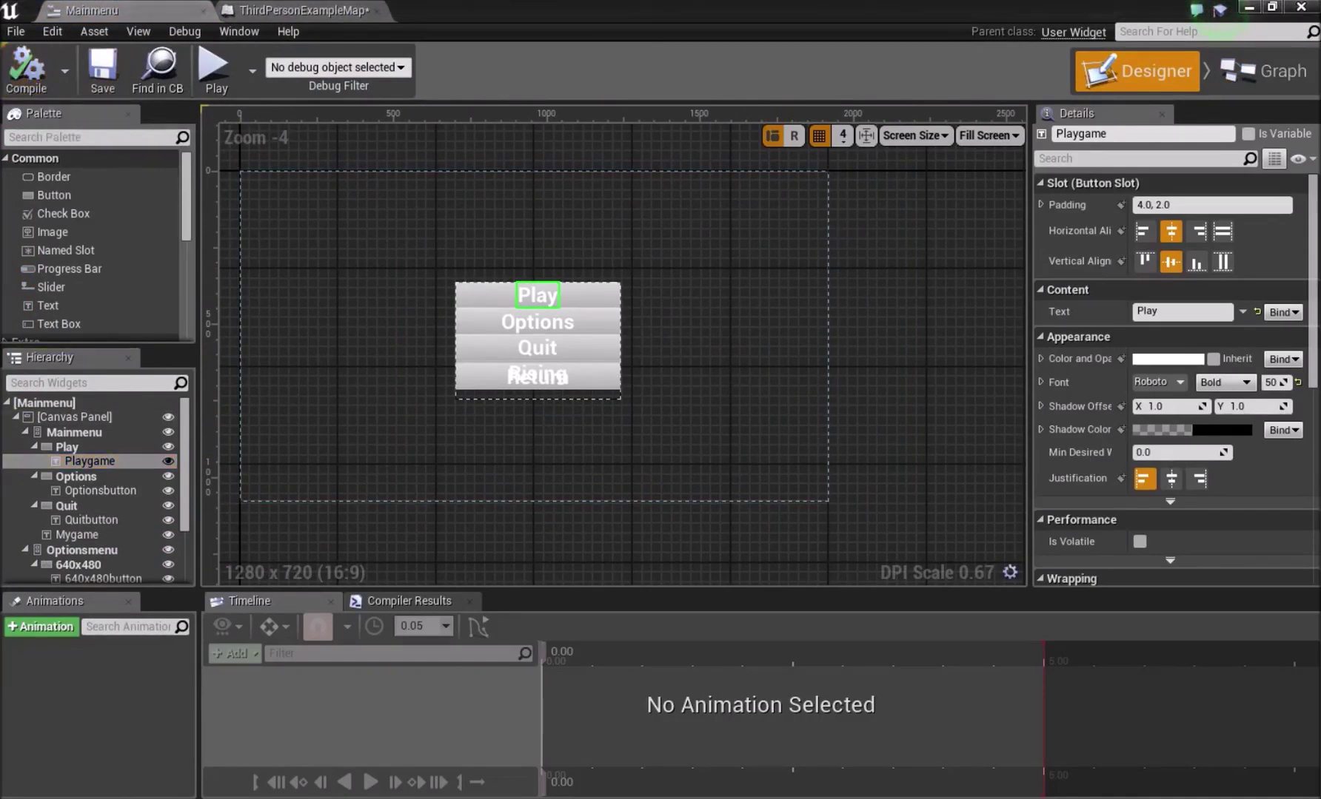